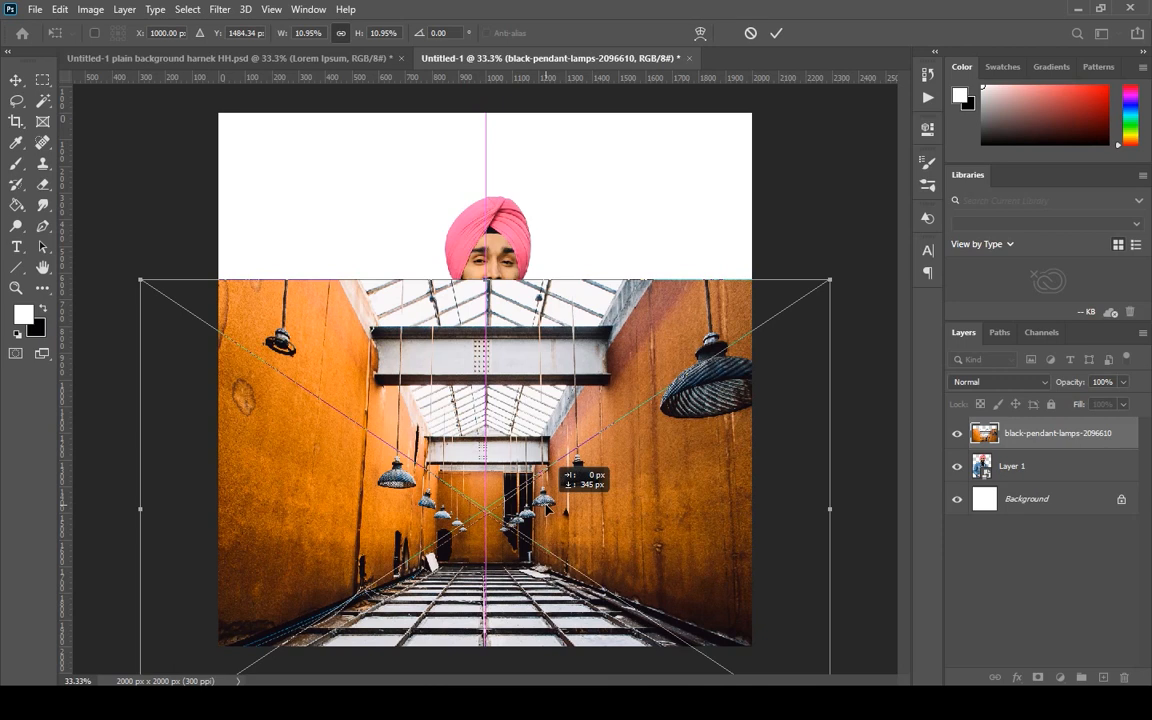
Place the black-pendant-lamps image beneath Layer 1 and position it over the lower part of the canvas.
left_click_drag(546, 509, 547, 509)
key("Return")
left_click_drag(1020, 477, 1011, 433)
left_click_drag(685, 577, 676, 564)
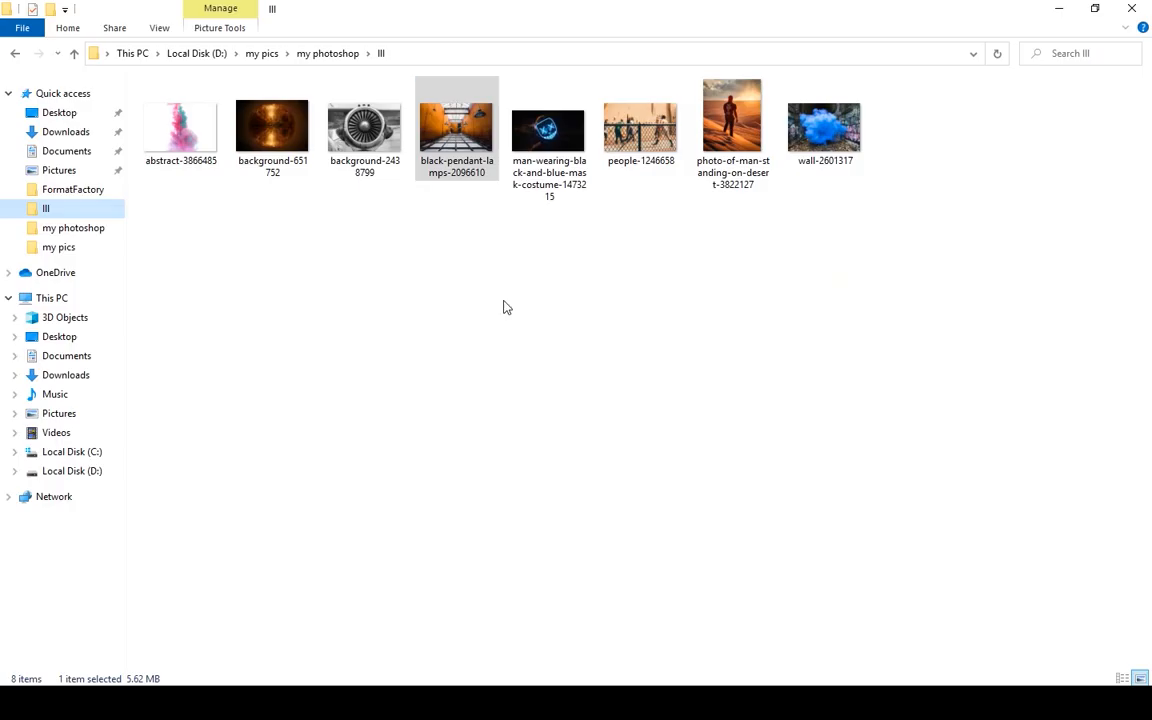
Place the background-2438799 engine image behind the man, scaling it to about 63% and positioning the turbine around him.
left_click_drag(364, 130, 645, 456)
left_click_drag(612, 368, 614, 313)
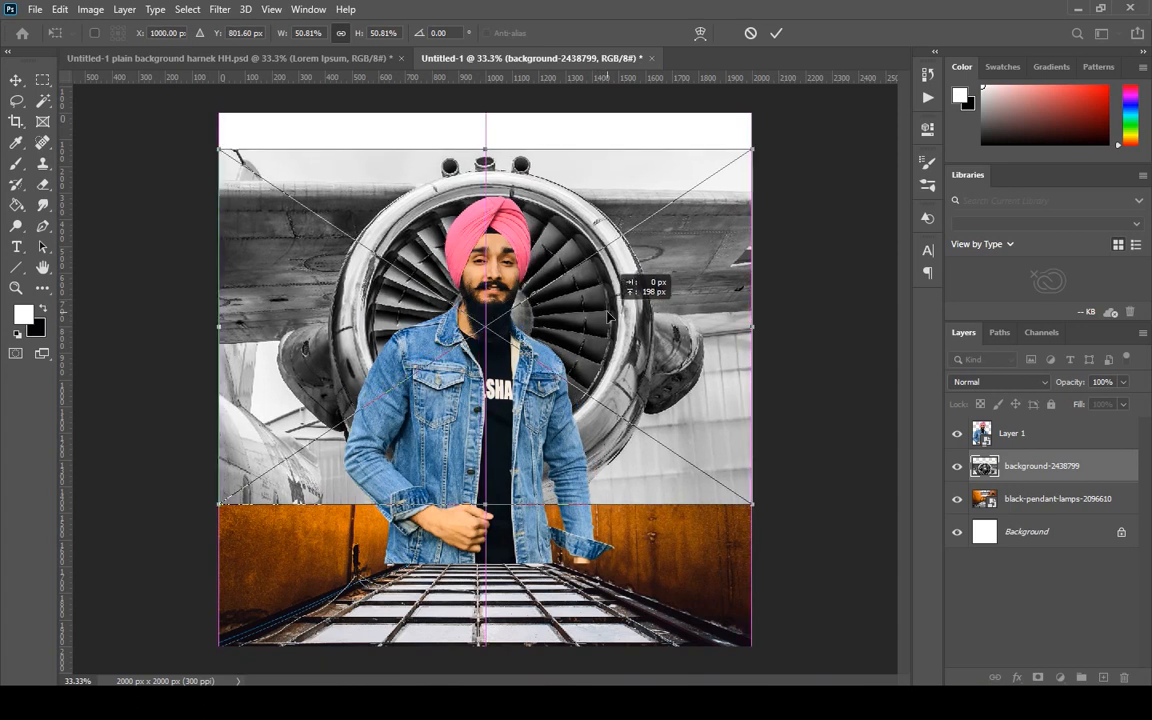
left_click_drag(485, 505, 486, 545)
left_click_drag(605, 410, 598, 395)
left_click_drag(778, 531, 824, 559)
left_click_drag(658, 470, 638, 470)
left_click_drag(807, 563, 828, 577)
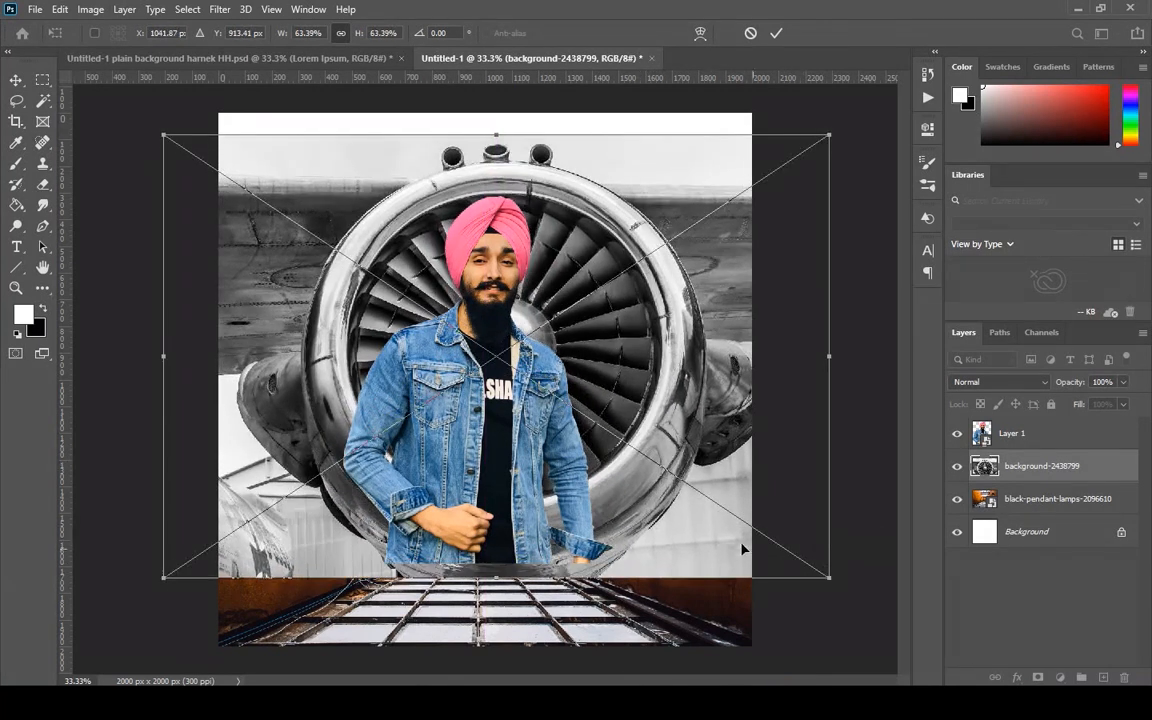
left_click_drag(716, 538, 710, 522)
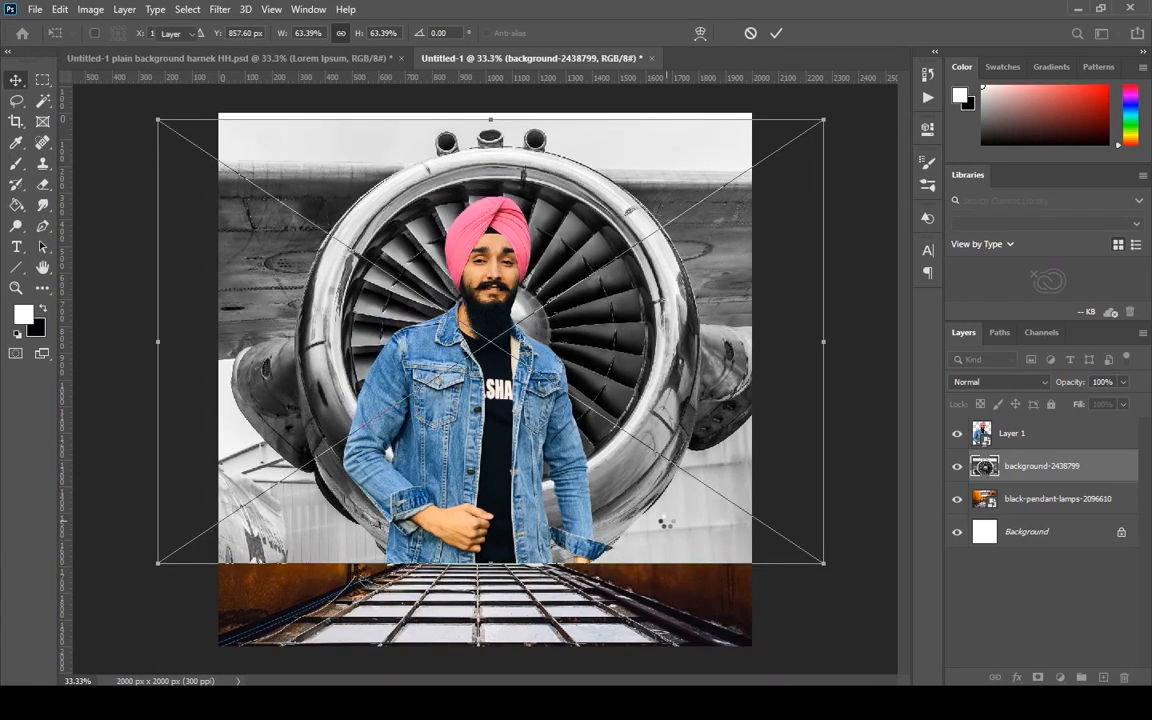
key("Return")
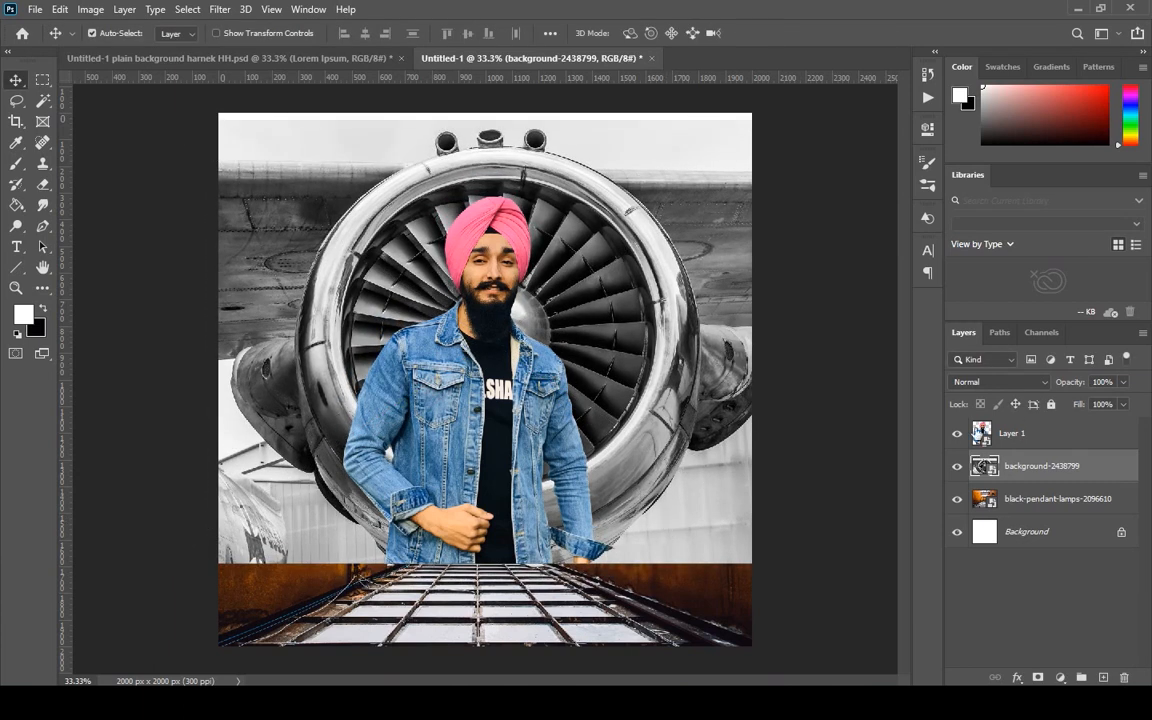
Set the engine layer's blend mode to Darker Color and reposition the black-pendant-lamps image beneath it.
left_click(1011, 387)
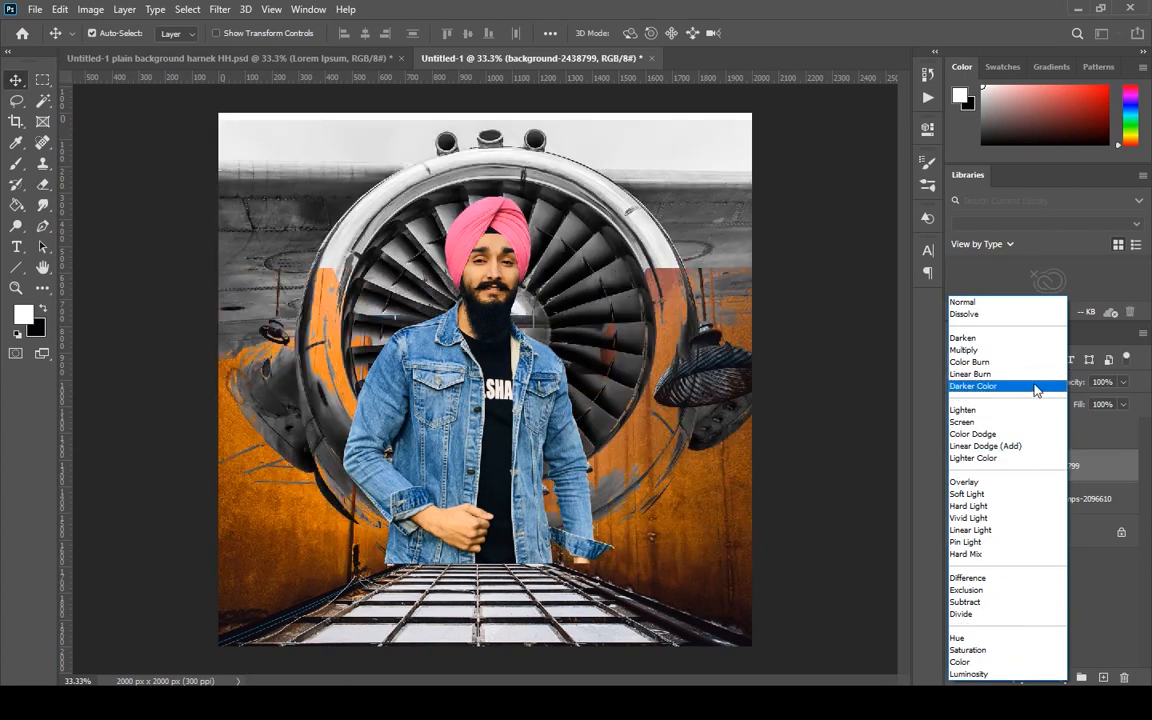
left_click(1034, 391)
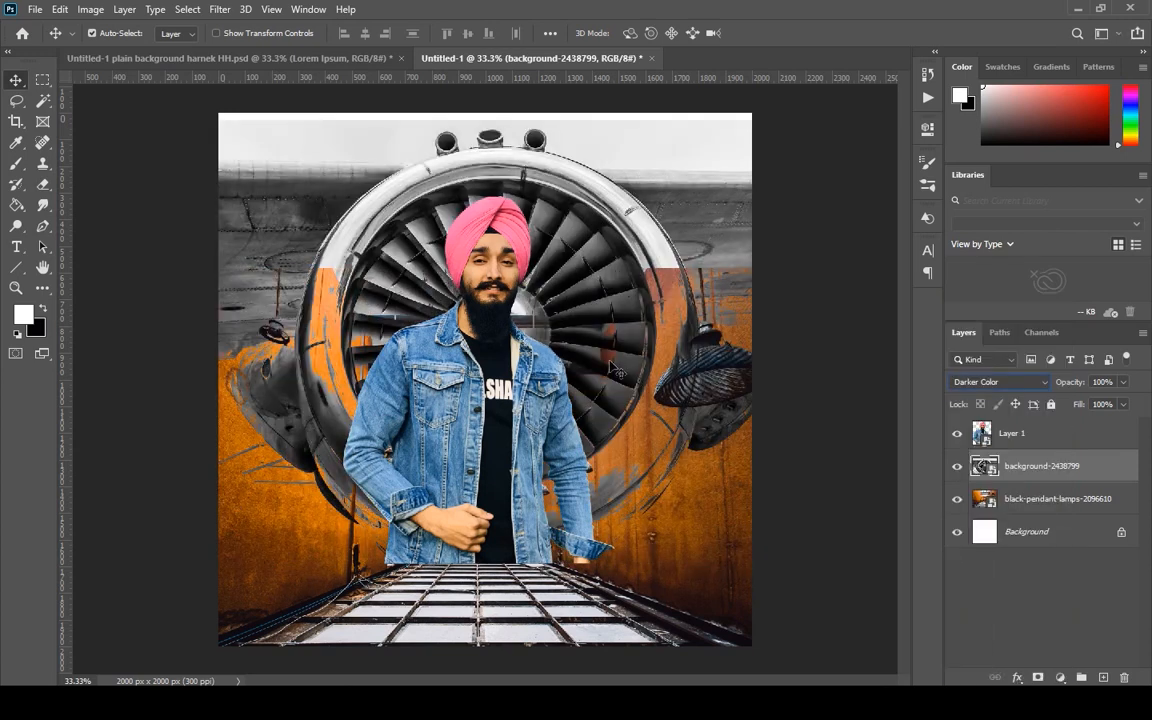
left_click_drag(616, 364, 606, 422)
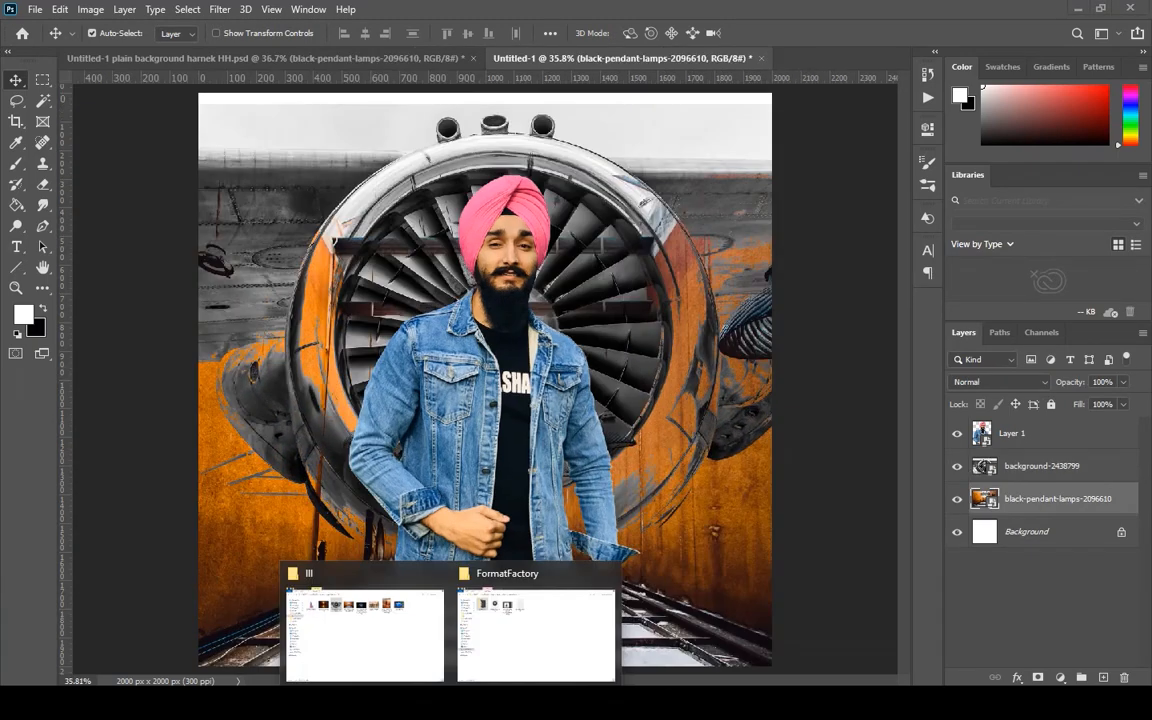
Open the man-wearing-black-and-blue-mask-costume-1473215 photo from the image folder as a separate document.
left_click(342, 588)
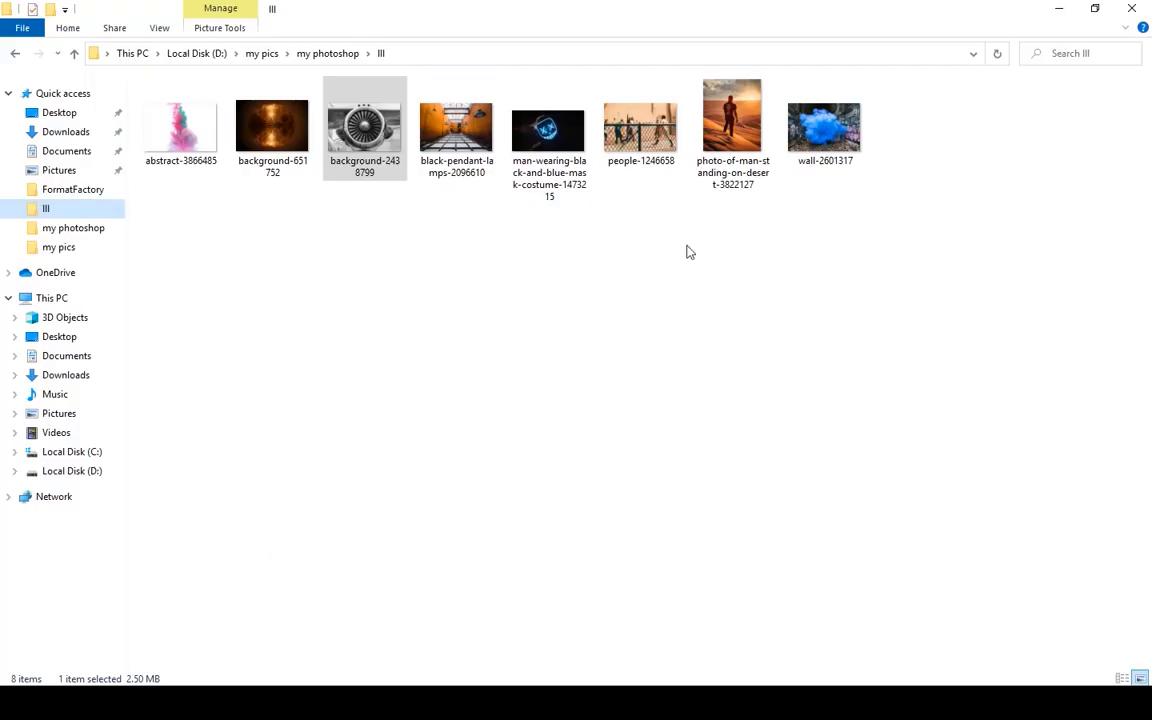
left_click_drag(548, 130, 841, 60)
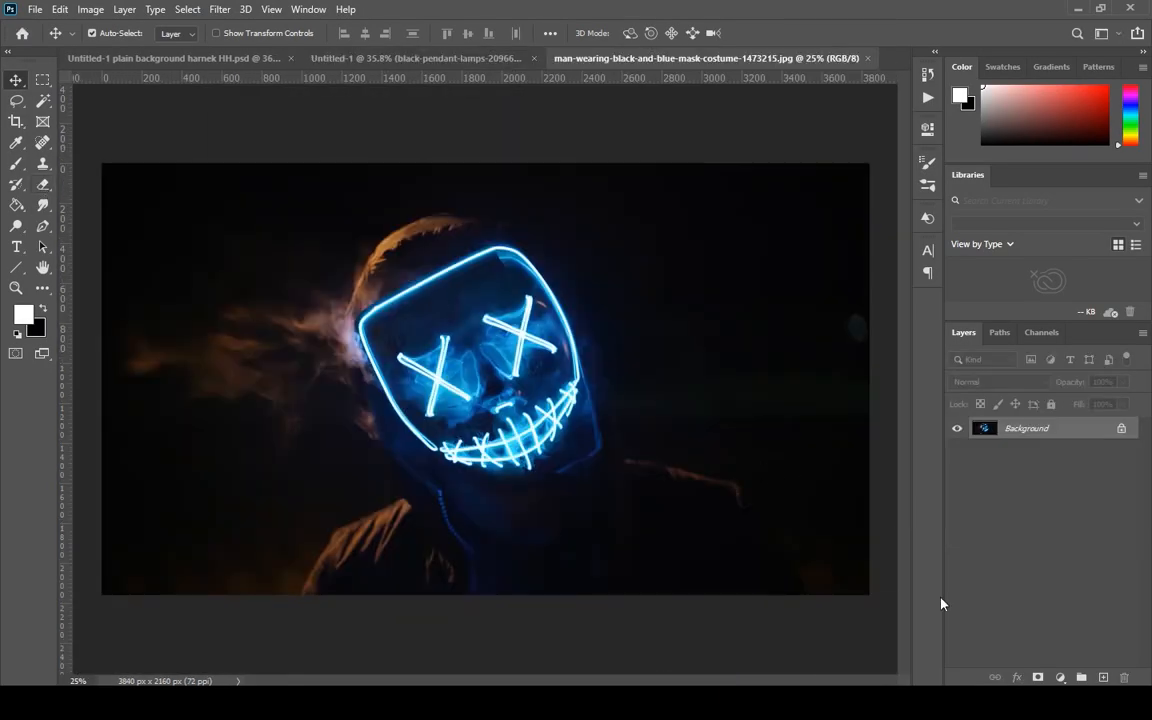
left_click(43, 184)
key("x")
left_click_drag(360, 462, 327, 362)
key("ctrl+z")
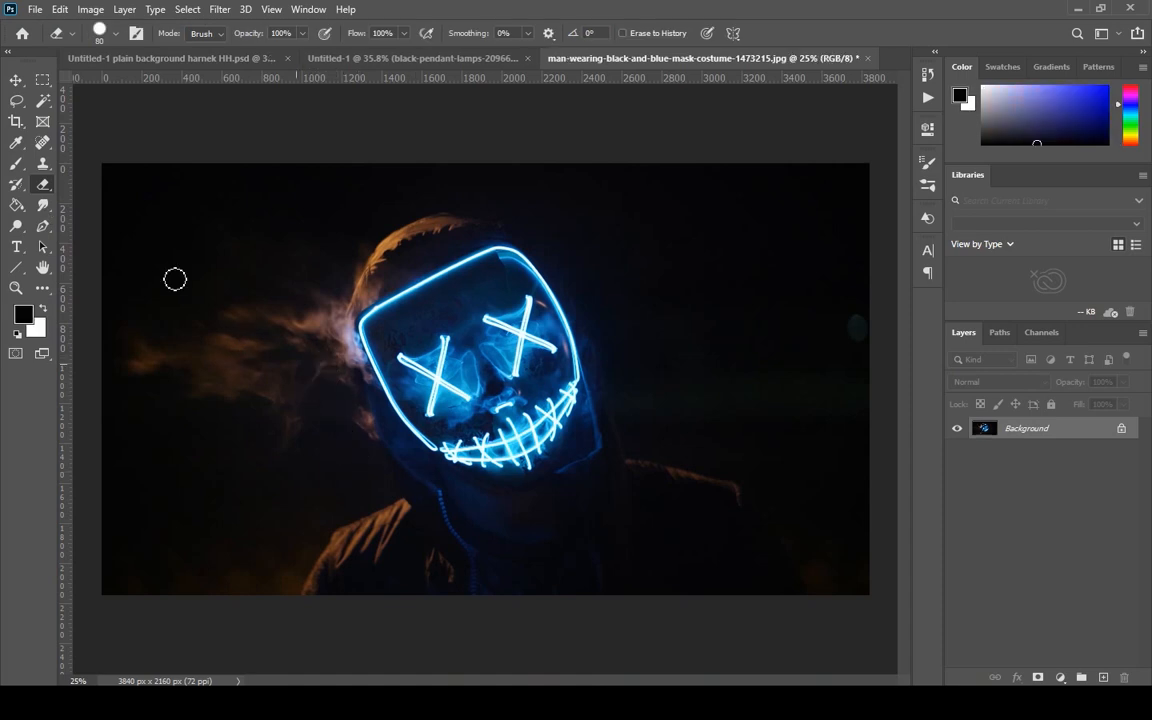
Draw a freehand Lasso selection around the glowing blue neon mask.
right_click(15, 100)
left_click(70, 93)
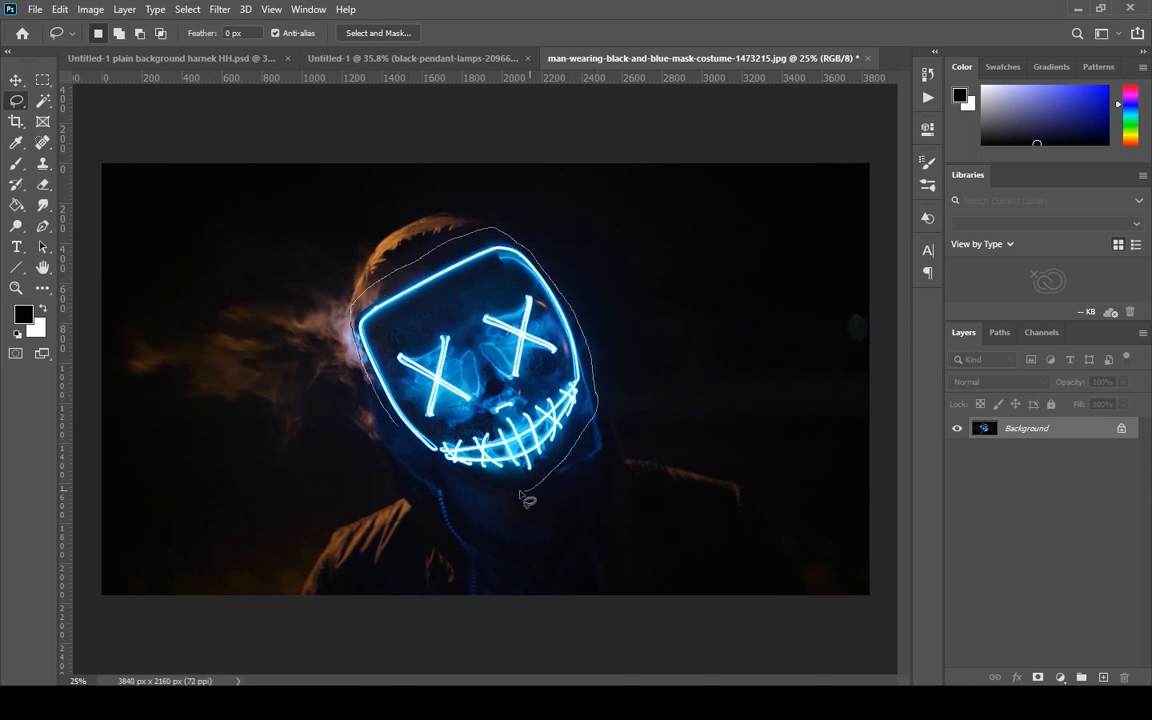
left_click_drag(400, 433, 402, 436)
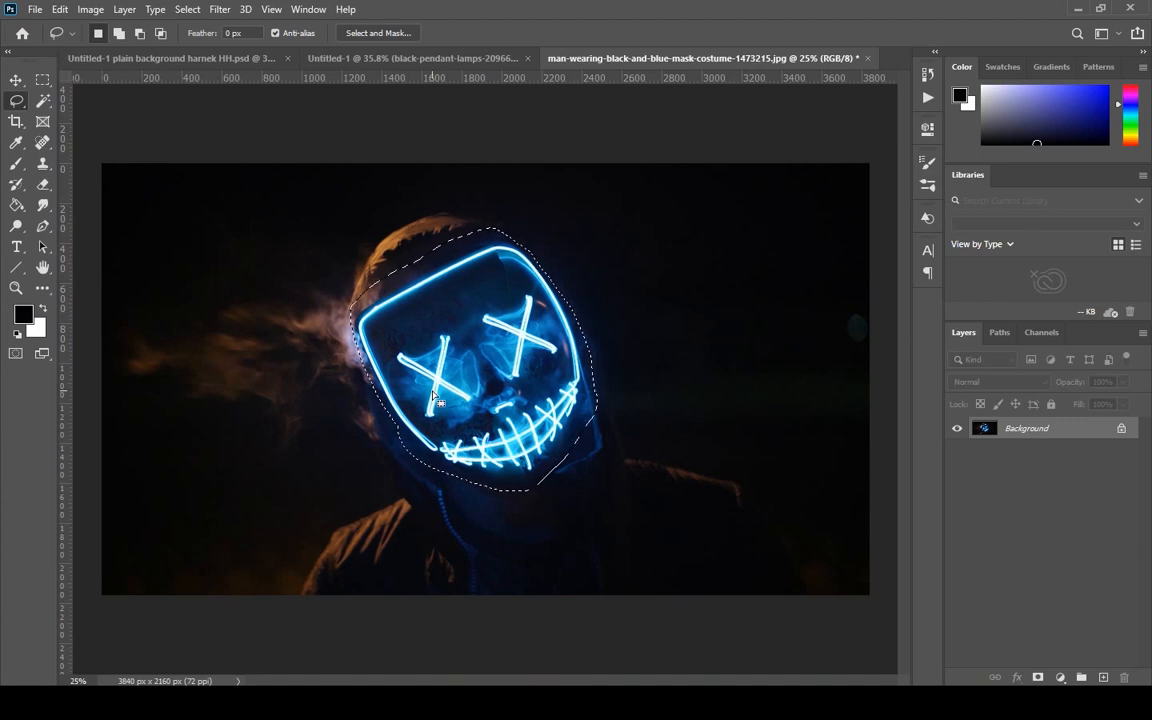
right_click(432, 392)
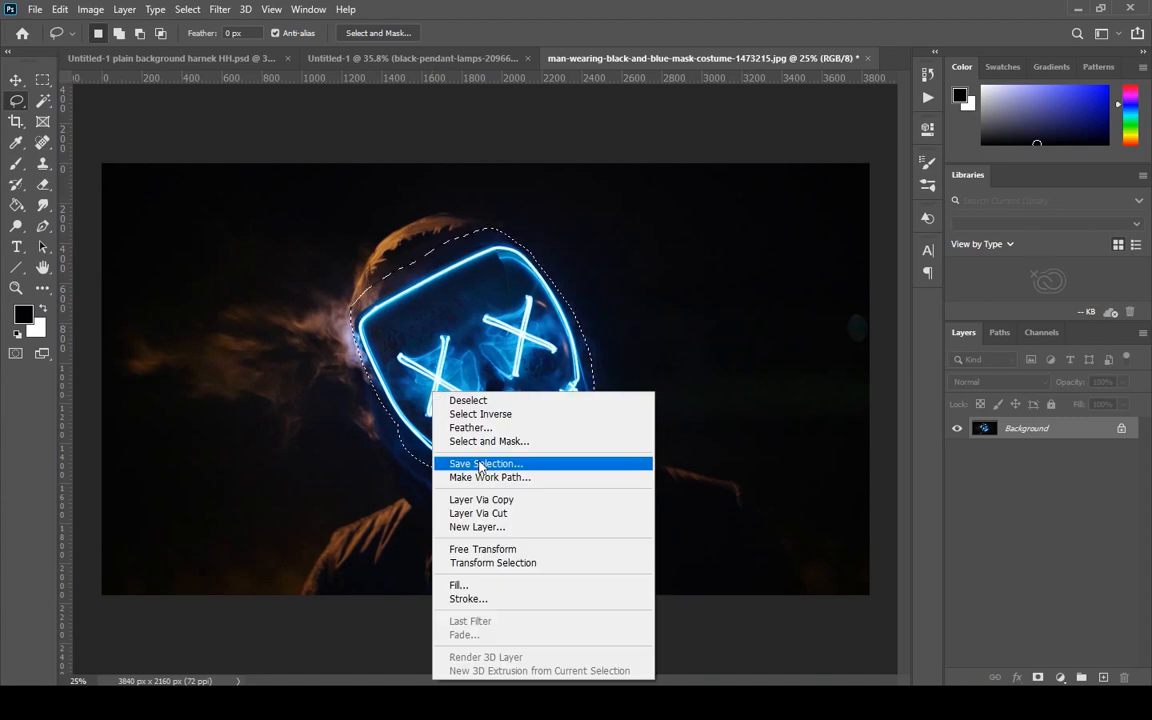
left_click(478, 465)
left_click(697, 170)
left_click_drag(524, 382, 550, 342)
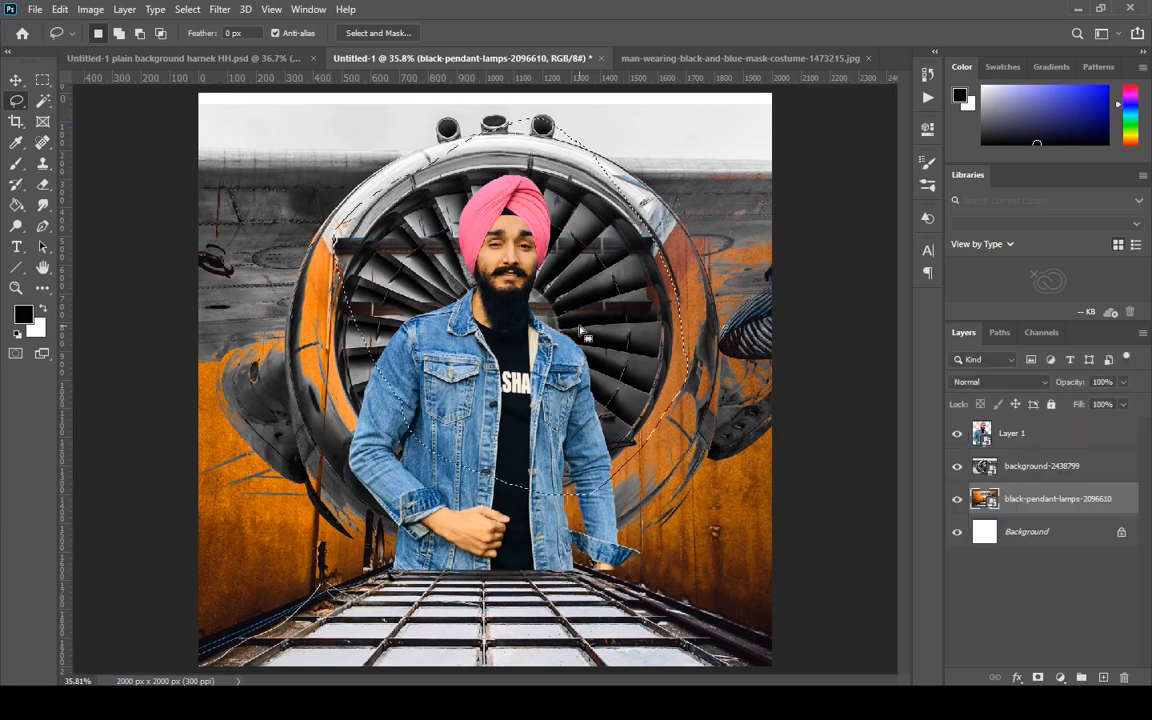
left_click(697, 58)
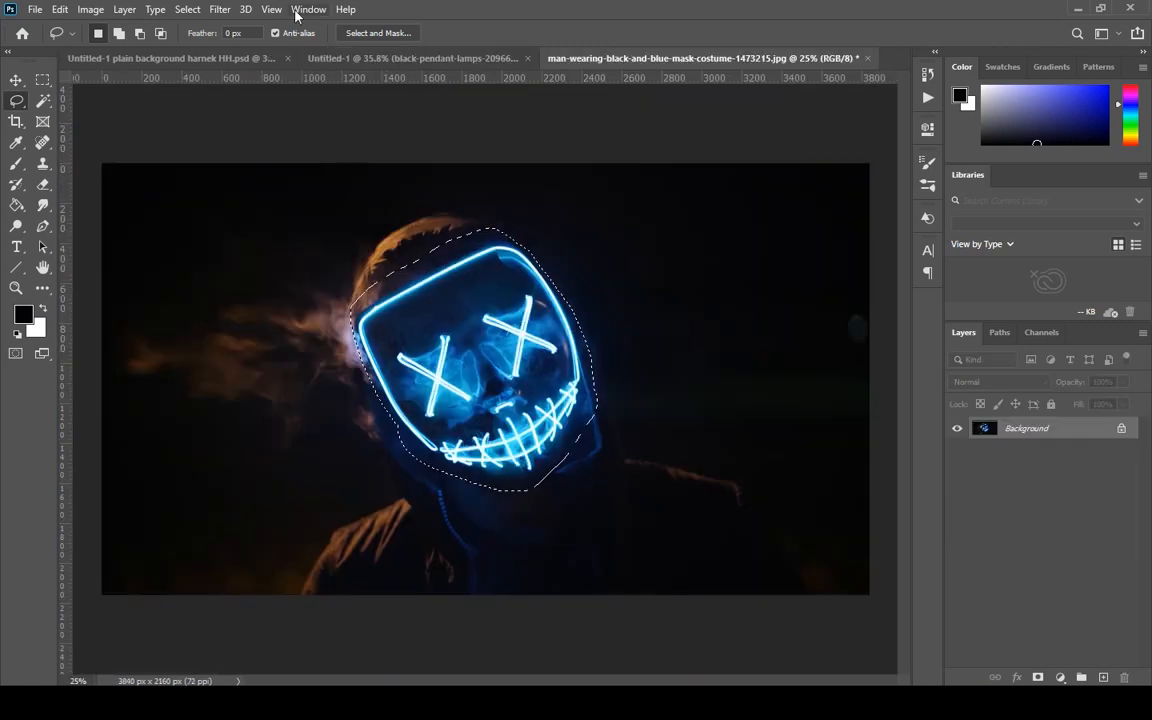
left_click(187, 9)
left_click(213, 219)
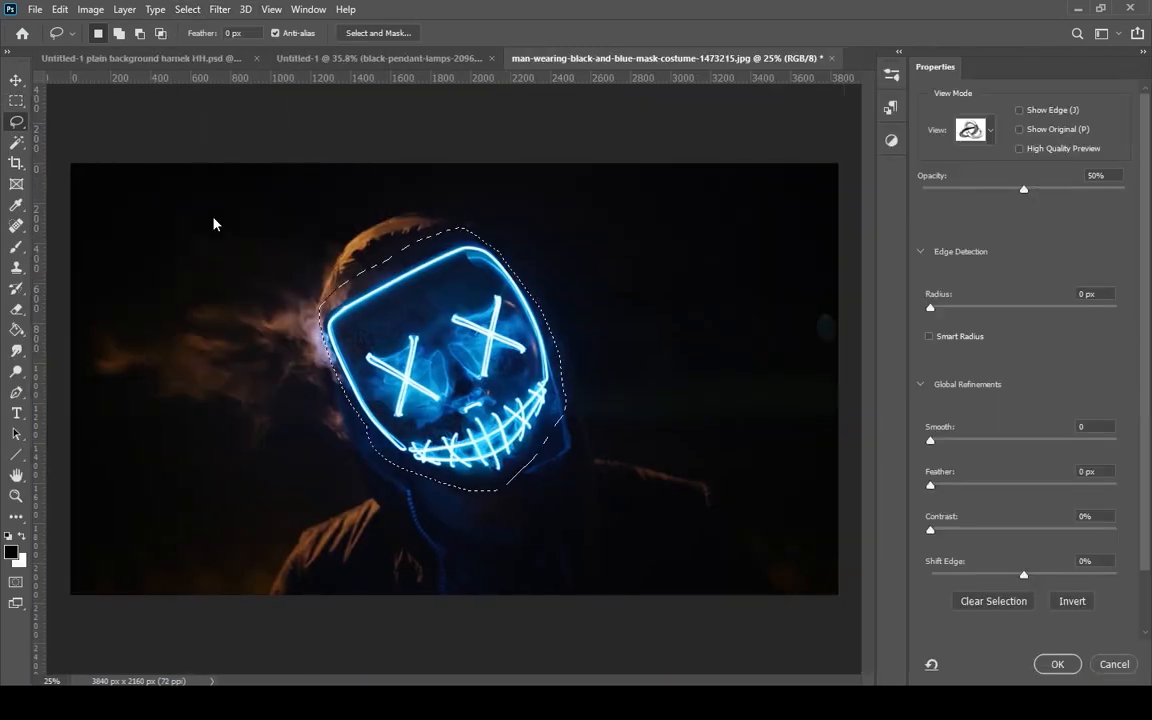
left_click(1058, 665)
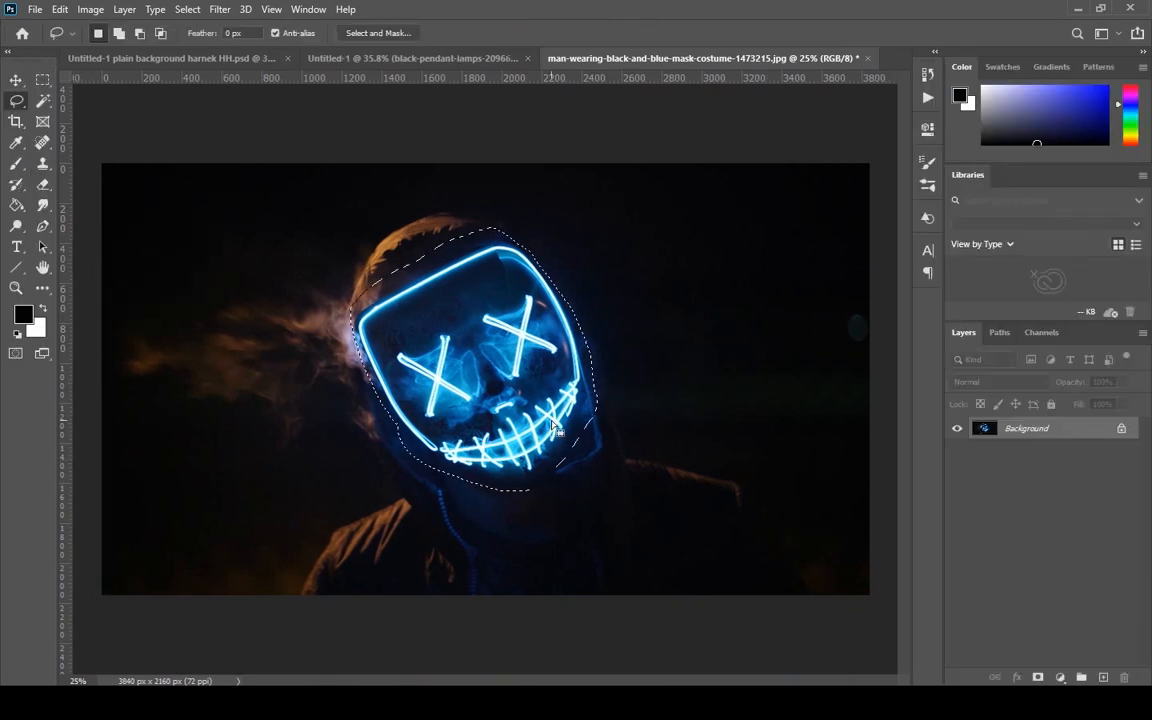
Cut out the selected neon mask with Refine Edge, outputting the result to a Layer Mask.
left_click(192, 10)
left_click(249, 222, "shift")
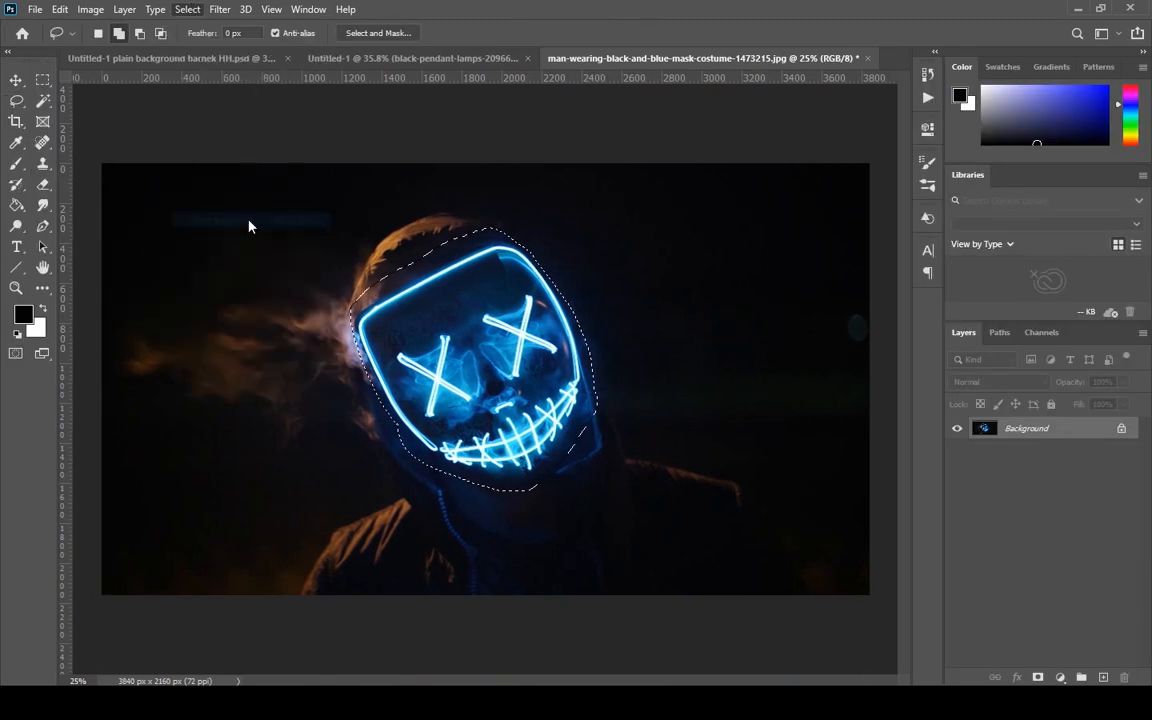
left_click(729, 411)
left_click(710, 434)
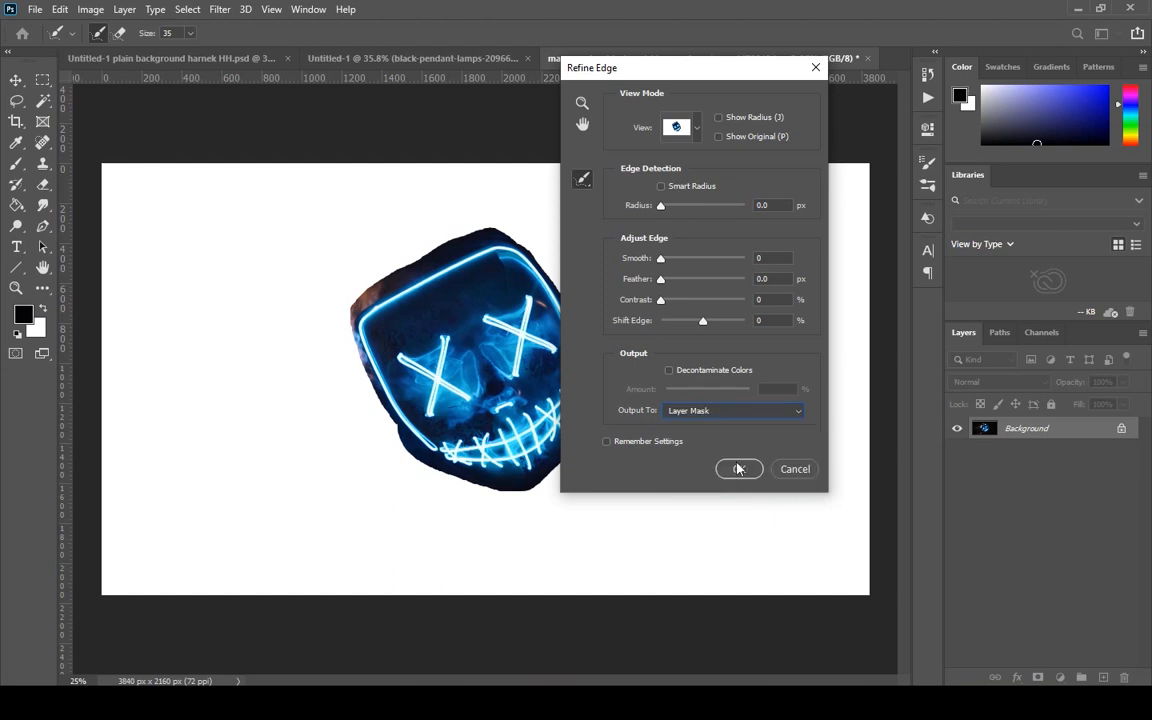
left_click(740, 470)
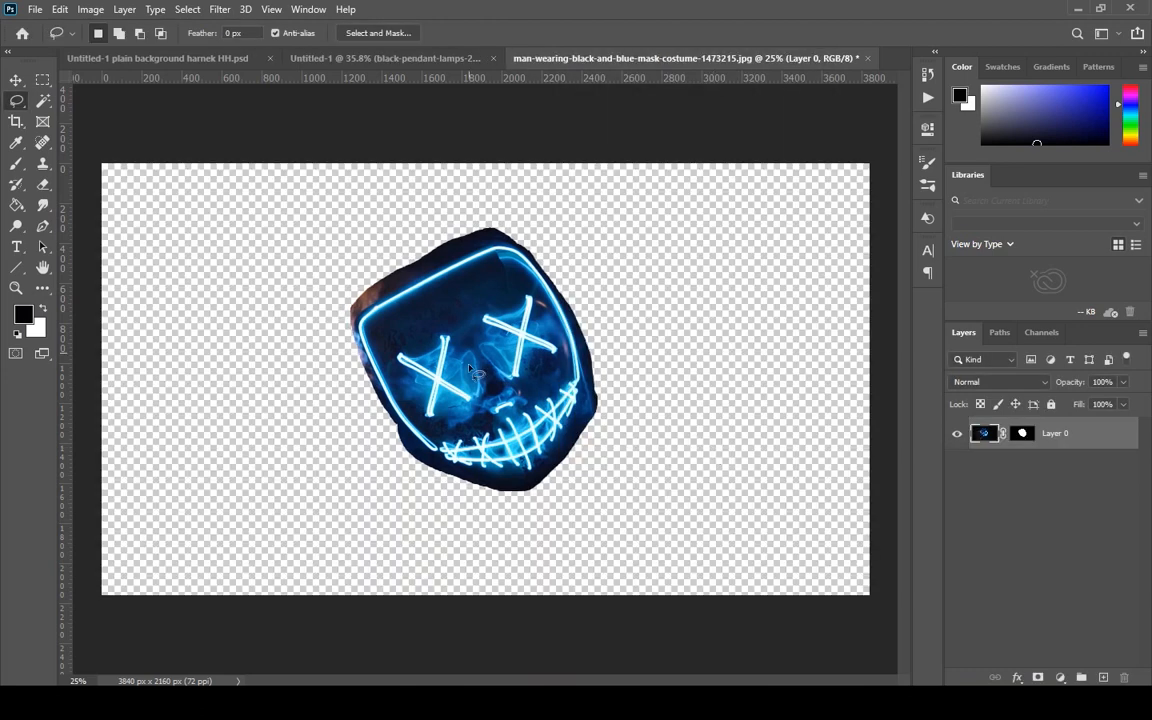
Copy the cut-out neon mask layer with its layer mask into the Untitled-1 composite.
left_click_drag(975, 444, 376, 193)
key("v")
key("ctrl+z")
left_click(974, 507)
key("ctrl+z")
left_click(980, 505)
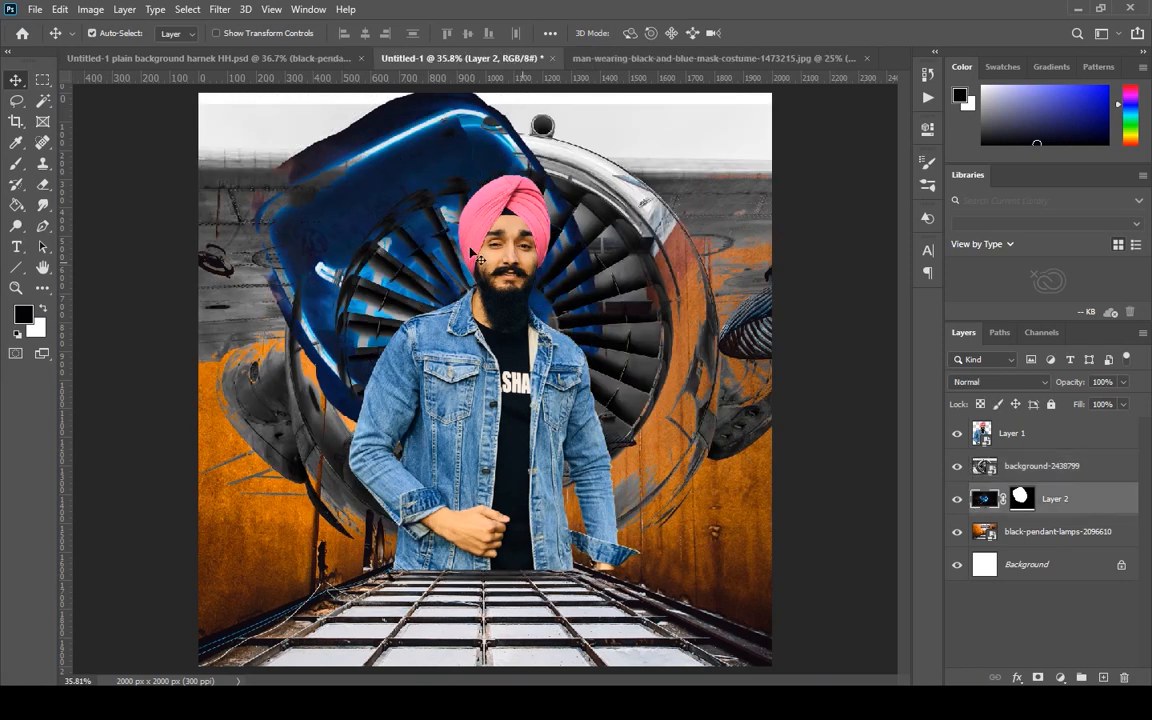
Move Layer 2 above background-2438799 in the layer order and shift the neon mask behind the man.
left_click(319, 341)
left_click(982, 498)
left_click_drag(982, 498, 988, 452)
left_click_drag(432, 272, 445, 290)
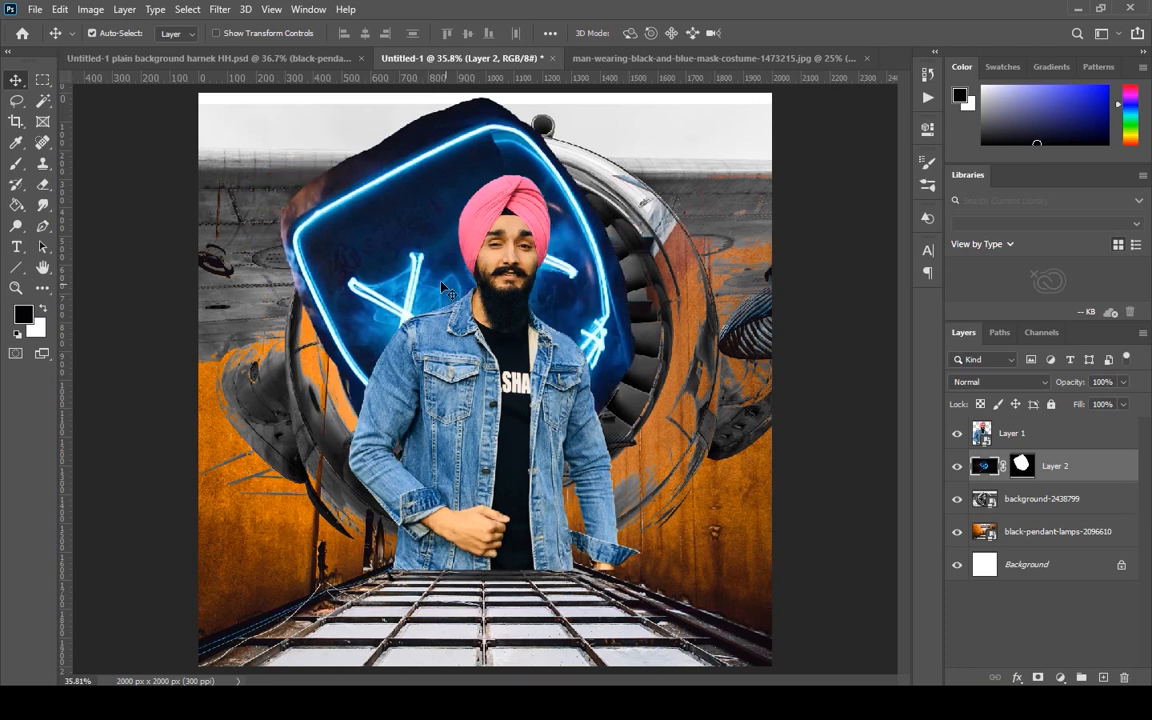
left_click_drag(398, 251, 427, 276)
Scale the neon mask down to about 68% and move it over the turbine behind the man's head.
key("ctrl+t")
scroll(428, 276, "down", 4)
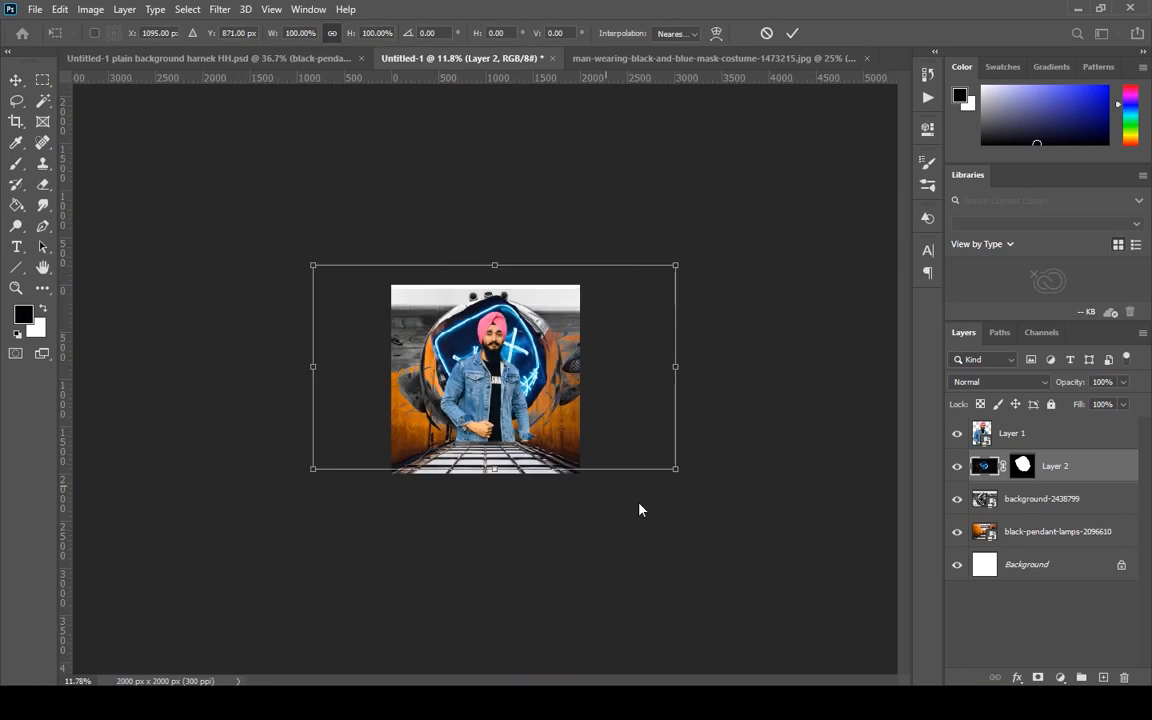
left_click_drag(676, 468, 559, 404)
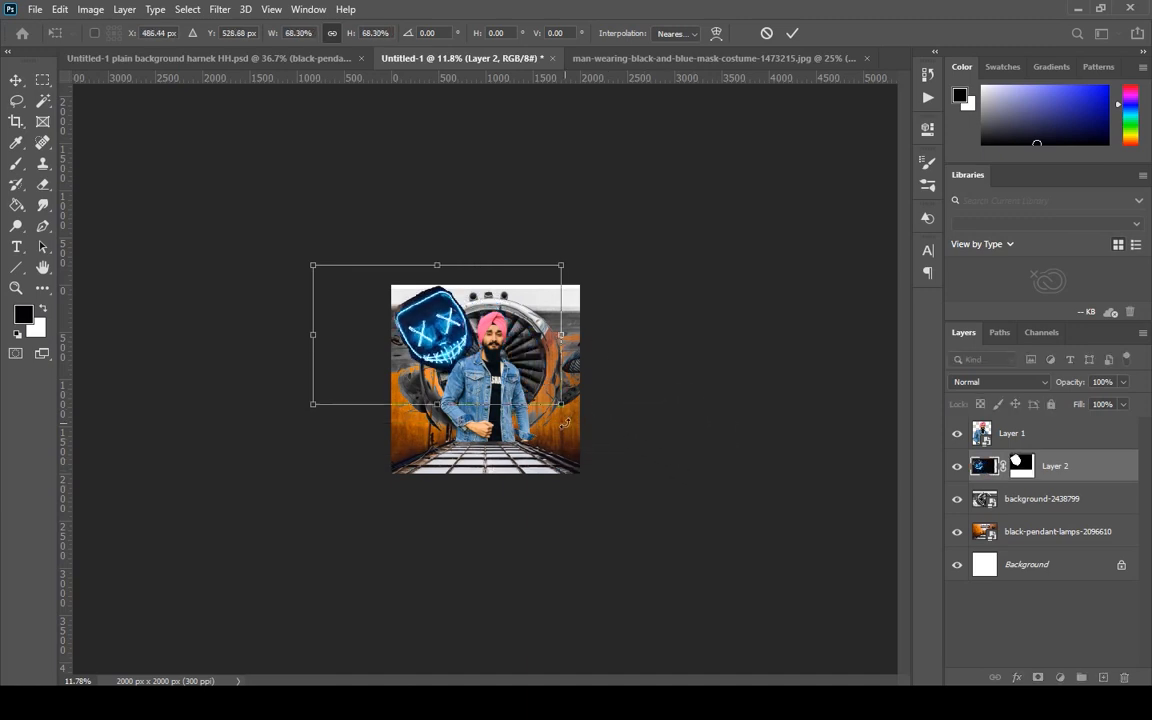
scroll(447, 258, "up", 5)
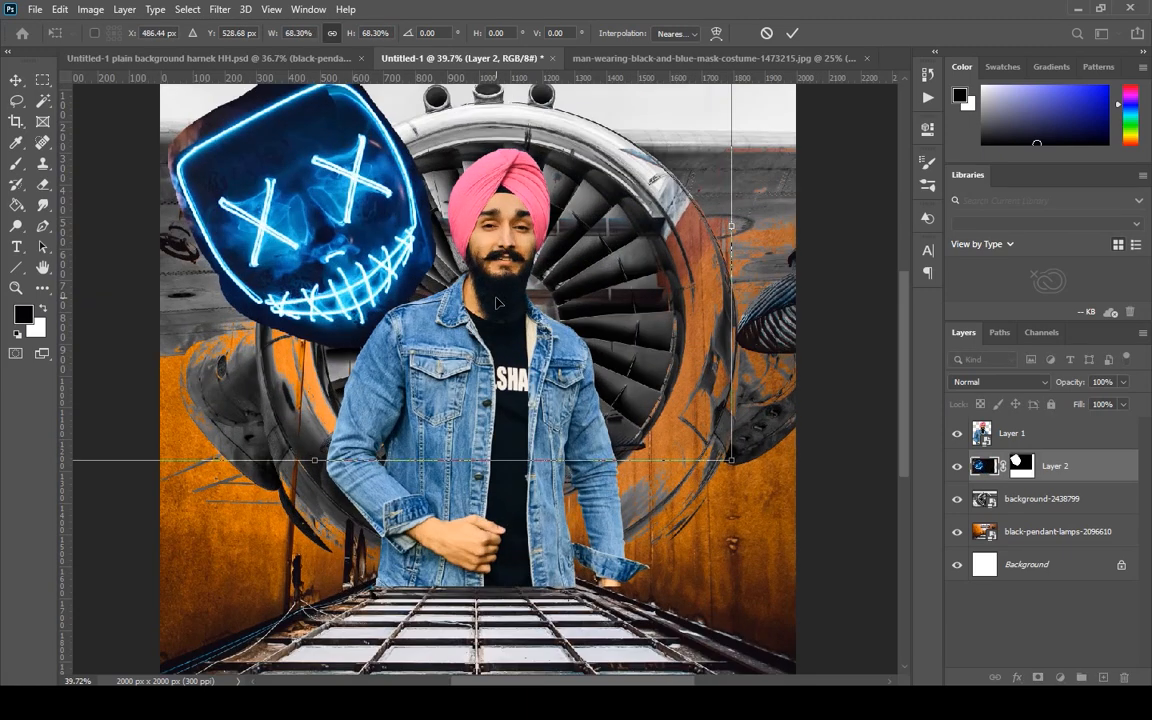
left_click_drag(349, 262, 533, 357)
scroll(533, 357, "down", 2)
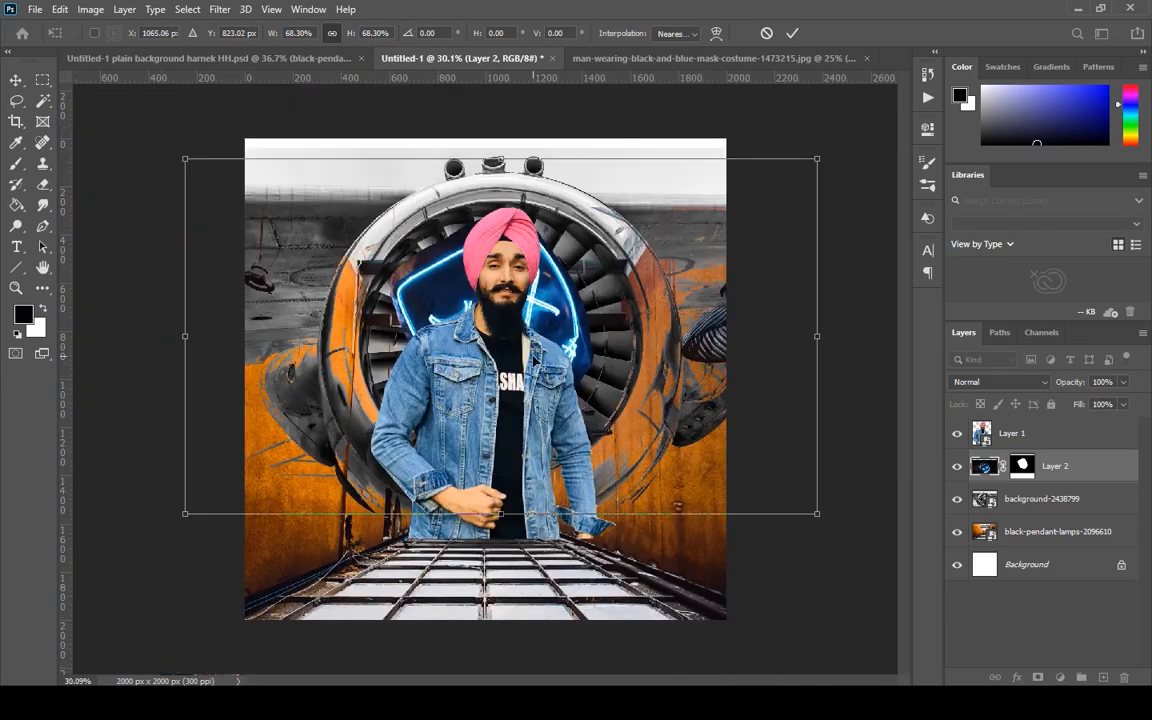
Enlarge the neon mask to fill the turbine opening, recentre it behind the man and apply the transform.
left_click_drag(816, 515, 964, 599)
left_click_drag(633, 387, 538, 329)
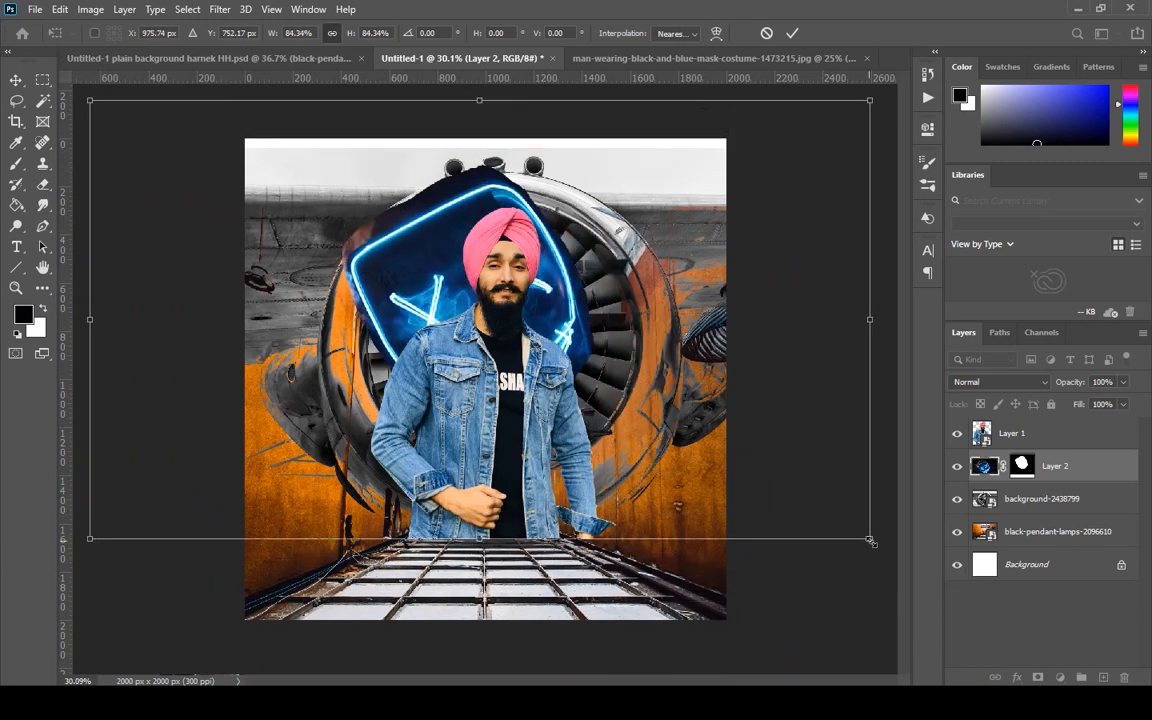
left_click_drag(871, 541, 936, 607)
left_click_drag(622, 349, 553, 334)
left_click_drag(871, 564, 914, 588)
left_click_drag(565, 320, 605, 333)
key("Return")
Set Layer 2's blend mode to Hard Light and its opacity to 88%.
left_click(1004, 381)
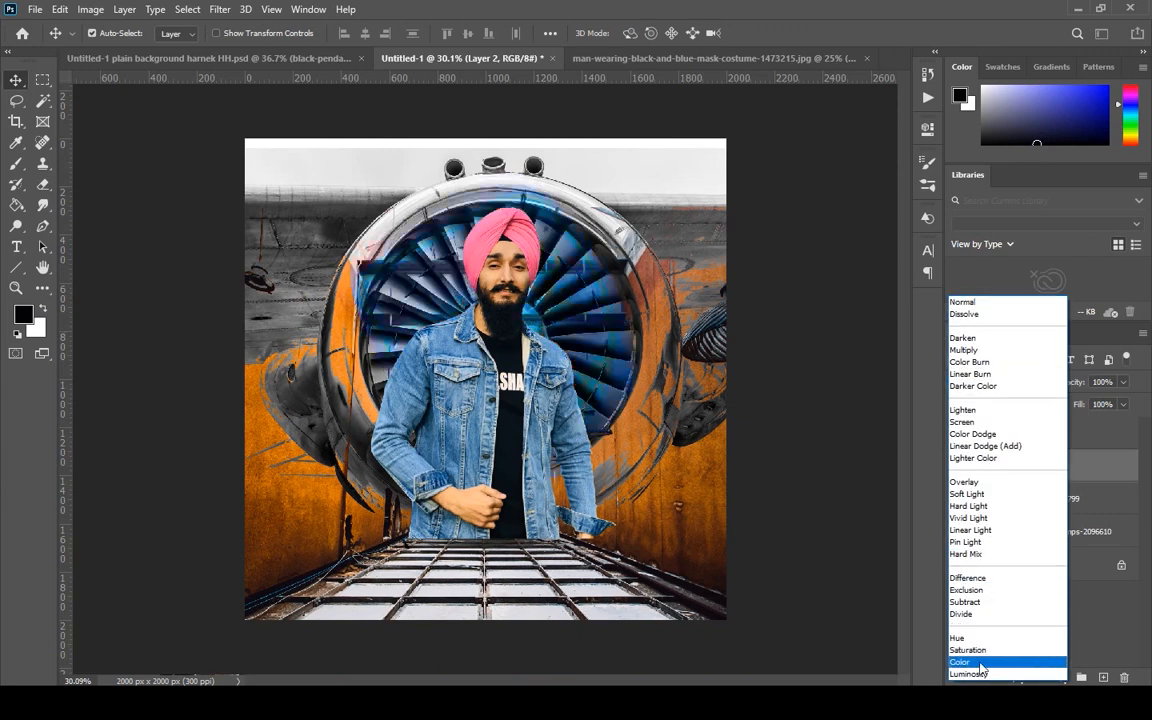
left_click(967, 506)
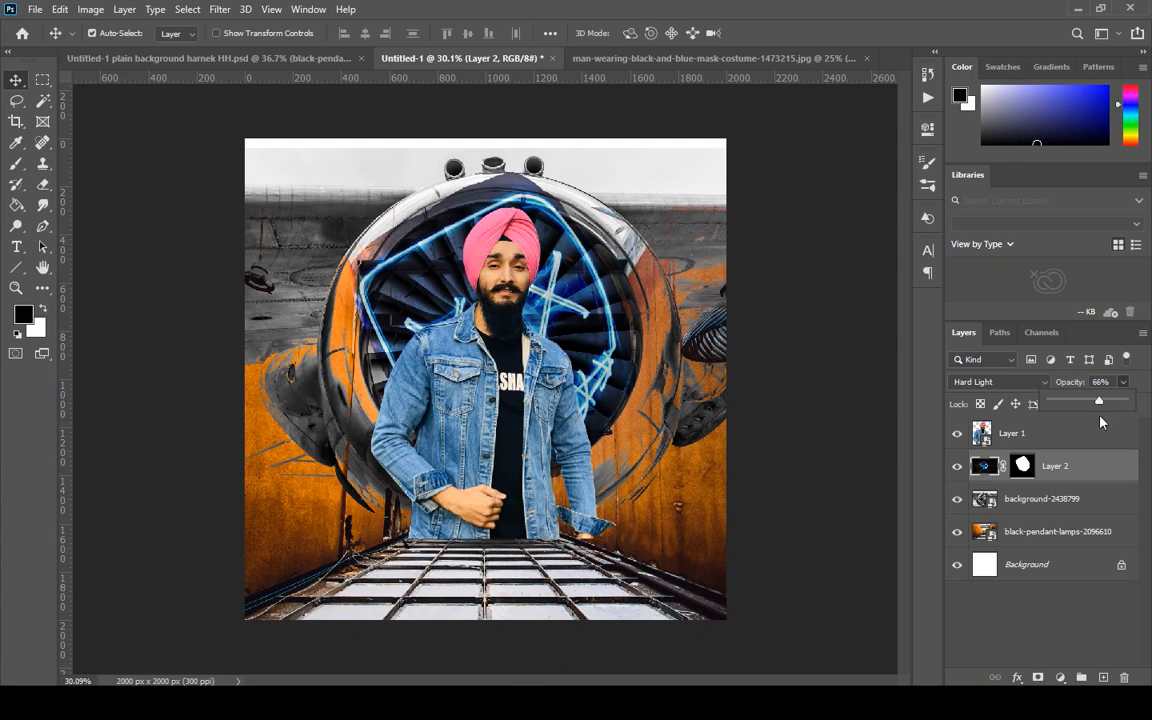
left_click_drag(1099, 401, 1136, 420)
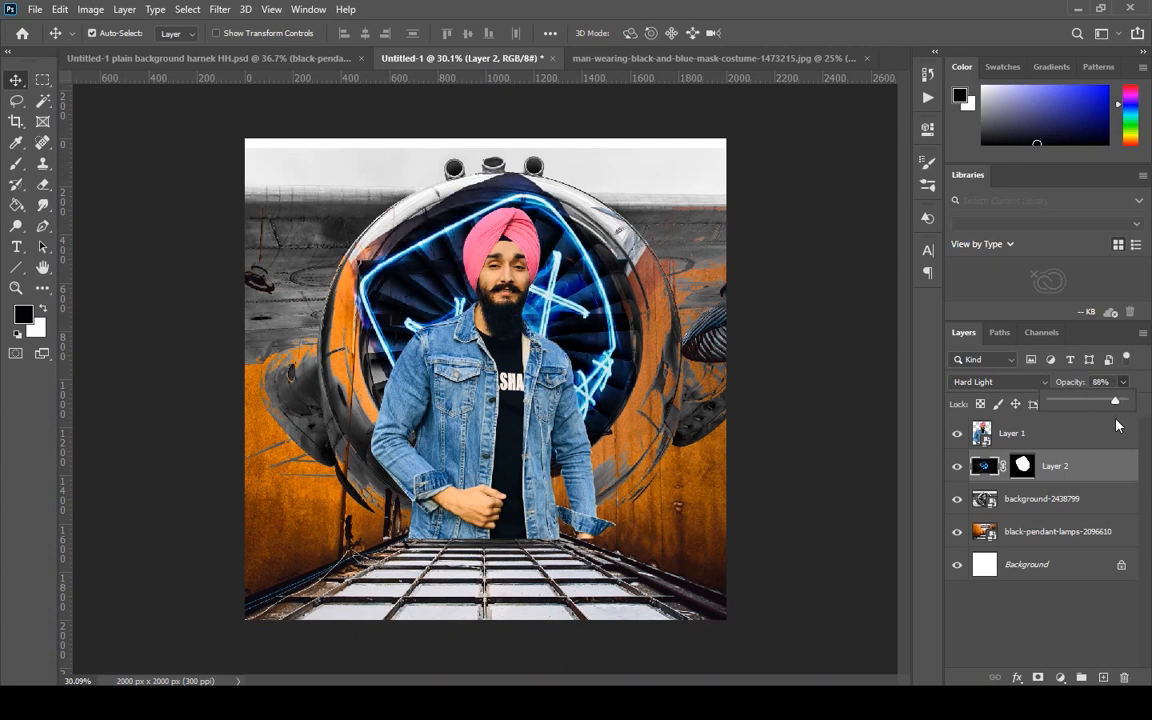
Scale the neon mask up to about 109% and fit it centrally inside the turbine ring.
mouse_move(596, 320)
left_mouse_down()
mouse_move(595, 347)
mouse_move(605, 338)
left_mouse_up()
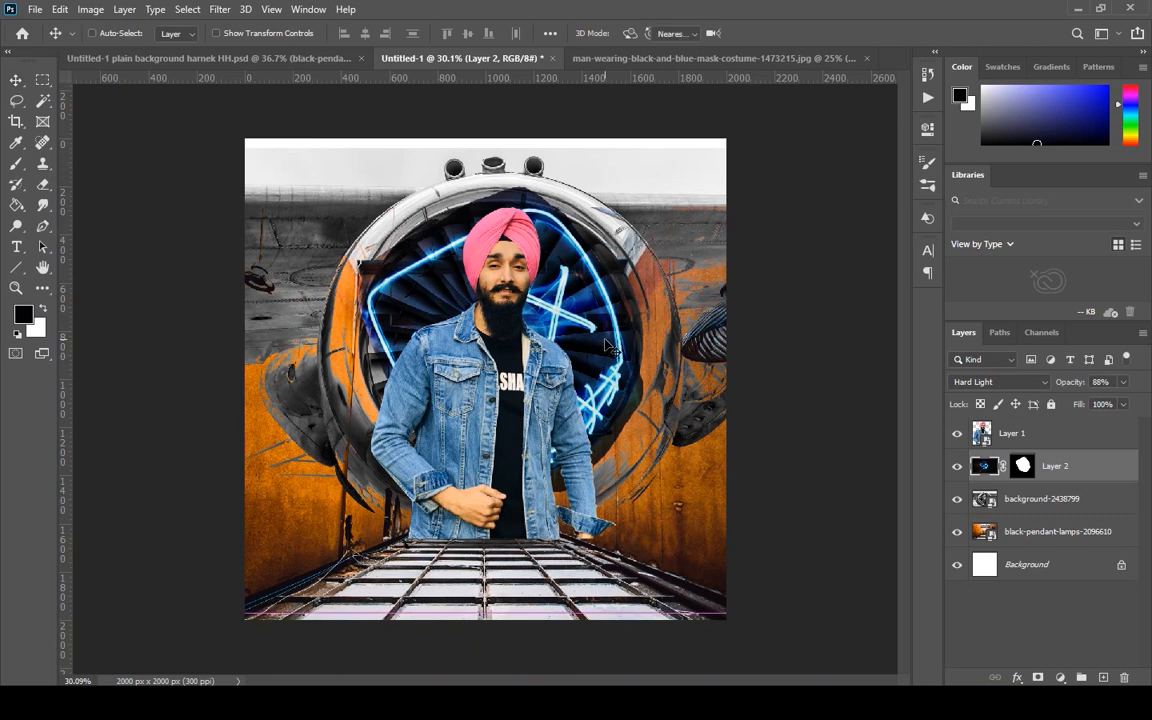
key("ctrl+t")
left_click_drag(512, 121, 516, 49)
left_click_drag(560, 279, 562, 310)
left_click_drag(513, 648, 509, 621)
mouse_move(594, 300)
left_mouse_down()
mouse_move(592, 324)
mouse_move(571, 310)
mouse_move(590, 305)
mouse_move(586, 322)
left_mouse_up()
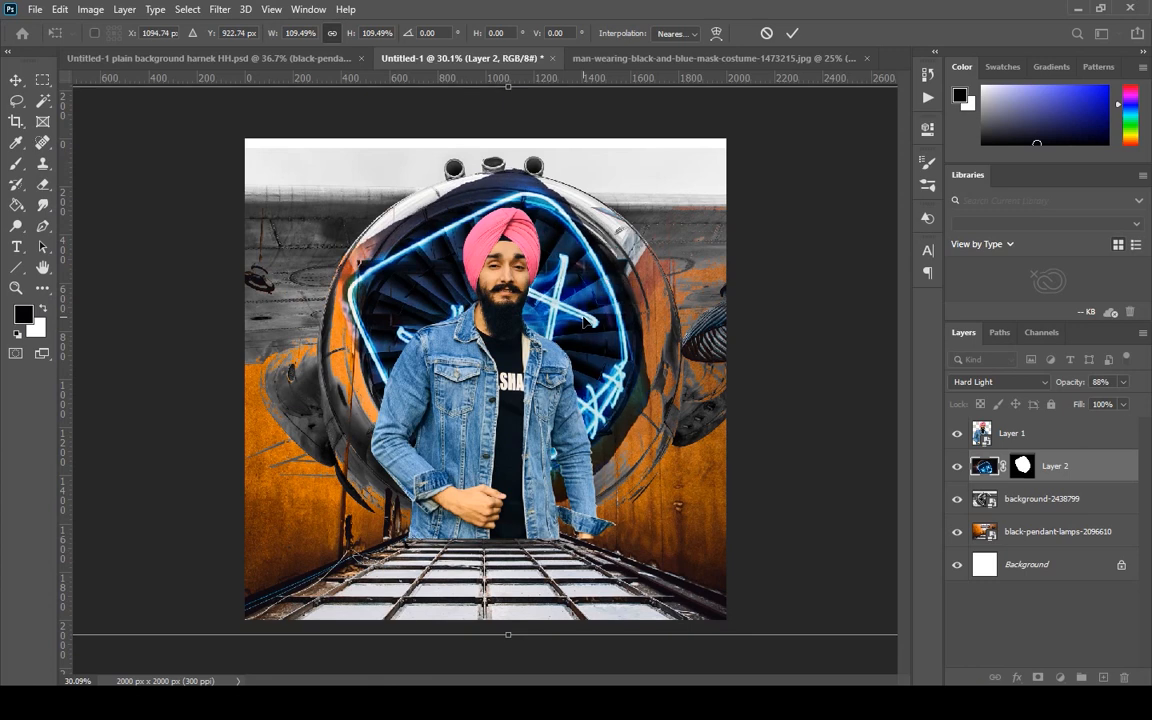
key("Return")
Apply the transform and paint black on Layer 2's mask with a 90 px brush to hide the overlap on the turbine's outer rim.
left_click(1034, 470)
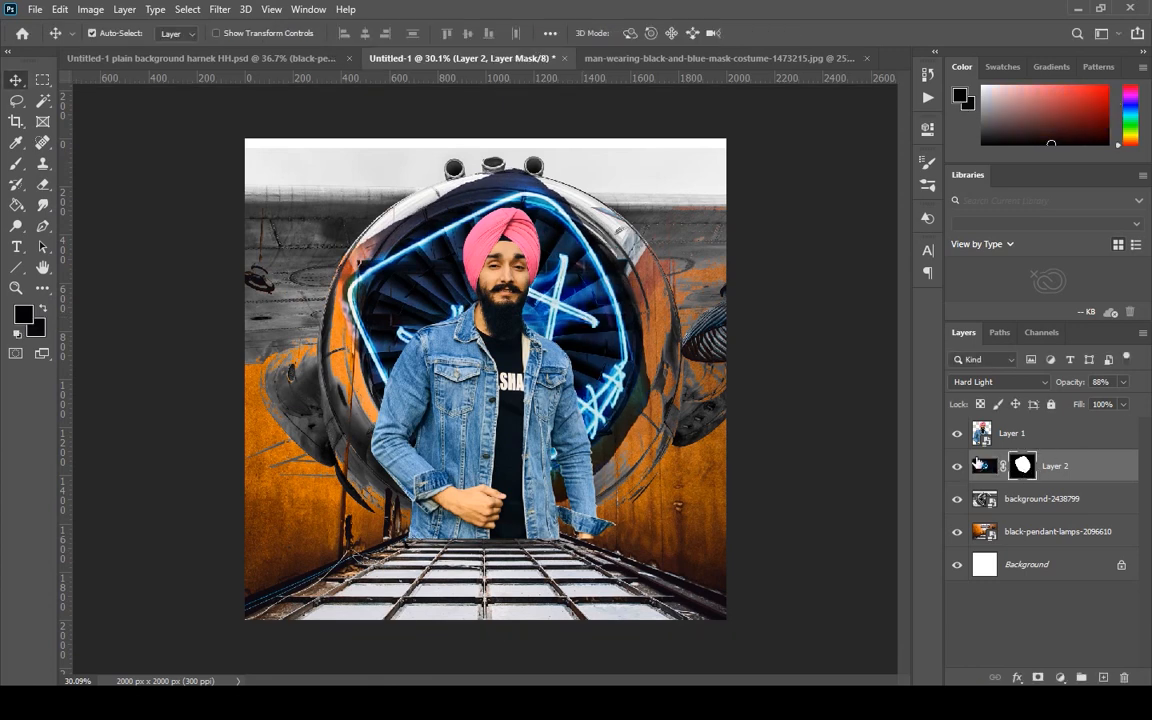
left_click(19, 163)
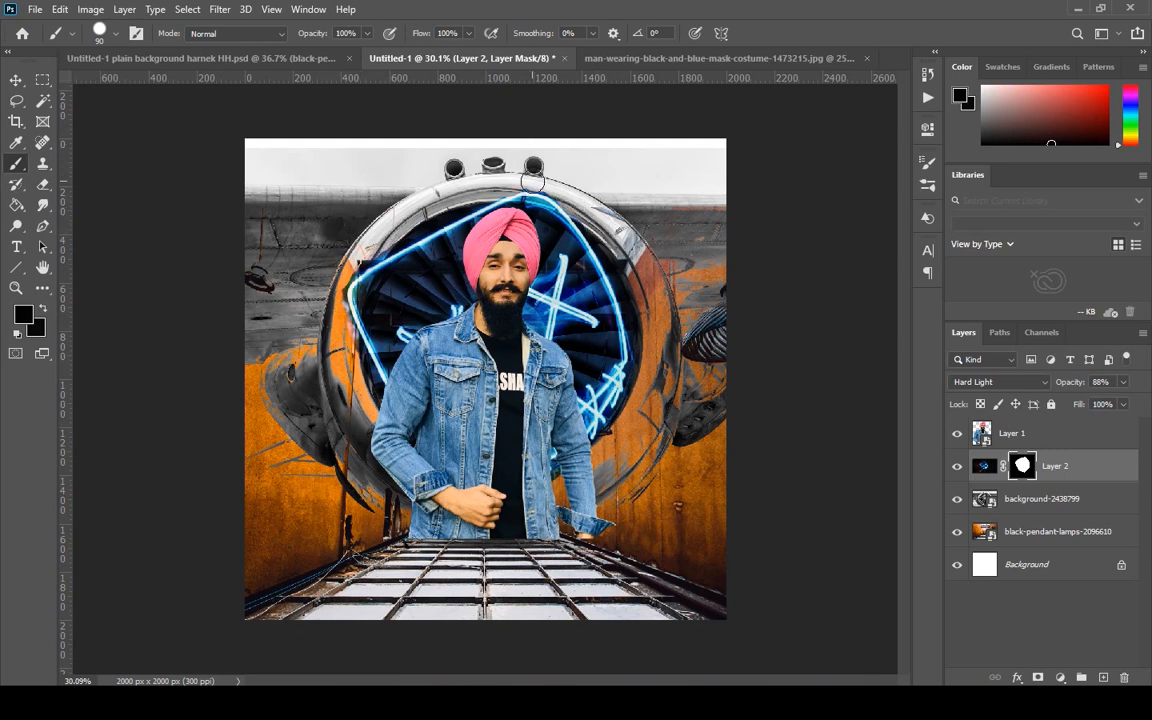
left_click(981, 468)
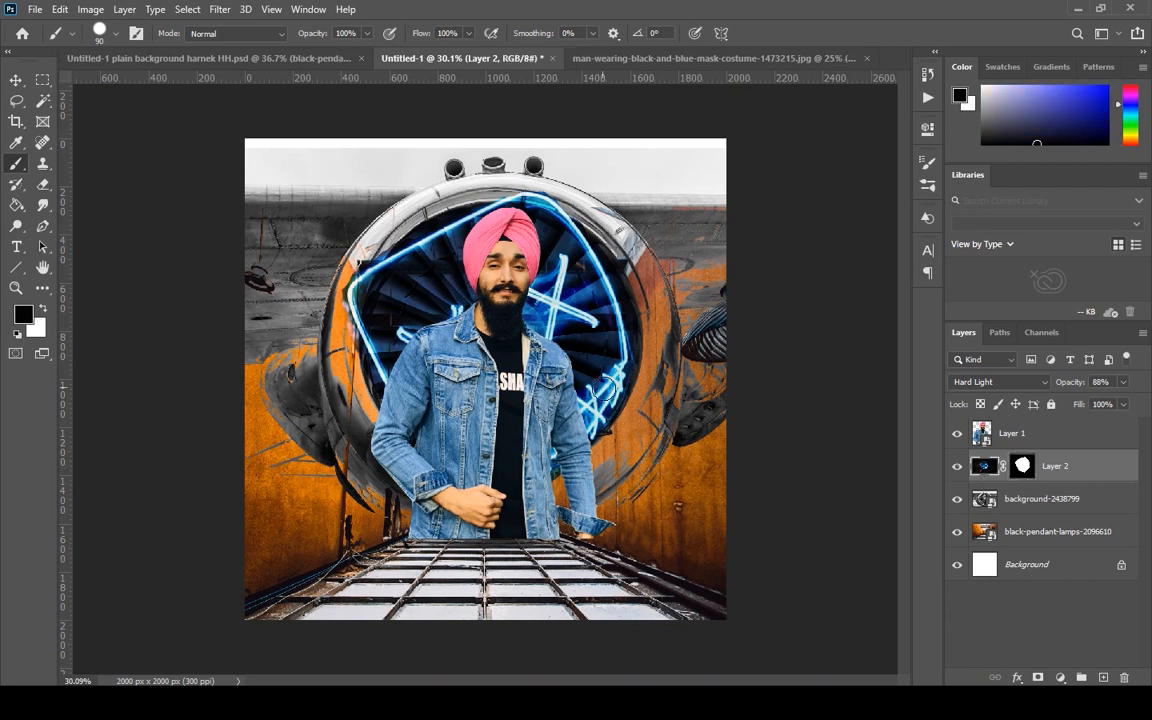
Scale Layer 2's neon mask down to about 81% and shift it over the right part of the turbine.
left_click(16, 80)
key("ctrl+t")
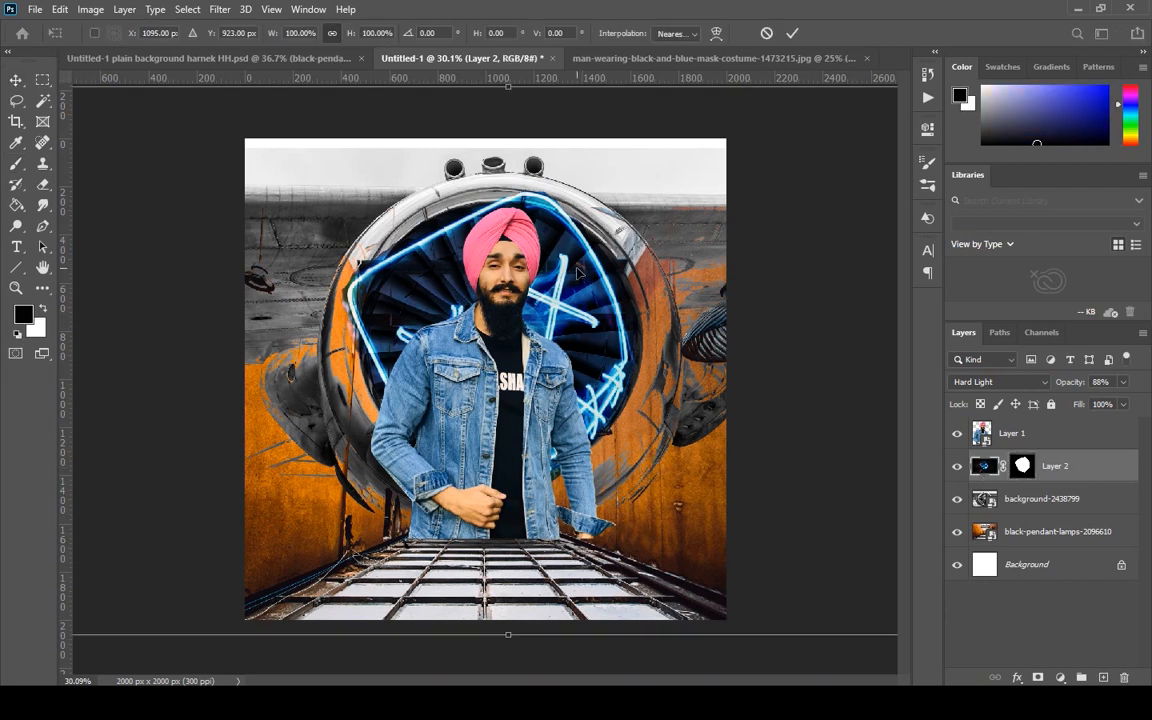
left_click_drag(591, 323, 566, 286)
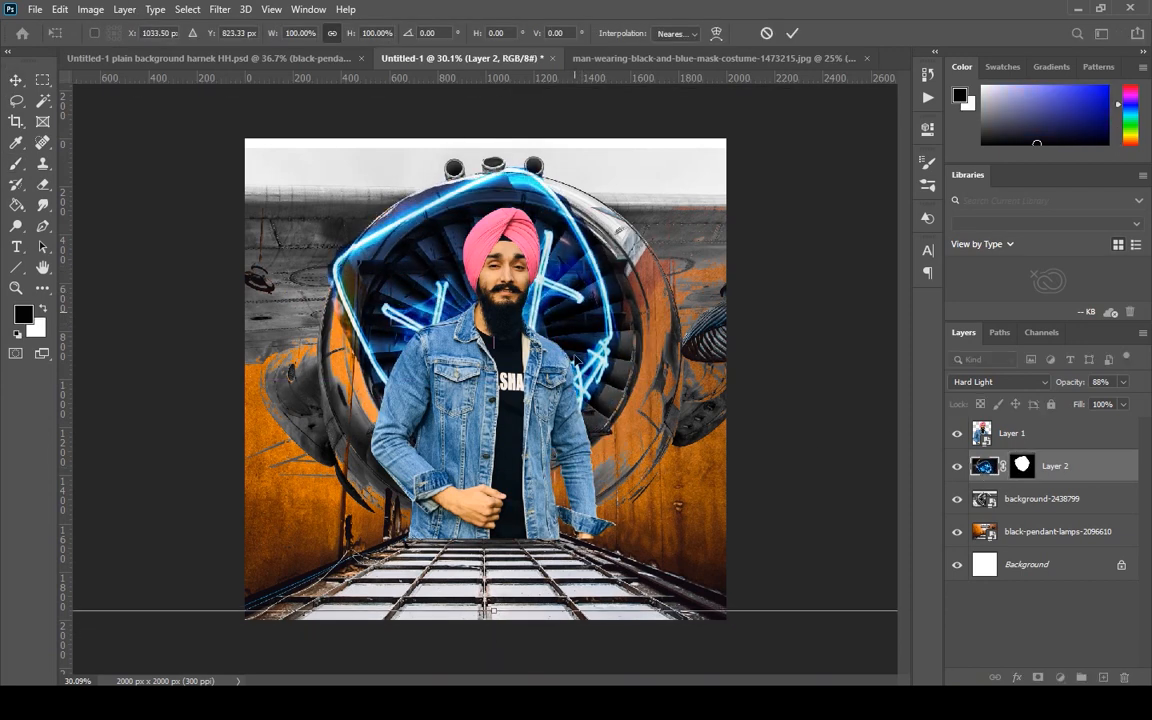
left_click_drag(490, 597, 477, 454)
left_click_drag(571, 222, 584, 314)
left_click_drag(845, 366, 767, 330)
left_click_drag(605, 372, 649, 364)
left_click_drag(814, 520, 906, 592)
left_click_drag(819, 539, 782, 507)
left_click_drag(859, 140, 940, 94)
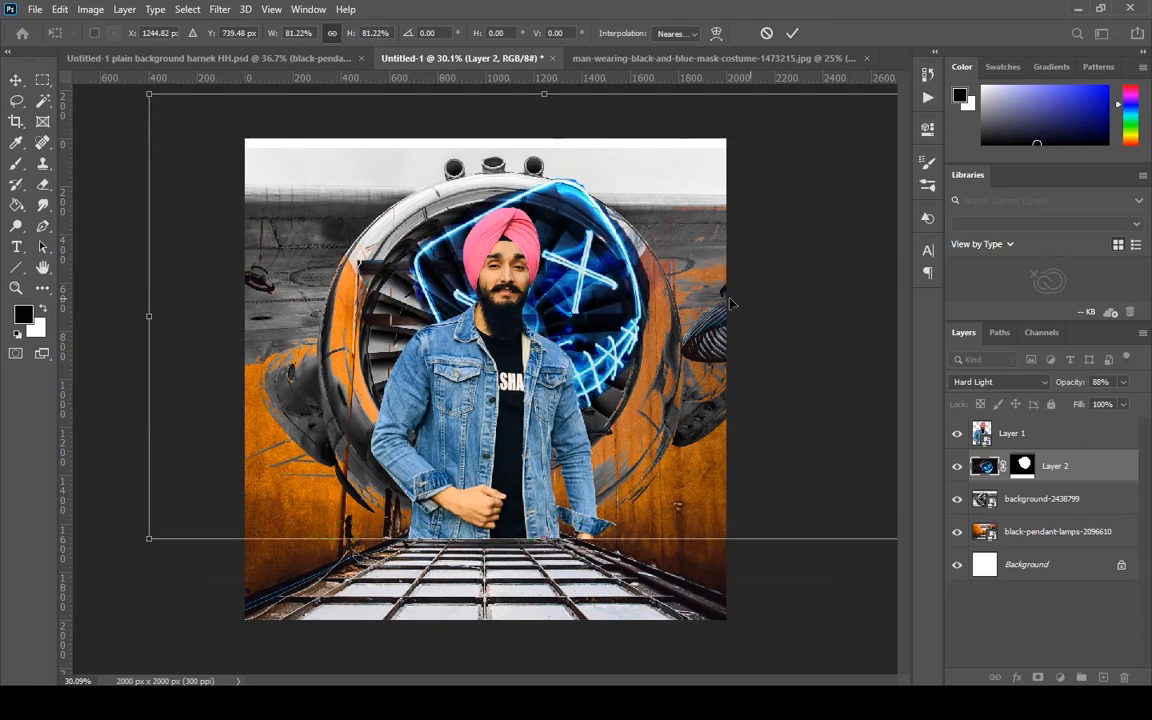
Enlarge the neon mask to about 99% and recentre it inside the turbine opening behind the man.
left_click_drag(603, 314, 565, 354)
left_click_drag(510, 138, 511, 101)
left_click_drag(564, 335, 561, 356)
left_click_drag(506, 125, 511, 89)
left_click_drag(568, 281, 571, 307)
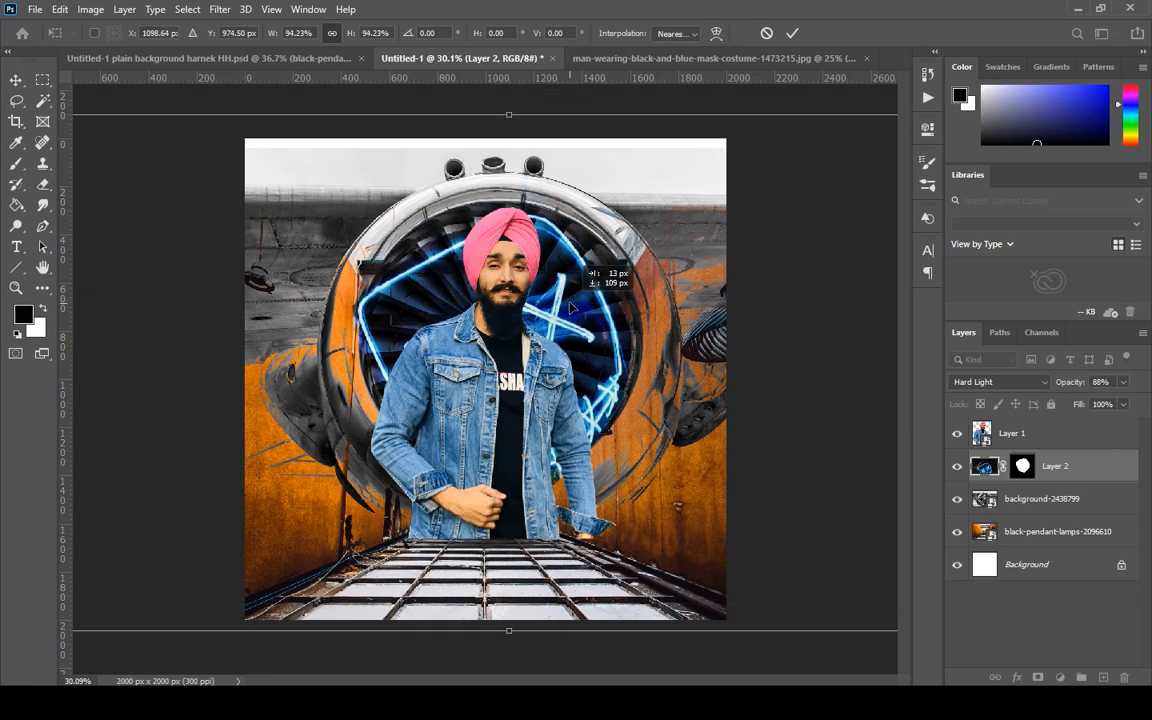
left_click_drag(509, 112, 515, 91)
left_click_drag(582, 308, 590, 315)
scroll(737, 453, "down", 3)
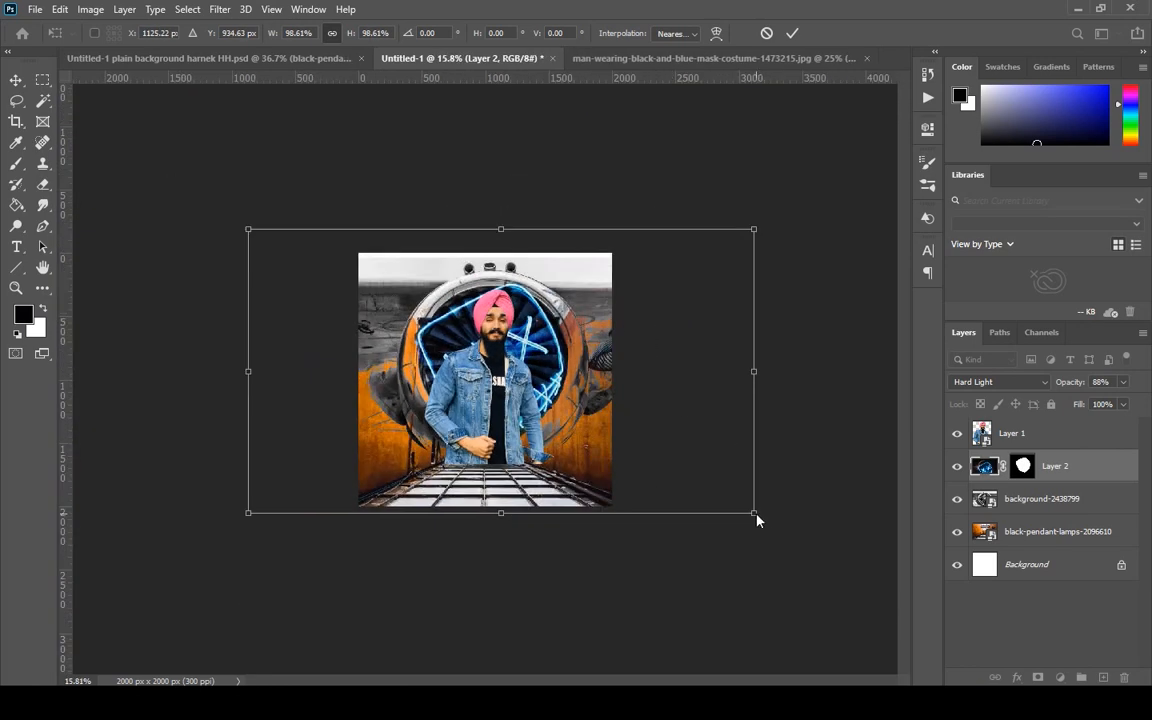
Rotate the neon mask about 4.6° clockwise, enlarge it slightly to fit the turbine ring and apply the transform.
left_click_drag(768, 514, 748, 537)
scroll(462, 335, "up", 1)
scroll(512, 372, "up", 1)
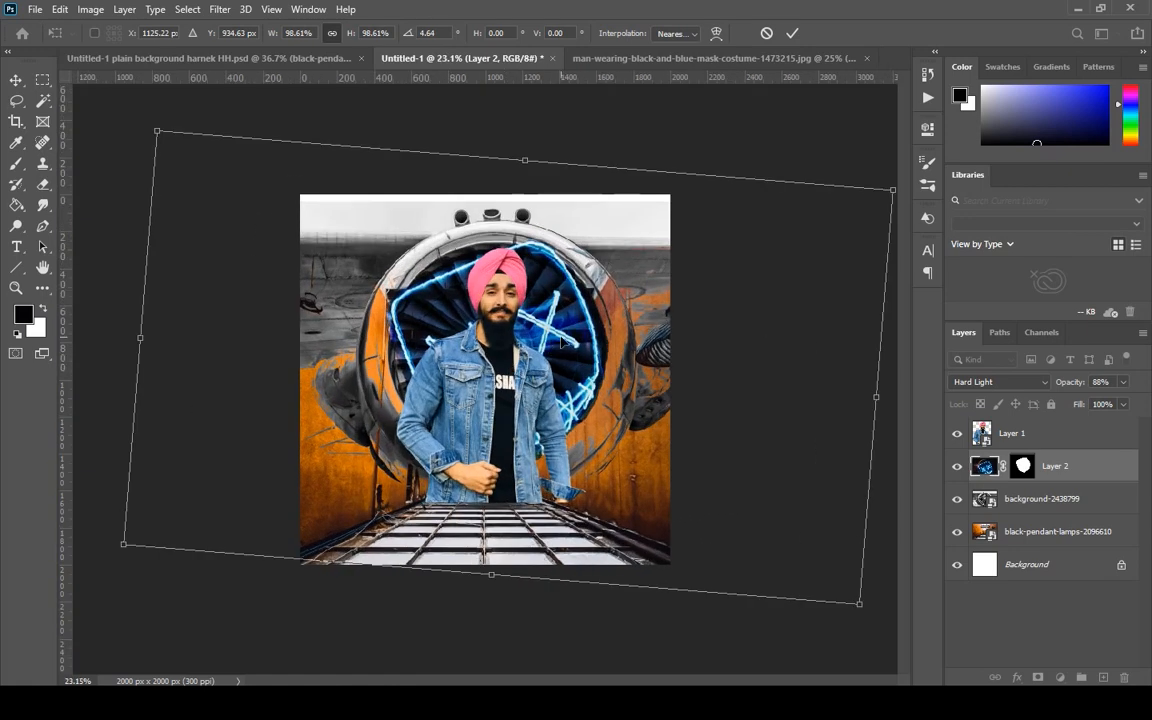
left_click_drag(122, 548, 117, 548)
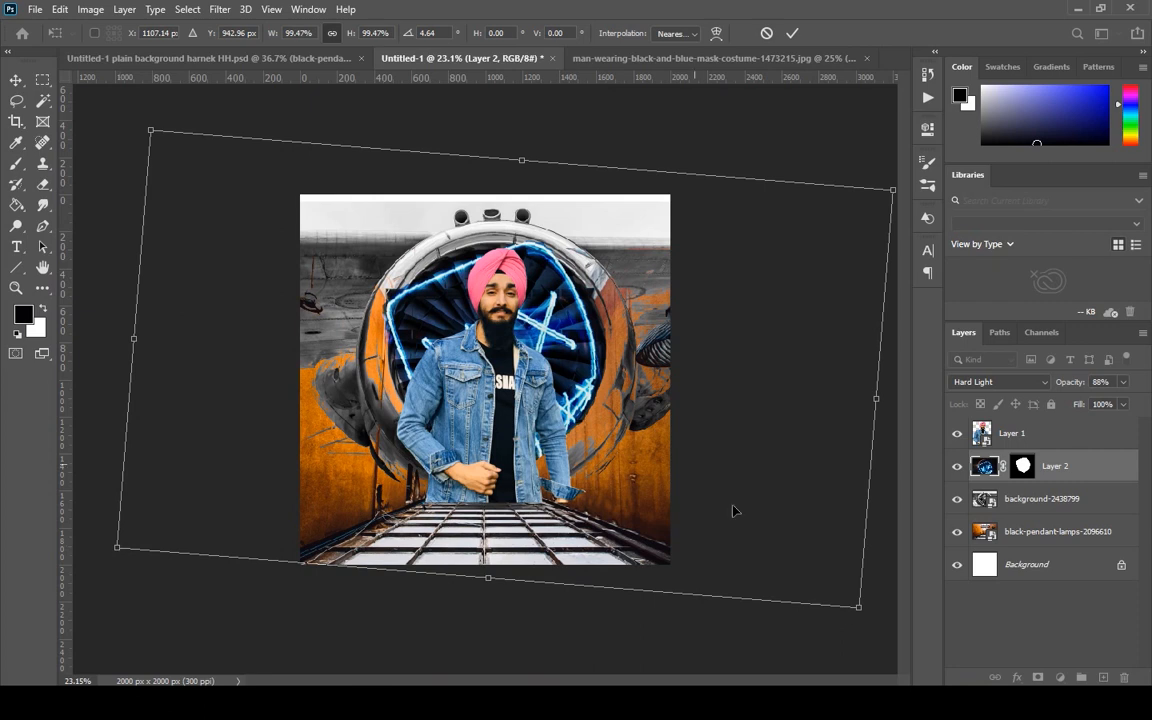
mouse_move(857, 602)
left_mouse_down()
mouse_move(849, 611)
mouse_move(861, 608)
left_mouse_up()
key("Return")
scroll(577, 375, "up", 2)
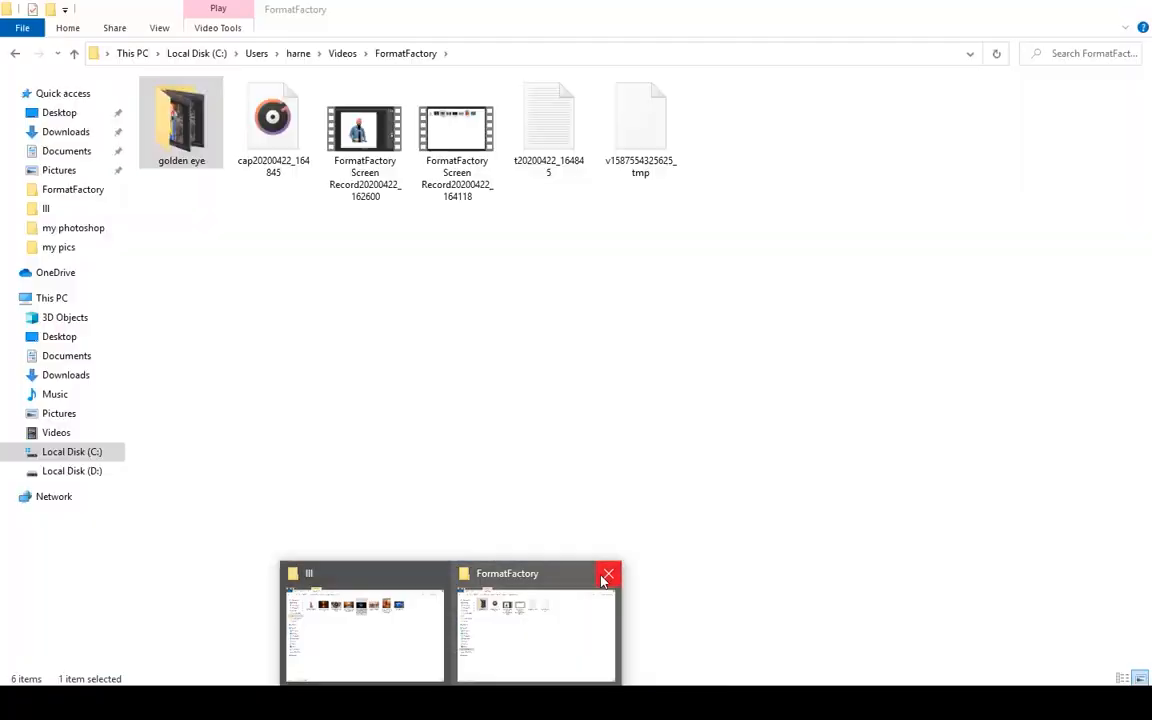
Place the man-wearing-black-and-blue-mask-costume image from the image folder below Layer 1 at about 15% scale and hide Layer 1.
left_click(428, 613)
left_click_drag(548, 135, 578, 257)
left_click_drag(630, 635, 679, 686)
left_click_drag(731, 457, 797, 345)
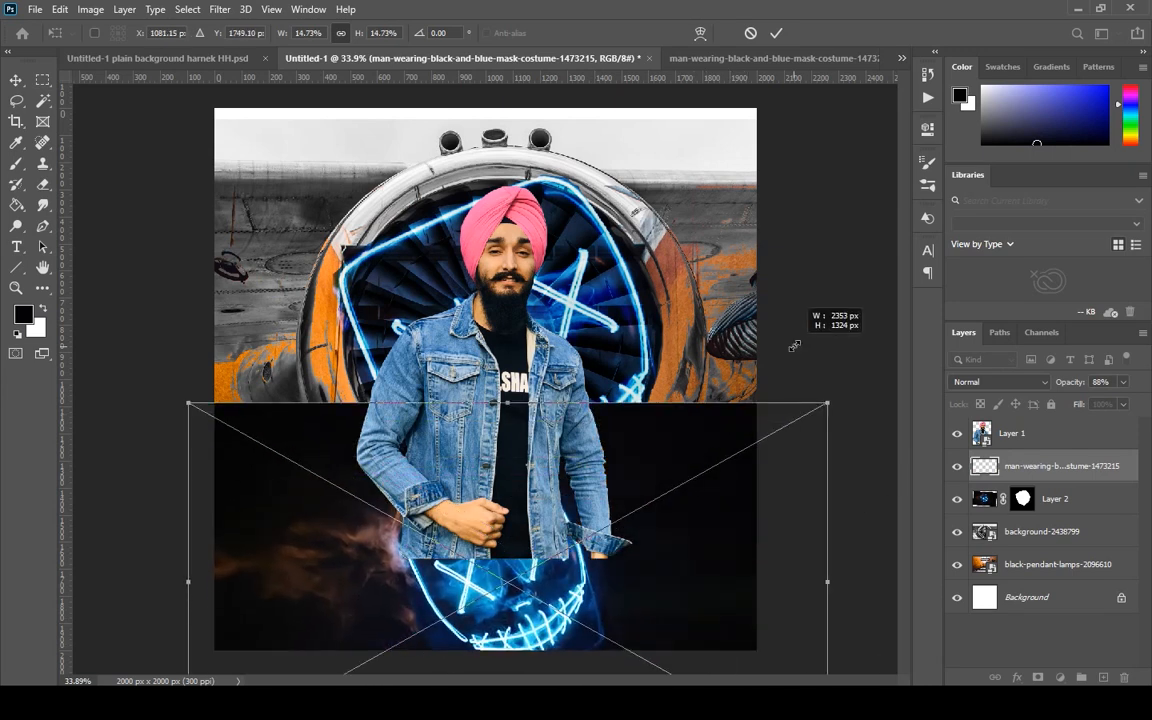
left_click(957, 435)
left_click_drag(634, 613, 604, 279)
Set the placed mask costume layer's blend mode to Exclusion and move it over the lower right of the grid floor.
left_click(1045, 384)
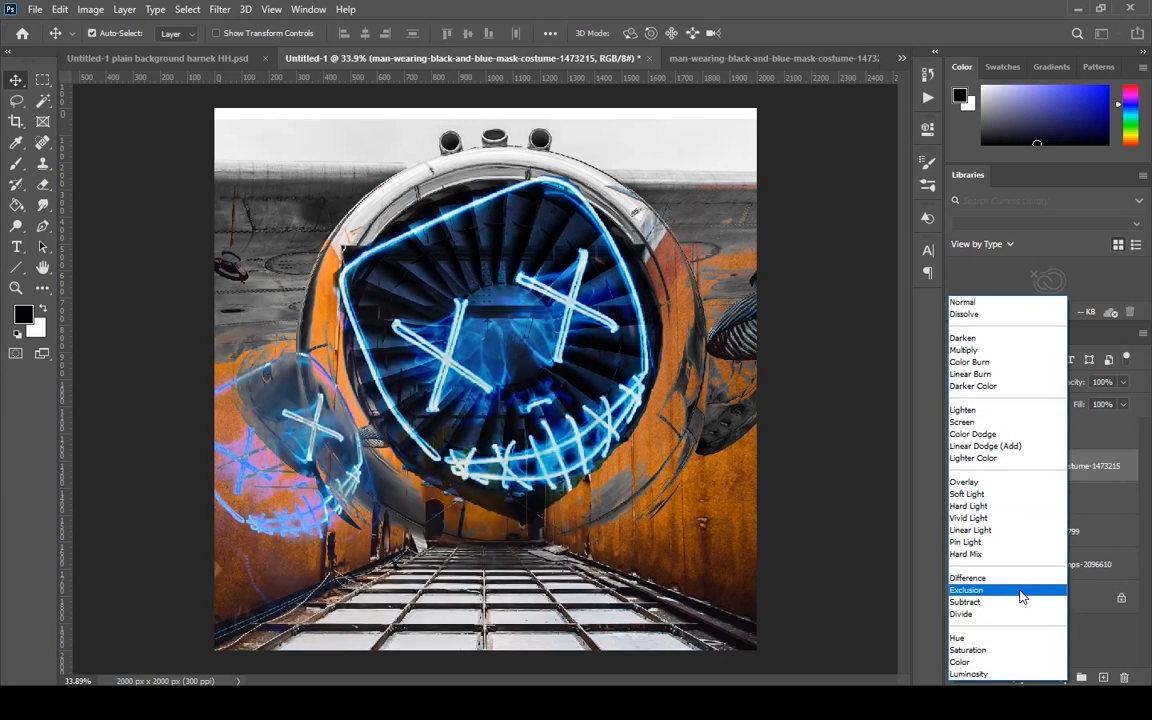
left_click(1026, 592)
key("ctrl+z")
key("ctrl+z")
left_click_drag(270, 466, 579, 581)
key("ctrl+t")
scroll(478, 402, "down", 2)
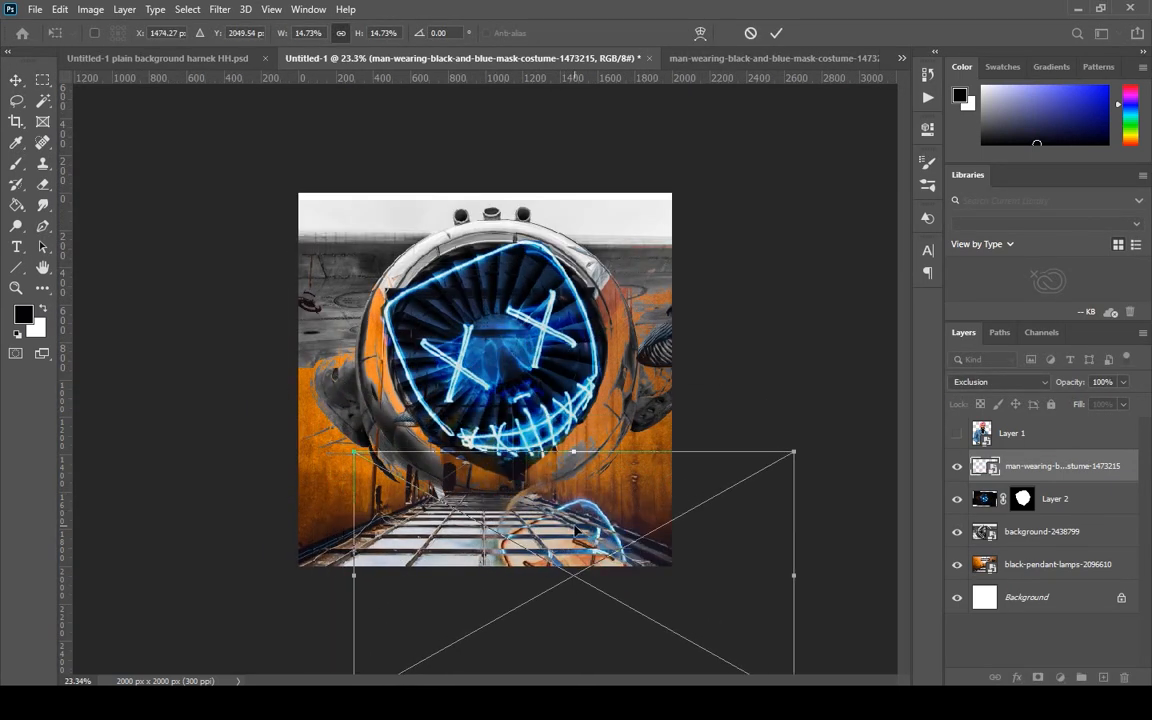
key("Return")
Place the wall-2601317 smoke image from the image folder at about 52% scale and restack the mask costume layer above it.
left_click(425, 702)
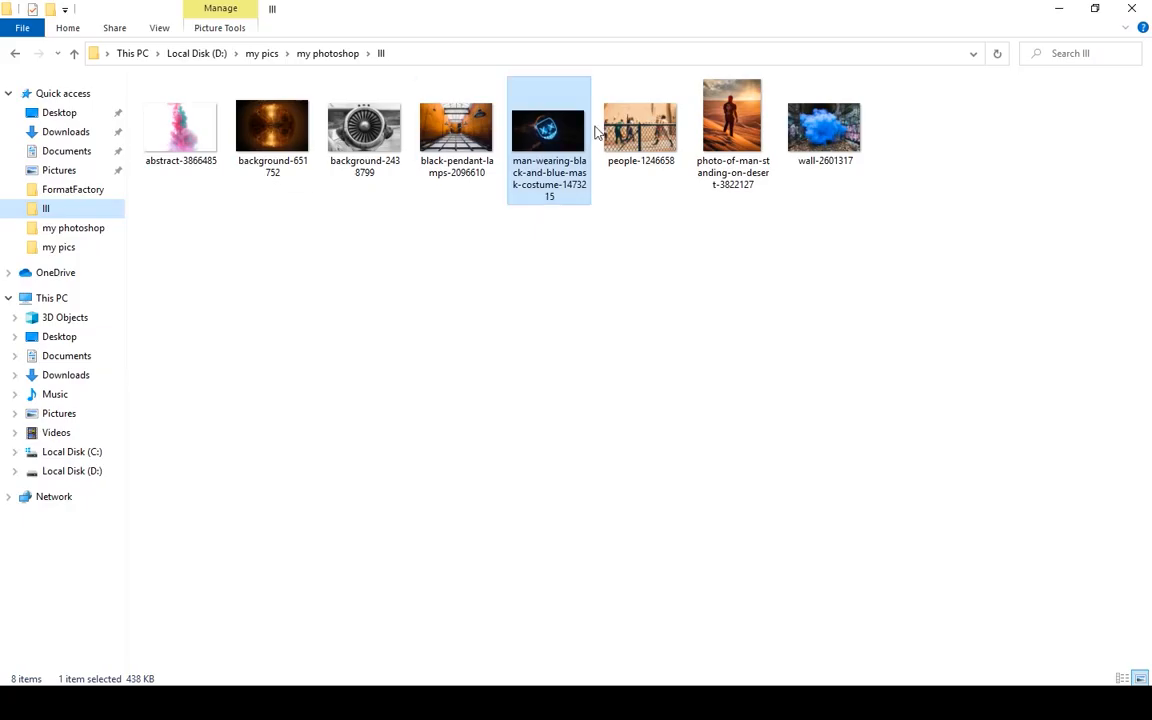
left_click_drag(799, 130, 603, 468)
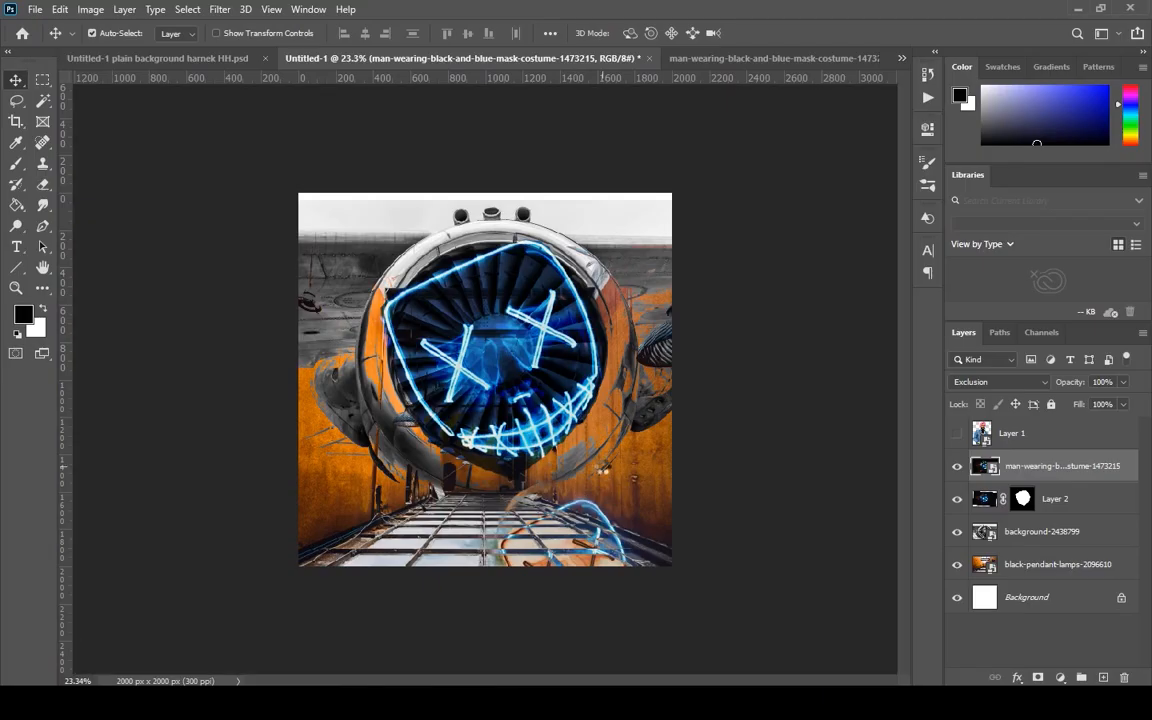
left_click_drag(515, 420, 514, 482)
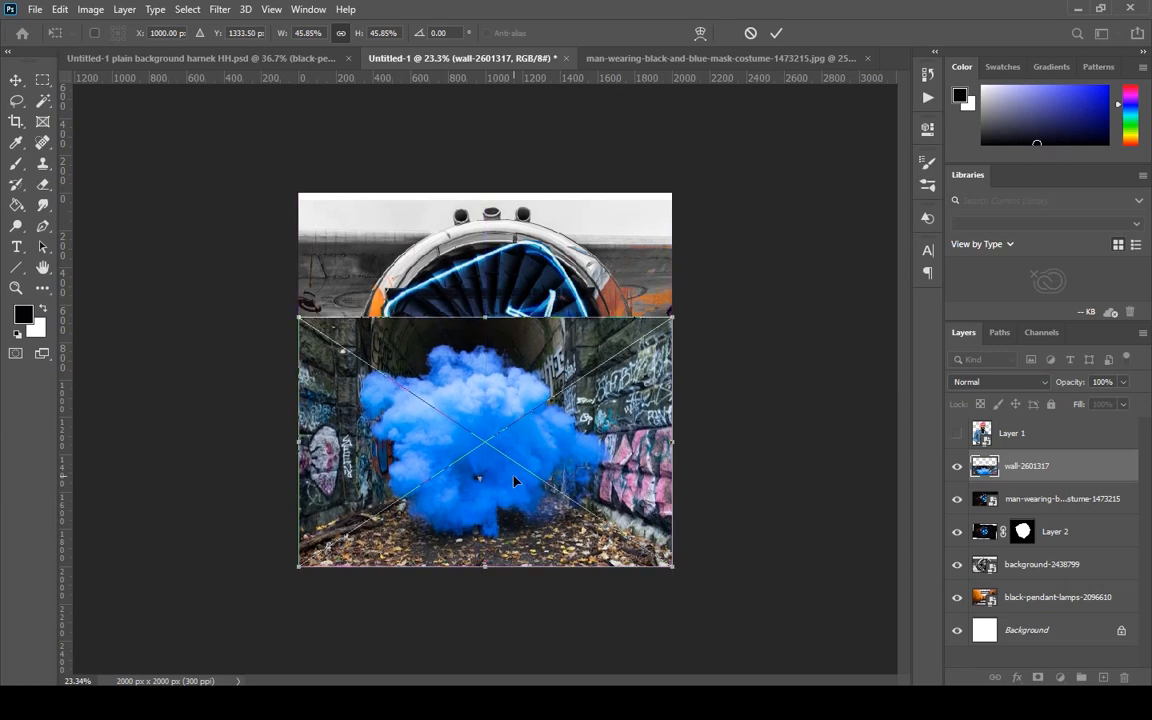
scroll(514, 482, "up", 3)
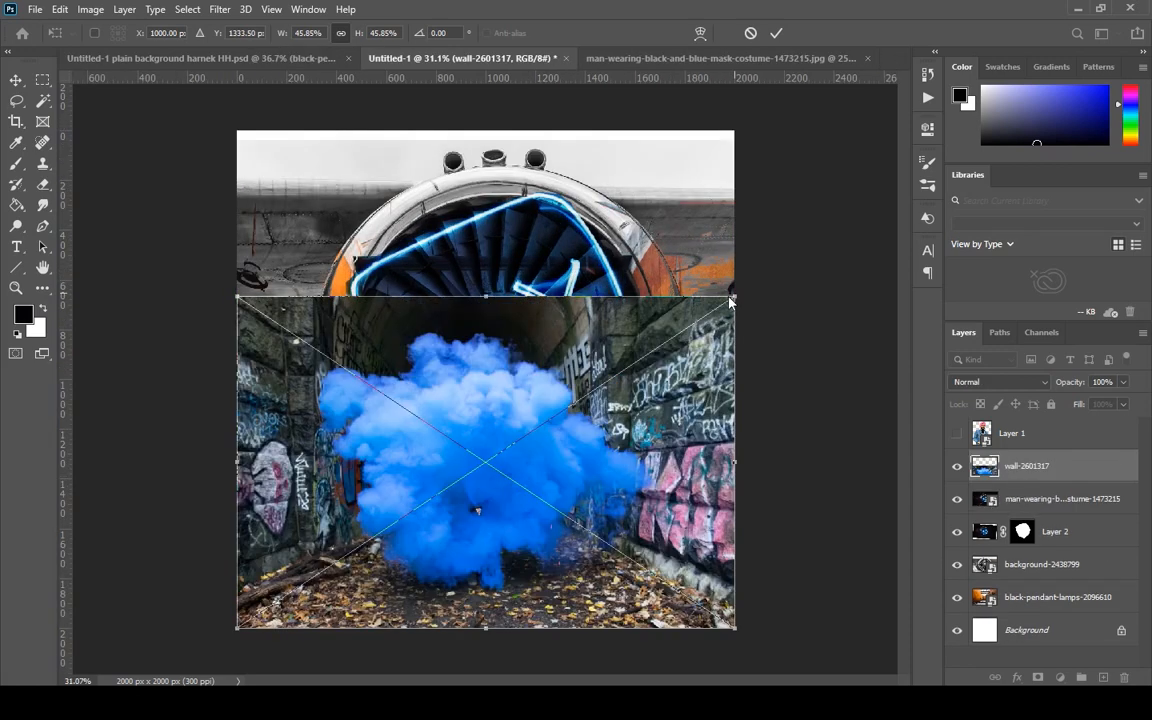
left_click_drag(735, 296, 800, 245)
left_click_drag(660, 468, 625, 451)
key("Return")
left_click_drag(1022, 498, 1025, 452)
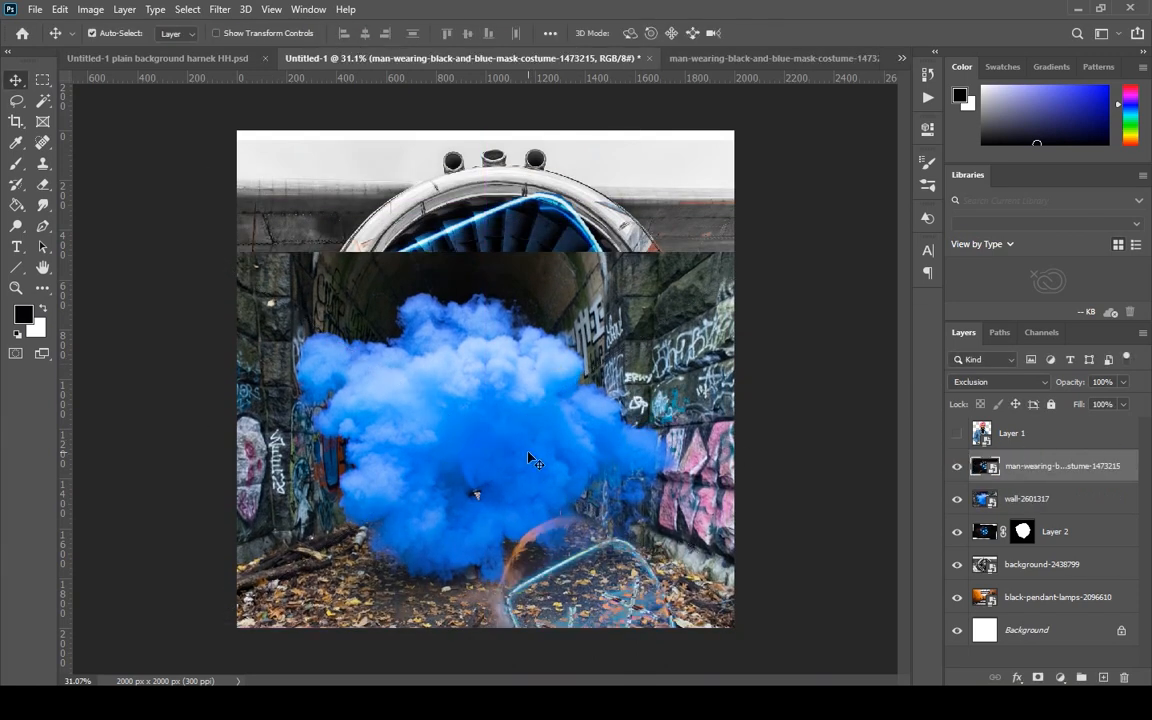
Scale the wall-2601317 smoke image up to about 65%, centre it over the lower canvas and apply the transform.
left_click(1018, 501)
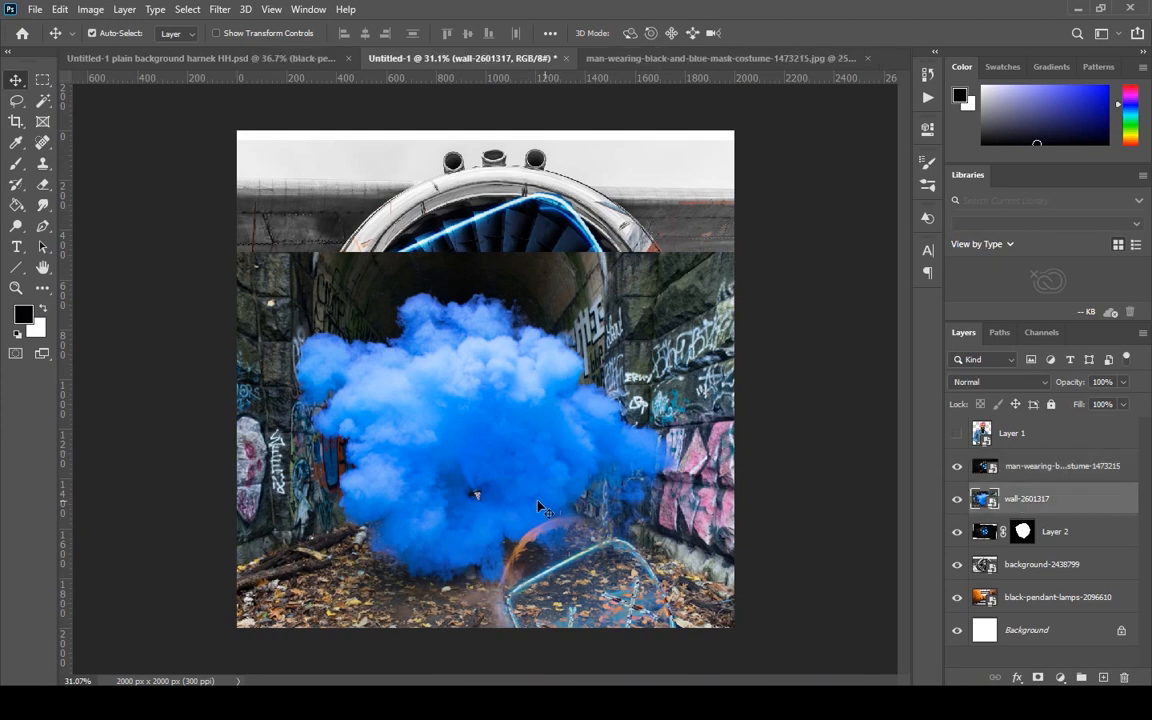
key("ctrl+t")
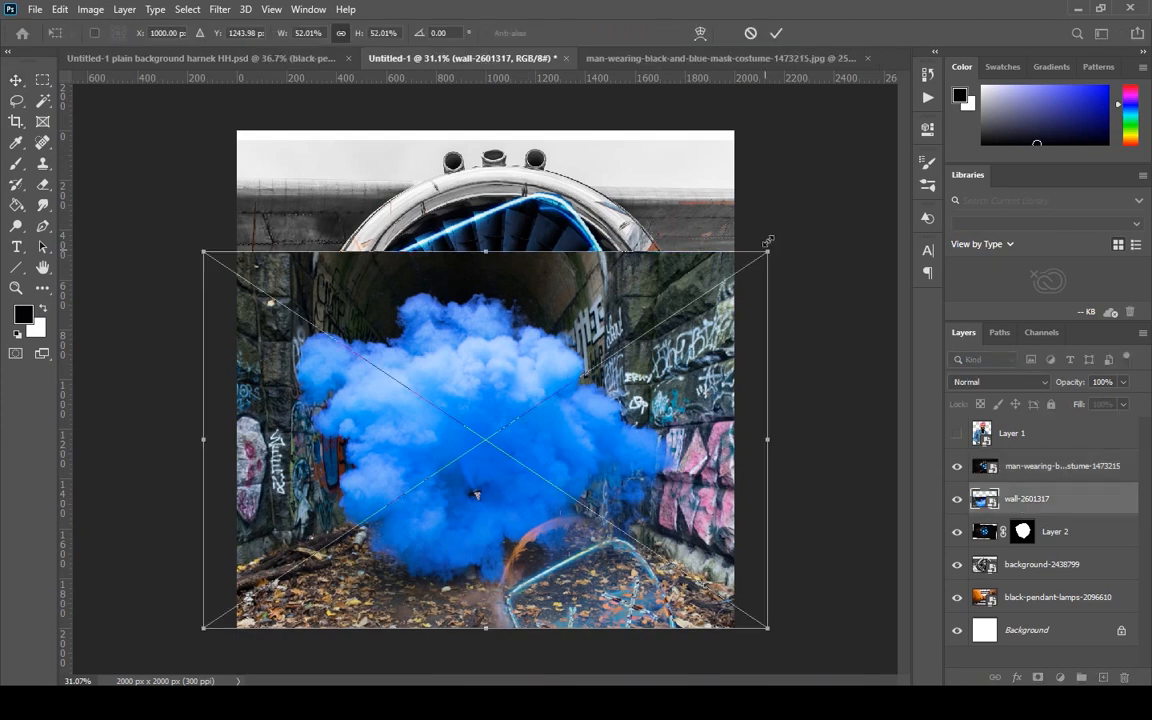
left_click_drag(768, 242, 811, 168)
left_click_drag(611, 394, 580, 343)
left_click_drag(815, 577, 872, 626)
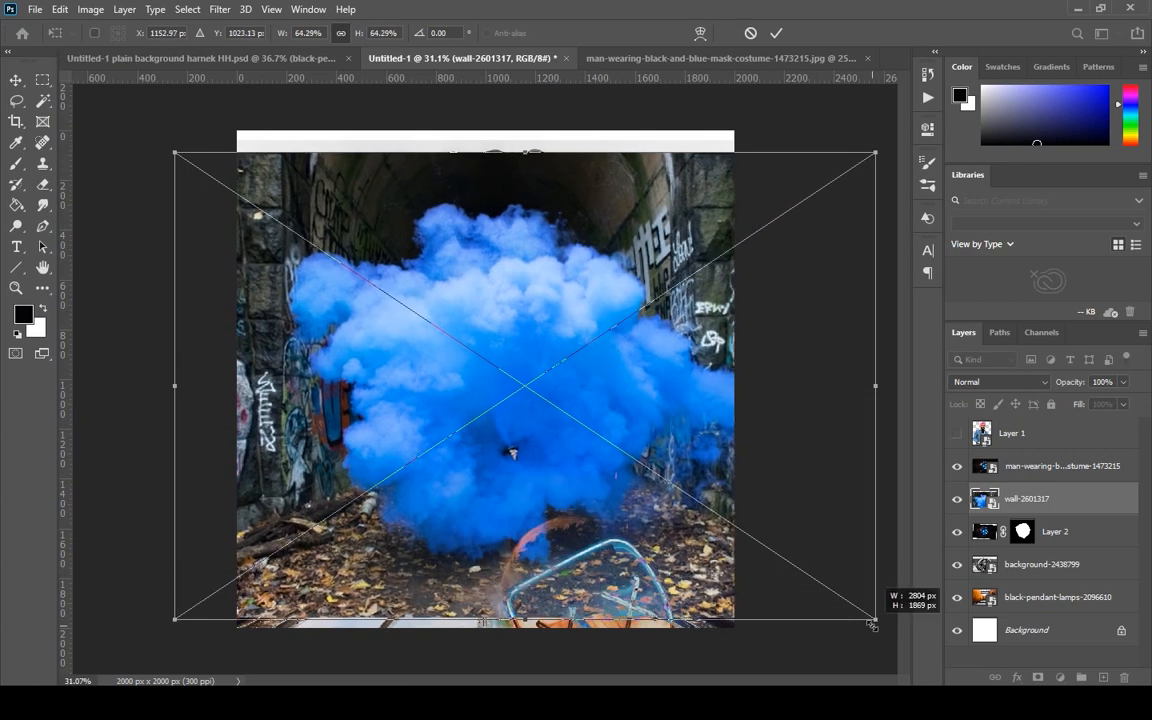
left_click_drag(688, 485, 655, 493)
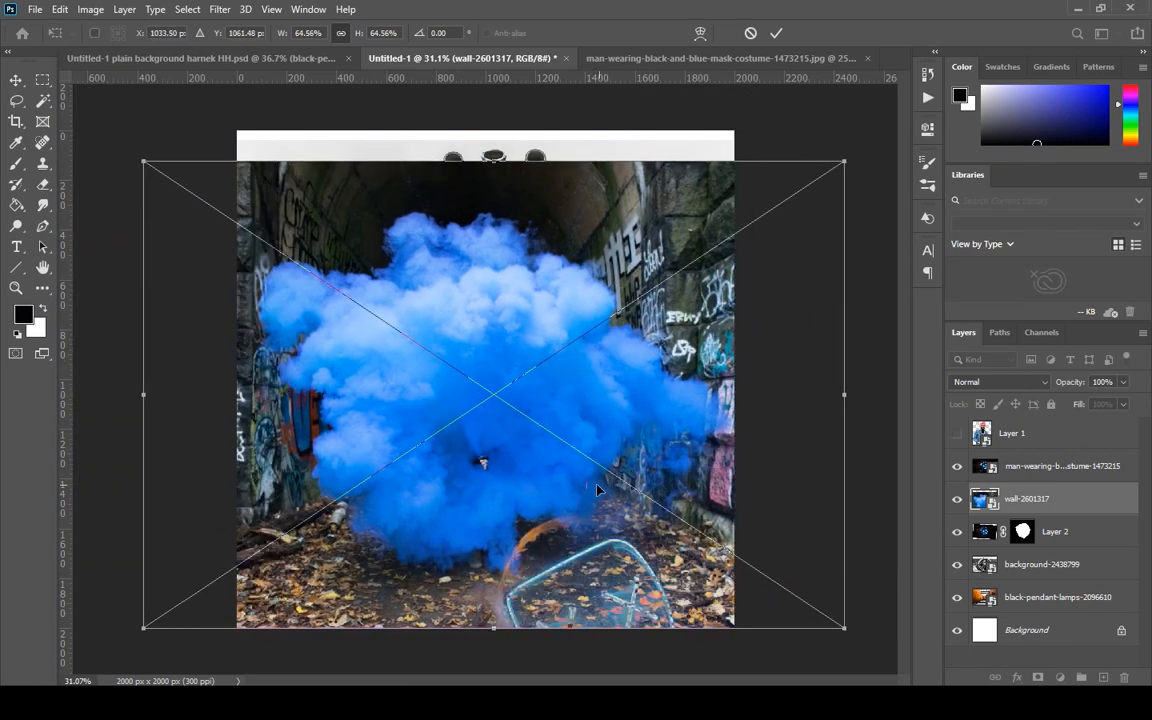
key("Return")
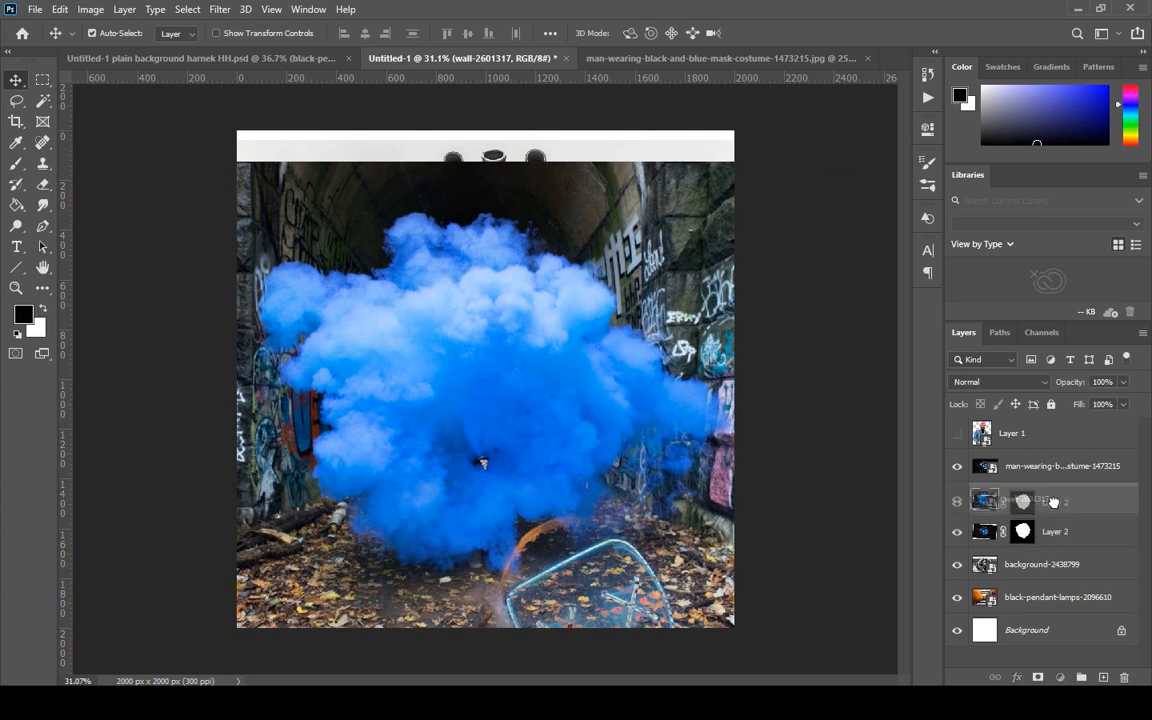
Show Layer 1 and restack background-2438799 directly below it, with black-pendant-lamps-2096610 beneath the wall-2601317 layer.
left_click(1060, 532)
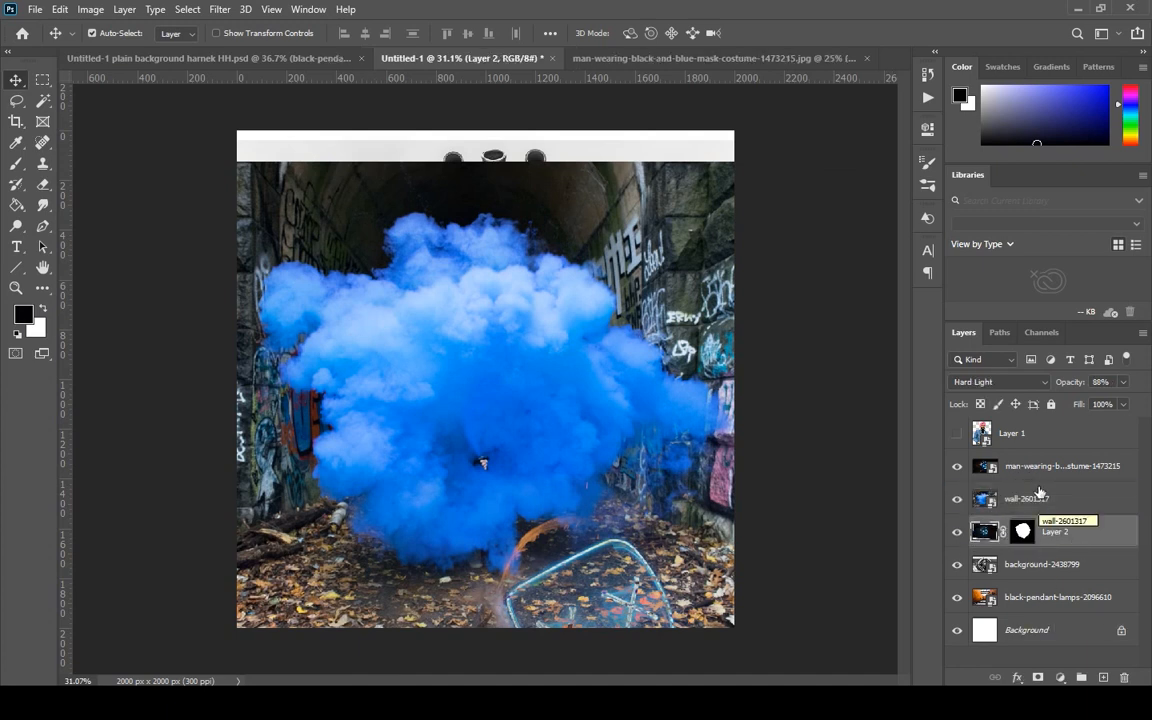
left_click(956, 434)
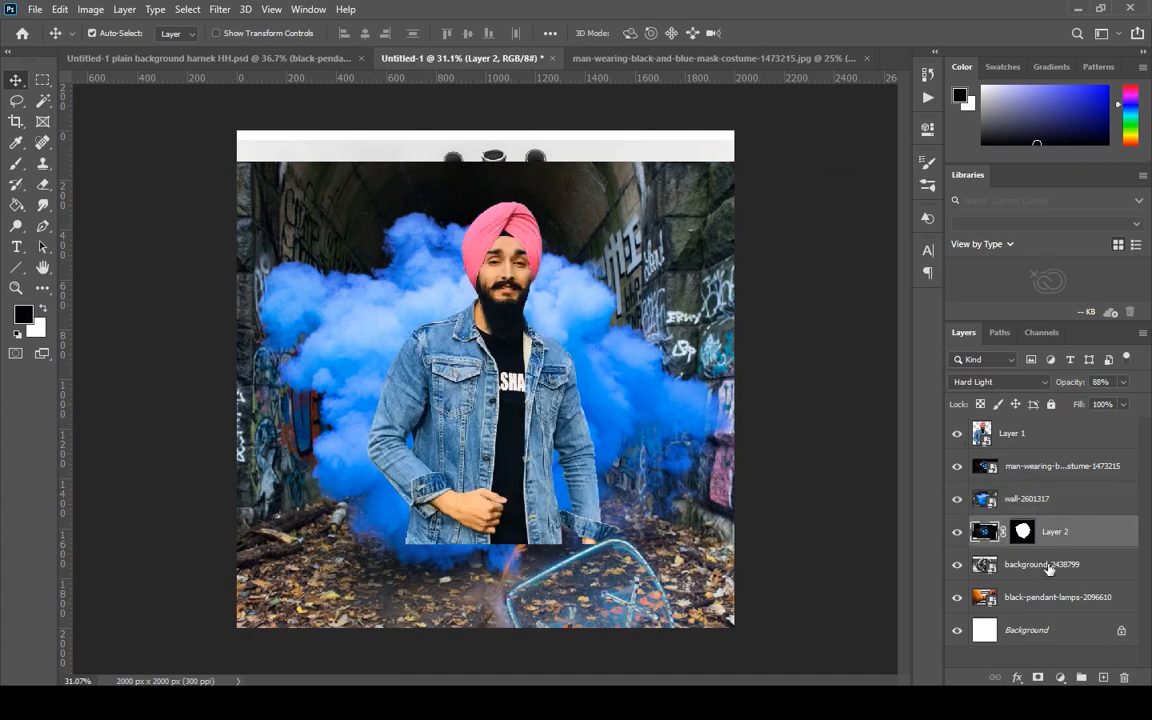
left_click_drag(1048, 567, 1046, 458)
left_click_drag(1042, 606, 1022, 521)
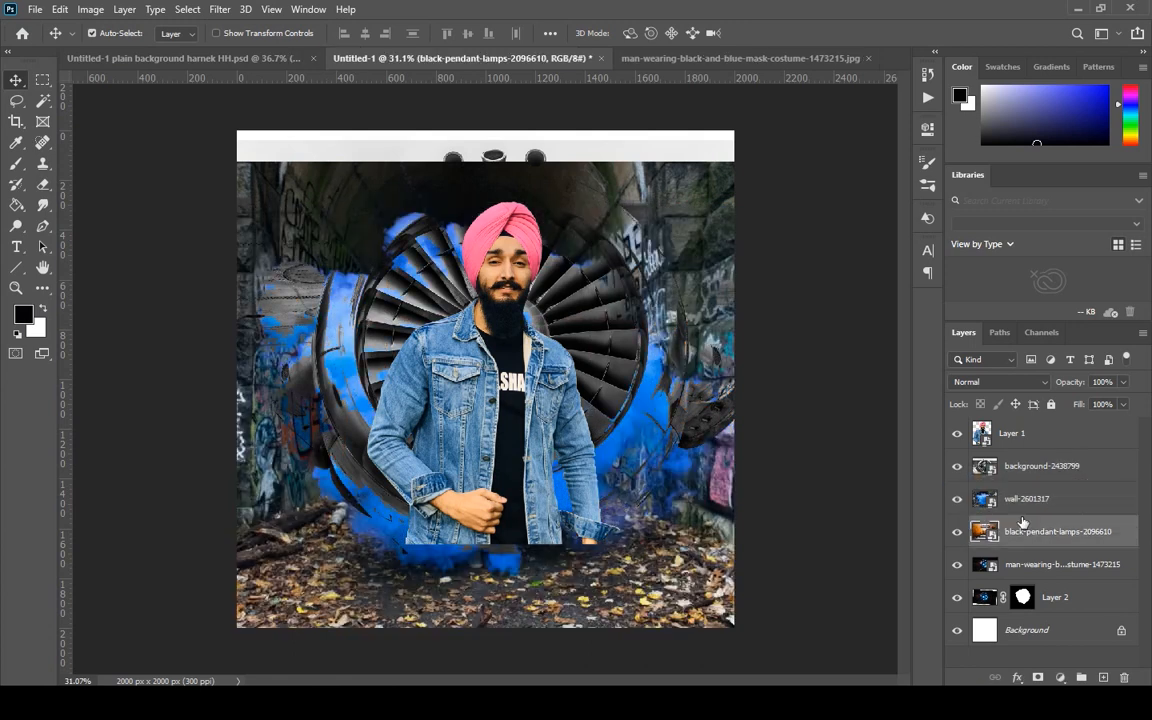
Reorder the layers beneath background-2438799 as black-pendant-lamps-2096610, wall-2601317, Layer 2 and the mask costume layer.
left_click_drag(1030, 564, 1023, 518)
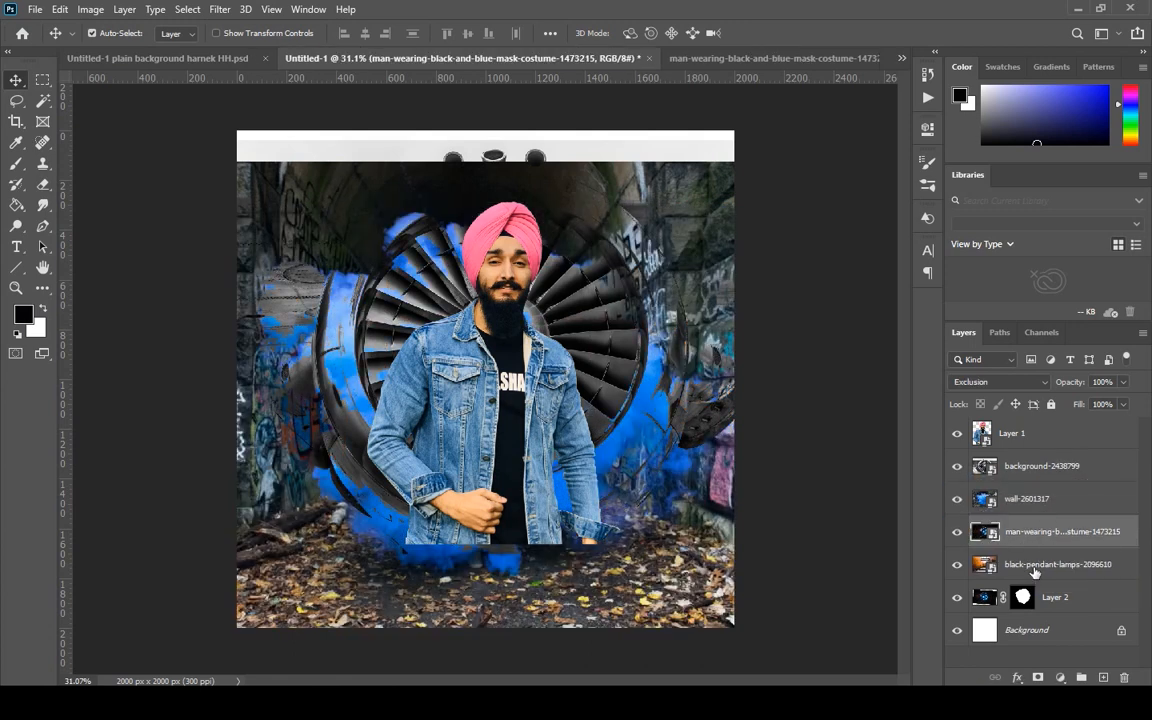
mouse_move(1035, 572)
left_mouse_down()
mouse_move(1030, 520)
mouse_move(1032, 562)
left_mouse_up()
left_click_drag(1036, 437, 1036, 521)
left_click_drag(1050, 447, 1057, 485)
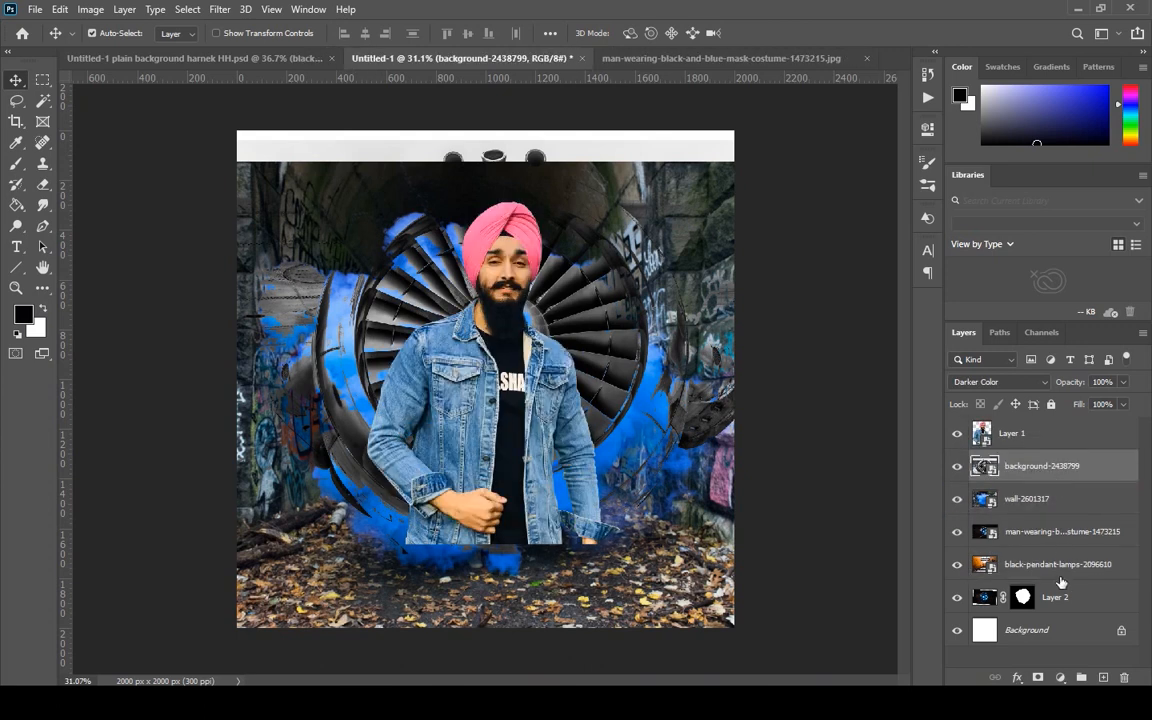
left_click_drag(1033, 582, 985, 515)
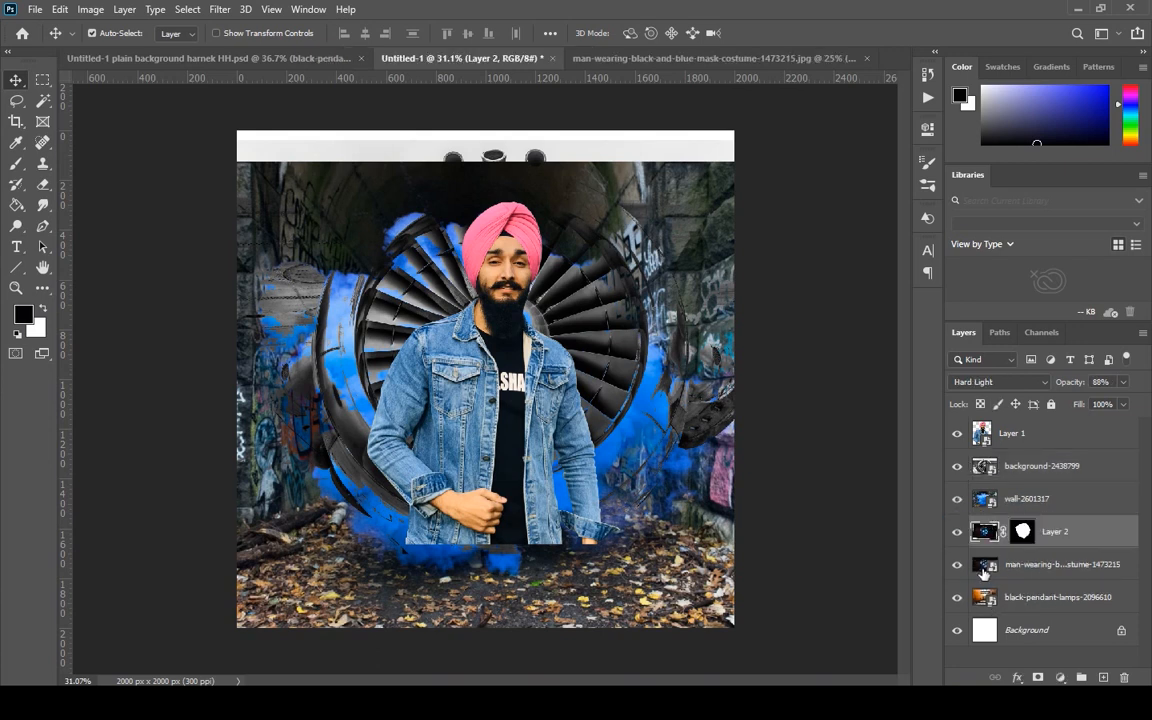
left_click_drag(981, 601, 1007, 461)
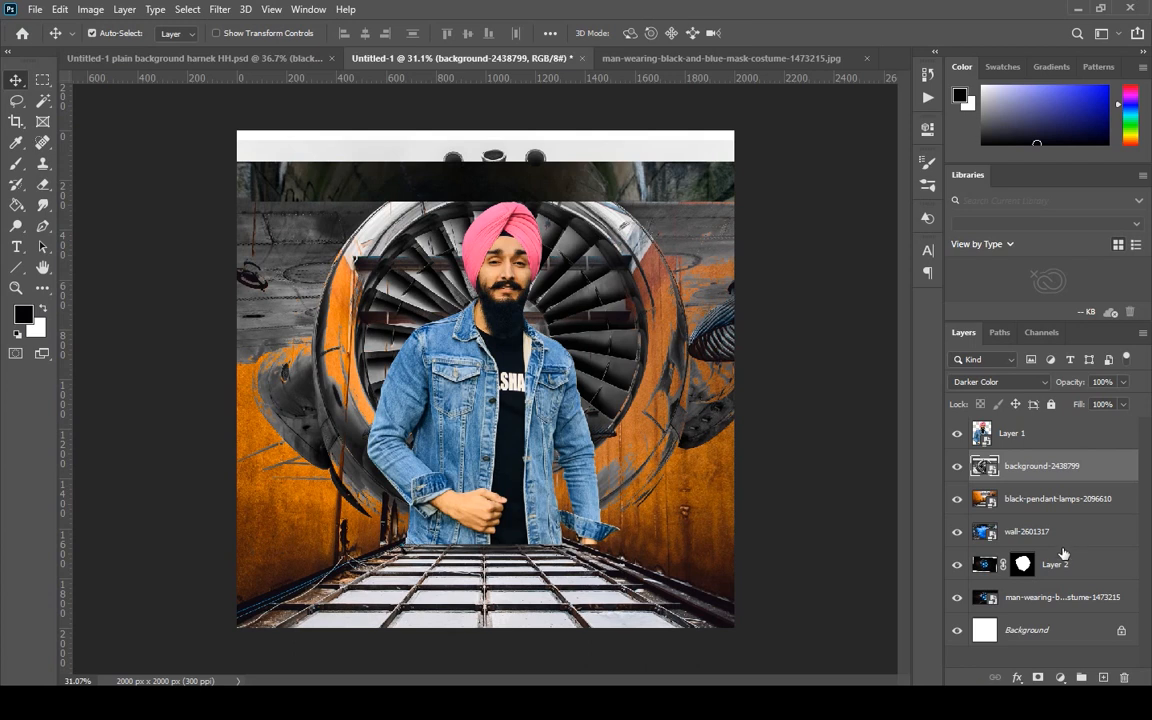
Try the wall-2601317 layer above the lamps and turbine layers, and return it to below black-pendant-lamps-2096610.
left_click_drag(1050, 540, 1048, 495)
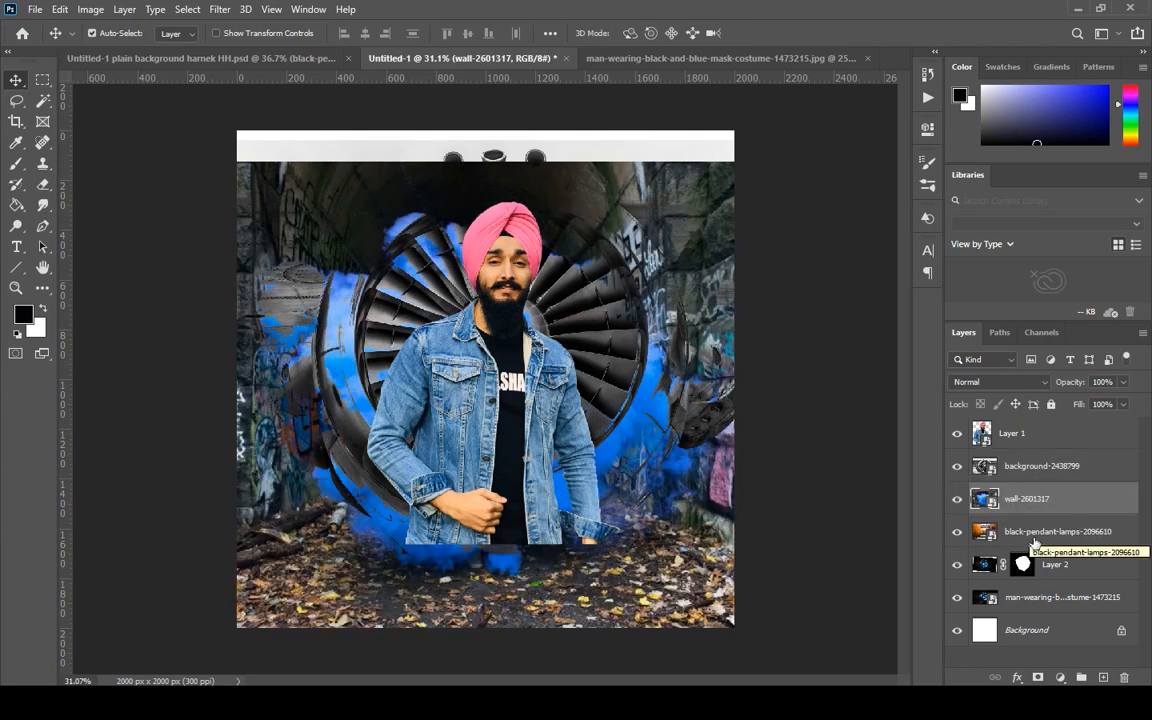
left_click_drag(1035, 531, 1026, 448)
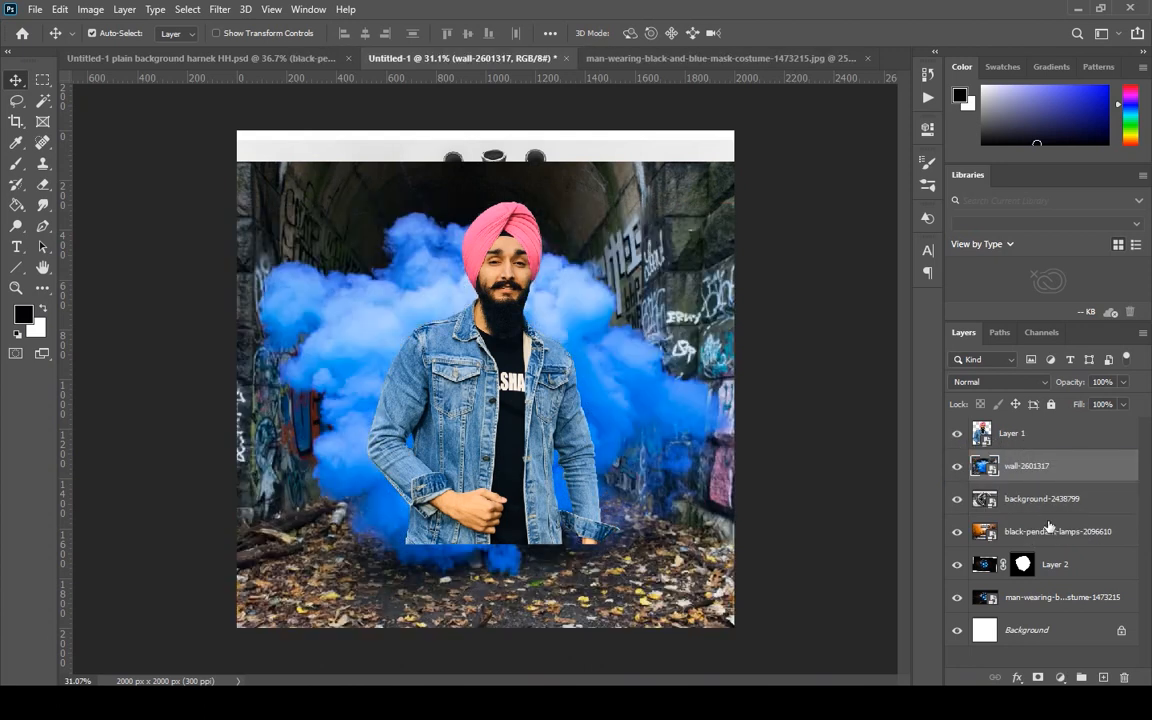
left_click_drag(1047, 526, 1039, 487)
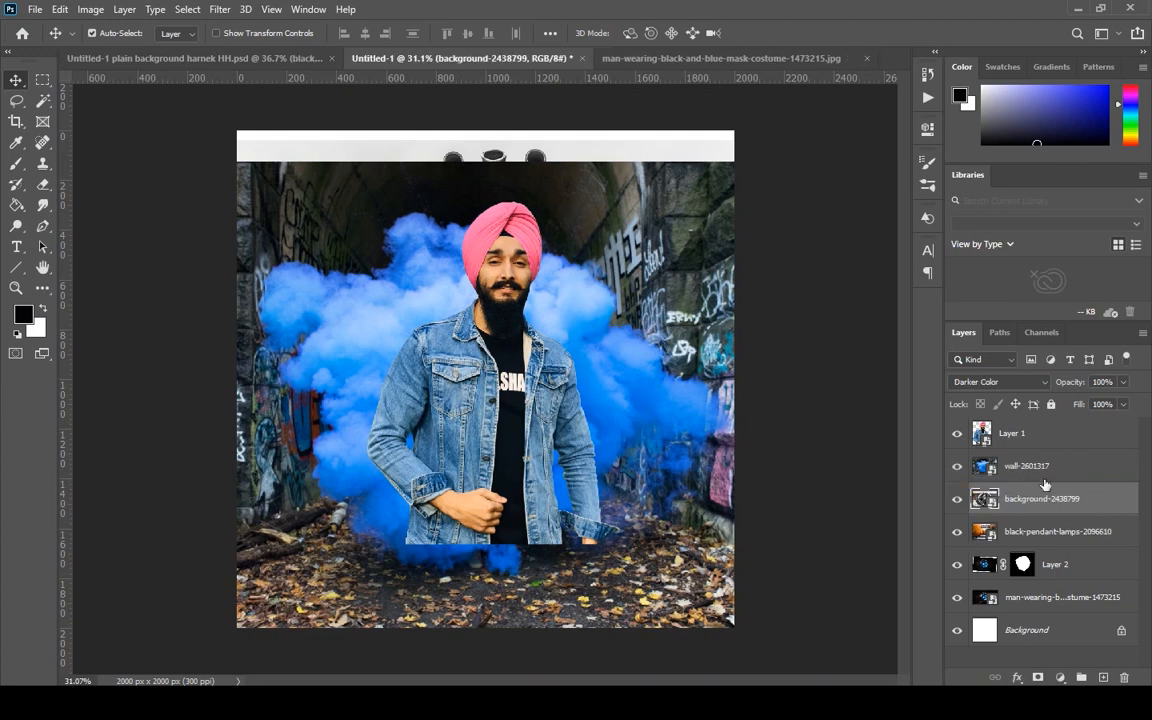
left_click_drag(1049, 479, 1055, 545)
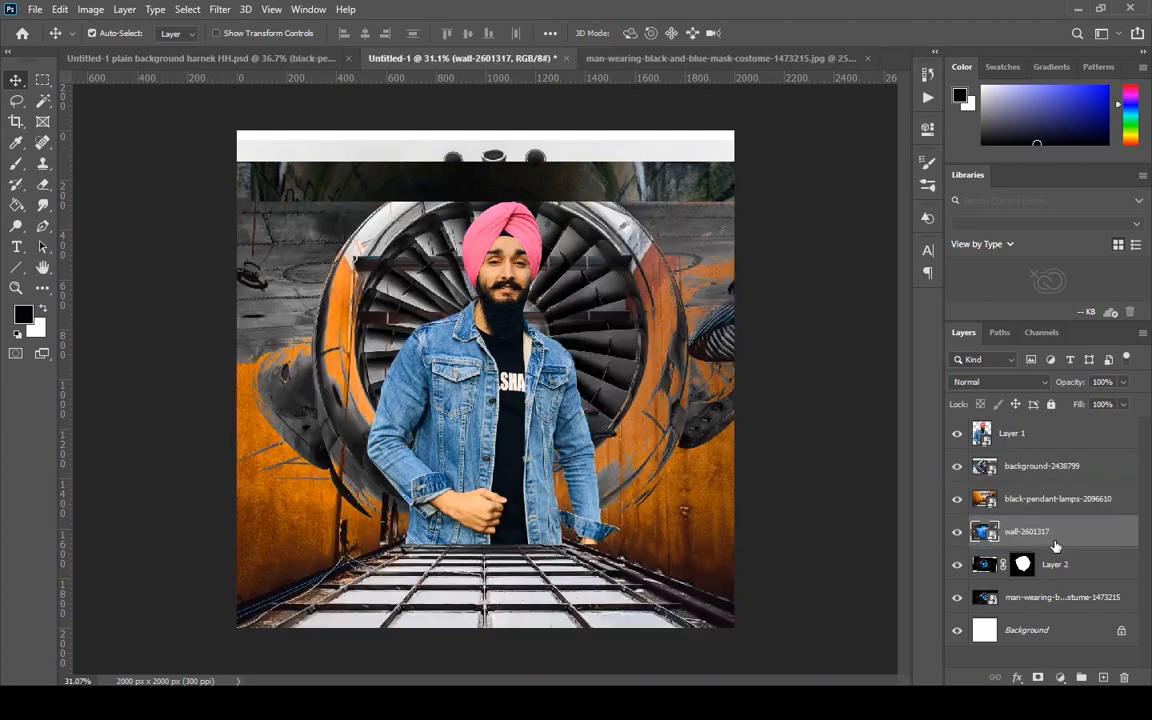
Move the wall-2601317 layer to the top of the layer stack, above Layer 1.
left_click_drag(1049, 481, 1035, 461)
left_click_drag(1030, 531, 995, 432)
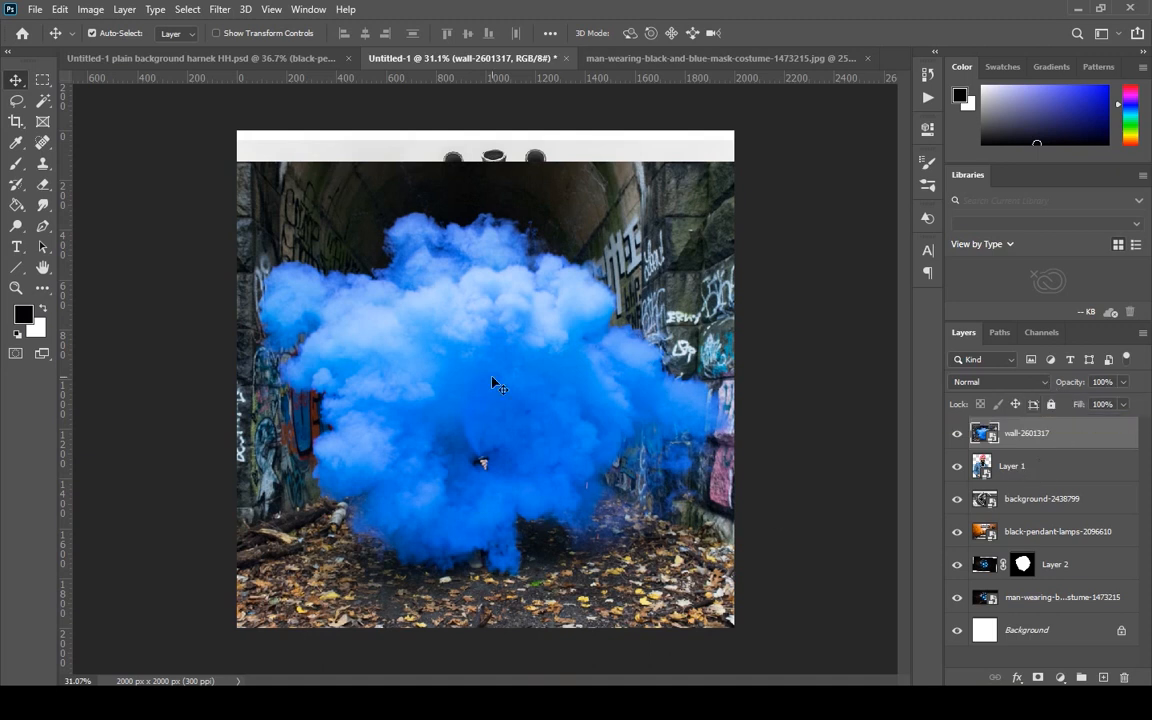
Try masking the wall-2601317 layer, painting out the tunnel and blue smoke over the man and the turbine with a 400 px brush.
left_click(1038, 679)
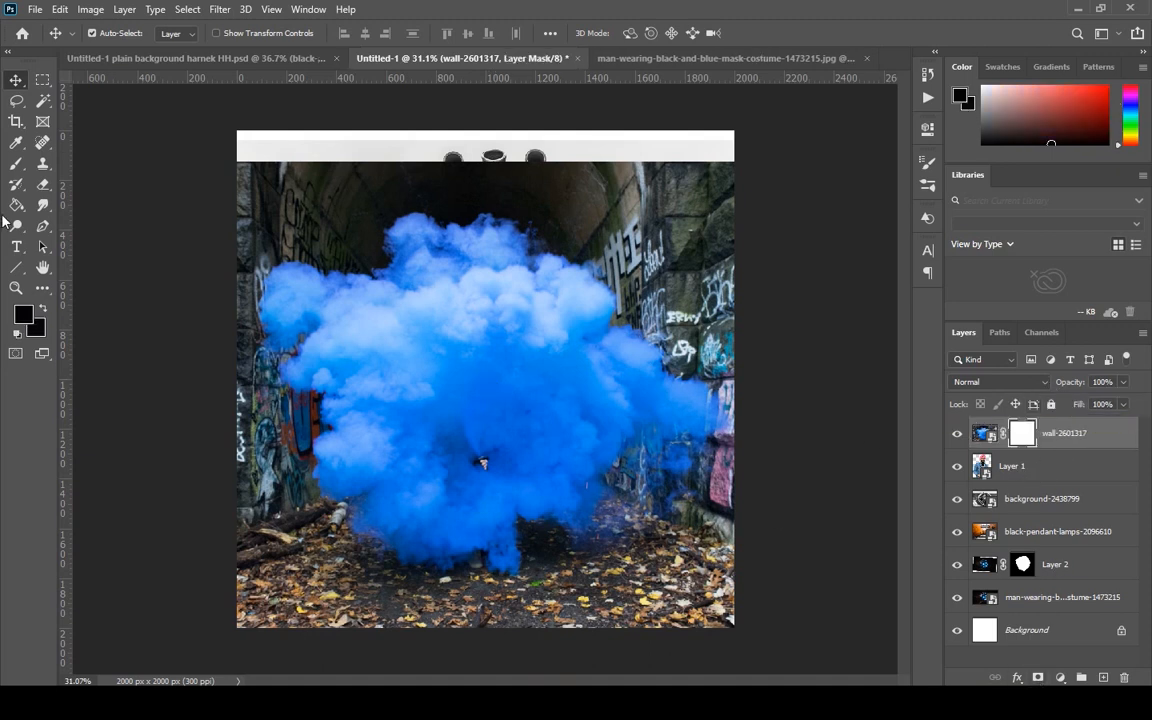
key("b")
mouse_move(240, 383)
left_mouse_down()
mouse_move(282, 440)
mouse_move(410, 545)
mouse_move(500, 550)
mouse_move(605, 521)
mouse_move(706, 382)
left_mouse_up()
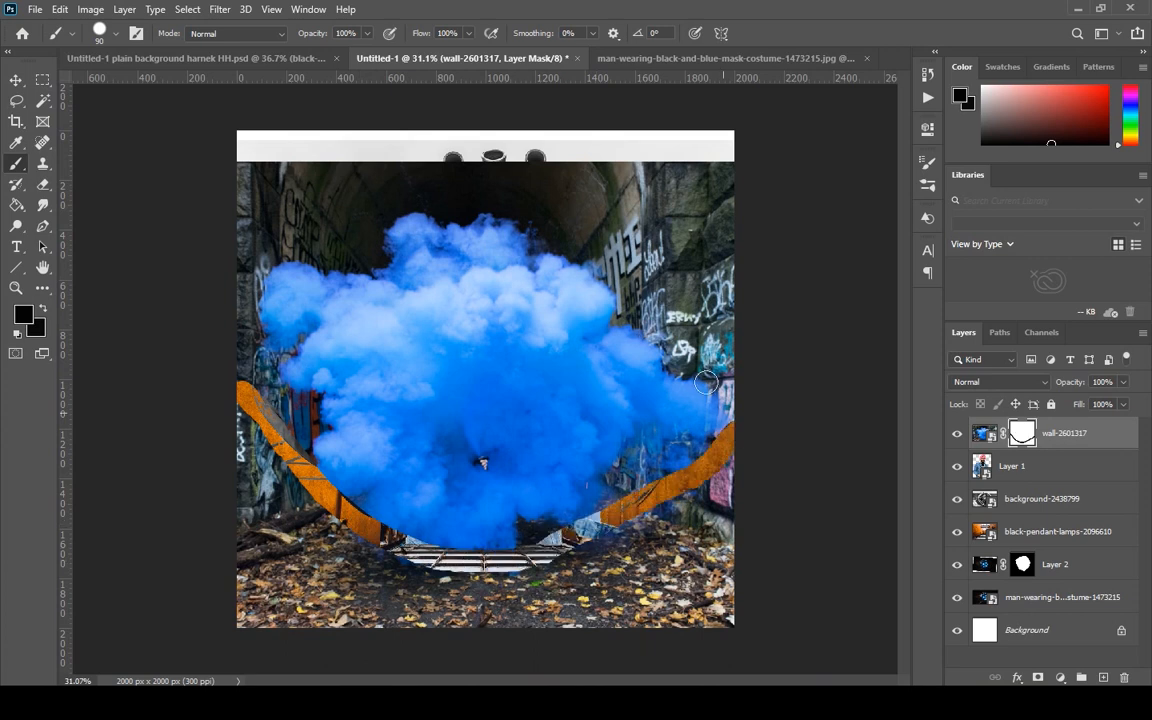
key("bracketright")
key("bracketright")
left_click_drag(242, 373, 555, 373)
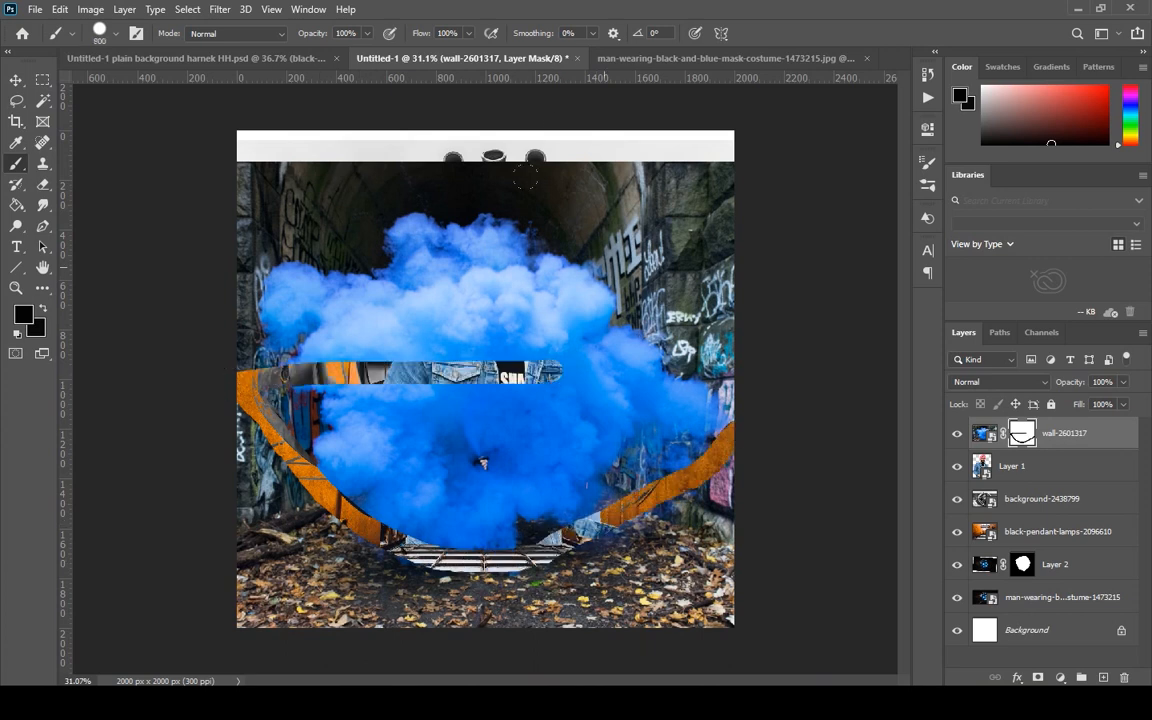
mouse_move(604, 267)
left_mouse_down()
mouse_move(529, 240)
mouse_move(224, 228)
left_mouse_up()
key("bracketleft")
key("bracketleft")
key("bracketleft")
key("bracketleft")
mouse_move(248, 310)
left_mouse_down()
mouse_move(254, 334)
mouse_move(415, 477)
left_mouse_up()
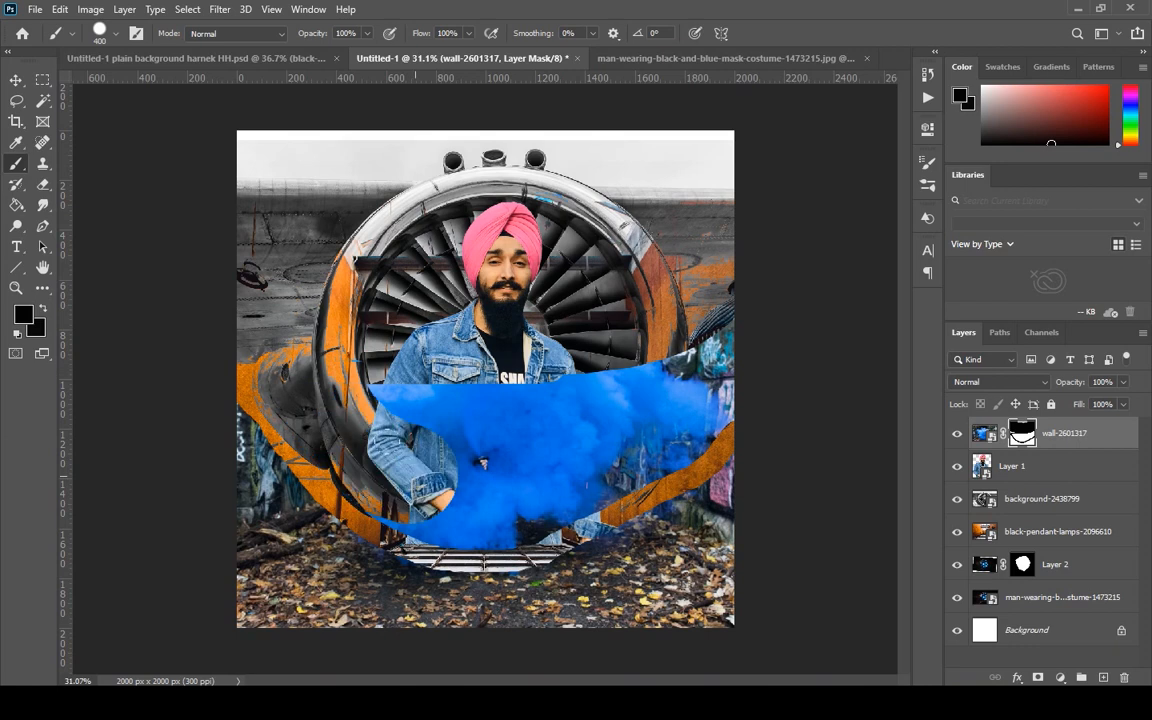
mouse_move(482, 463)
left_mouse_down()
mouse_move(410, 470)
mouse_move(600, 425)
mouse_move(345, 352)
left_mouse_up()
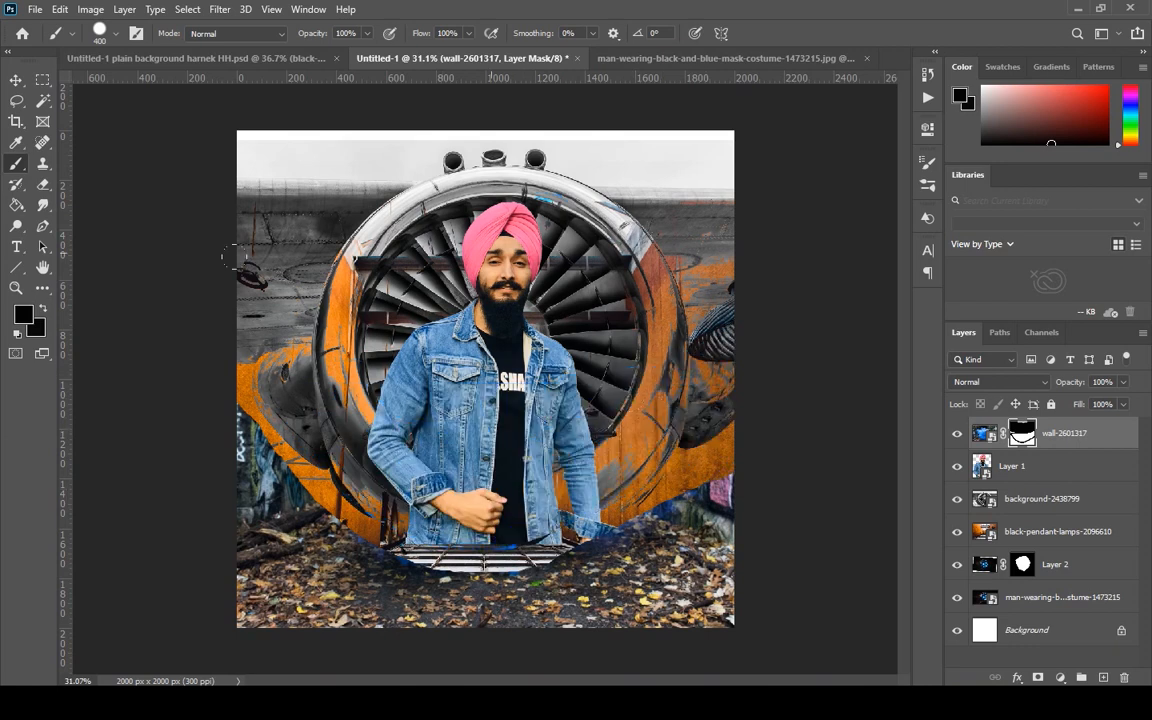
left_click_drag(500, 470, 645, 435)
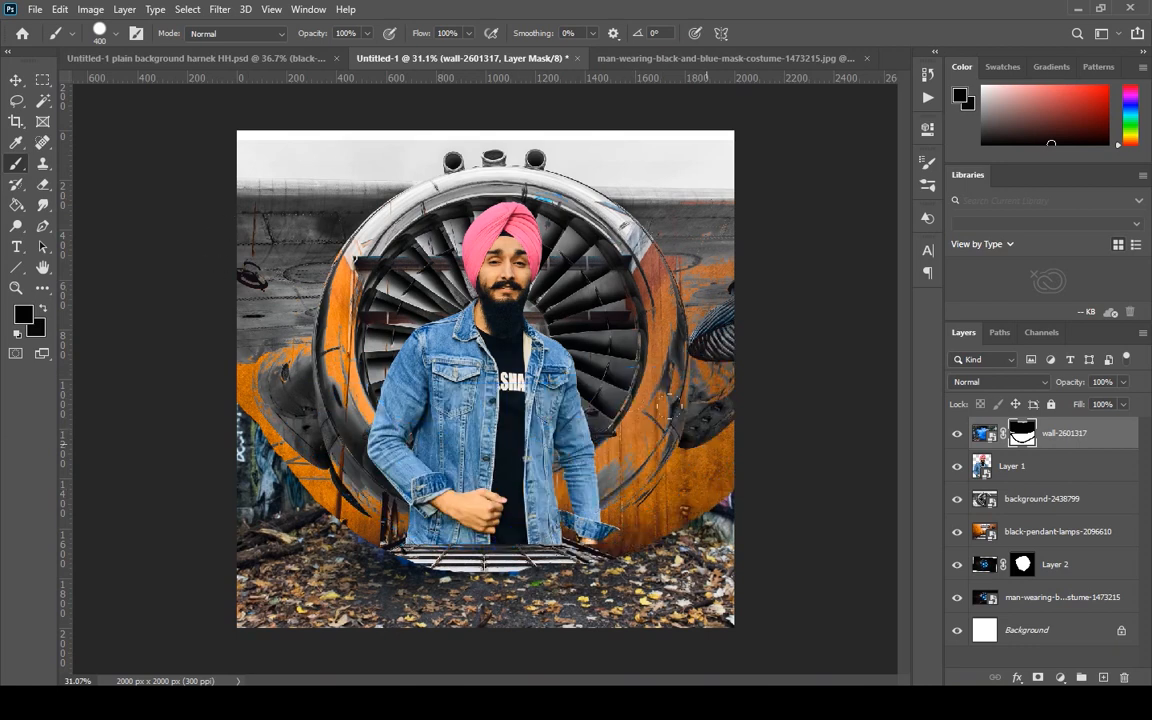
Try painting the wall-2601317 image's leafy ground out of the lower-right corner of the picture, and undo the latest mask strokes.
left_click_drag(655, 535, 733, 621)
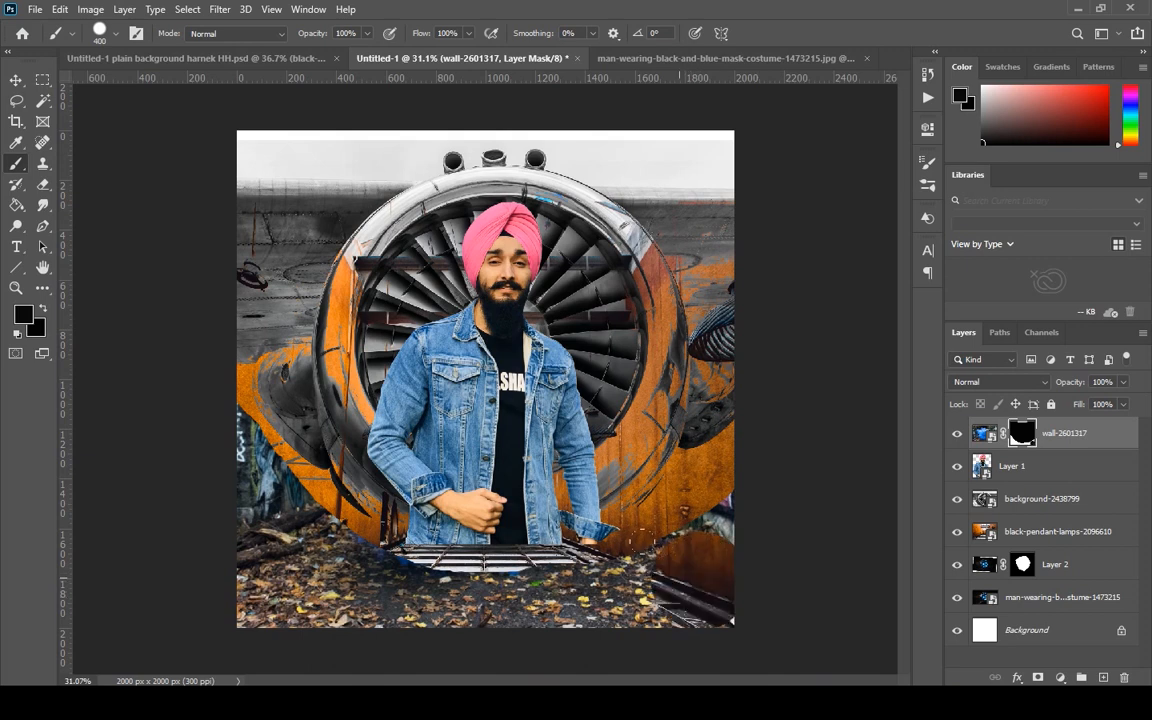
left_click_drag(680, 580, 705, 625)
key("e")
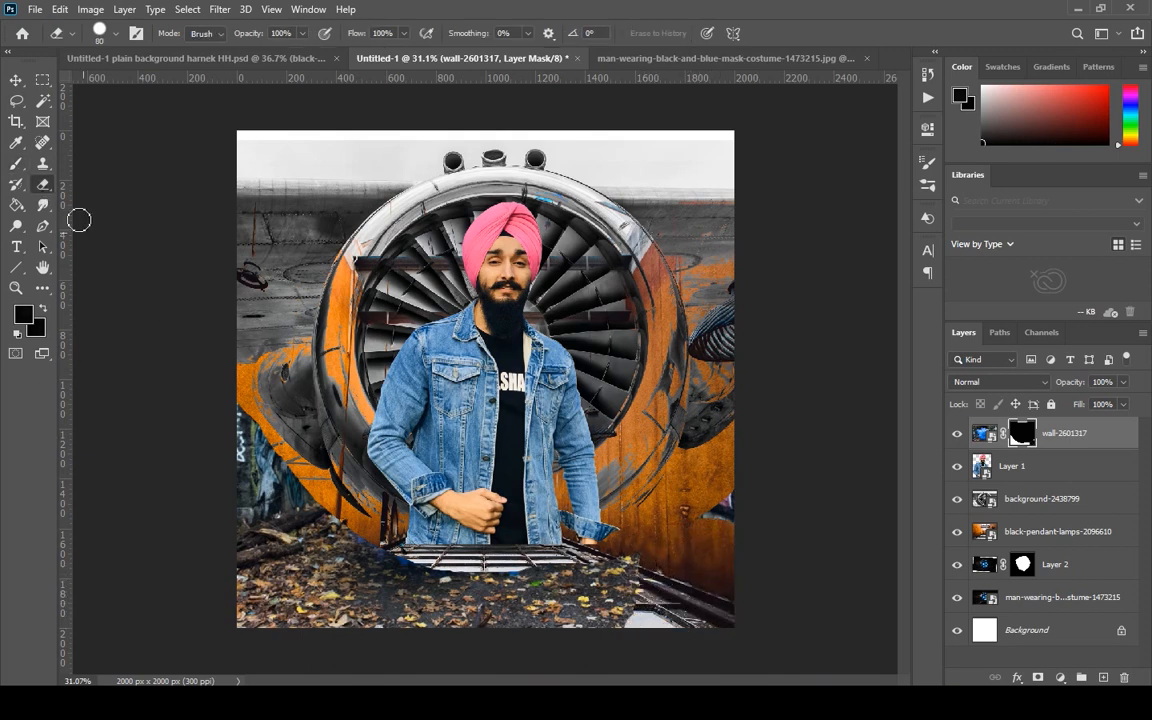
key("b")
left_click_drag(694, 582, 558, 588)
key("ctrl+z")
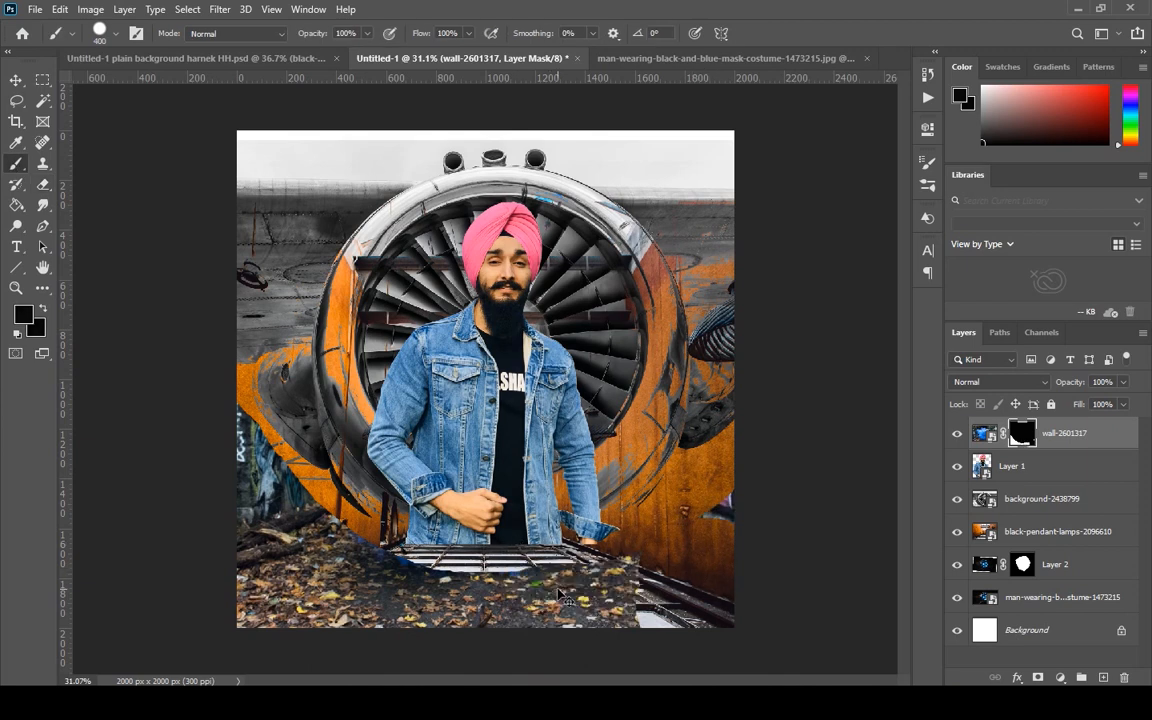
key("ctrl+z")
key("ctrl+z")
key("ctrl+z")
key("ctrl+z")
Try repainting the wall-2601317 mask around the man and orange walls, and undo all strokes together with the mask itself.
mouse_move(570, 207)
left_mouse_down()
mouse_move(210, 157)
mouse_move(612, 284)
mouse_move(210, 234)
mouse_move(202, 379)
mouse_move(245, 349)
mouse_move(283, 405)
mouse_move(510, 462)
mouse_move(697, 410)
mouse_move(376, 420)
mouse_move(510, 425)
mouse_move(503, 470)
mouse_move(655, 445)
left_mouse_up()
mouse_move(348, 480)
left_mouse_down()
mouse_move(328, 442)
mouse_move(229, 409)
left_mouse_up()
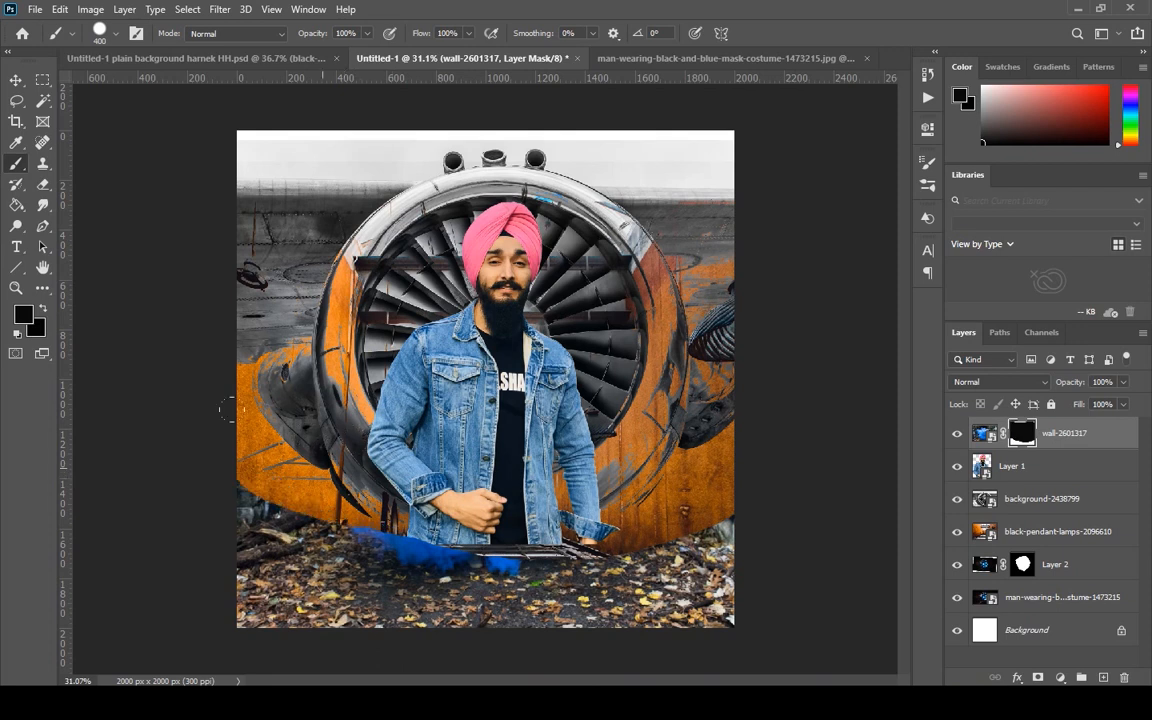
left_click_drag(450, 488, 424, 502)
key("x")
left_click(687, 571)
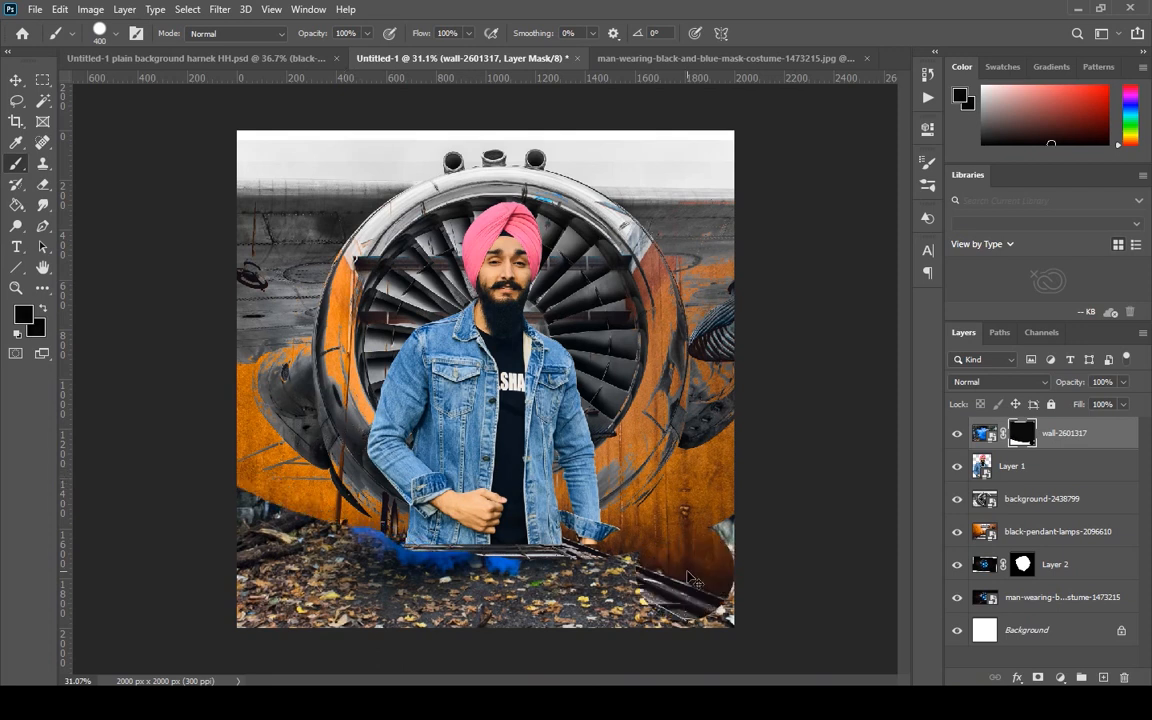
key("ctrl+z")
key("ctrl+z")
key("ctrl+z")
key("ctrl+z")
key("ctrl+z")
key("ctrl+z")
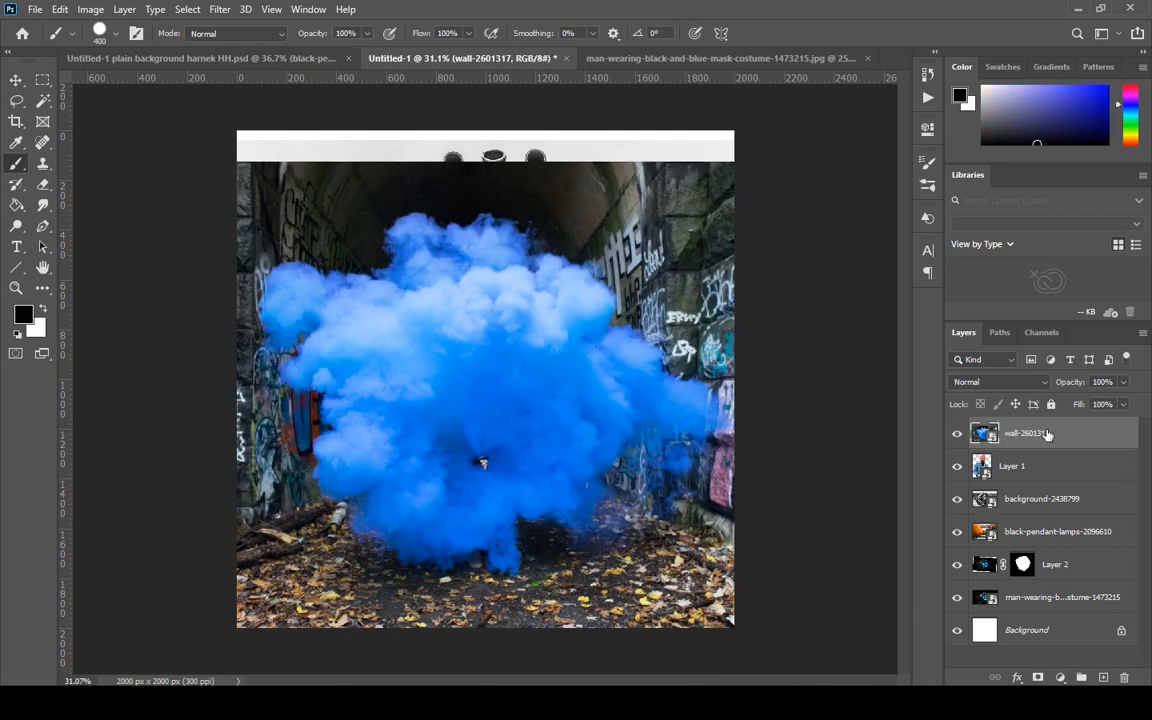
Add a fresh layer mask to wall-2601317 and paint black over everything above the leafy ground with a 400 px brush.
left_click(1038, 679)
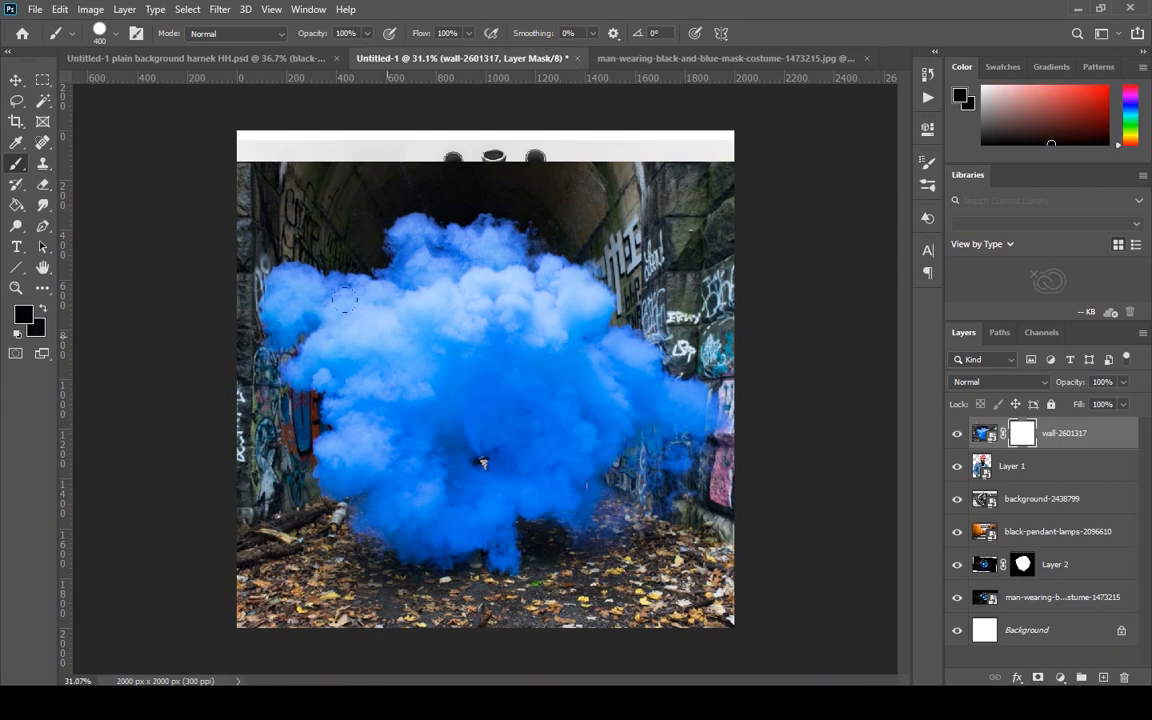
mouse_move(230, 384)
left_mouse_down()
mouse_move(354, 472)
mouse_move(485, 474)
mouse_move(600, 410)
mouse_move(230, 300)
mouse_move(206, 159)
mouse_move(656, 192)
left_mouse_up()
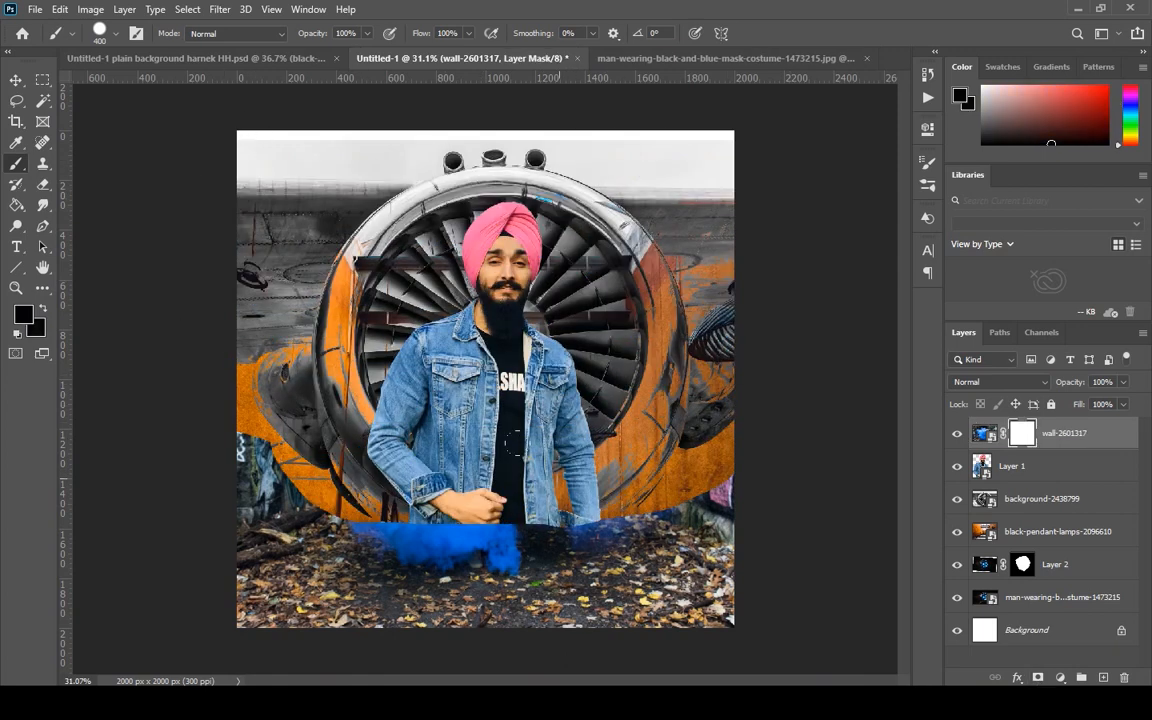
mouse_move(516, 443)
left_mouse_down()
mouse_move(531, 478)
mouse_move(524, 505)
mouse_move(262, 435)
mouse_move(337, 396)
left_mouse_up()
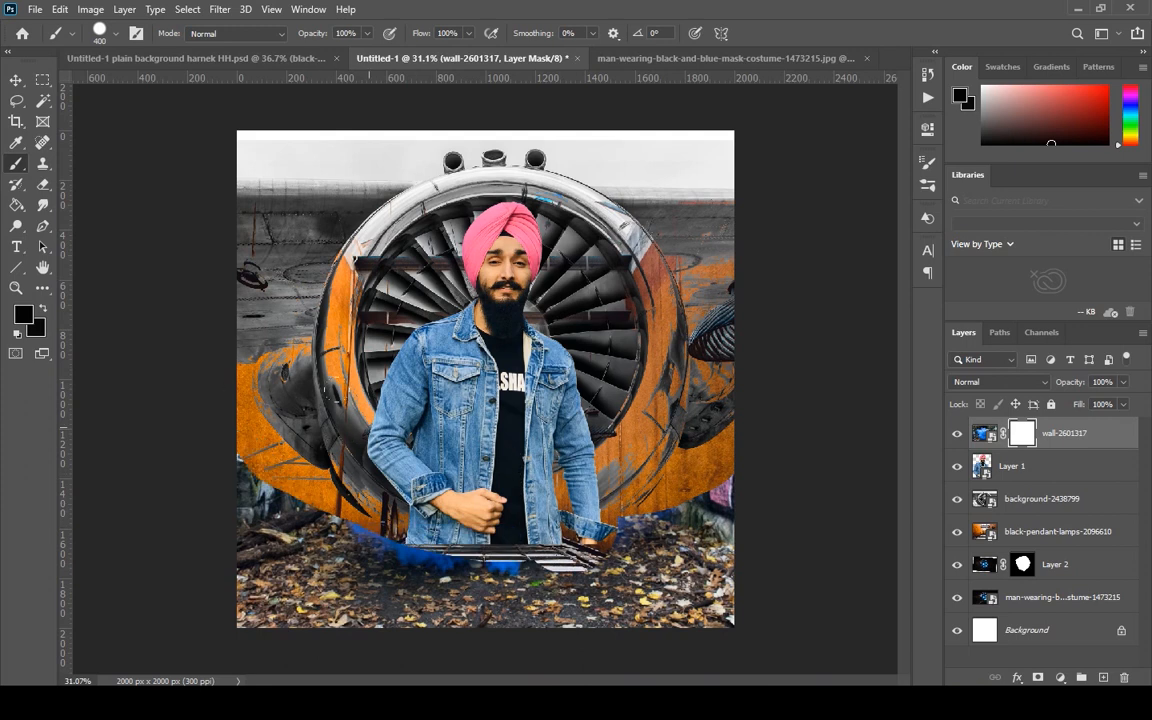
mouse_move(262, 425)
left_mouse_down()
mouse_move(225, 460)
mouse_move(332, 486)
left_mouse_up()
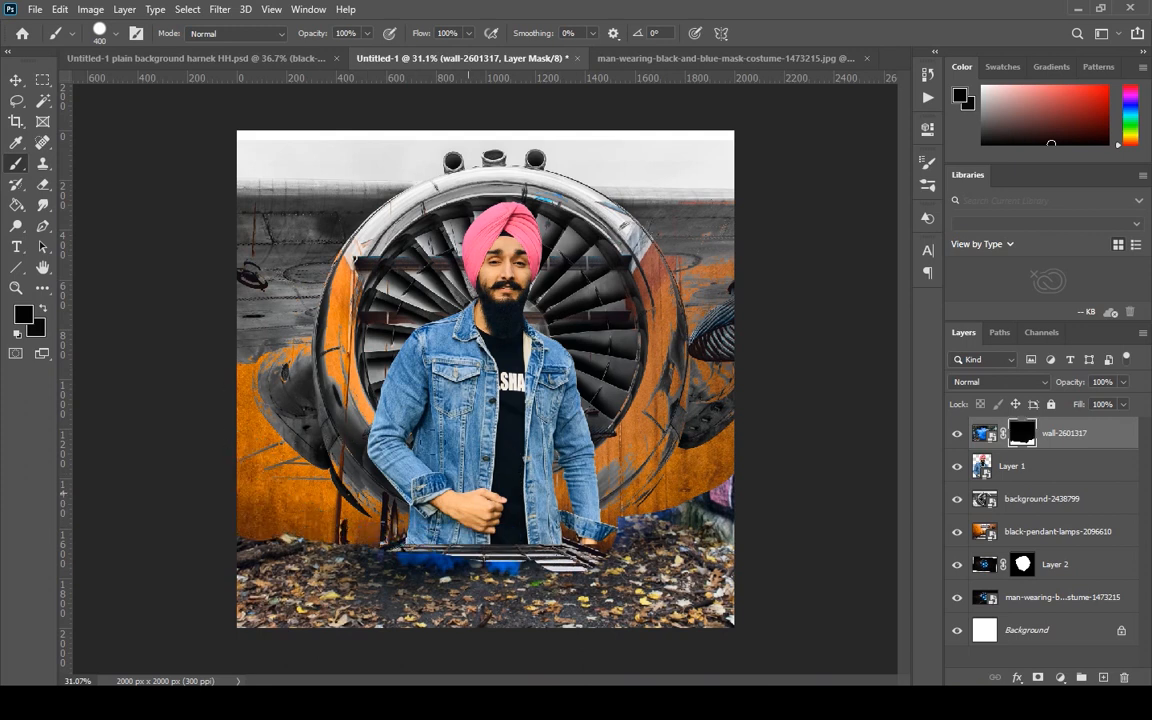
Set the blend mode of the wall-2601317 layer to Luminosity.
key("v")
left_click(1000, 381)
left_click(1000, 656)
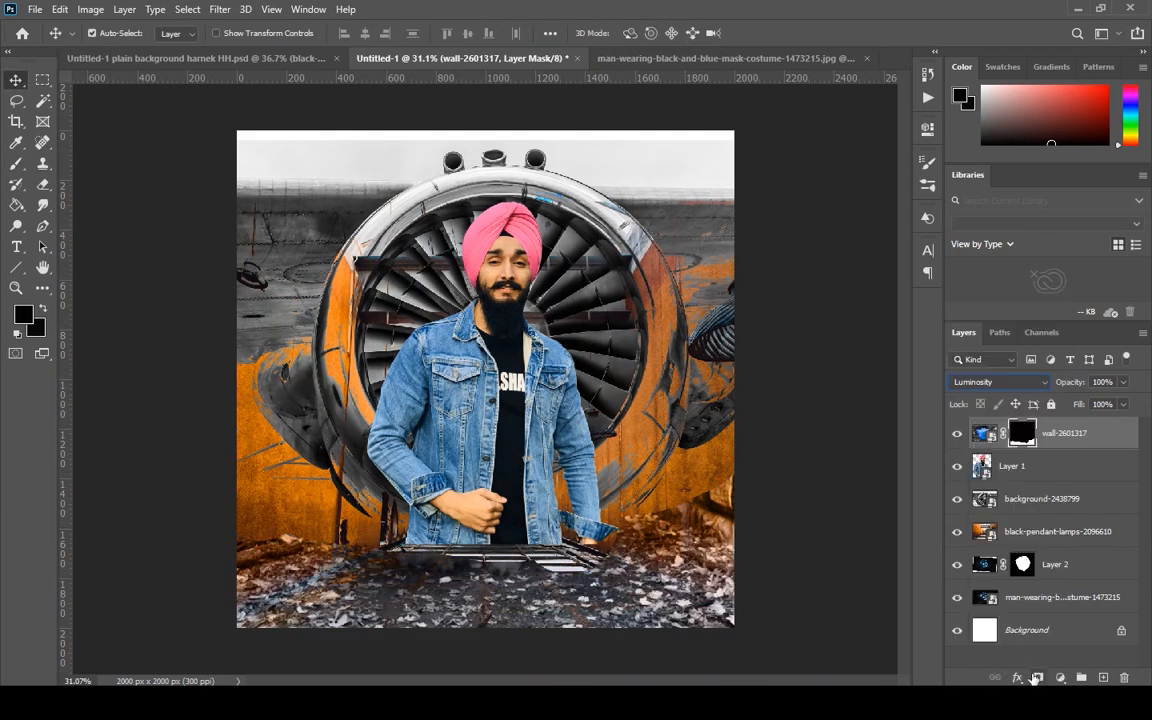
Try masking the black-pendant-lamps-2096610 layer with a 150 px brush near the picture's lower-right wall, and undo the stroke and mask.
left_click(16, 163)
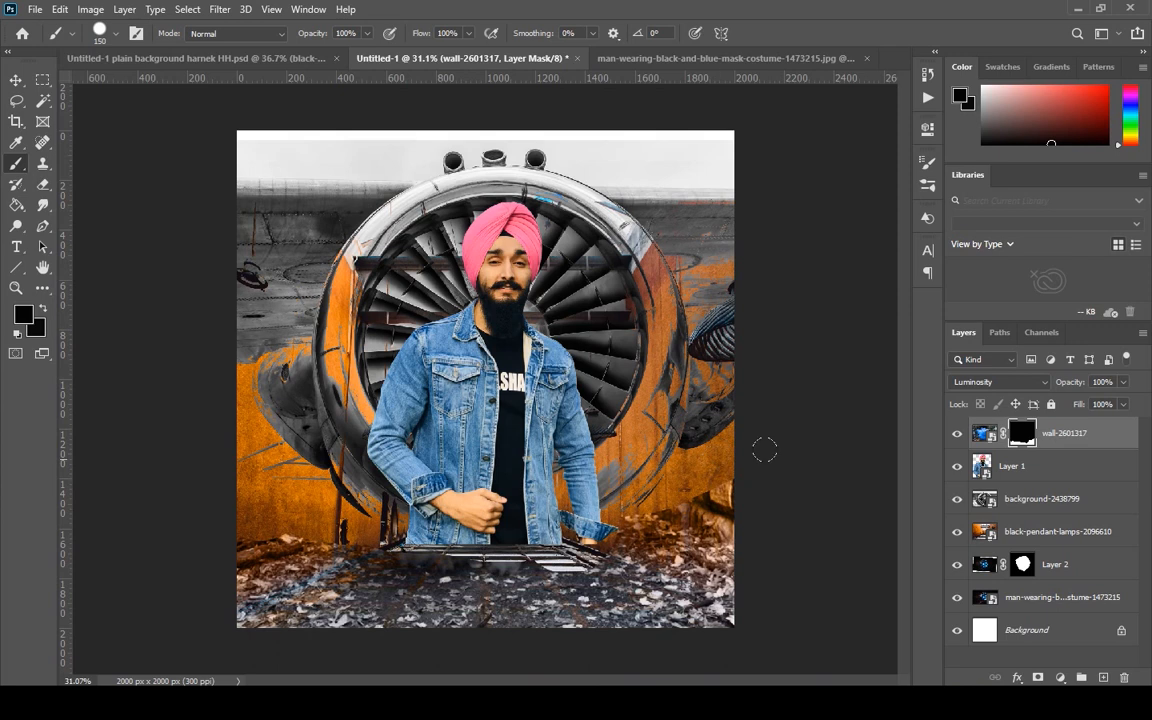
left_click(1040, 531)
left_click(1038, 678)
left_click_drag(731, 475, 663, 516)
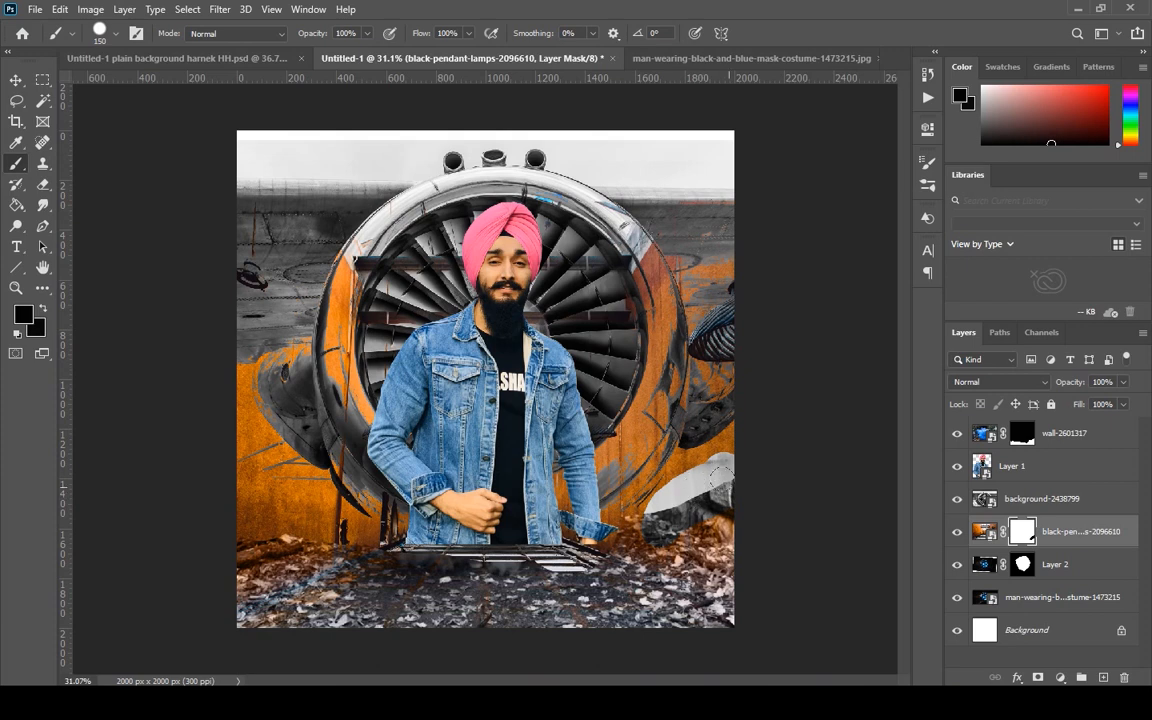
key("ctrl+z")
key("ctrl+z")
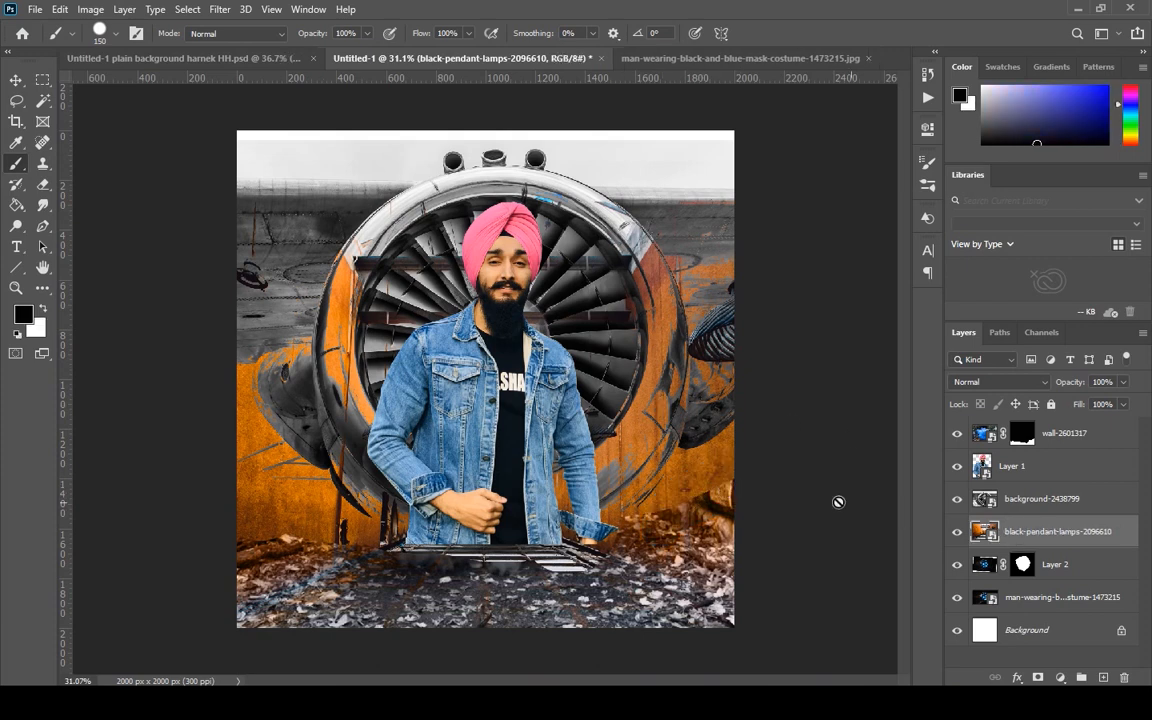
Toggle the visibility of the wall, man, turbine and lamps layers to examine what each contributes.
left_click(956, 433)
left_click(956, 433)
left_click(956, 466)
left_click(956, 466)
left_click(956, 499)
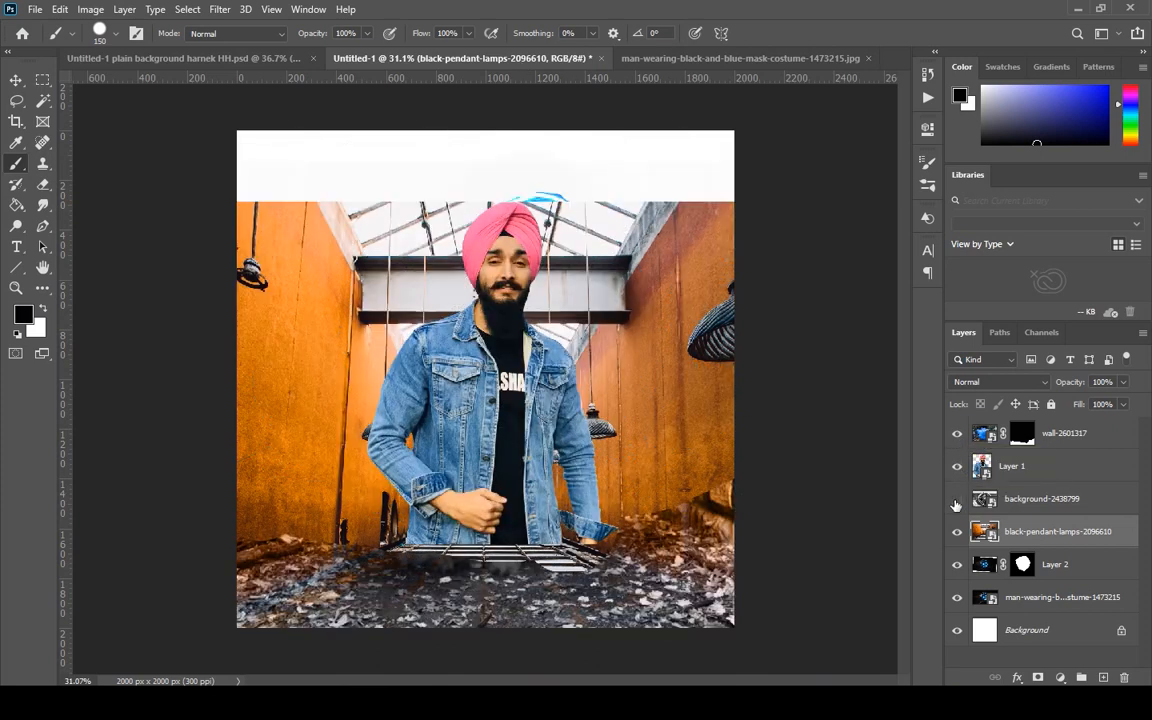
left_click(956, 499)
left_click(956, 531)
left_click(956, 531)
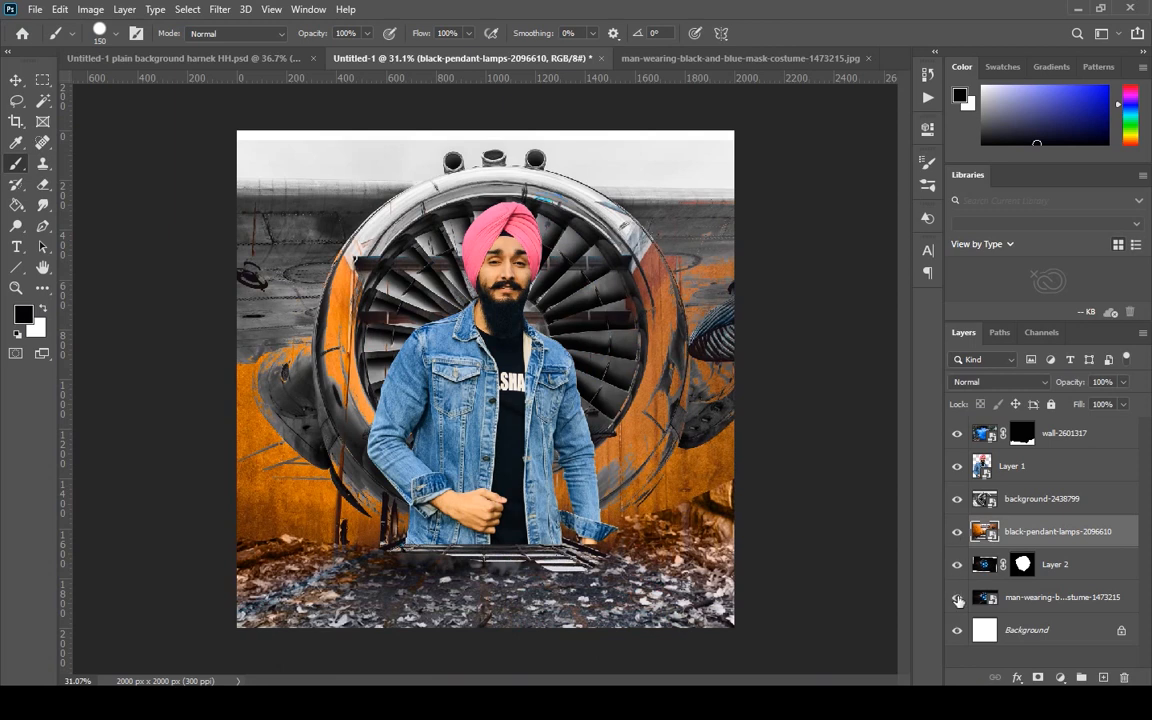
Move the man-wearing-black-and-blue-mask-costume layer to the top of the stack and set its blend mode to Color.
left_click_drag(1063, 606, 1040, 448)
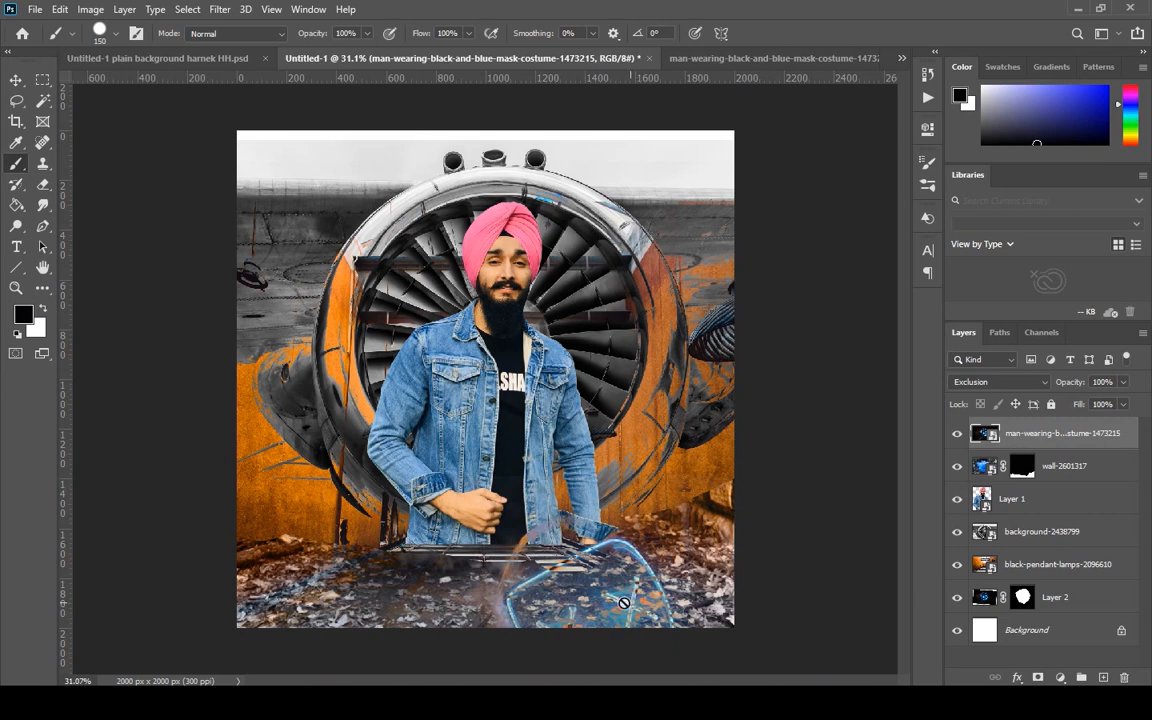
left_click(1036, 381)
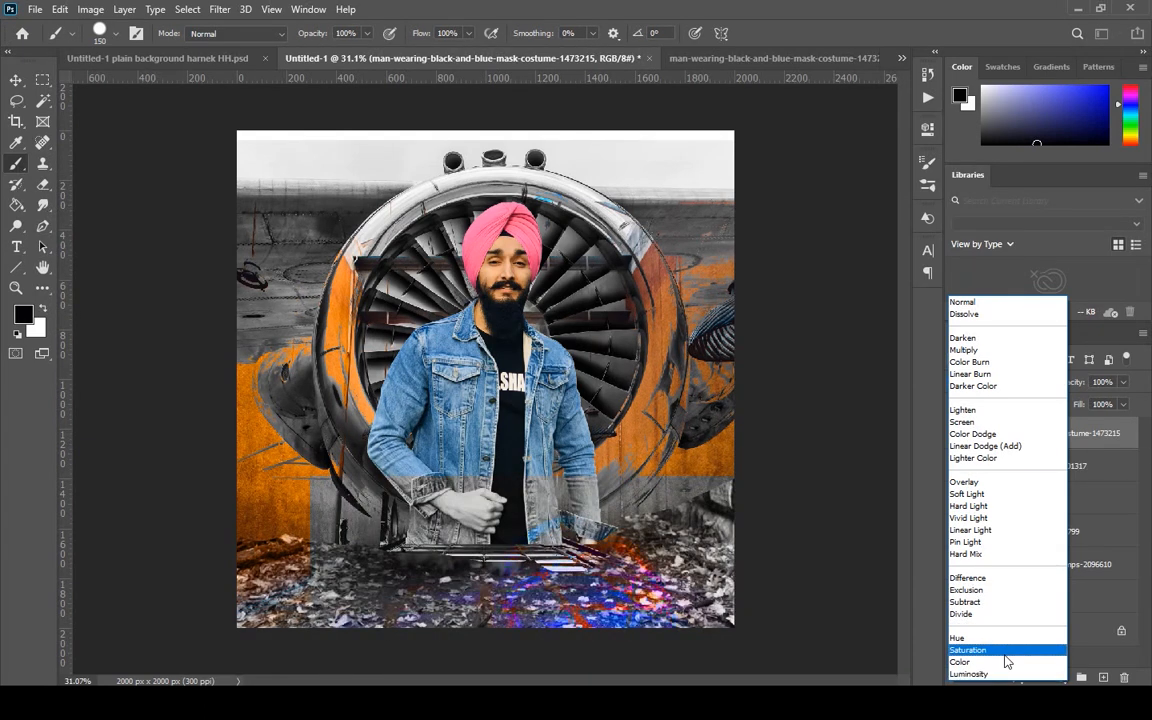
left_click(1008, 662)
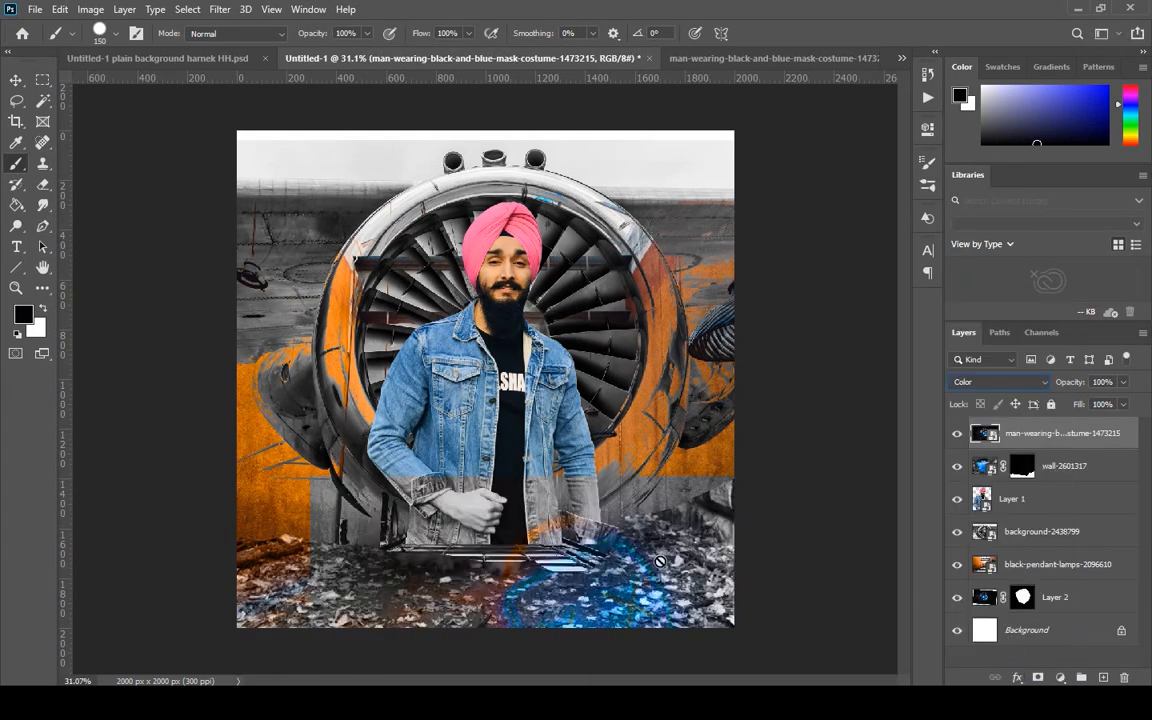
Reposition the mask costume layer over the lower-right ground, scale it to 11.75%, rotate it to -15.41° and apply the transform.
left_click(13, 82)
mouse_move(428, 599)
left_mouse_down()
mouse_move(347, 618)
mouse_move(350, 640)
left_mouse_up()
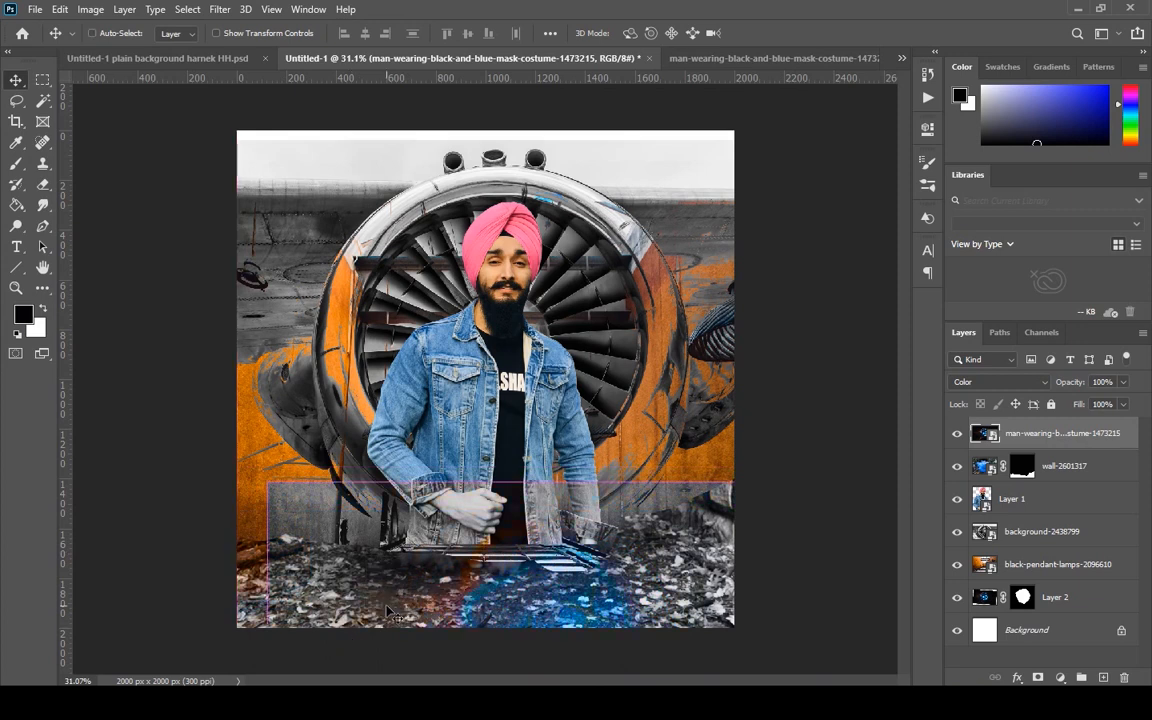
key("ctrl+t")
left_click_drag(848, 462, 815, 418)
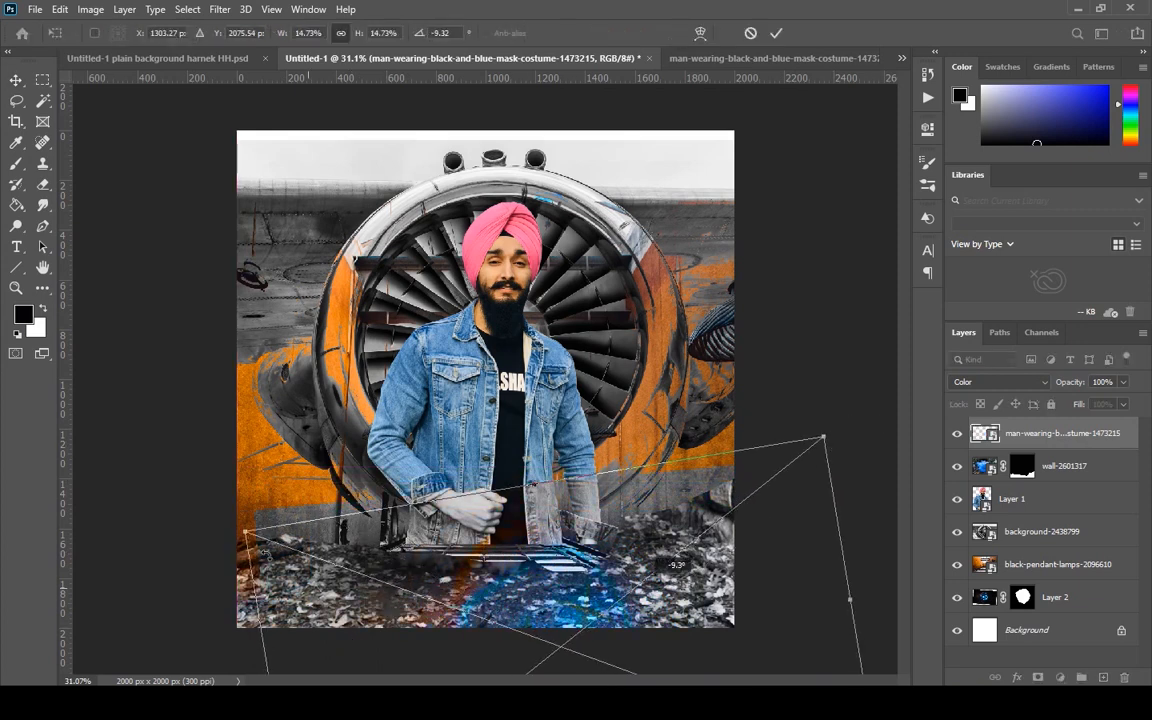
left_click_drag(244, 531, 320, 597)
mouse_move(658, 584)
left_mouse_down()
mouse_move(652, 573)
mouse_move(655, 585)
left_mouse_up()
left_click_drag(830, 484, 785, 471)
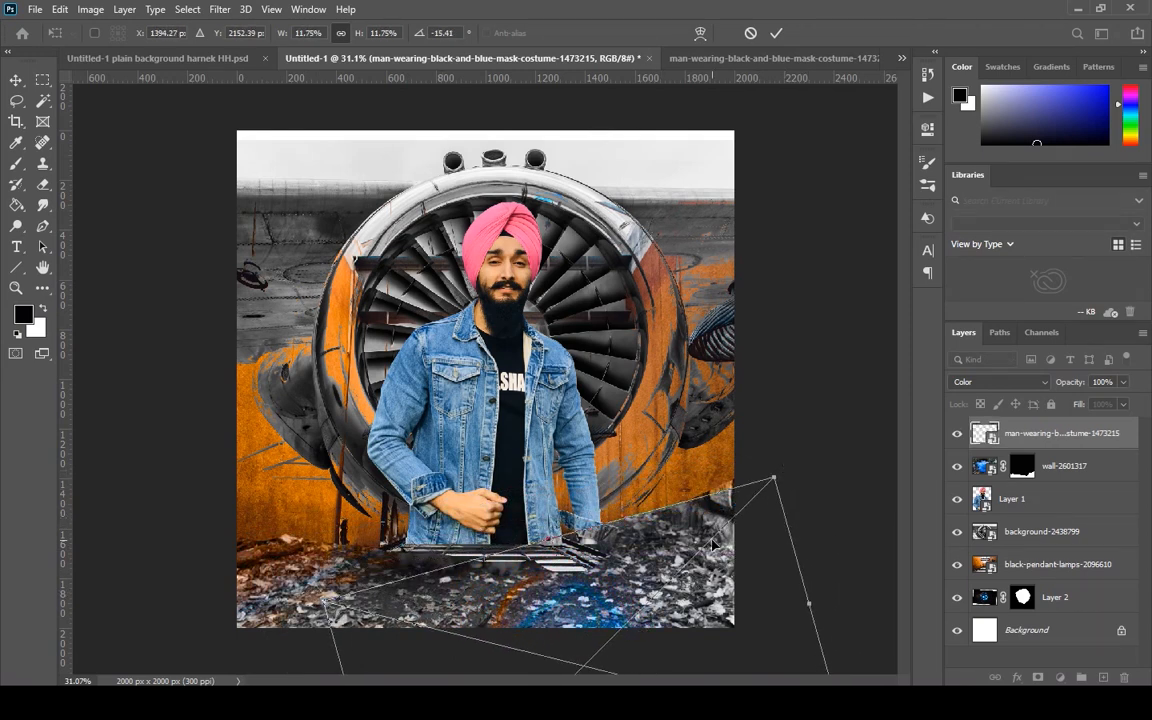
key("Return")
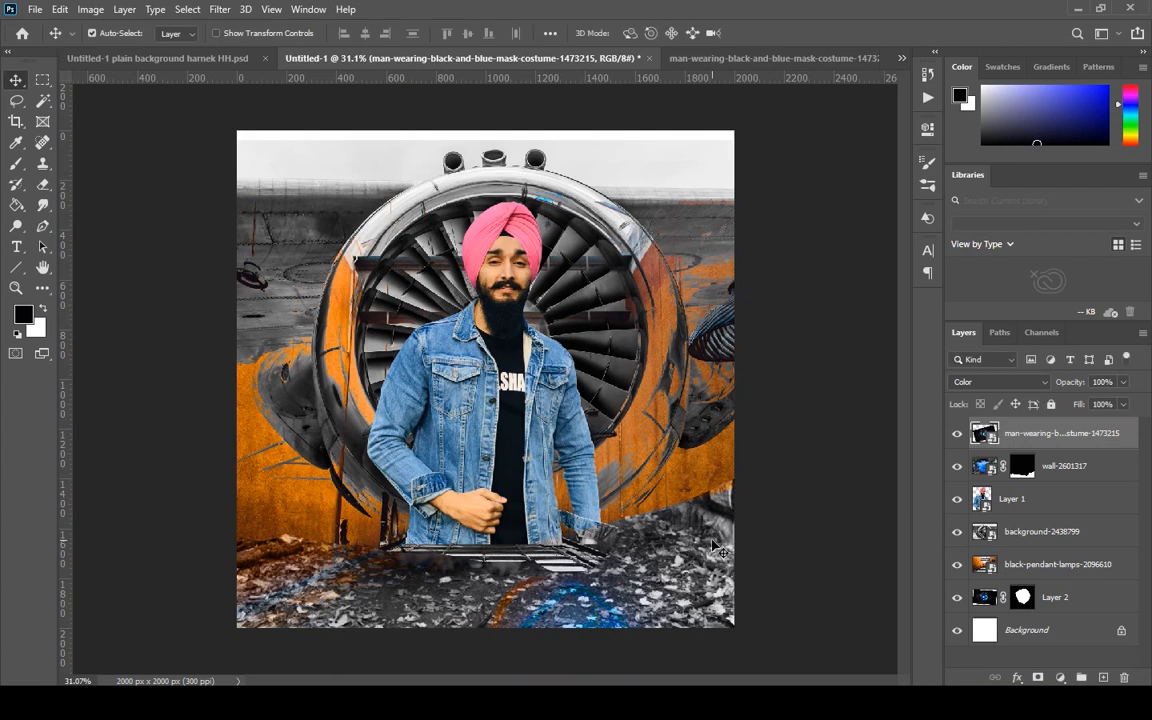
Open the people-1246658 image from File Explorer in Photoshop, and close the mask costume document without saving.
mouse_move(540, 684)
left_click(328, 560)
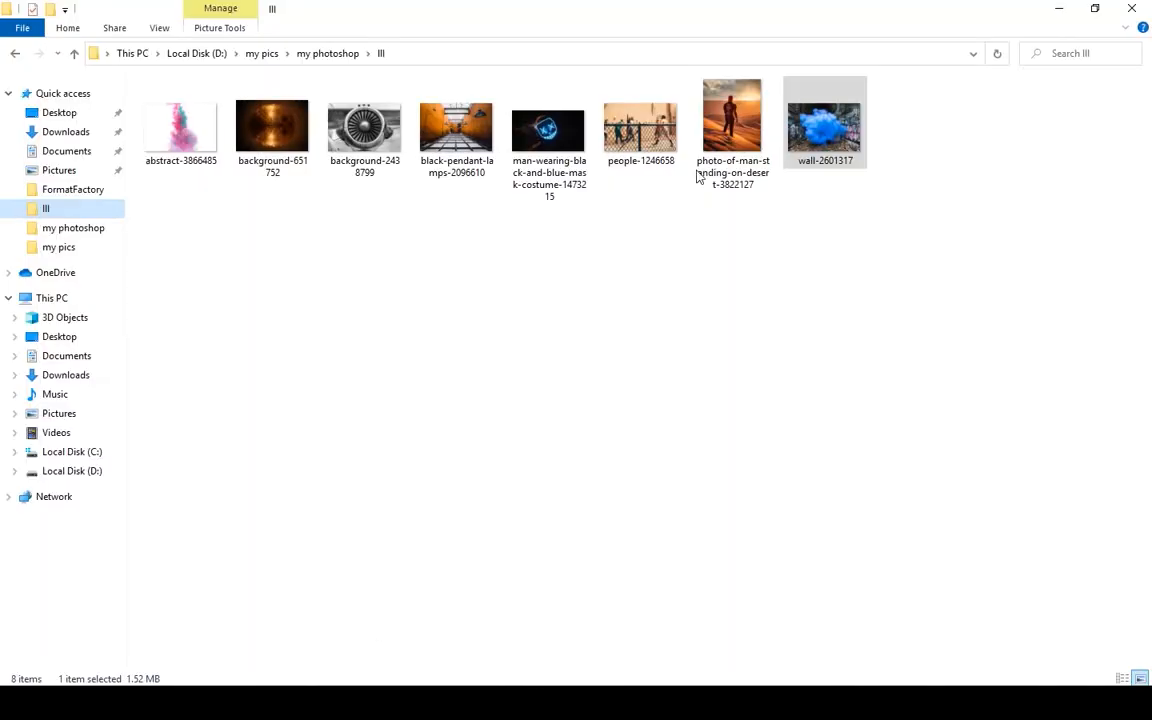
left_click(640, 125)
left_click_drag(825, 90, 800, 45)
left_click(676, 58)
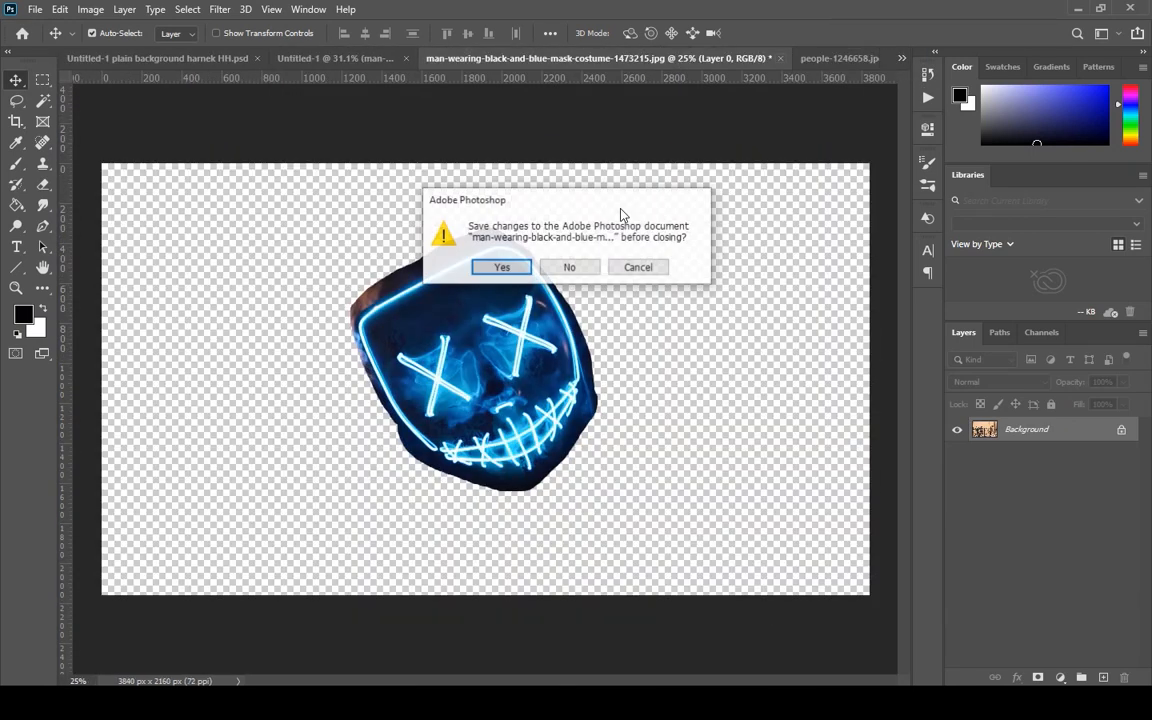
left_click(568, 265)
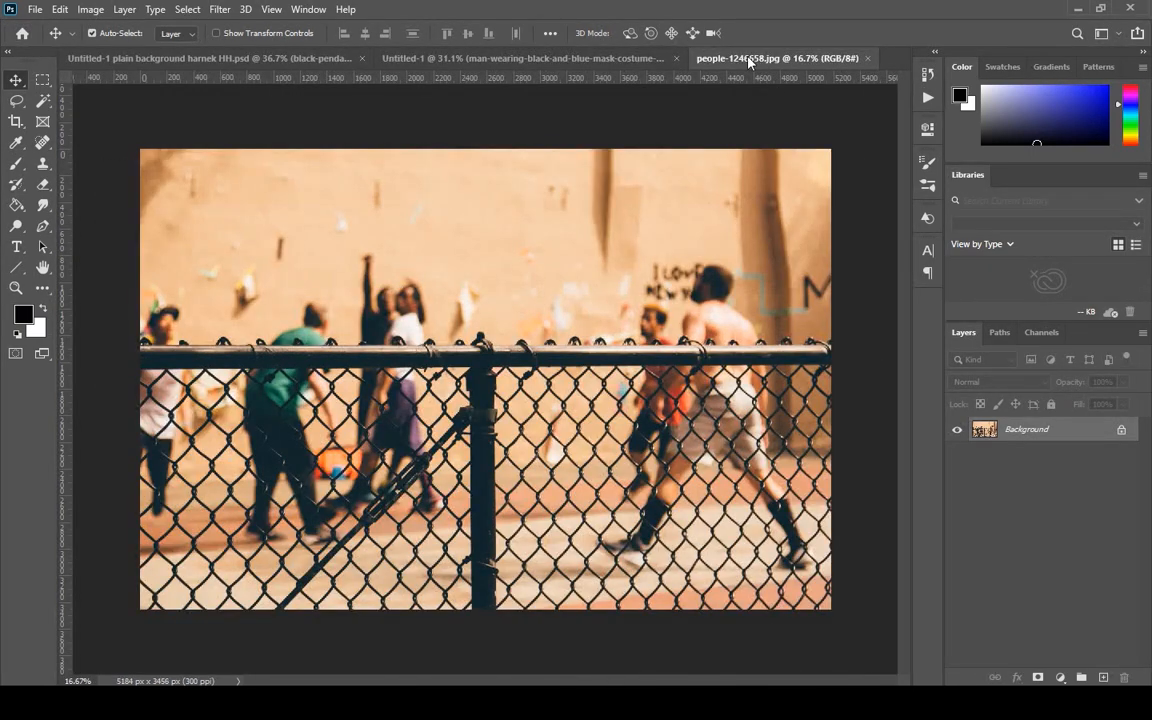
Marquee-select the fence across the full image width, from its top rail down to the lower edge.
left_click(18, 102)
left_click(62, 93)
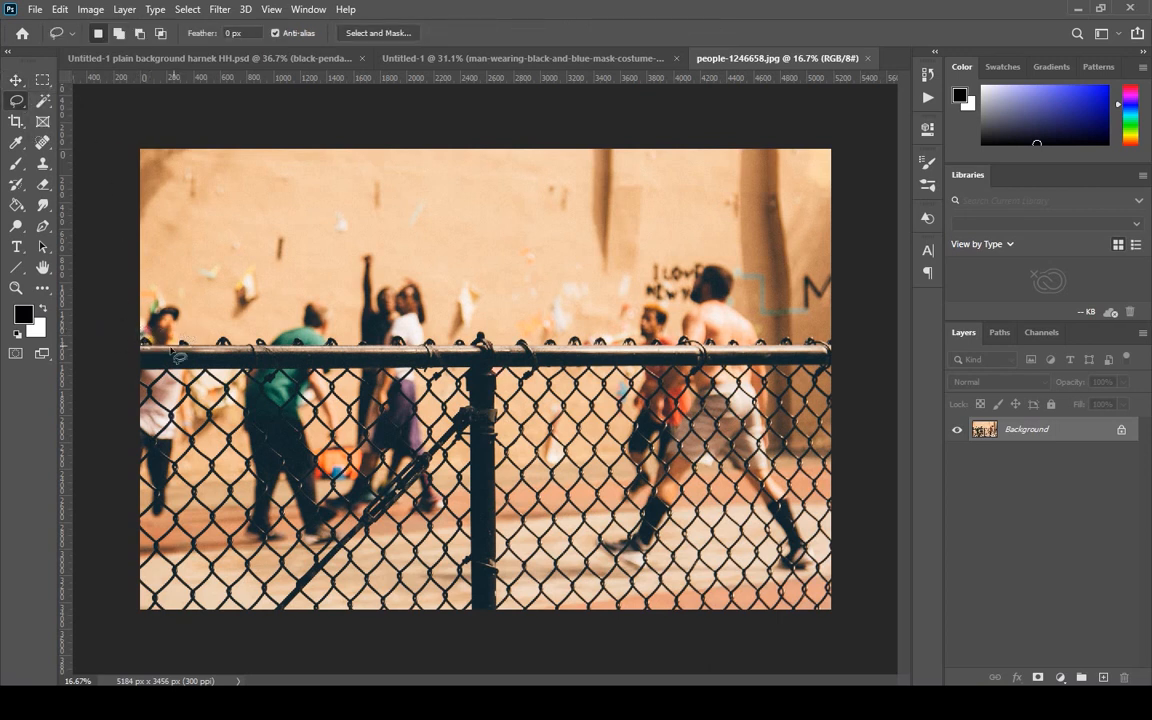
left_click(43, 81)
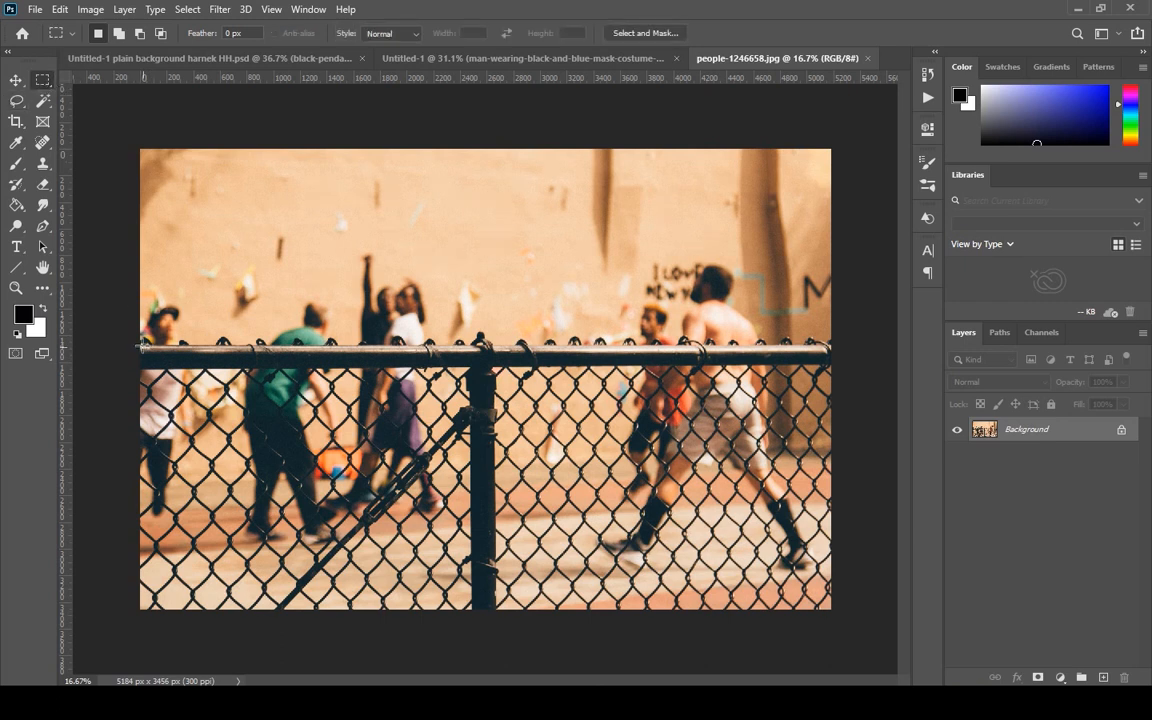
left_click_drag(141, 345, 850, 617)
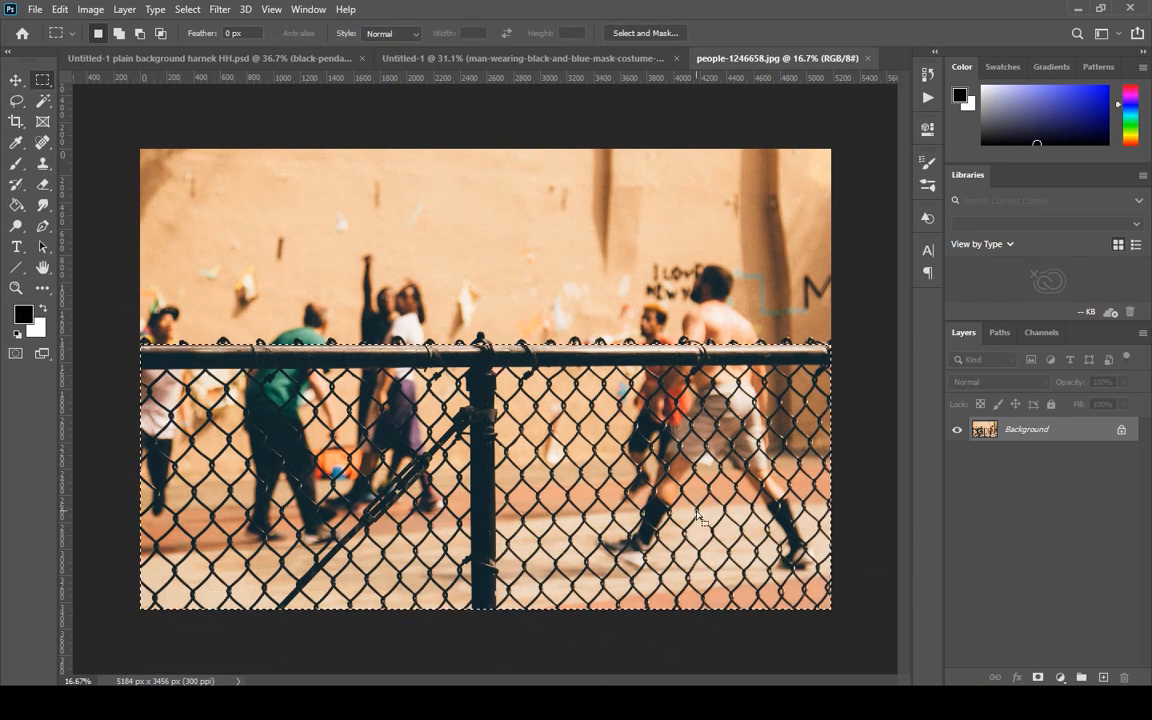
Turn the fence selection into a layer mask through Refine Edge, keeping the edge settings at 0.
left_click(187, 9)
left_click(244, 224, "shift")
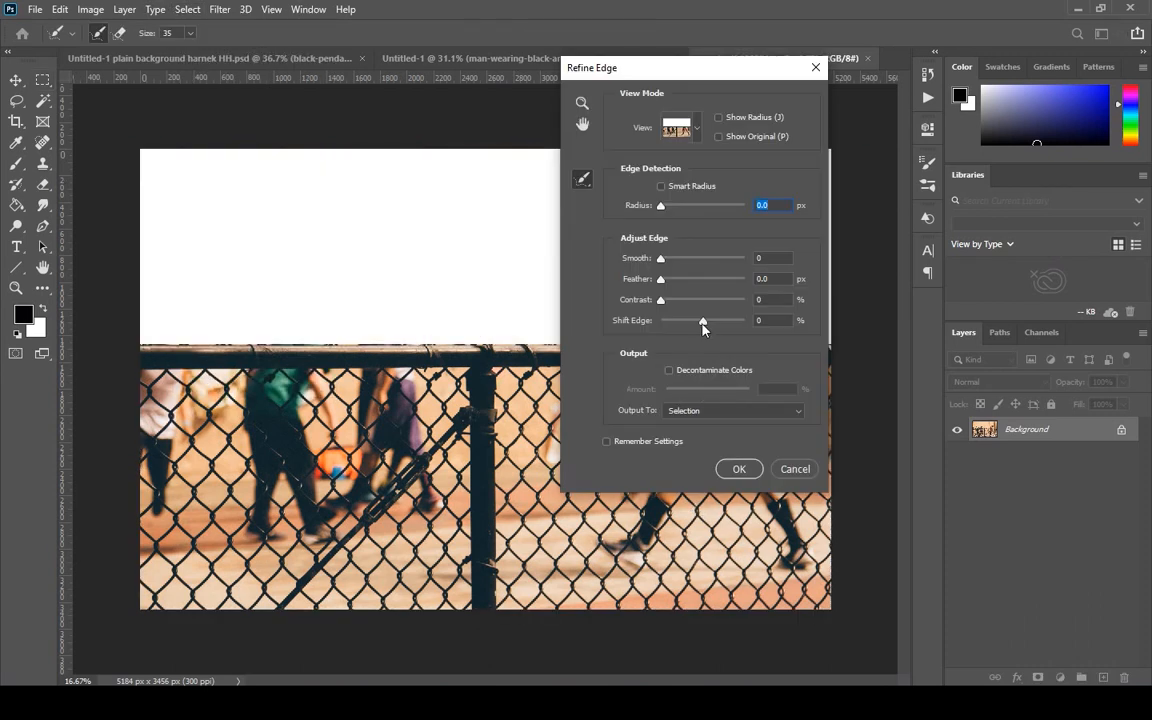
left_click(779, 414)
left_click(700, 384)
left_click(739, 469)
Bring the masked fence layer into the composite and scale it to 32.24% in front of the man.
left_click_drag(985, 433, 545, 560)
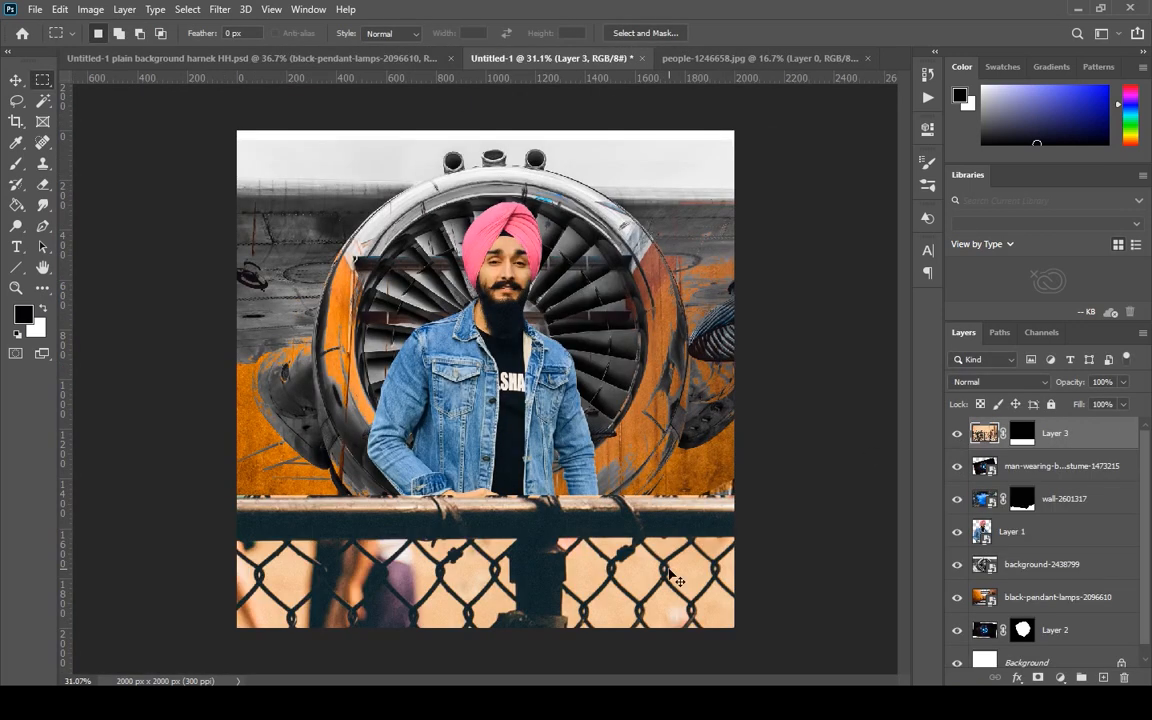
key("ctrl+t")
left_click_drag(543, 131, 545, 254)
left_click_drag(563, 397, 255, 345)
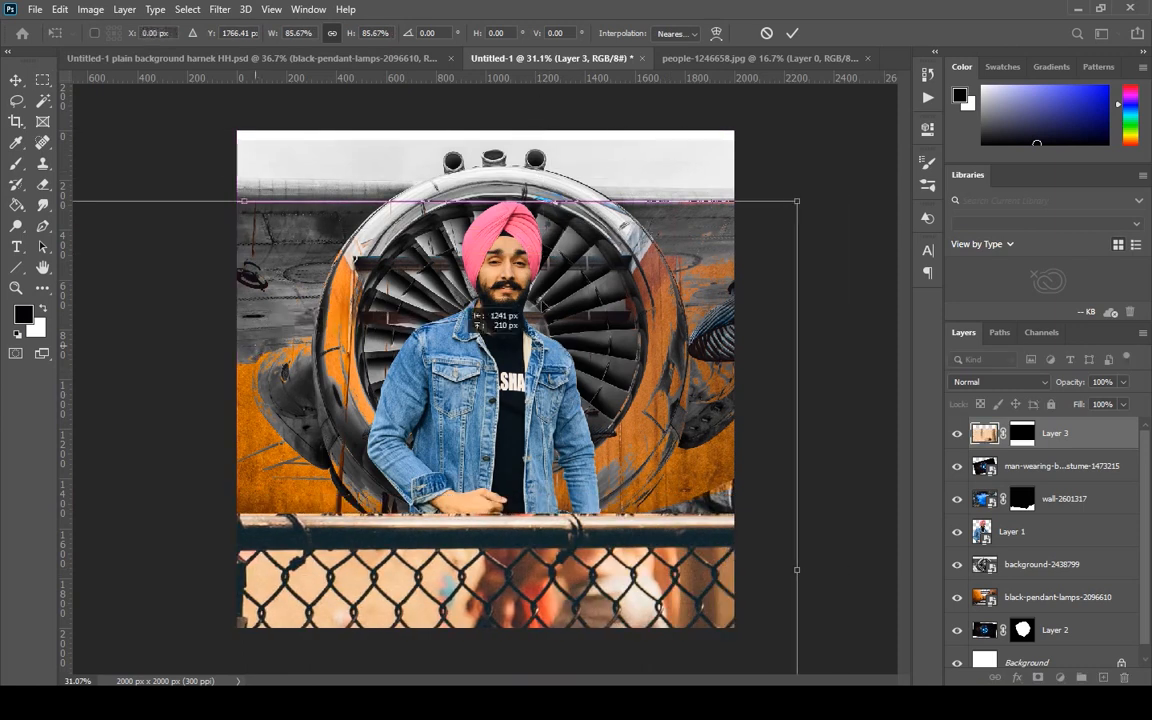
left_click_drag(797, 202, 454, 430)
left_click_drag(176, 485, 657, 227)
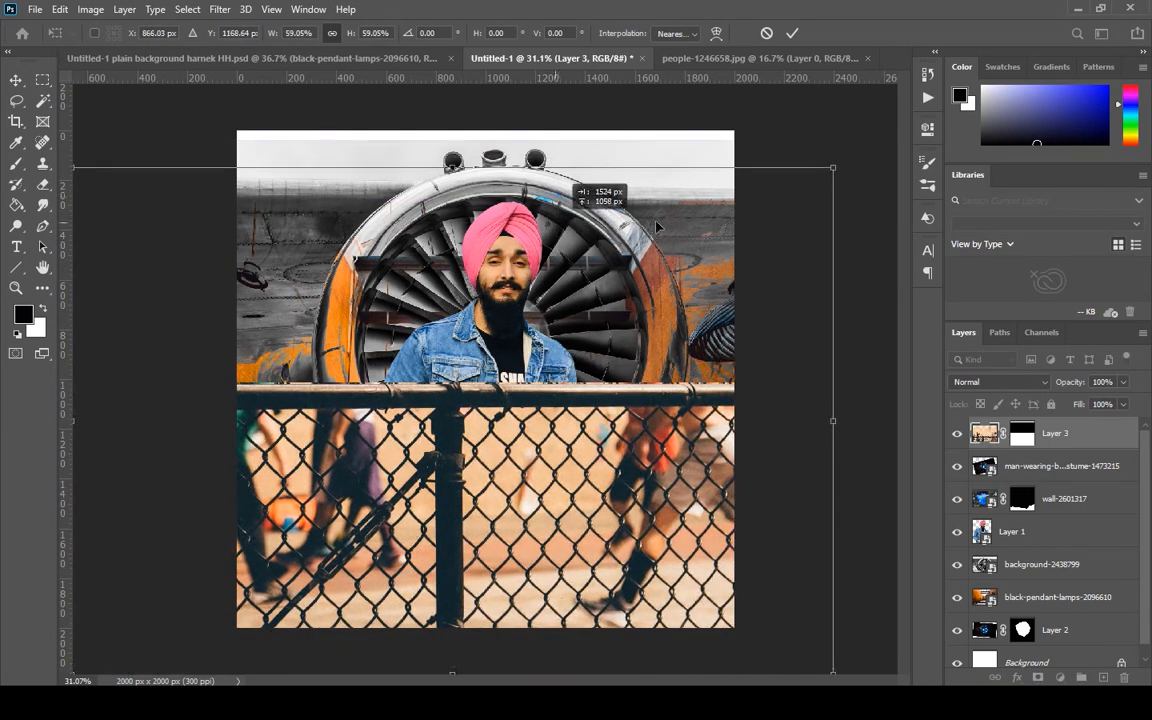
left_click_drag(833, 168, 487, 398)
left_click_drag(397, 470, 650, 380)
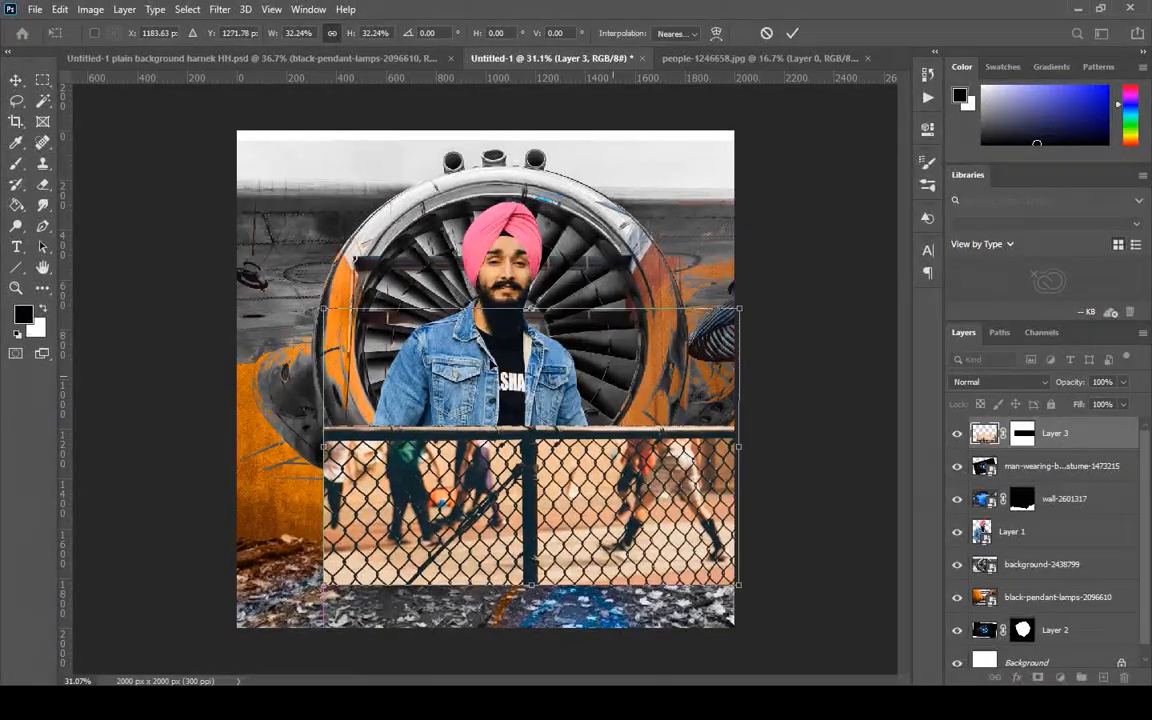
Rotate the fence to -6.94°, scale it to 40.93%, position it across the lower part of the composite and apply the transform.
left_click_drag(280, 254, 246, 308)
left_click_drag(515, 420, 414, 549)
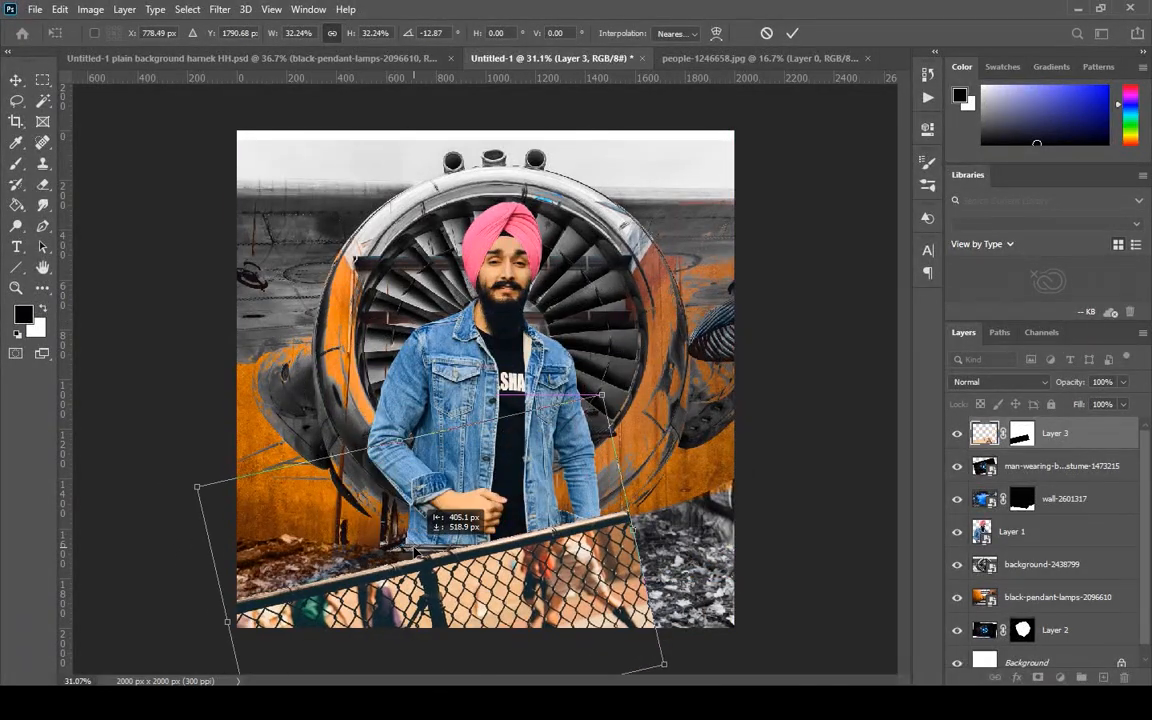
left_click_drag(602, 395, 661, 373)
left_click_drag(580, 532, 605, 551)
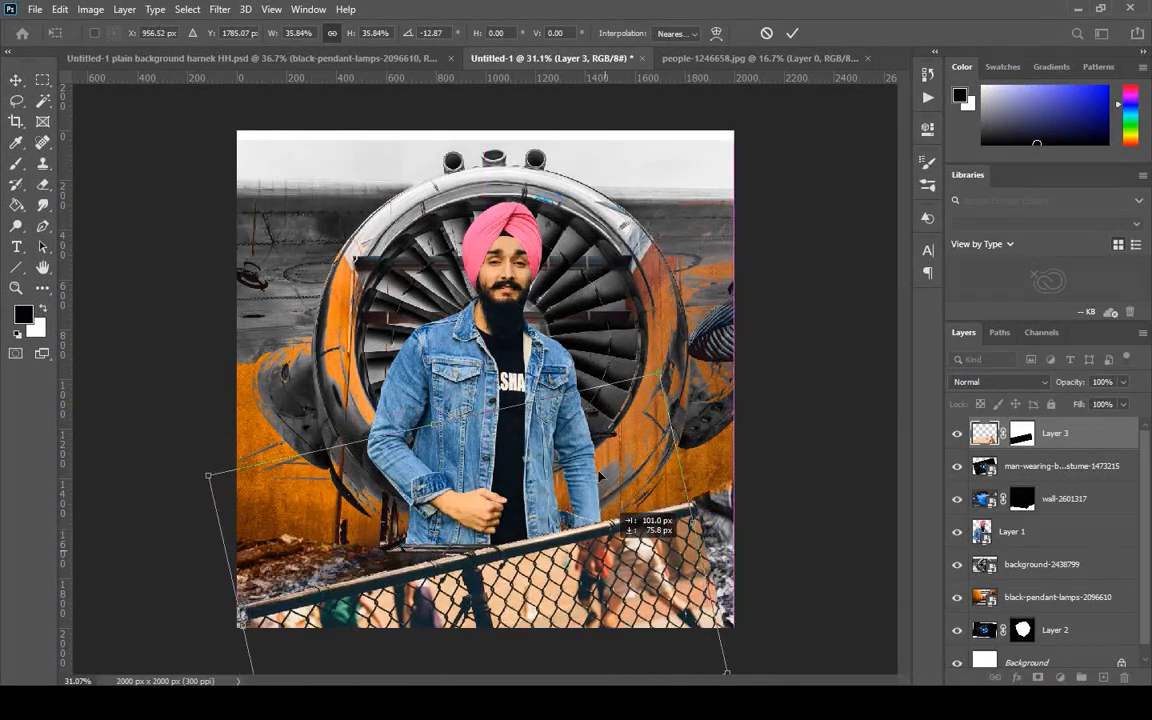
left_click_drag(659, 374, 739, 329)
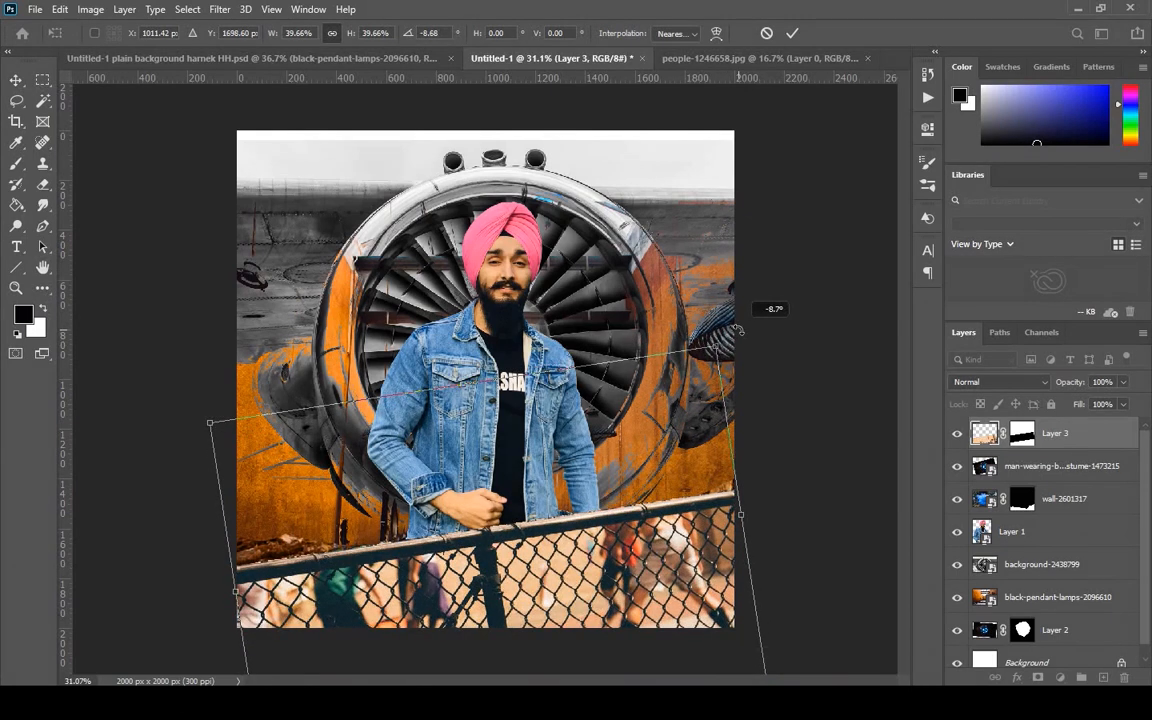
left_click_drag(673, 522, 679, 529)
left_click_drag(216, 429, 198, 421)
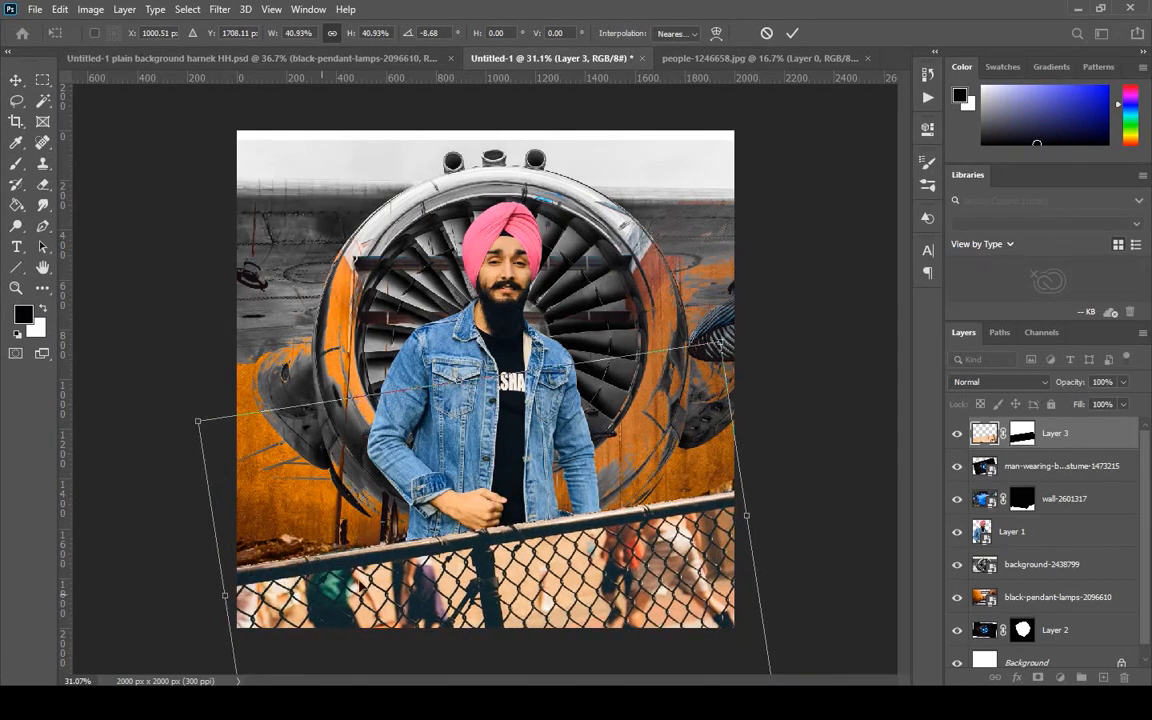
left_click_drag(727, 323, 734, 335)
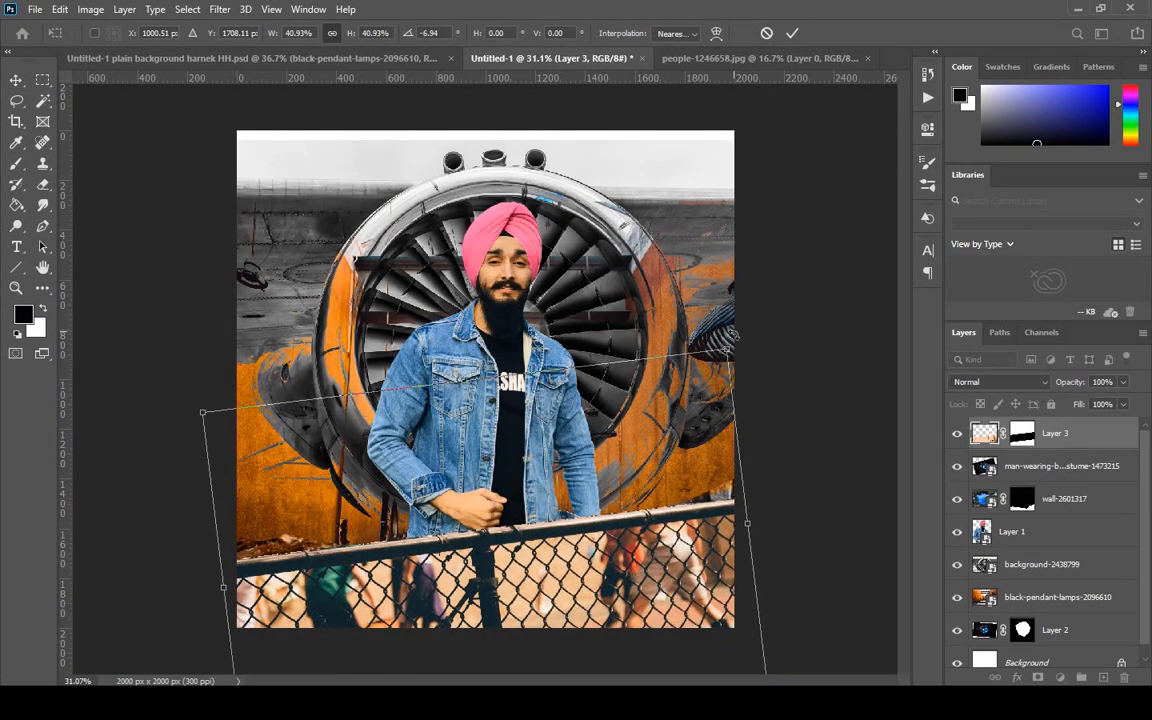
left_click_drag(619, 549, 627, 556)
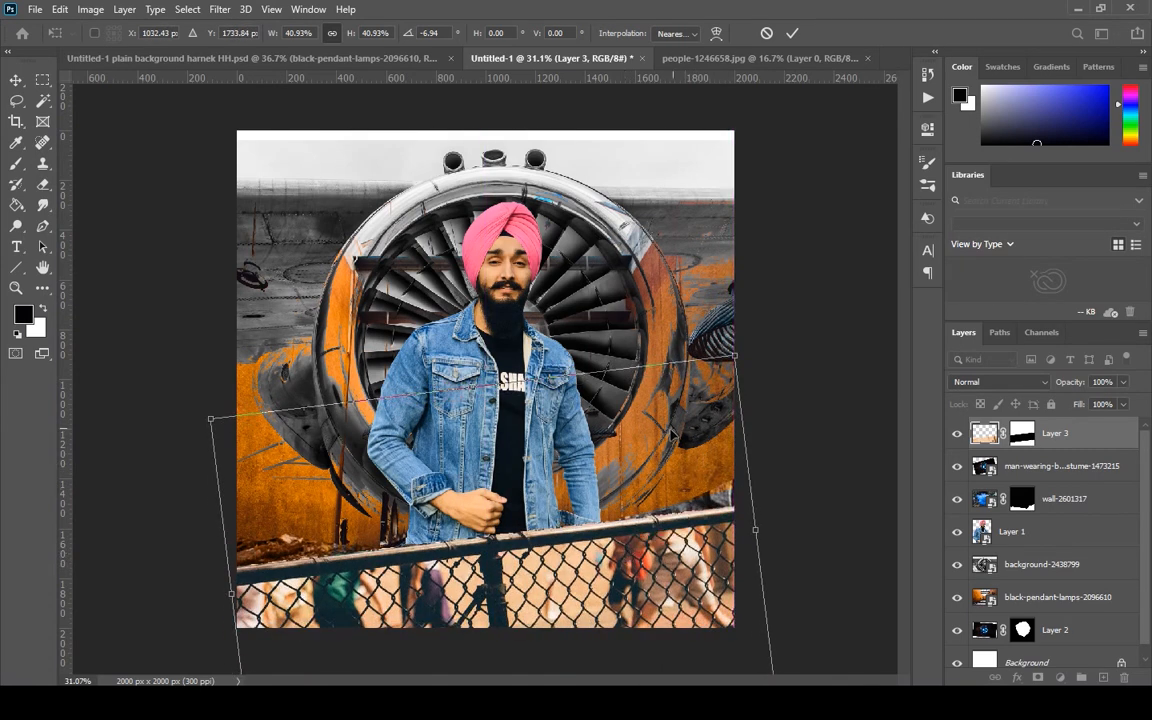
key("Return")
Brush black on the fence layer's mask to hide the leftover photo background along the upper edge of the rail.
left_click(1022, 434)
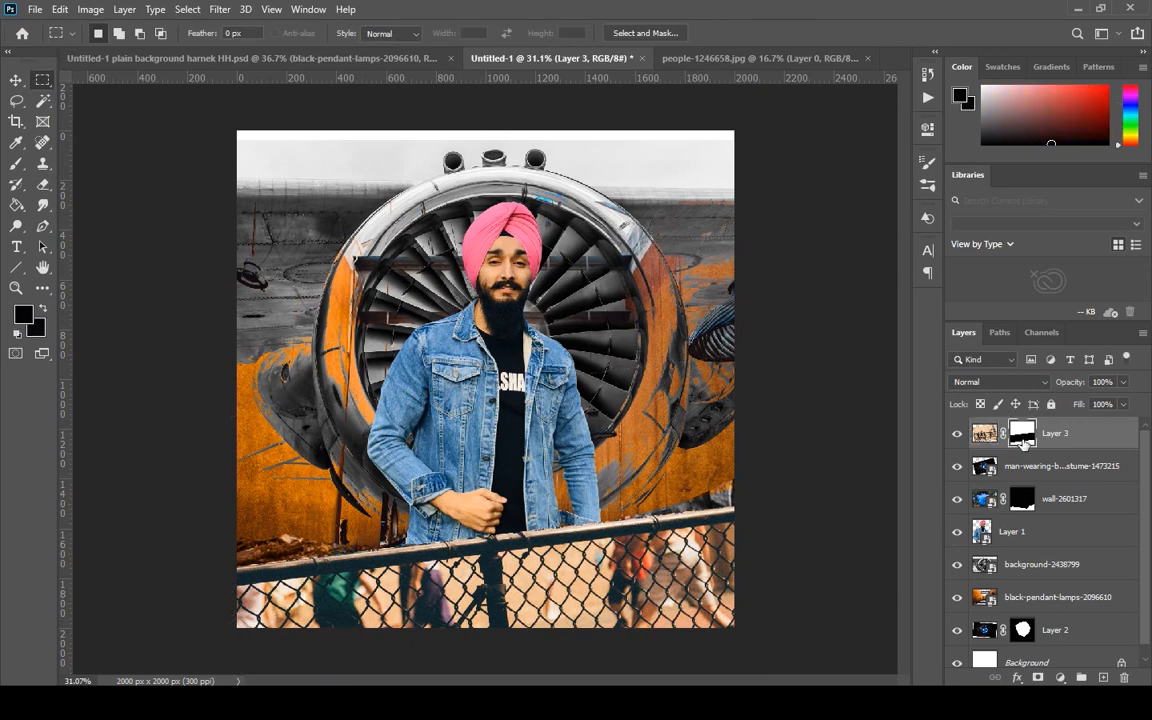
scroll(337, 554, "up", 7)
scroll(337, 554, "up", 10)
left_click_drag(371, 510, 715, 244)
left_click(16, 163)
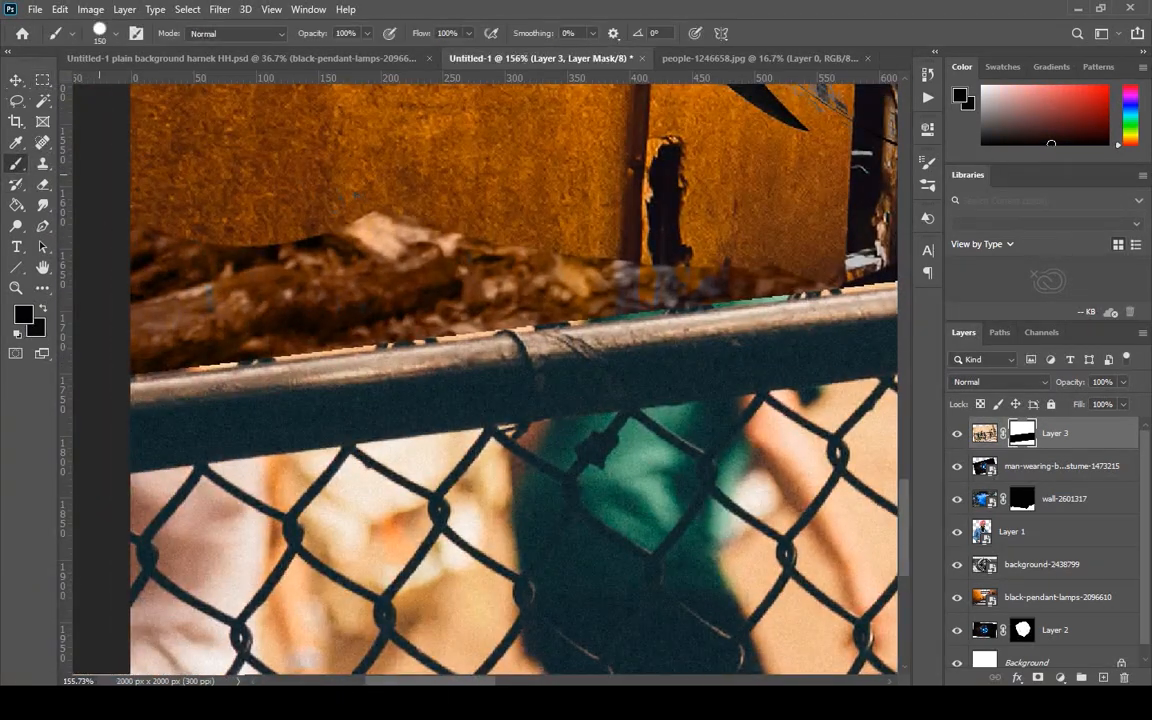
left_click_drag(176, 348, 262, 338)
left_click_drag(448, 334, 515, 332)
scroll(335, 332, "down", 9)
Soften the fence layer's image with a slight Gaussian Blur, leaving its mask unblurred.
key("ctrl+2")
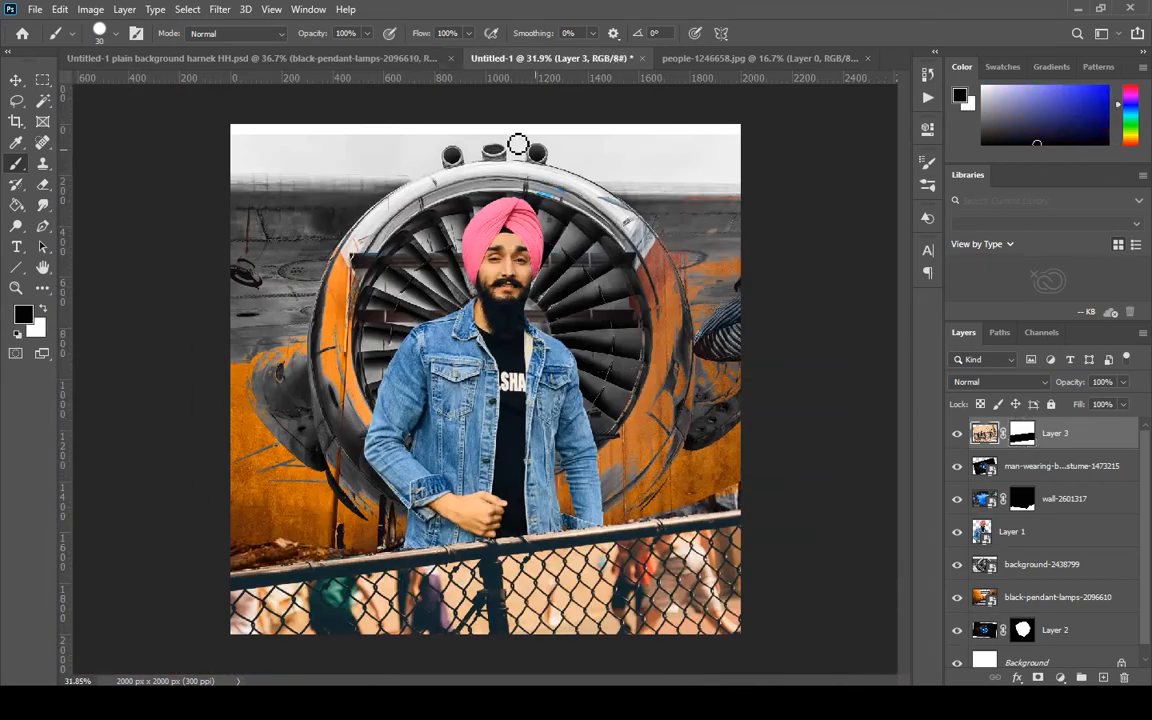
left_click(219, 9)
mouse_move(233, 200)
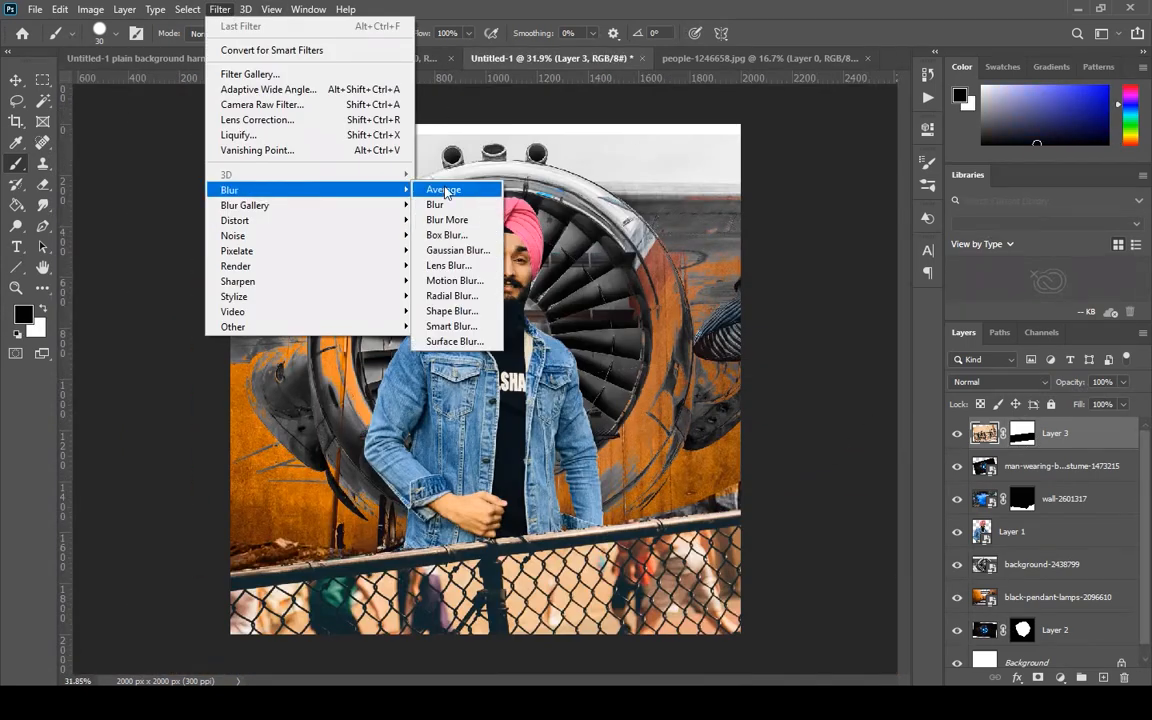
left_click(450, 249)
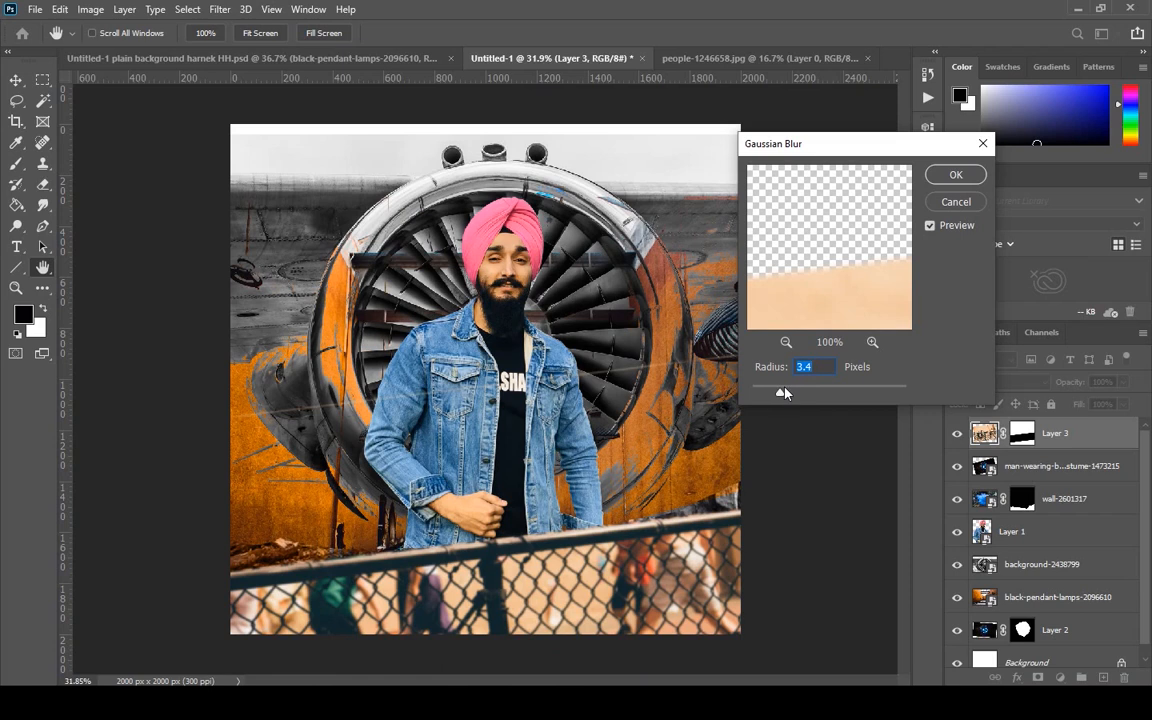
mouse_move(757, 396)
left_mouse_down()
mouse_move(828, 391)
mouse_move(773, 399)
left_mouse_up()
left_click(957, 177)
key("b")
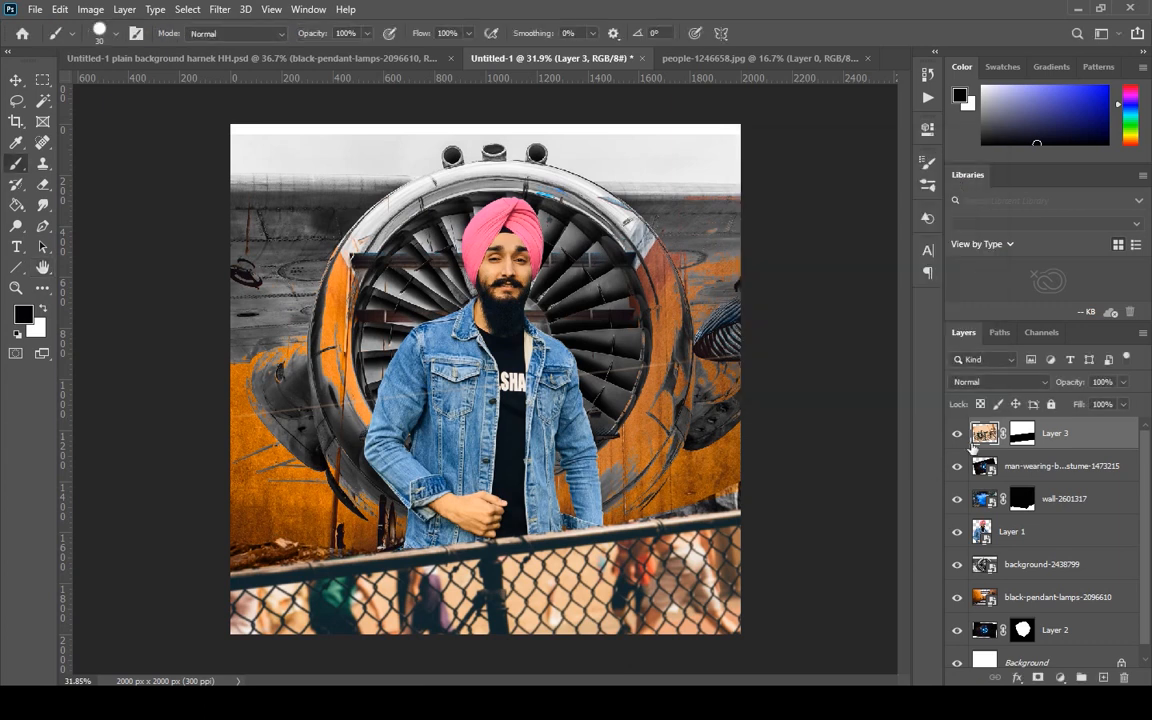
scroll(283, 566, "up", 2)
scroll(283, 566, "up", 3)
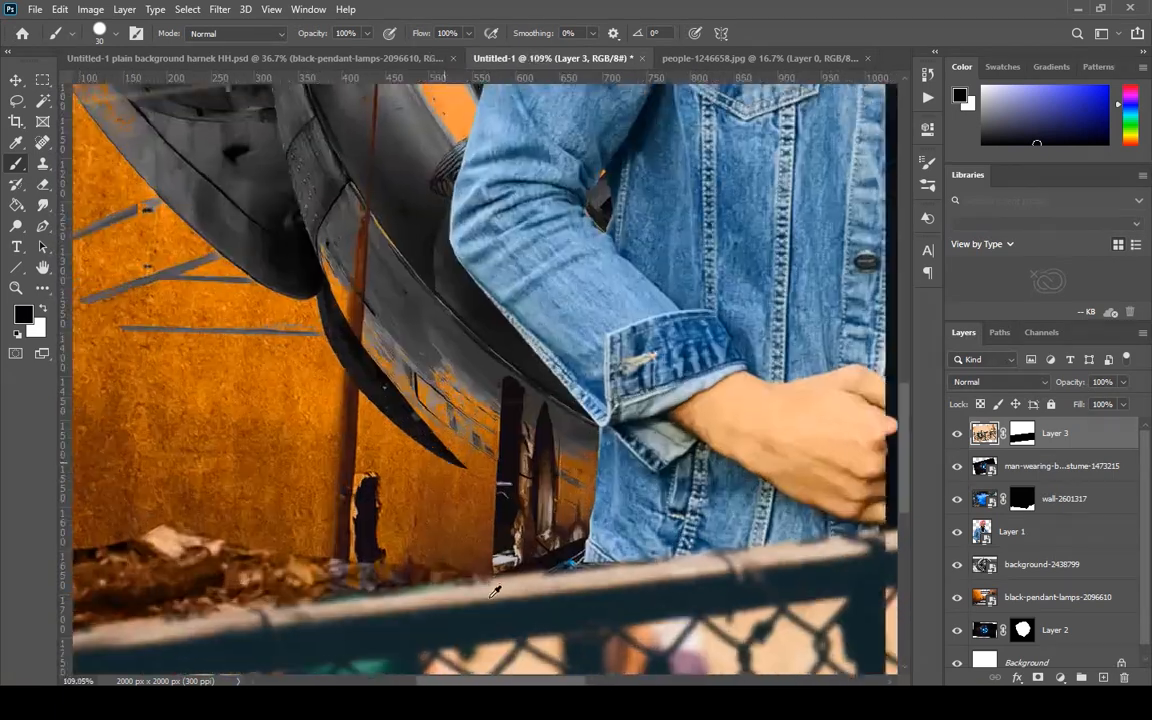
scroll(515, 578, "down", 5)
scroll(520, 575, "up", 2)
scroll(633, 545, "down", 3)
scroll(631, 545, "up", 2)
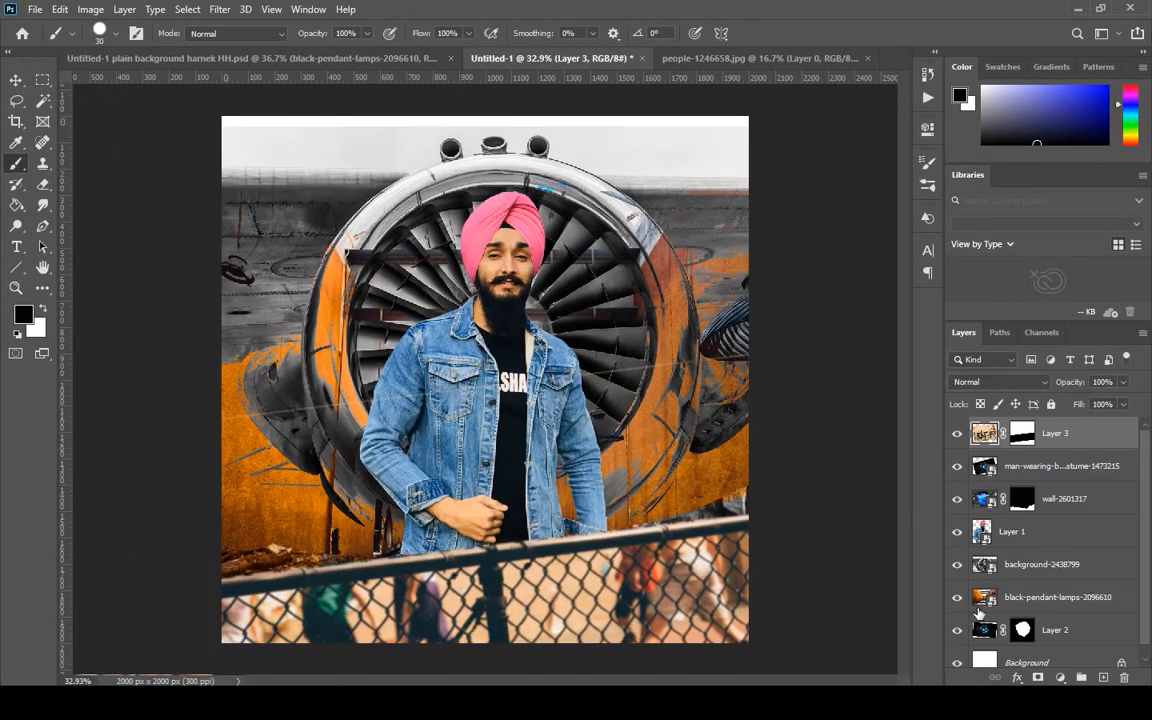
Open the source image of the black-pendant-lamps-2096610 smart object to view it, and return to the composite document.
left_click(979, 606)
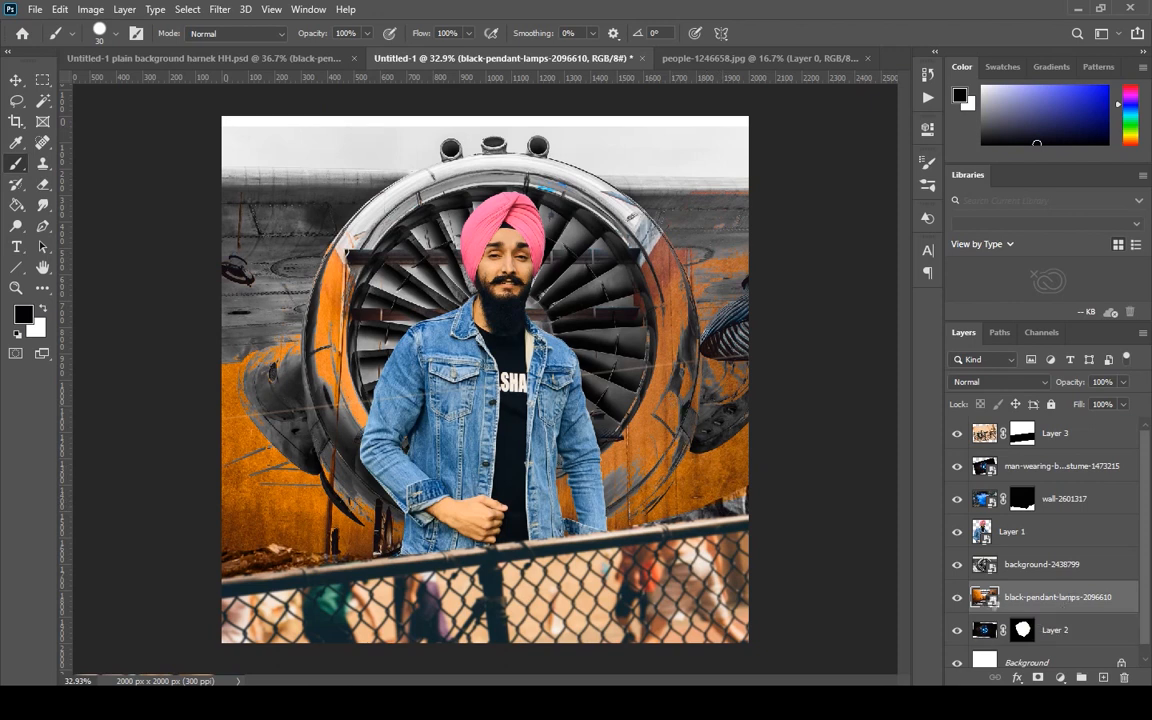
double_click(984, 597)
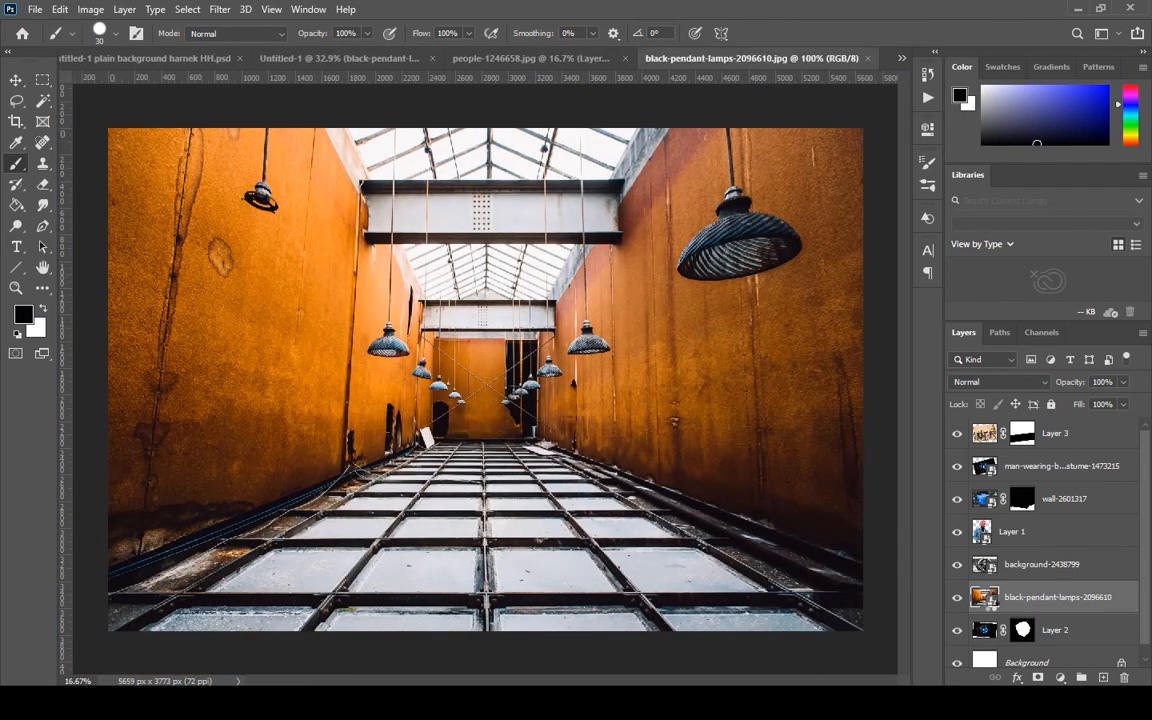
left_click(520, 59)
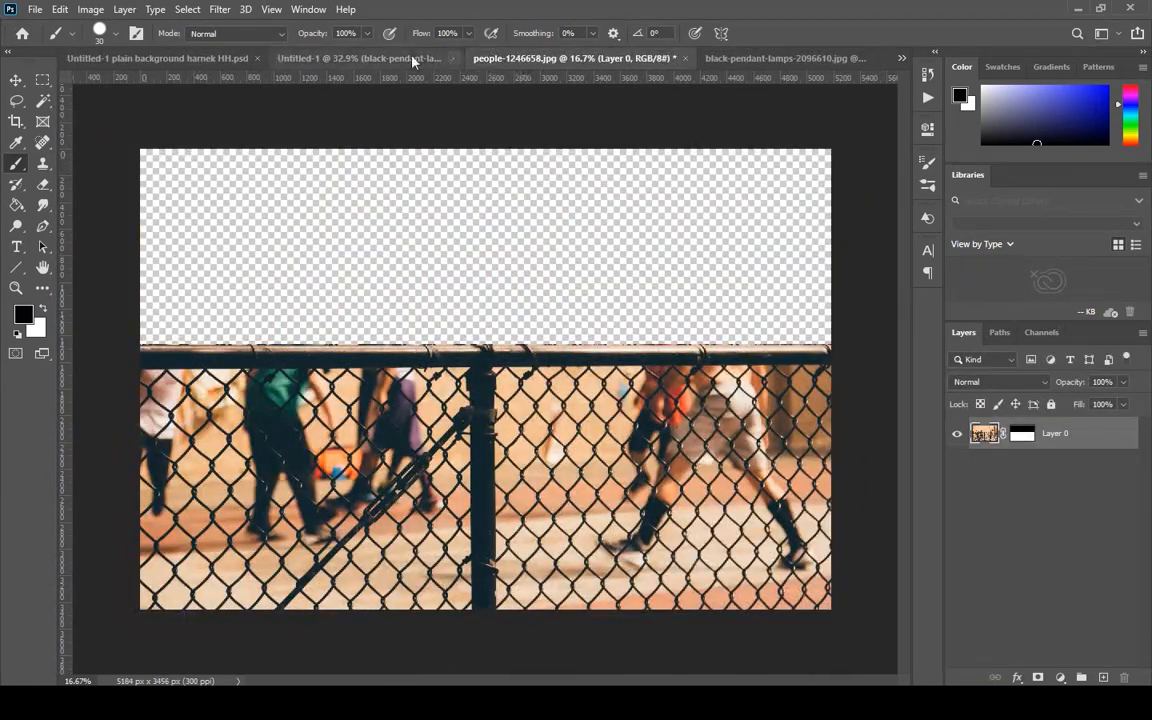
left_click(375, 58)
Shift the black-pendant-lamps-2096610 layer slightly to the right behind the turbine and apply the transform.
key("v")
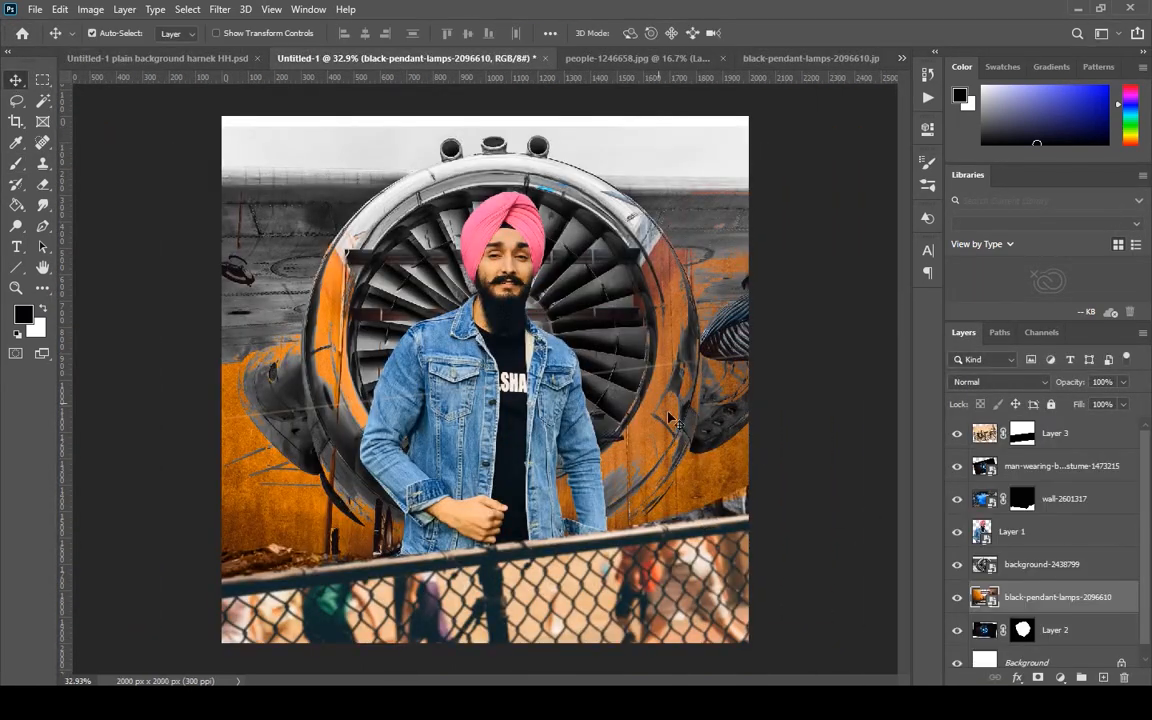
key("alt+bracketright")
left_click(1007, 597)
key("ctrl+t")
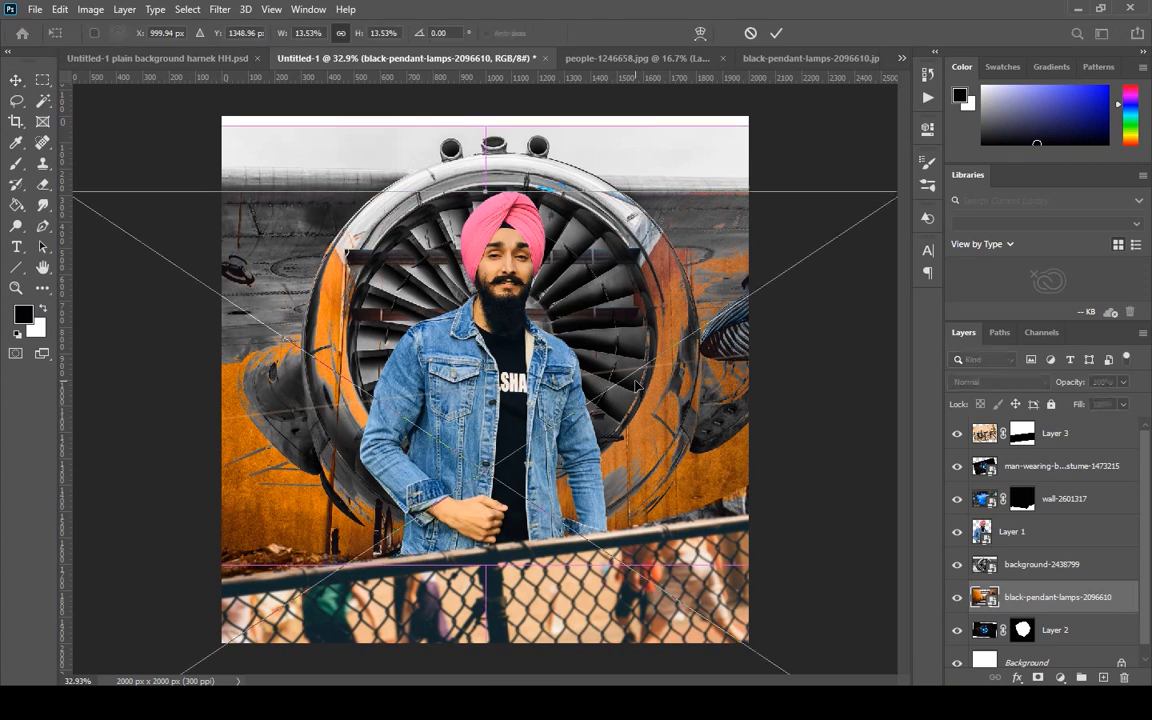
left_click_drag(583, 378, 618, 356)
key("Return")
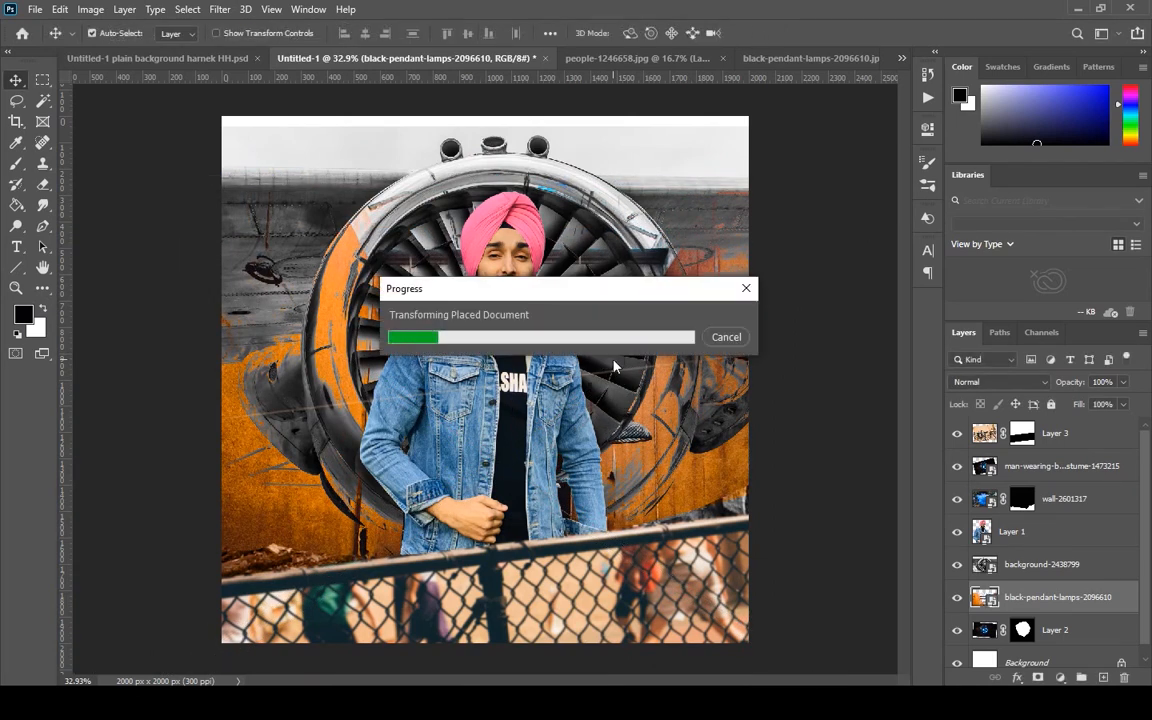
Erase on the wall-2601317 layer's mask to hide the leafy ground above the fence, and toggle the layer's visibility to check it.
left_click(995, 435)
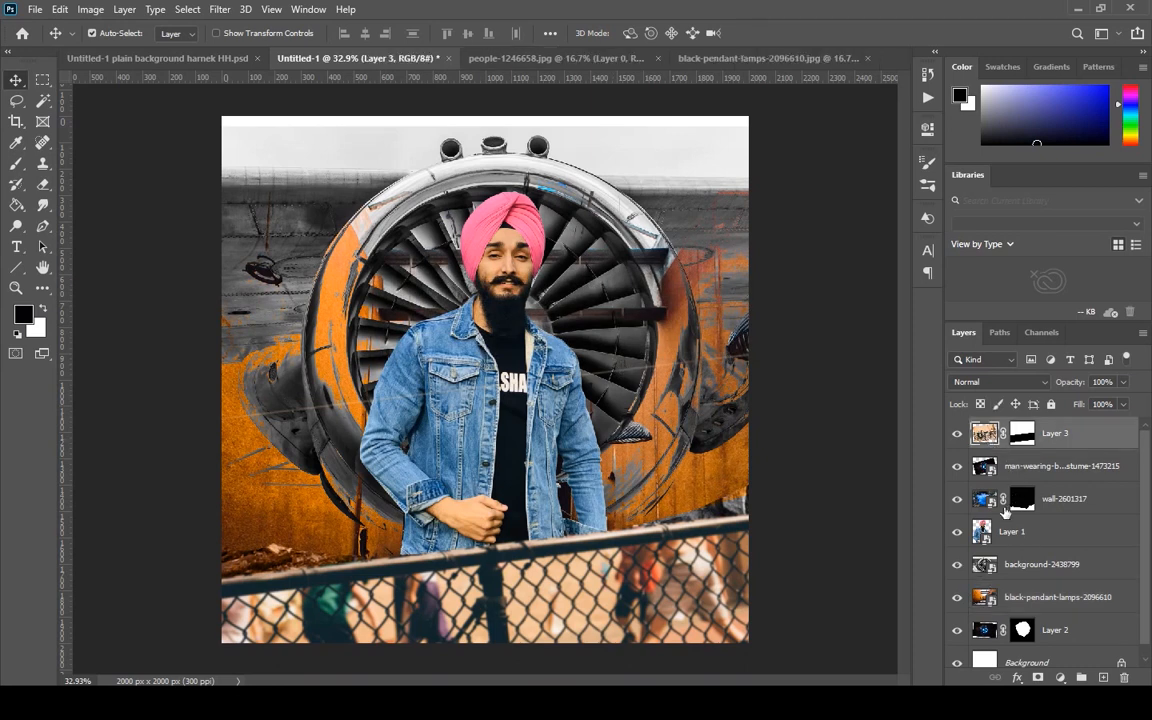
left_click(991, 499)
left_click(1021, 498)
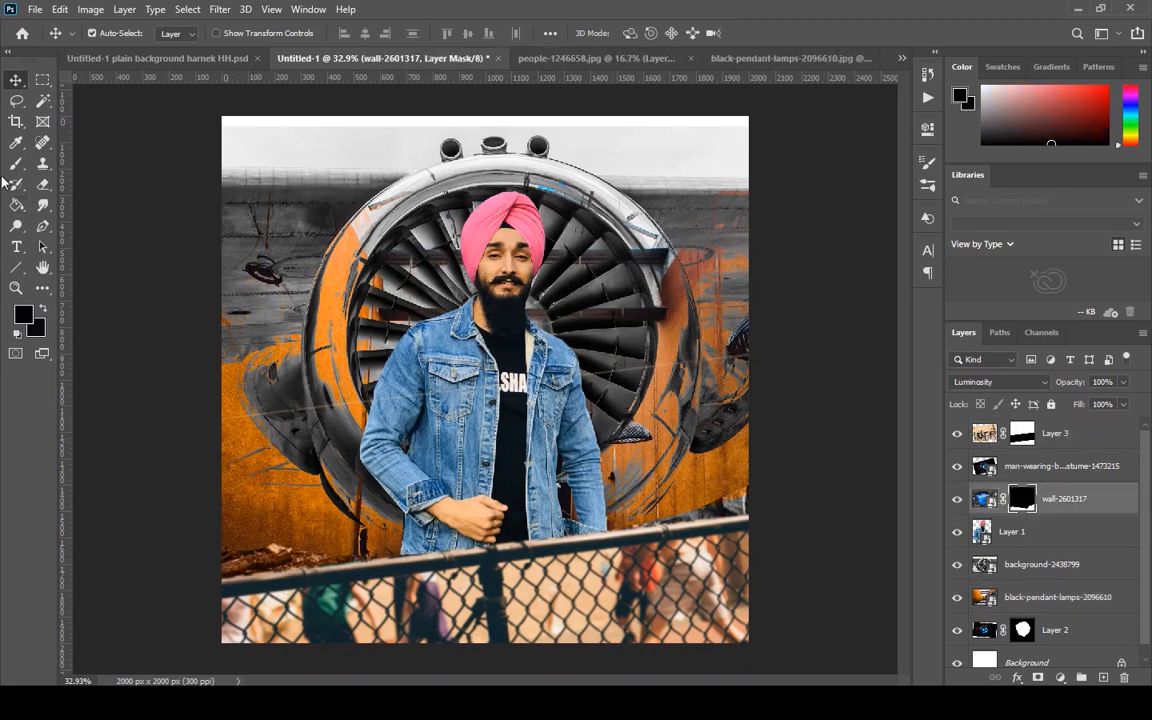
left_click(42, 184)
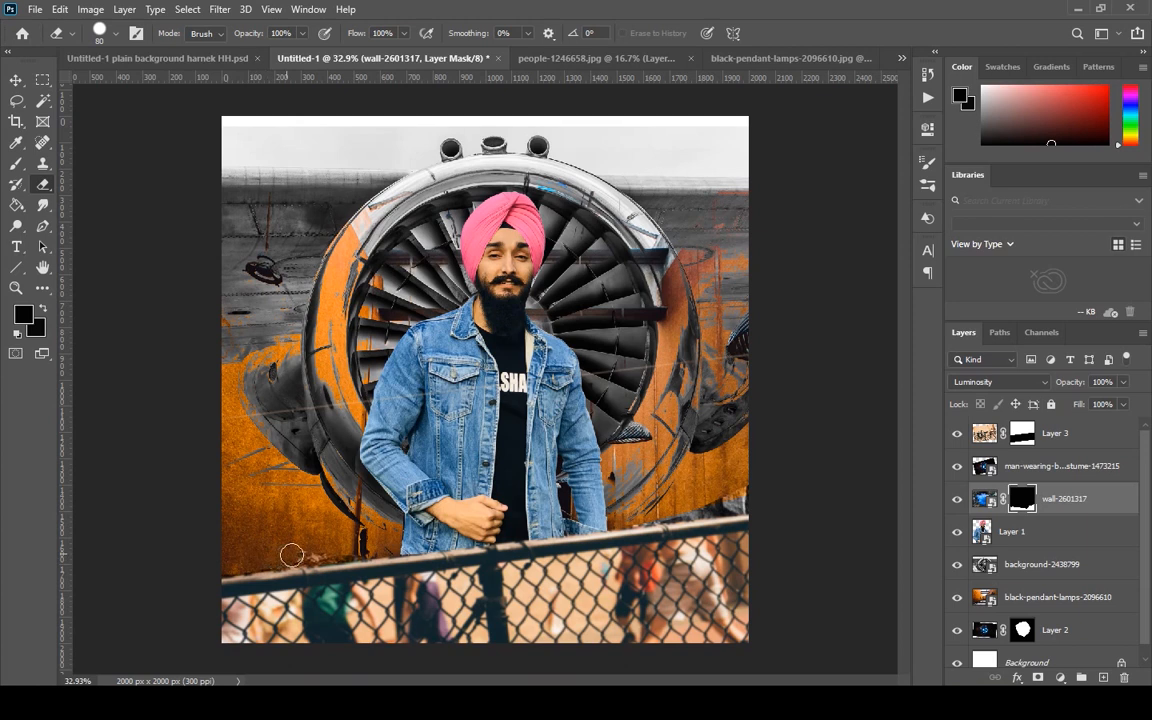
left_click_drag(291, 555, 391, 546)
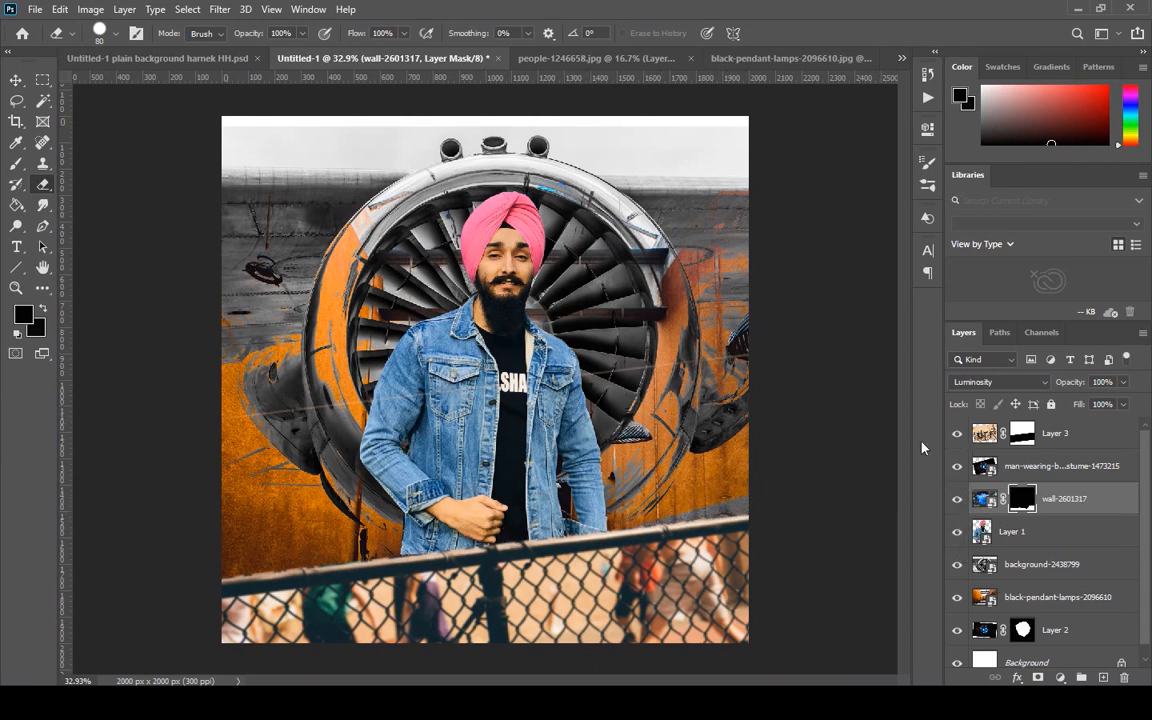
left_click(958, 500)
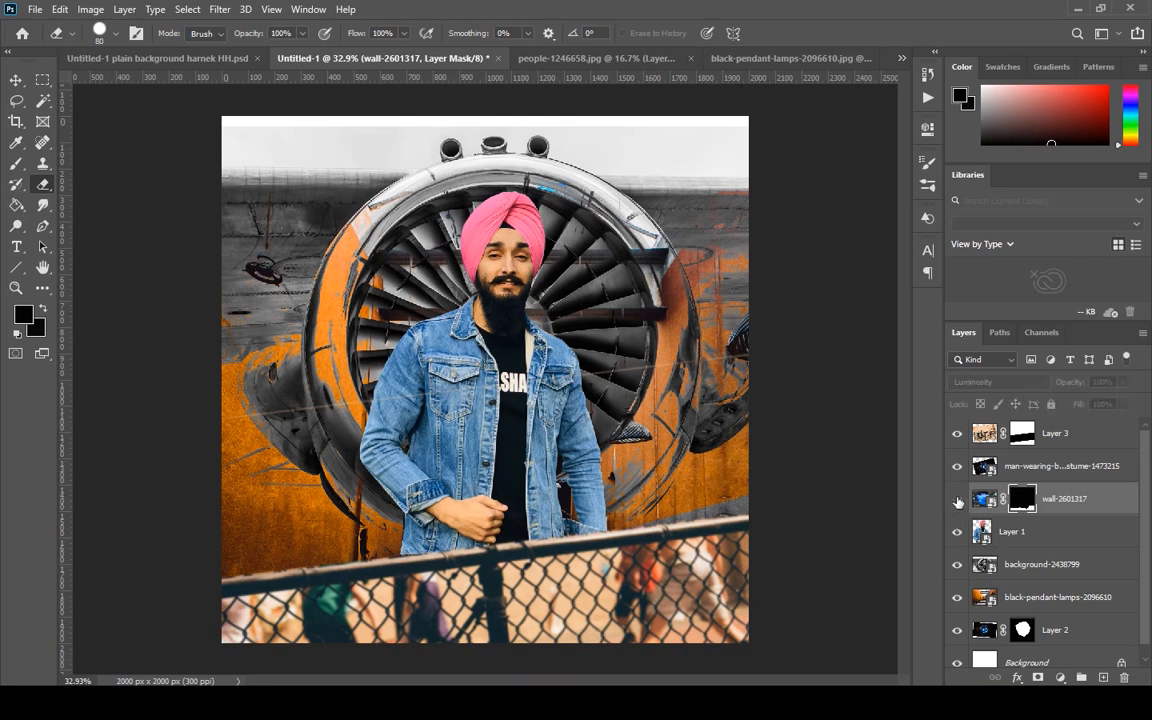
left_click(958, 498)
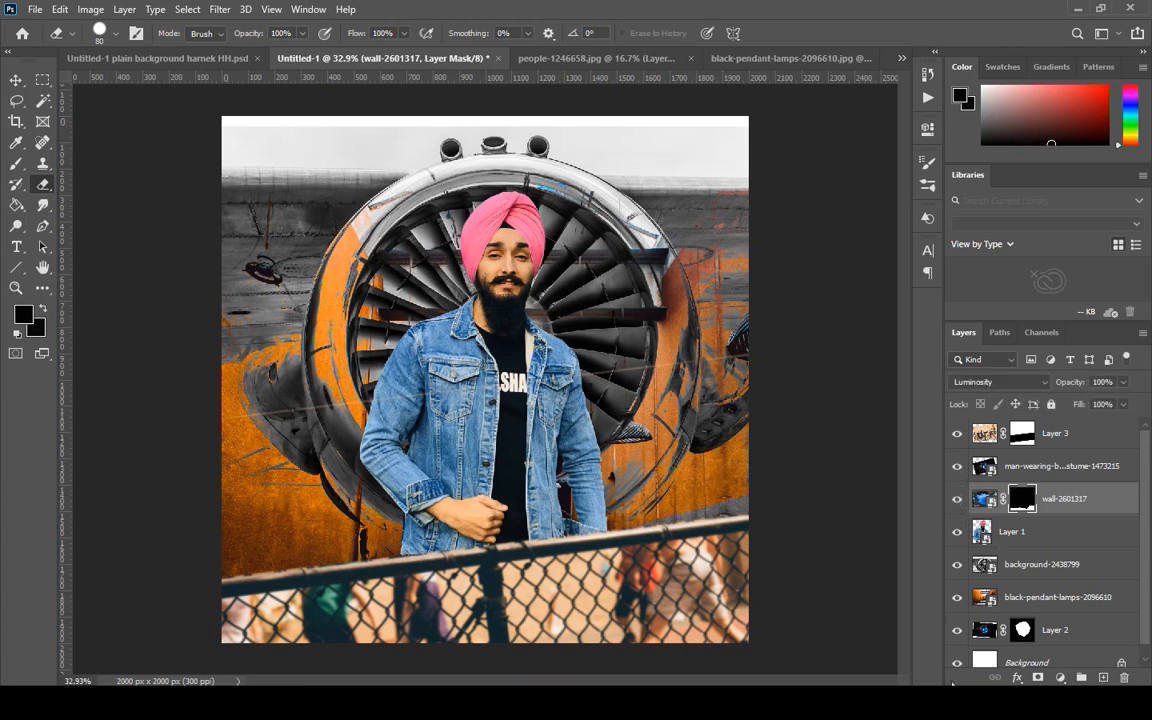
scroll(1000, 587, "down", 1)
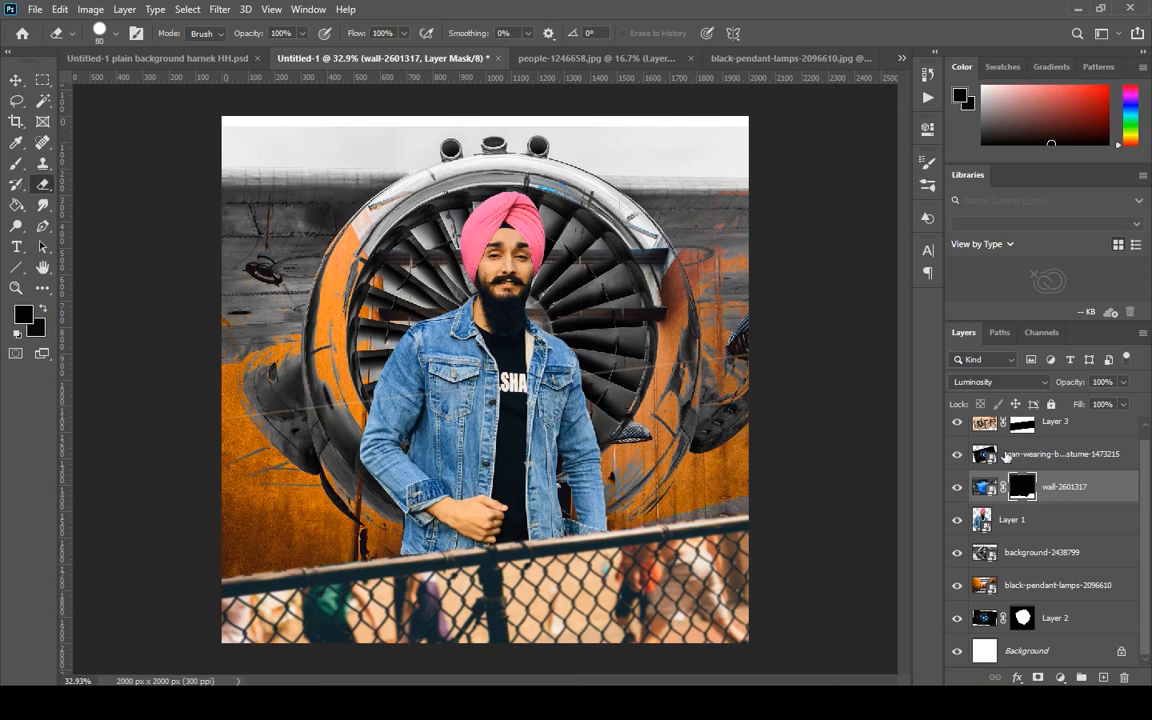
Try the man-wearing-black-and-blue-mask-costume-1473215 layer above Layer 3, and return it to its place above wall-2601317.
left_click_drag(1006, 455, 1062, 430)
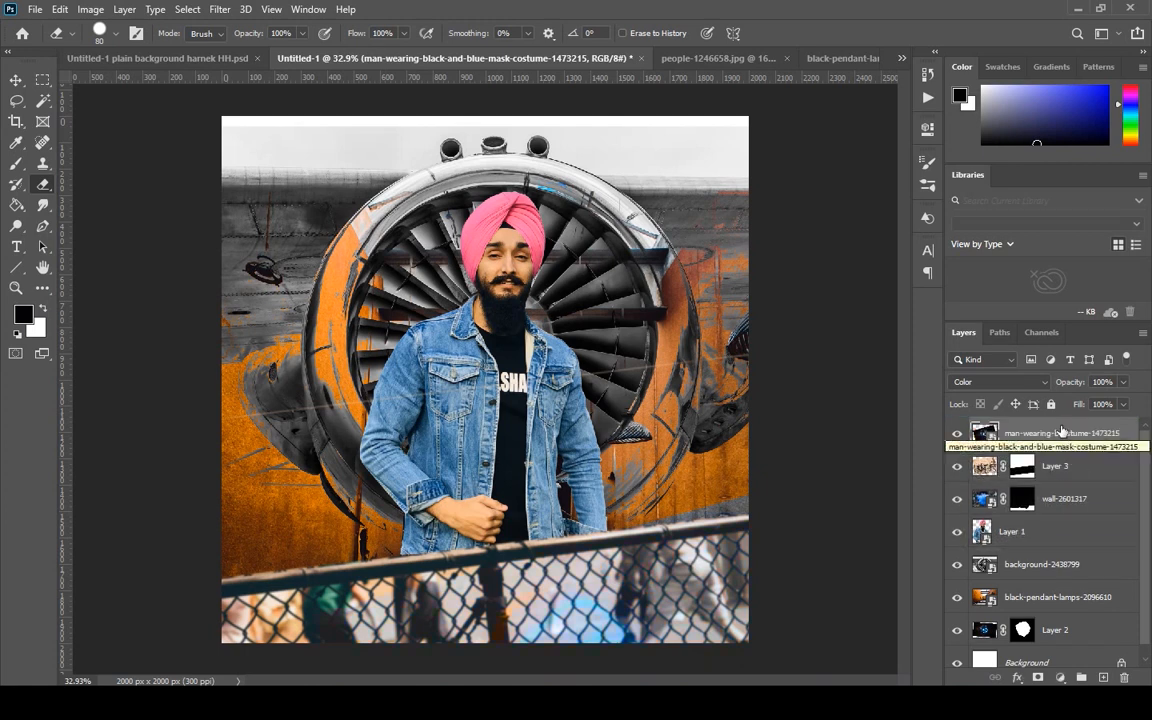
left_click(982, 628)
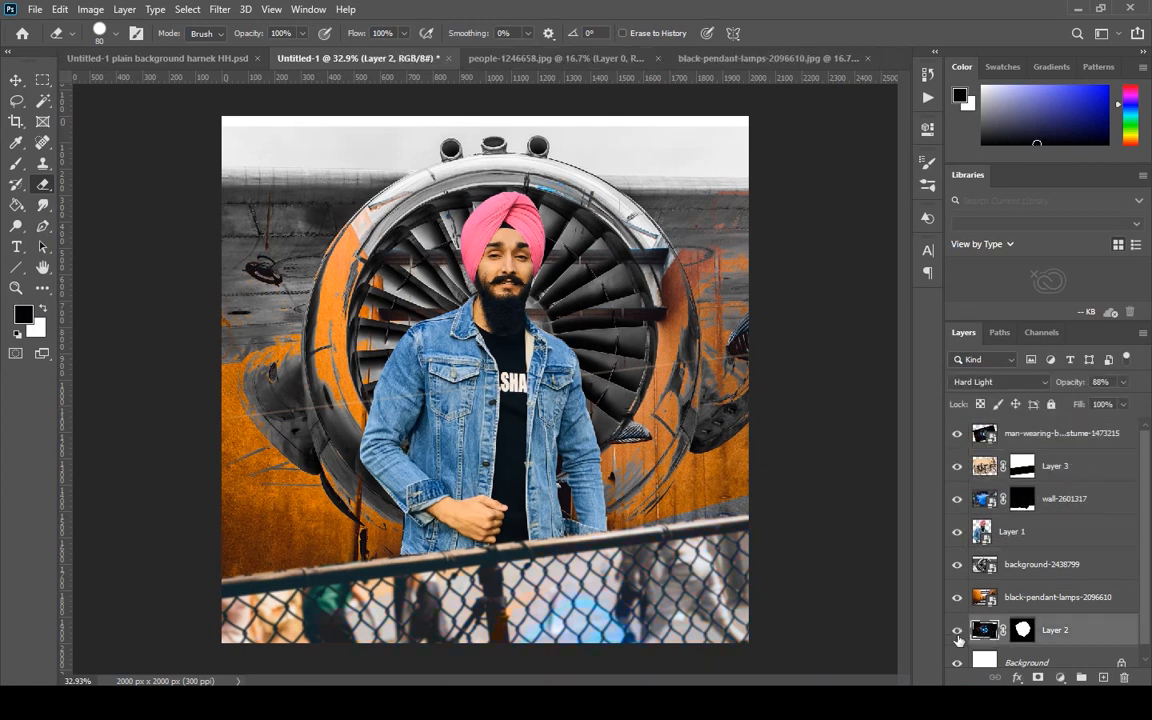
left_click_drag(1045, 434, 1032, 502)
Reorder the layers so the fence in Layer 3 is topmost, followed by the man in Layer 1 and the neon mask in Layer 2.
left_click_drag(1058, 633, 1063, 412)
left_click_drag(1066, 635, 1085, 425)
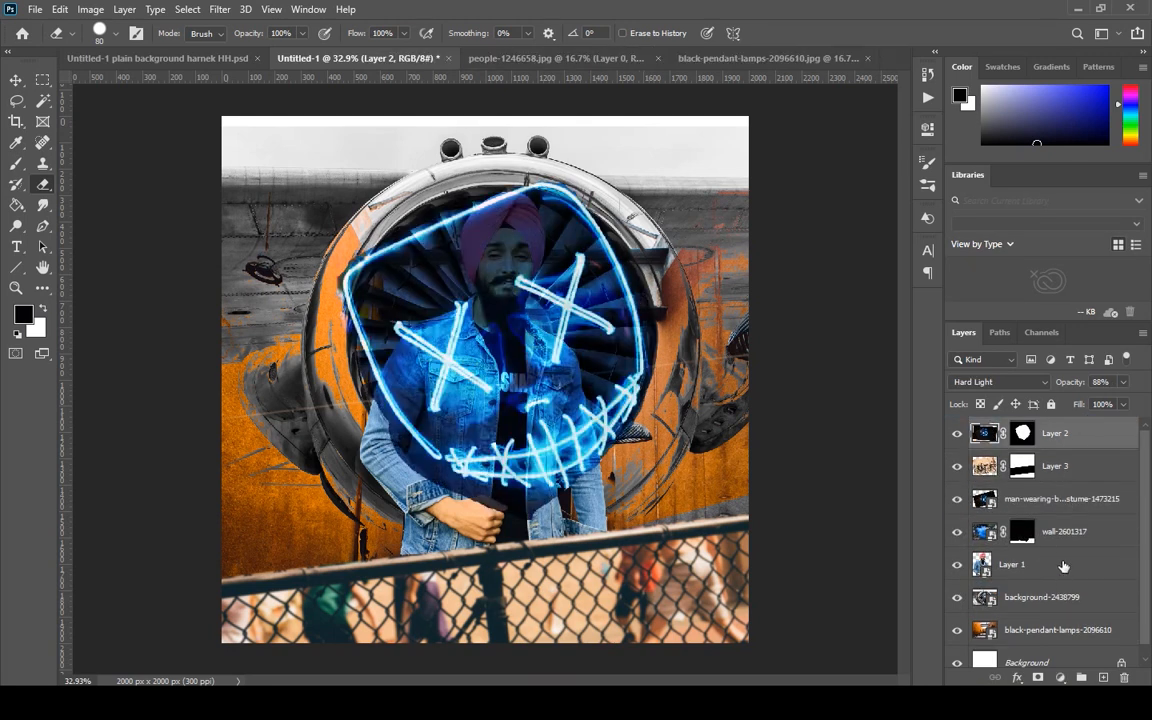
left_click_drag(1063, 566, 1060, 420)
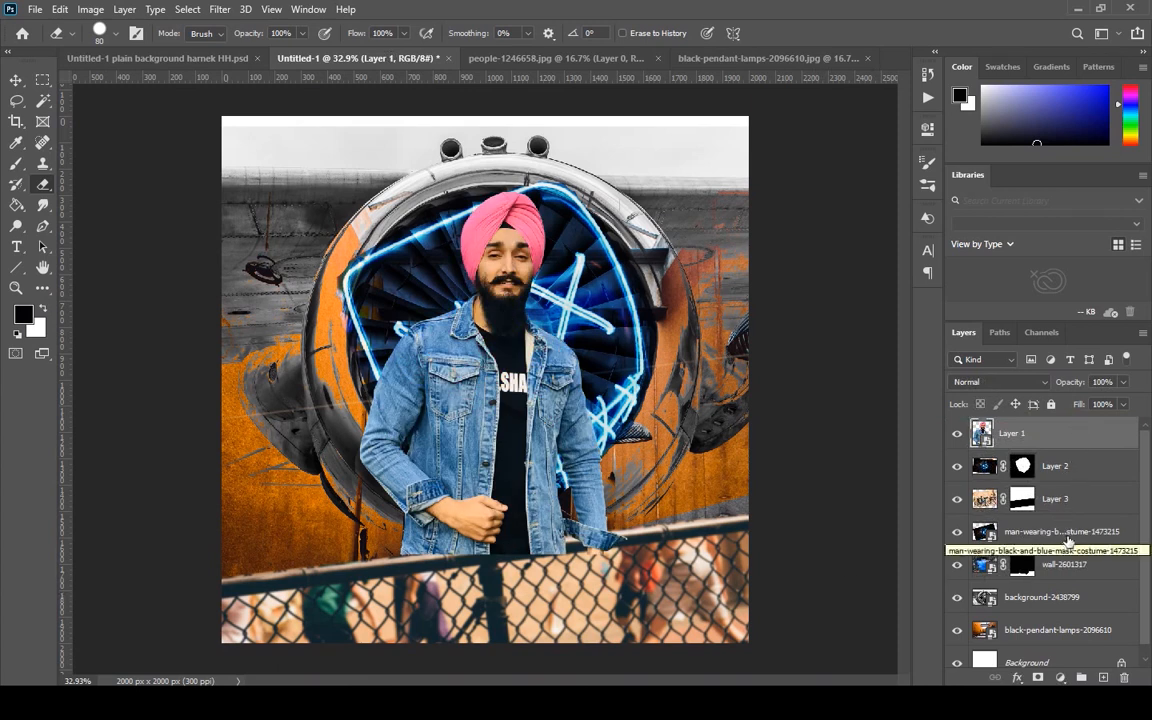
left_click_drag(1094, 502, 1074, 423)
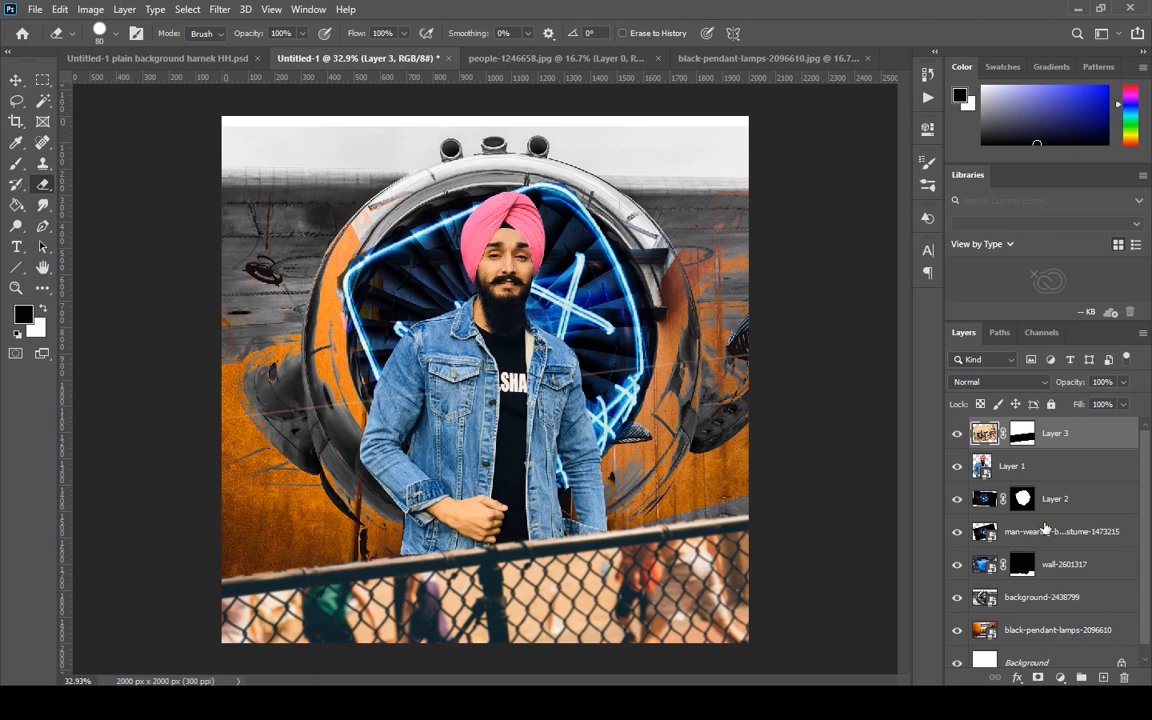
Scale the black-pendant-lamps-2096610 layer to about 14.24% and centre it horizontally on the canvas behind the turbine.
left_click(1067, 635)
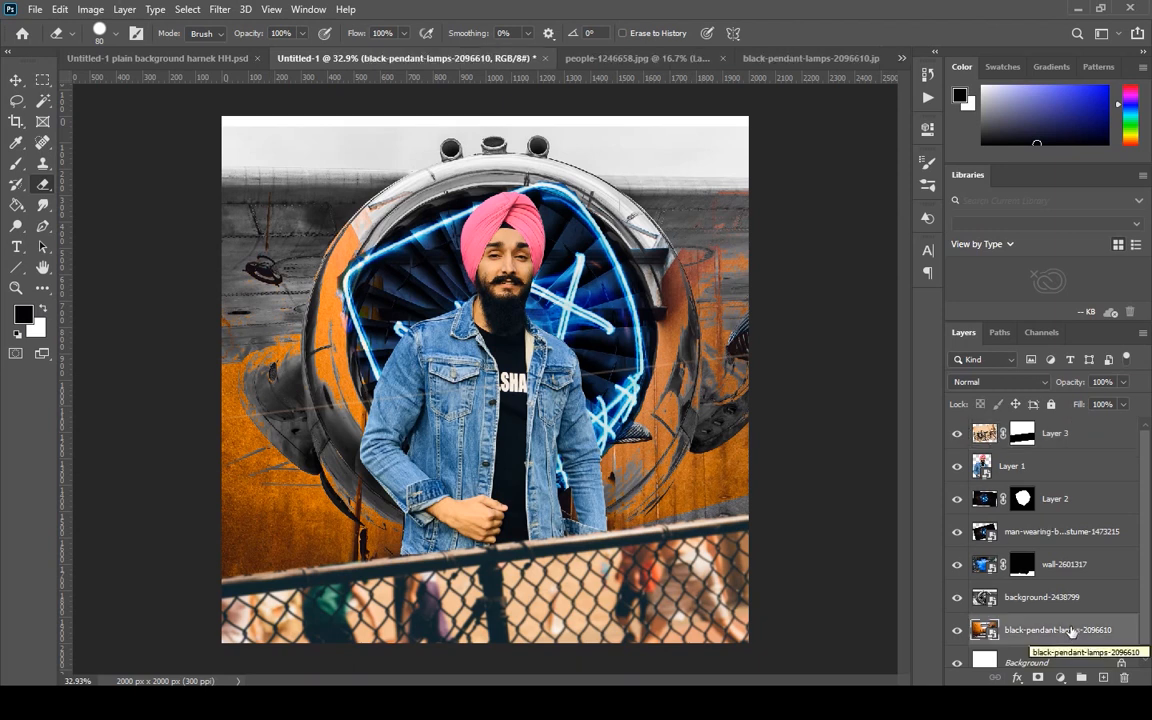
key("ctrl+t")
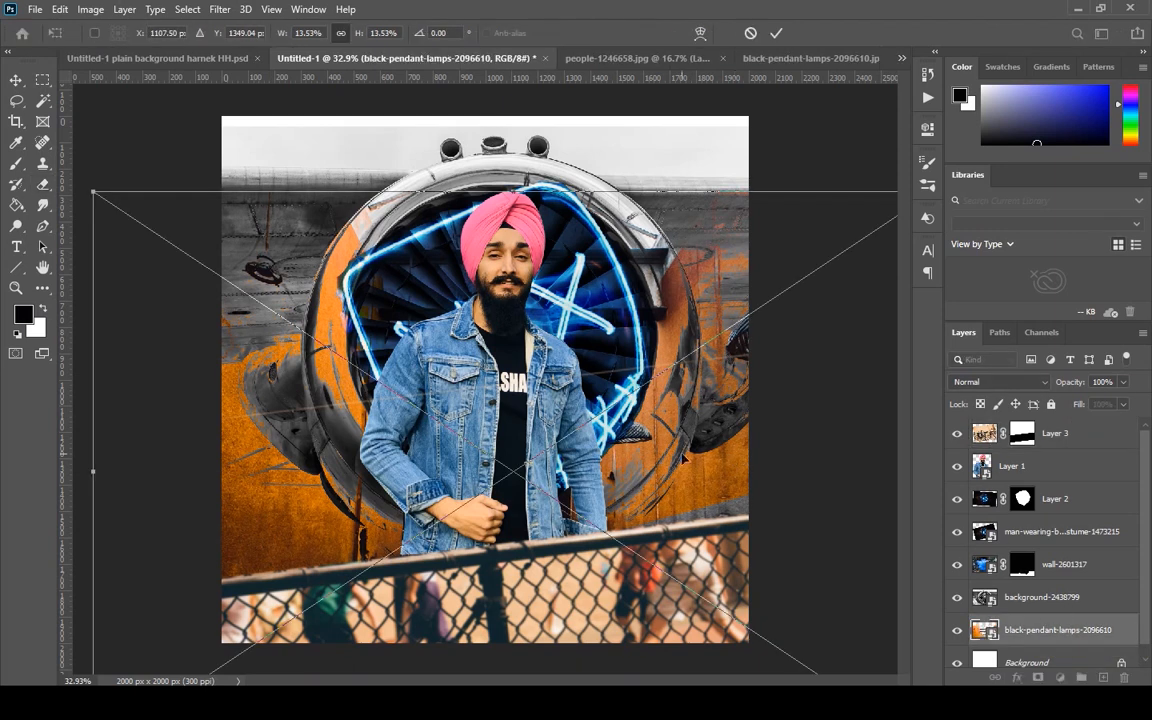
left_click_drag(541, 217, 602, 316)
left_click_drag(94, 203, 49, 174)
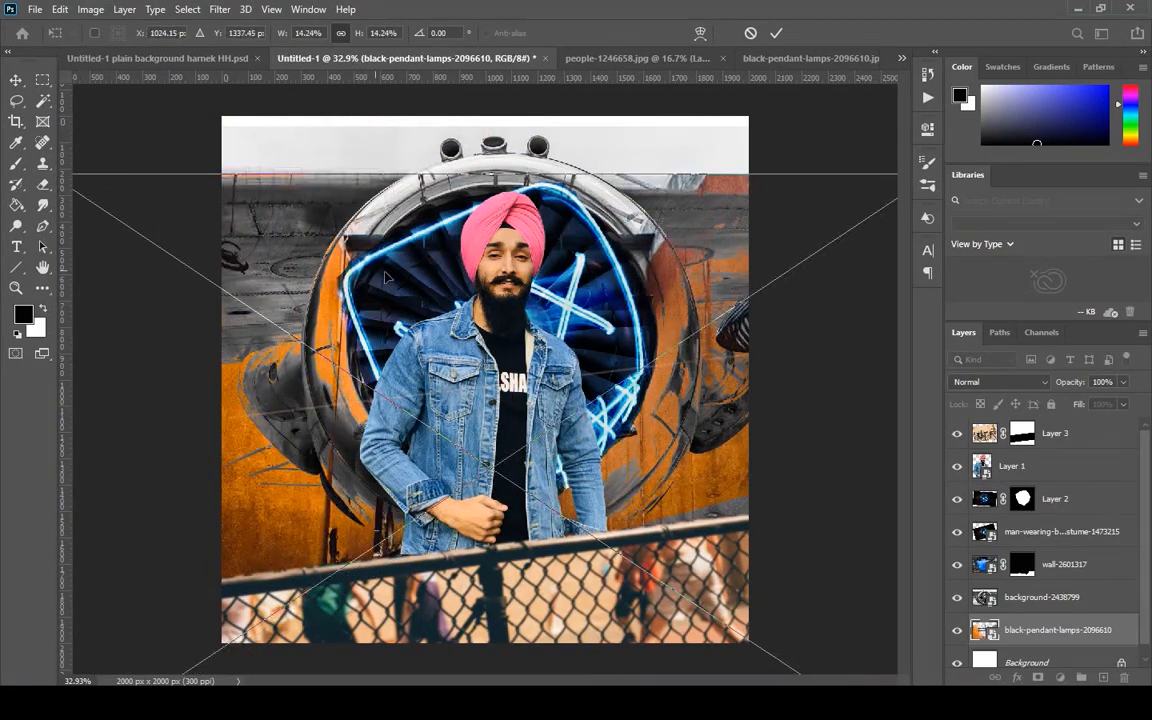
mouse_move(454, 304)
left_mouse_down()
mouse_move(462, 318)
mouse_move(455, 291)
mouse_move(451, 313)
mouse_move(450, 301)
left_mouse_up()
key("Return")
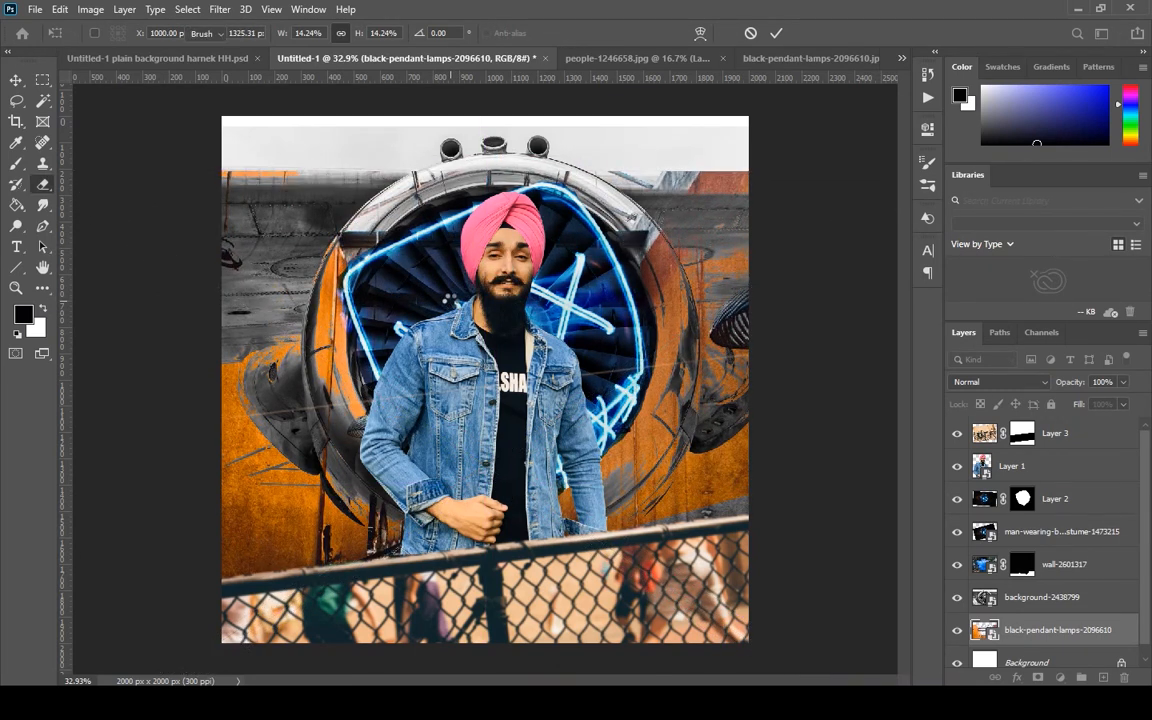
Enlarge the man-wearing-black-and-blue-mask-costume-1473215 layer to about 12.03% and position it over the turbine.
left_click(1030, 540)
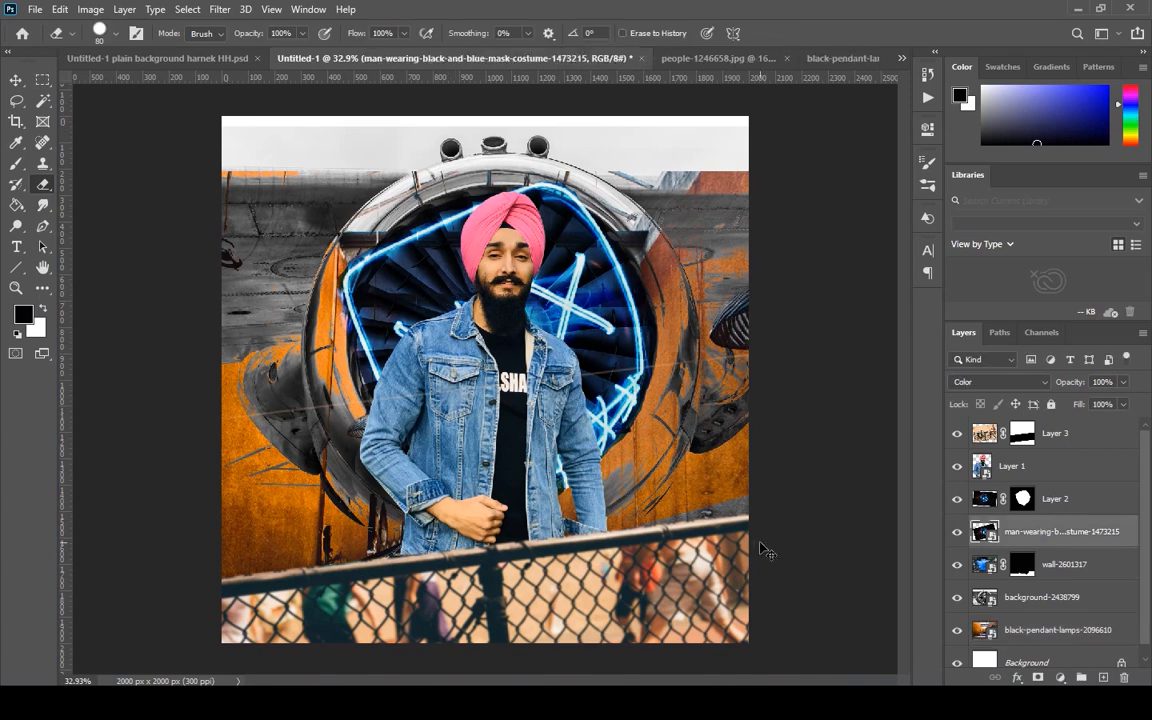
key("ctrl+t")
left_click_drag(793, 479, 719, 564)
left_click_drag(624, 640, 564, 248)
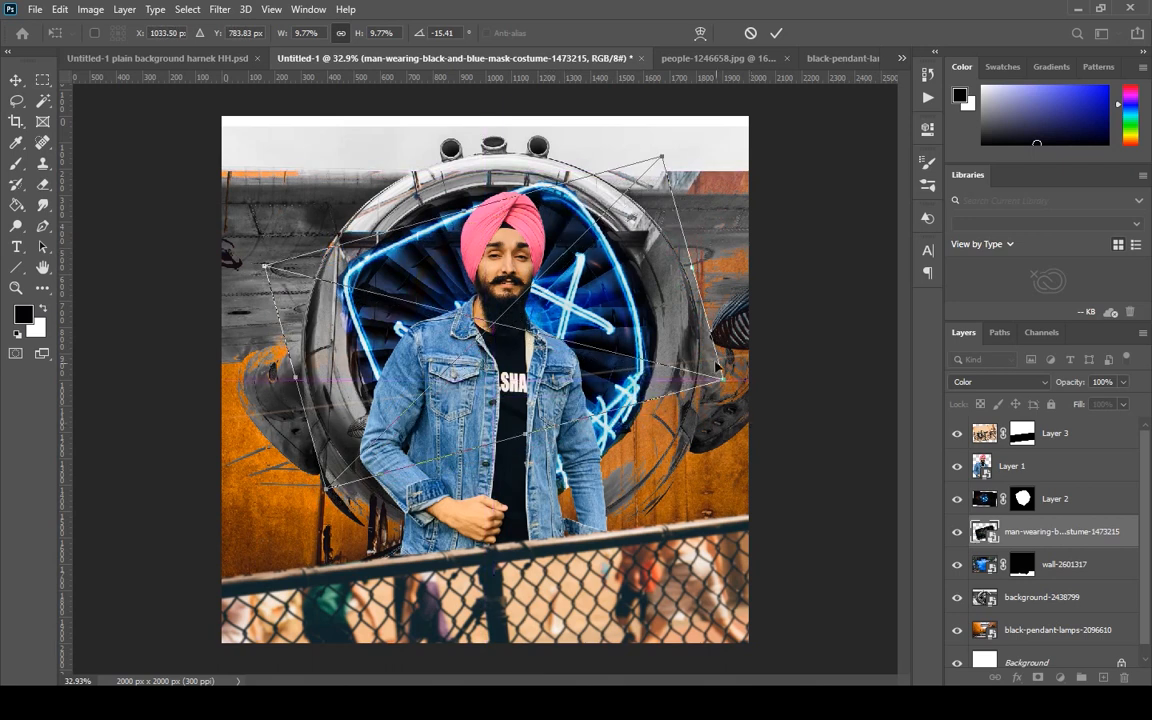
left_click_drag(722, 380, 809, 489)
mouse_move(604, 341)
left_mouse_down()
mouse_move(535, 325)
mouse_move(535, 315)
left_mouse_up()
key("Return")
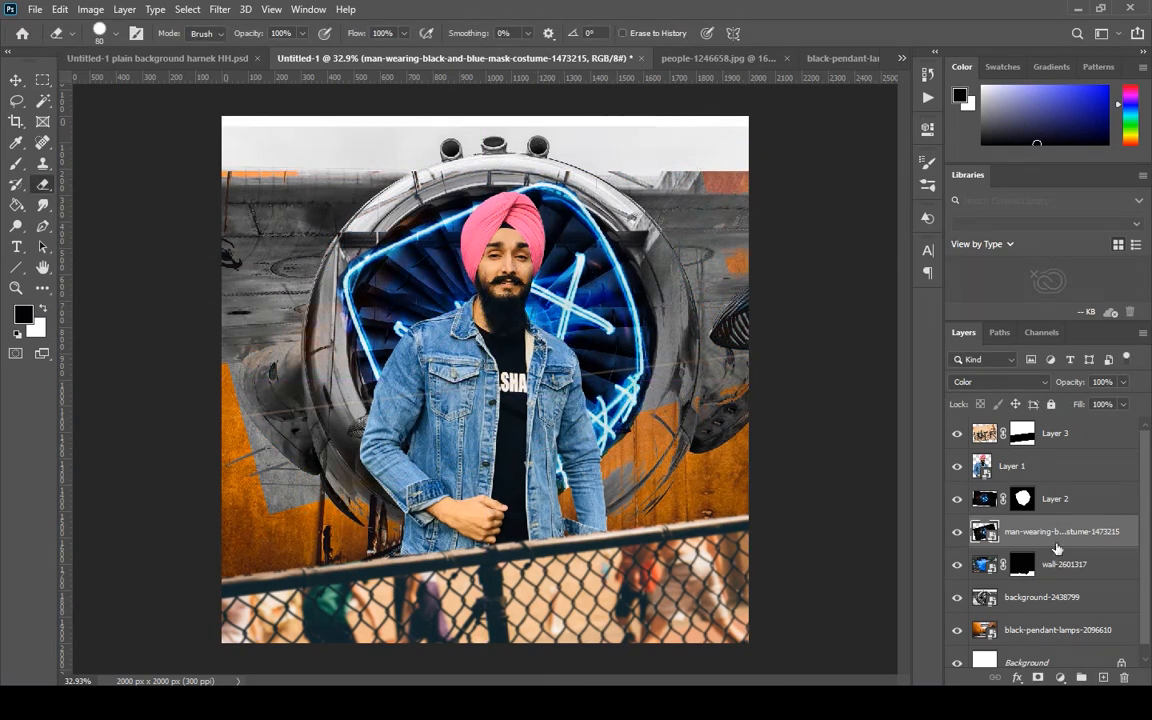
Shrink the man-wearing-black-and-blue-mask-costume-1473215 layer to about 6.43% within the turbine and set its blend mode to Normal.
key("ctrl+t")
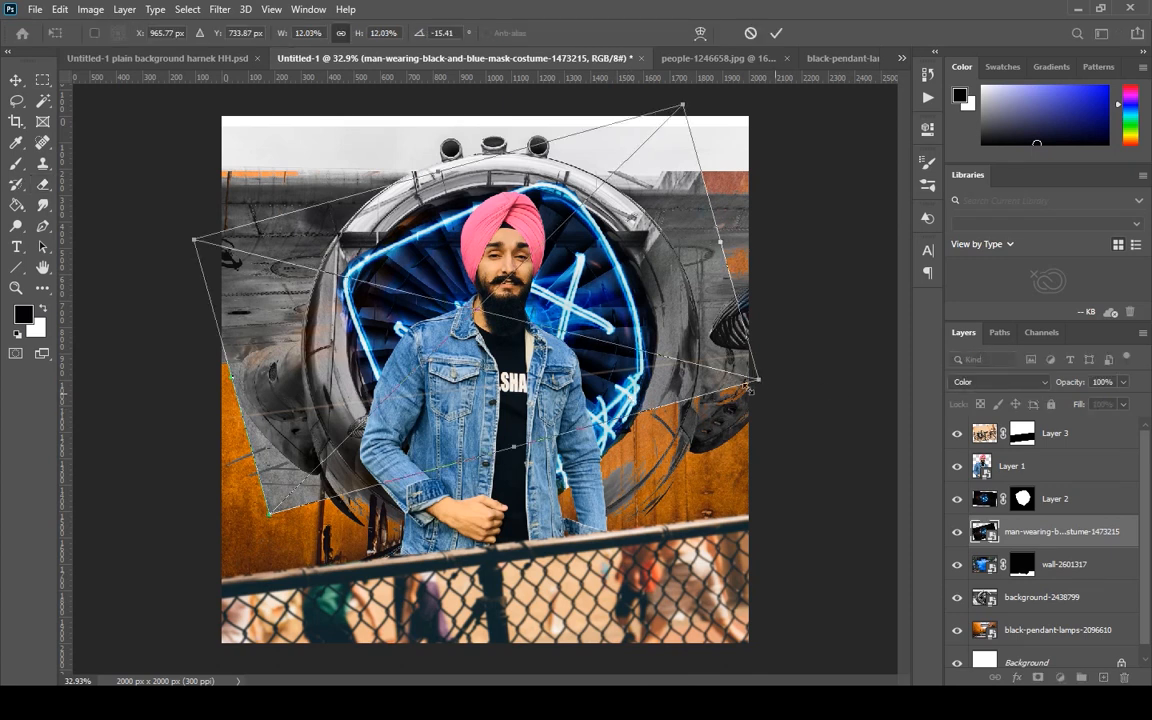
left_click_drag(749, 389, 573, 341)
left_click(988, 382)
left_click(1023, 305)
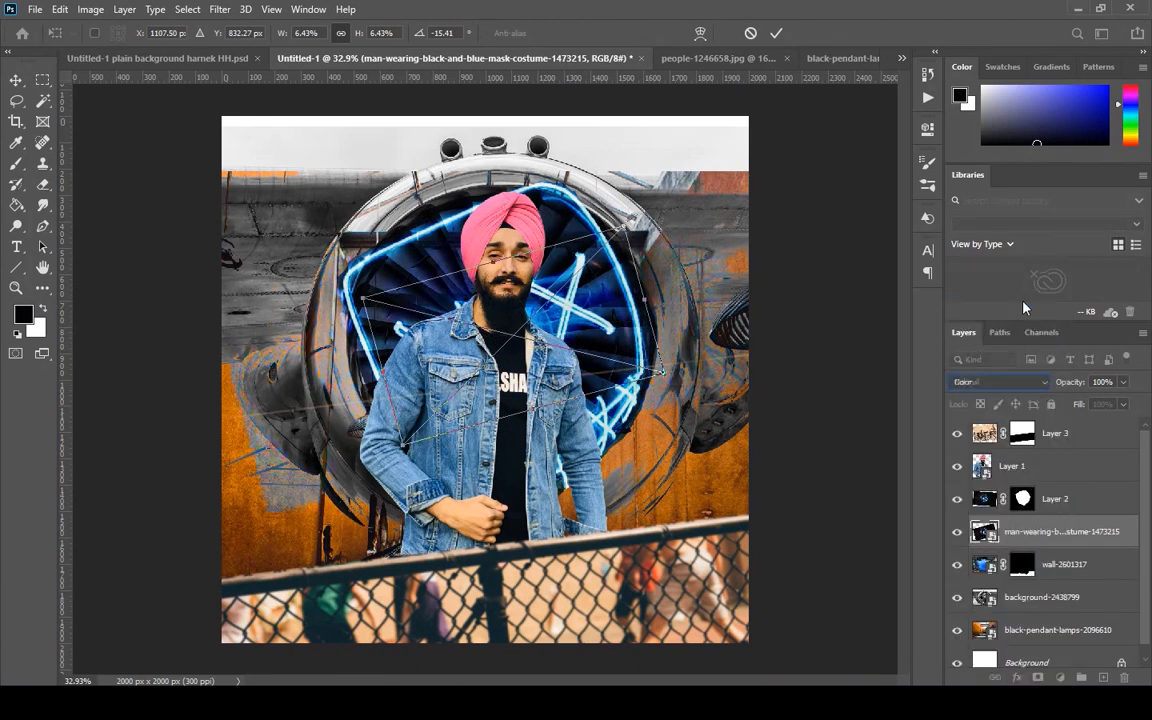
key("Return")
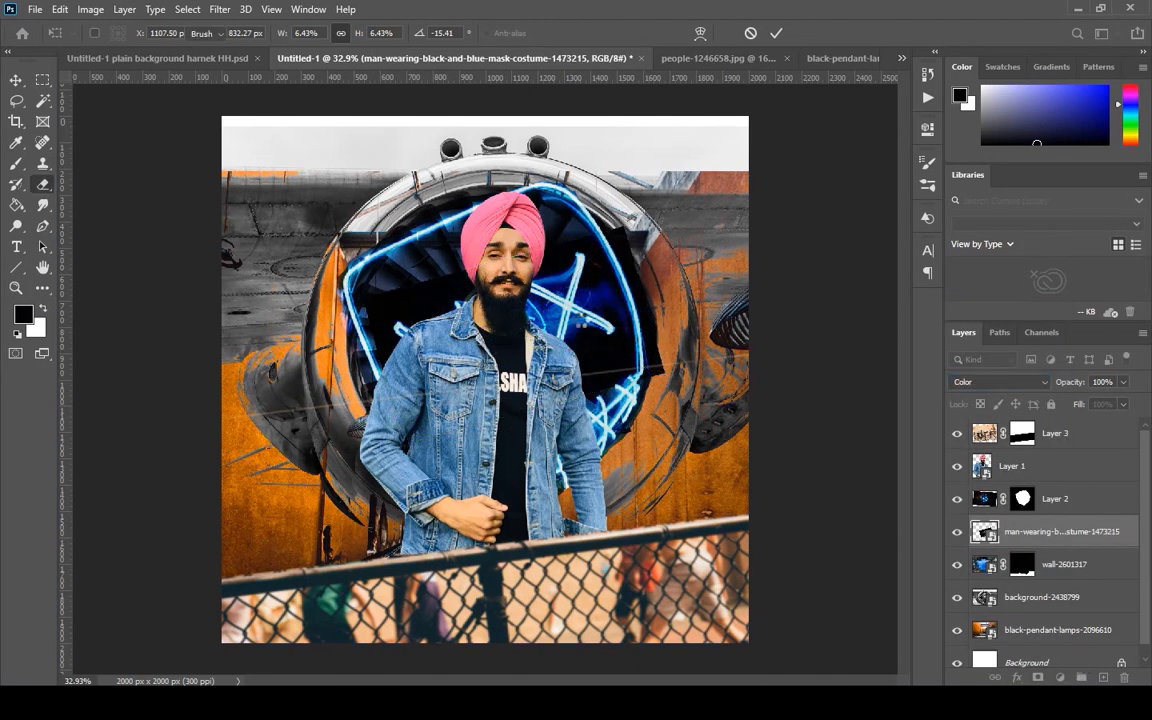
Add a mask to the man-wearing-black-and-blue-mask-costume-1473215 layer and erase its dark areas over the turbine blades.
left_click(1037, 677)
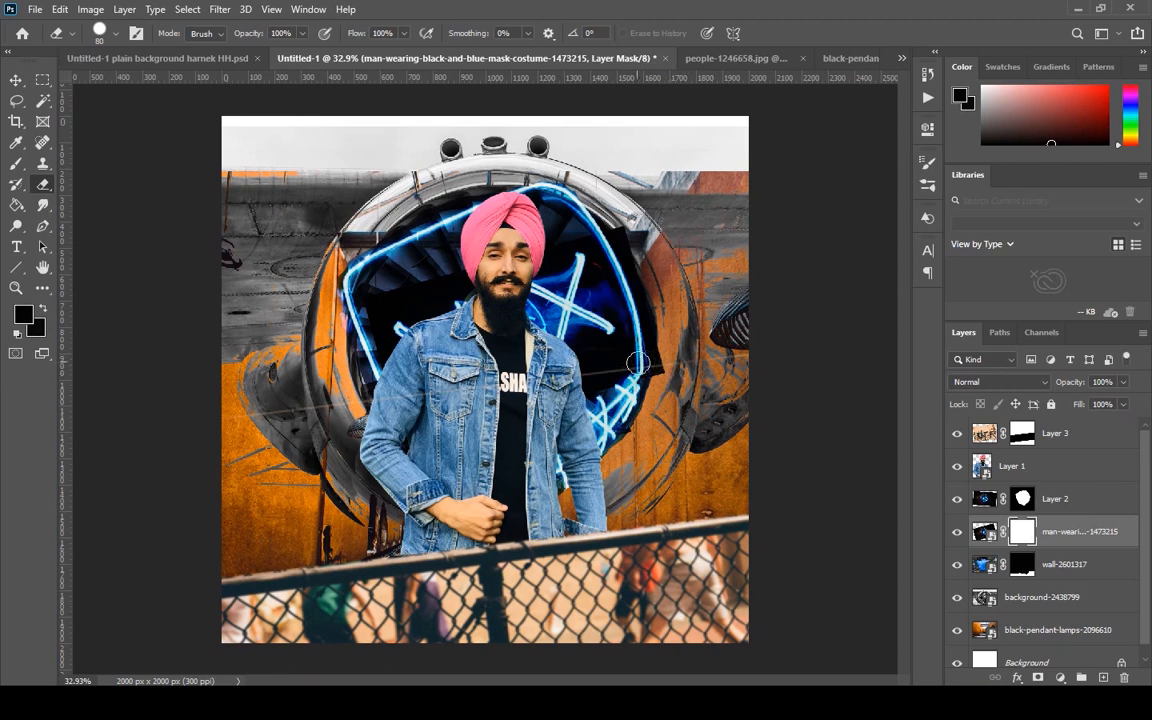
mouse_move(594, 333)
left_mouse_down()
mouse_move(639, 332)
mouse_move(658, 346)
mouse_move(600, 222)
mouse_move(580, 250)
mouse_move(560, 248)
mouse_move(570, 335)
mouse_move(616, 338)
mouse_move(607, 383)
mouse_move(645, 423)
mouse_move(571, 273)
left_mouse_up()
mouse_move(411, 271)
left_mouse_down()
mouse_move(440, 286)
mouse_move(370, 322)
mouse_move(416, 325)
left_mouse_up()
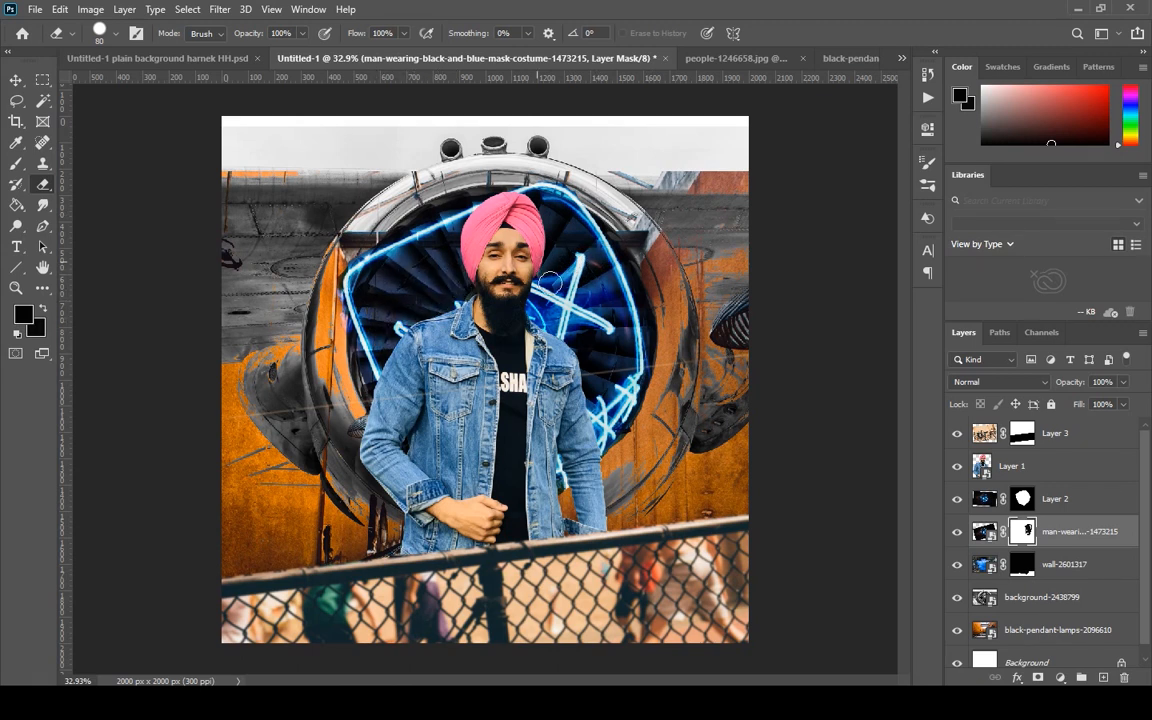
Enlarge the masked man-wearing-black-and-blue-mask-costume-1473215 layer to about 205.36% and reposition it over the turbine.
key("ctrl+t")
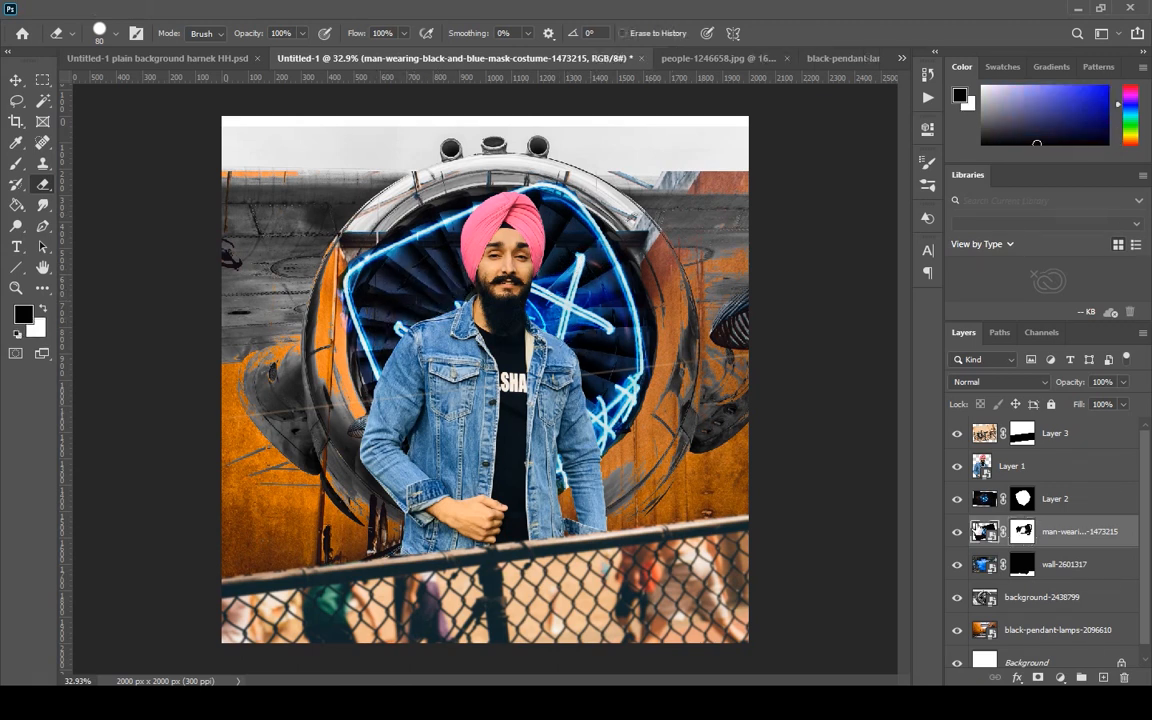
left_click_drag(663, 223, 756, 158)
left_click_drag(577, 282, 438, 257)
left_click_drag(617, 421, 842, 585)
left_click_drag(545, 319, 517, 325)
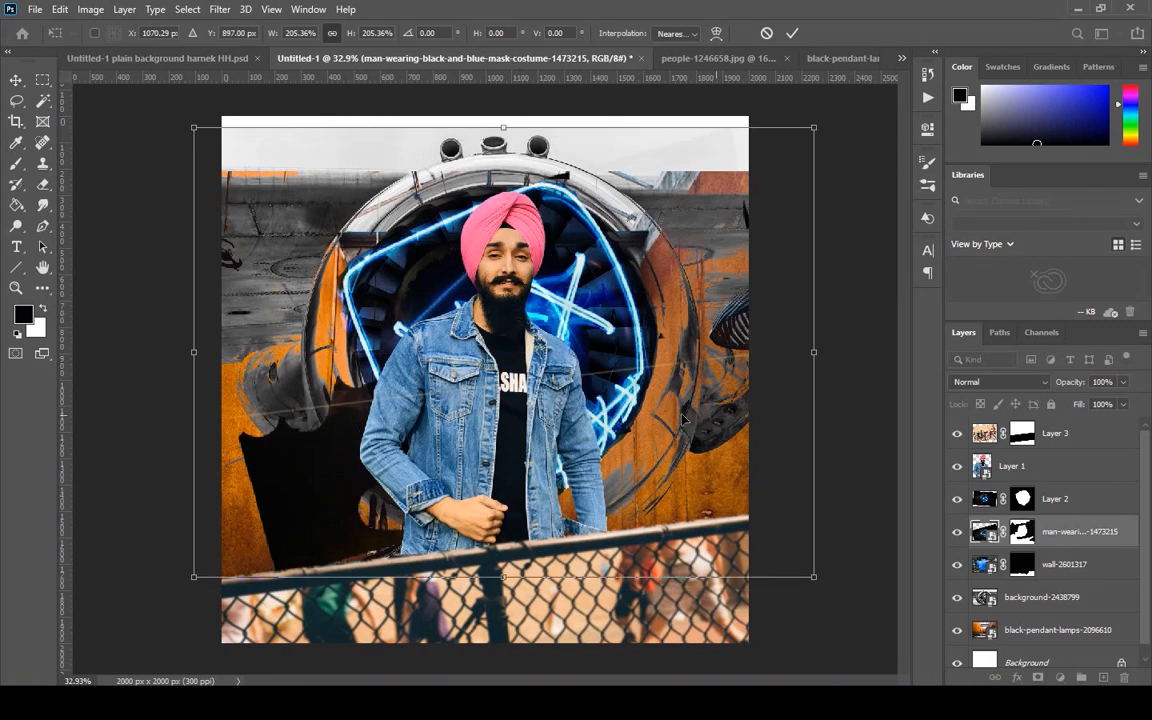
key("Return")
Enlarge the eraser to 250 px and mask out the costume layer's black area at the turbine's lower left.
key("e")
left_click(1022, 531)
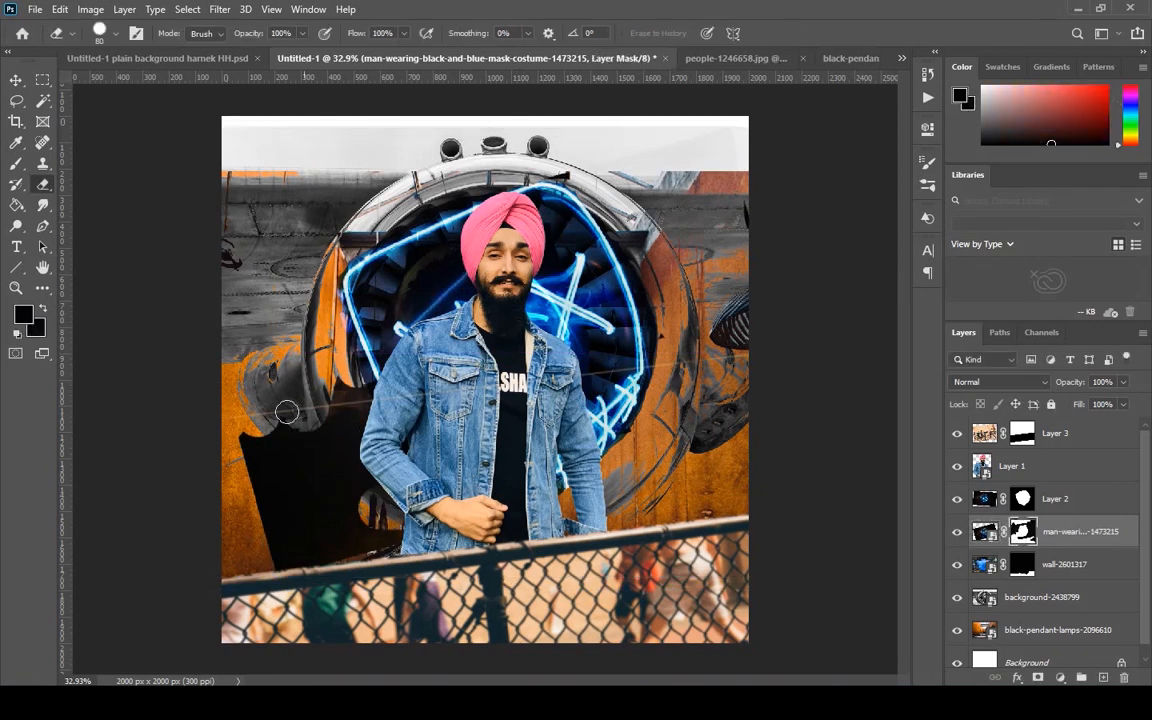
left_click_drag(242, 372, 268, 450)
key("bracketright")
key("bracketright")
key("bracketright")
key("bracketright")
key("bracketright")
mouse_move(236, 405)
left_mouse_down()
mouse_move(290, 405)
mouse_move(402, 517)
left_mouse_up()
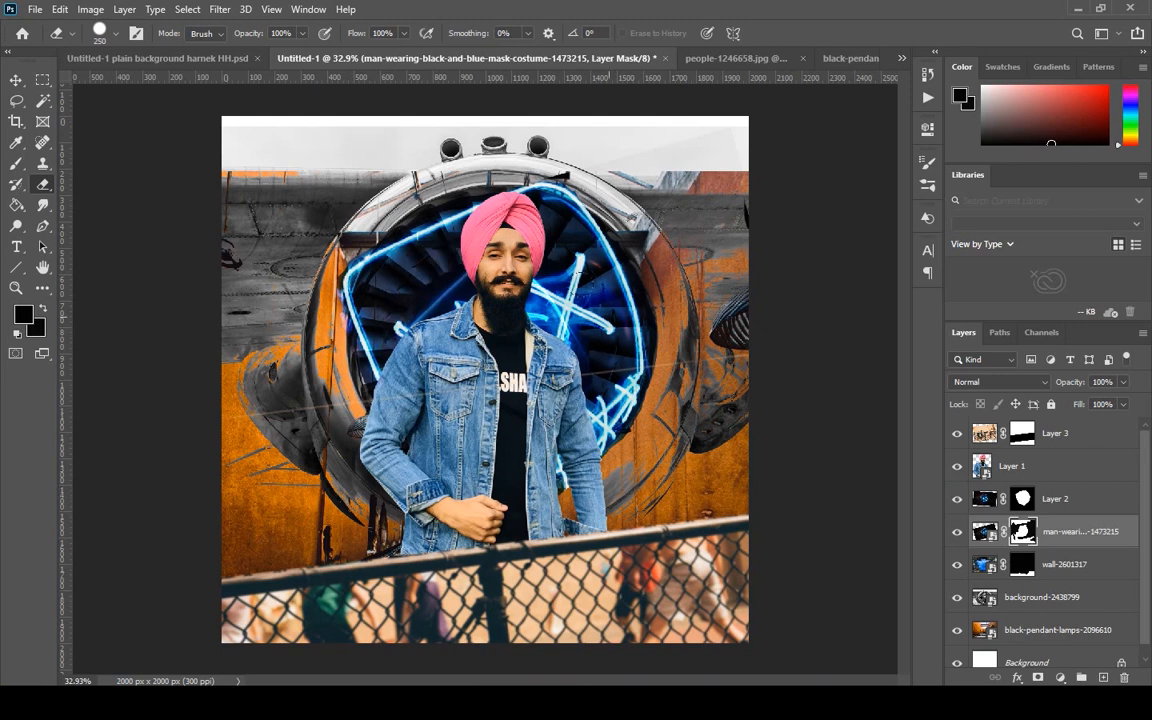
Set the blend mode of the man-wearing-black-and-blue-mask-costume-1473215 layer to Color.
left_click(985, 531)
left_click(1000, 381)
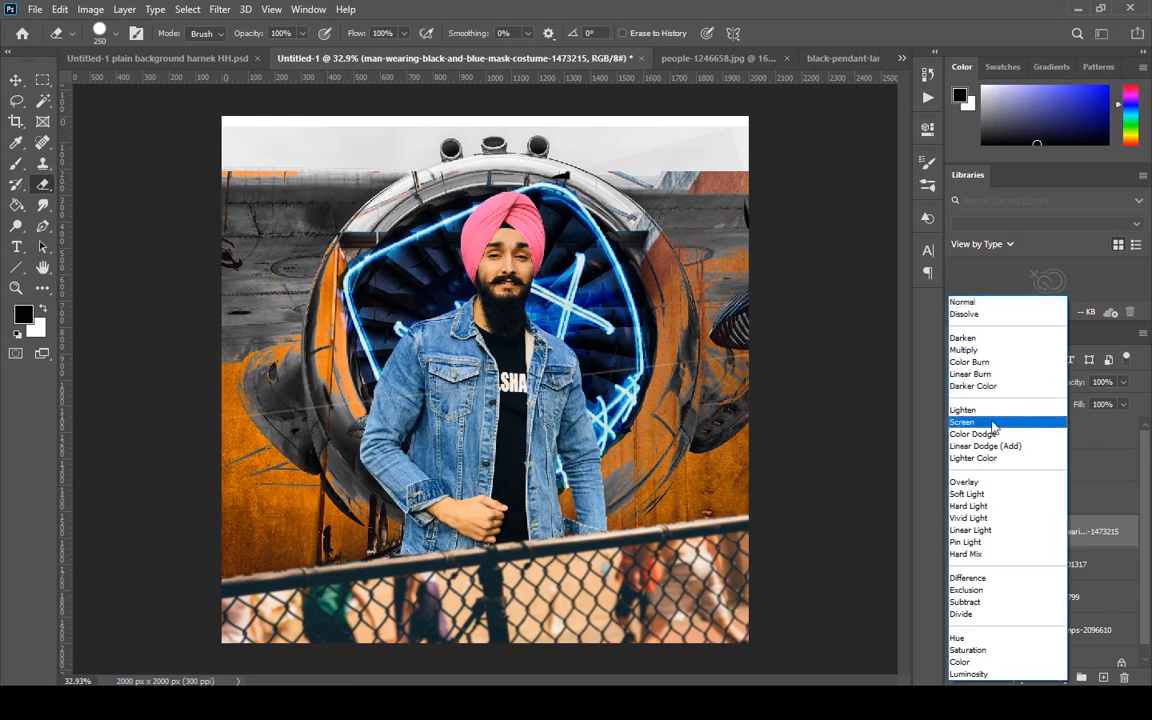
left_click(1014, 664)
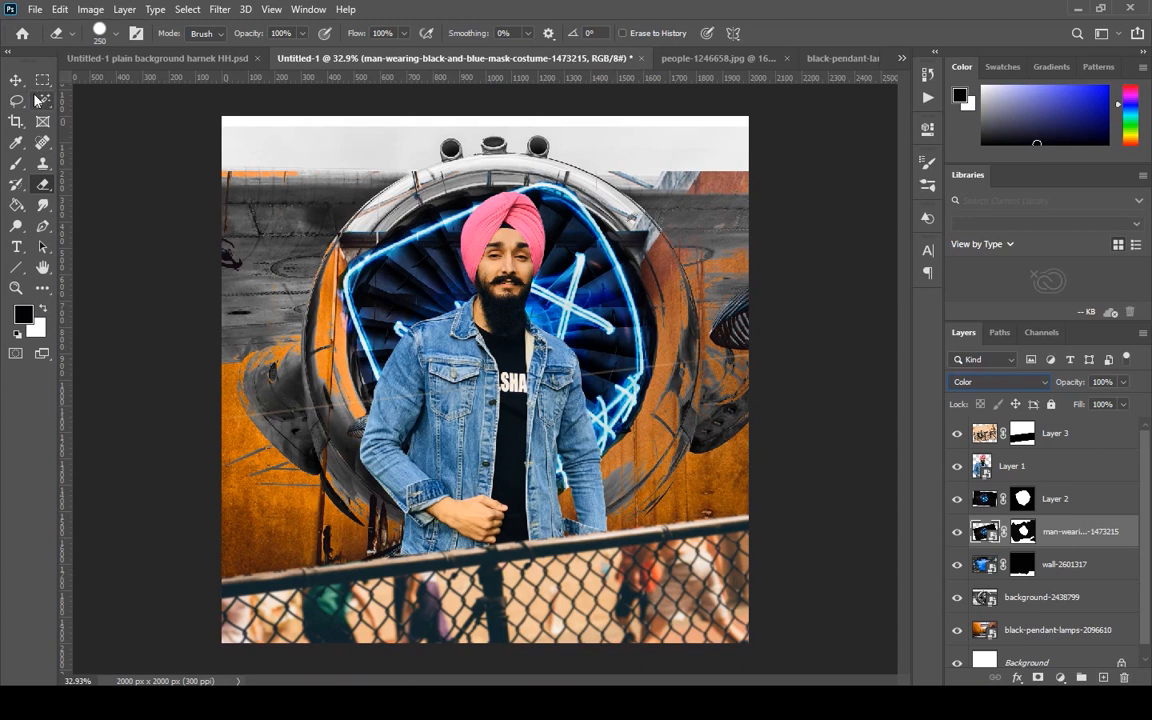
Toggle the visibility of the neon mask, costume, lamps, man and fence layers to examine what each contributes to the composite.
left_click(957, 534)
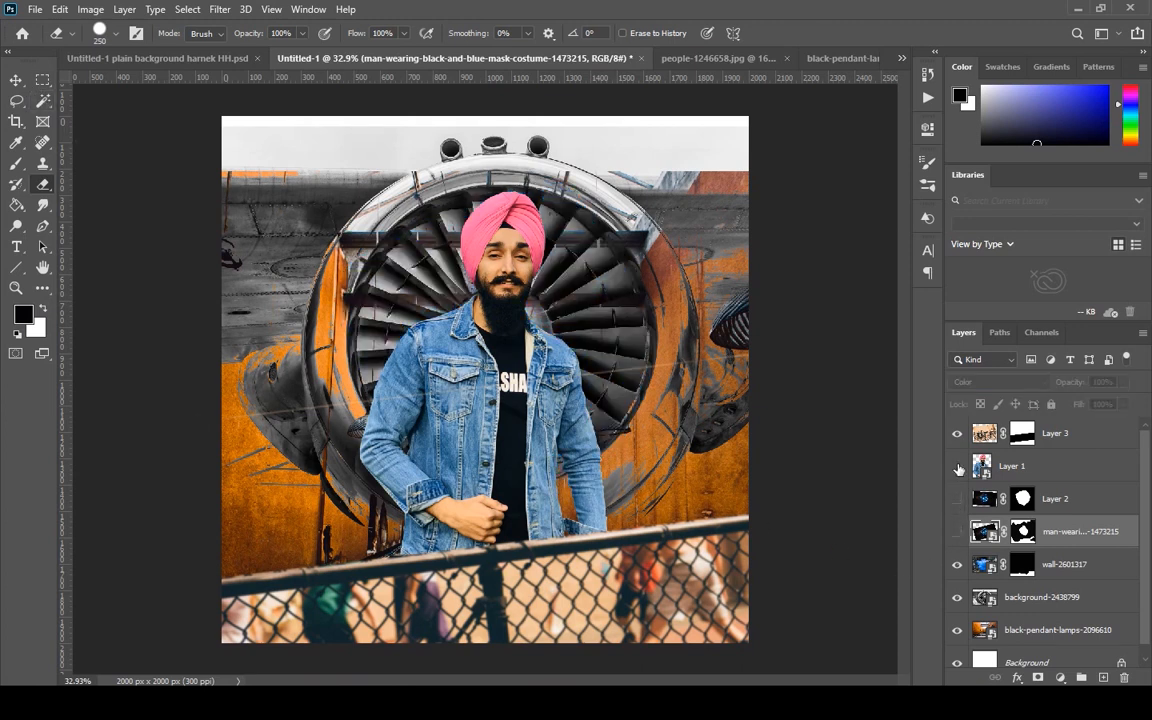
left_click(957, 499)
left_click(957, 500)
left_click(957, 531)
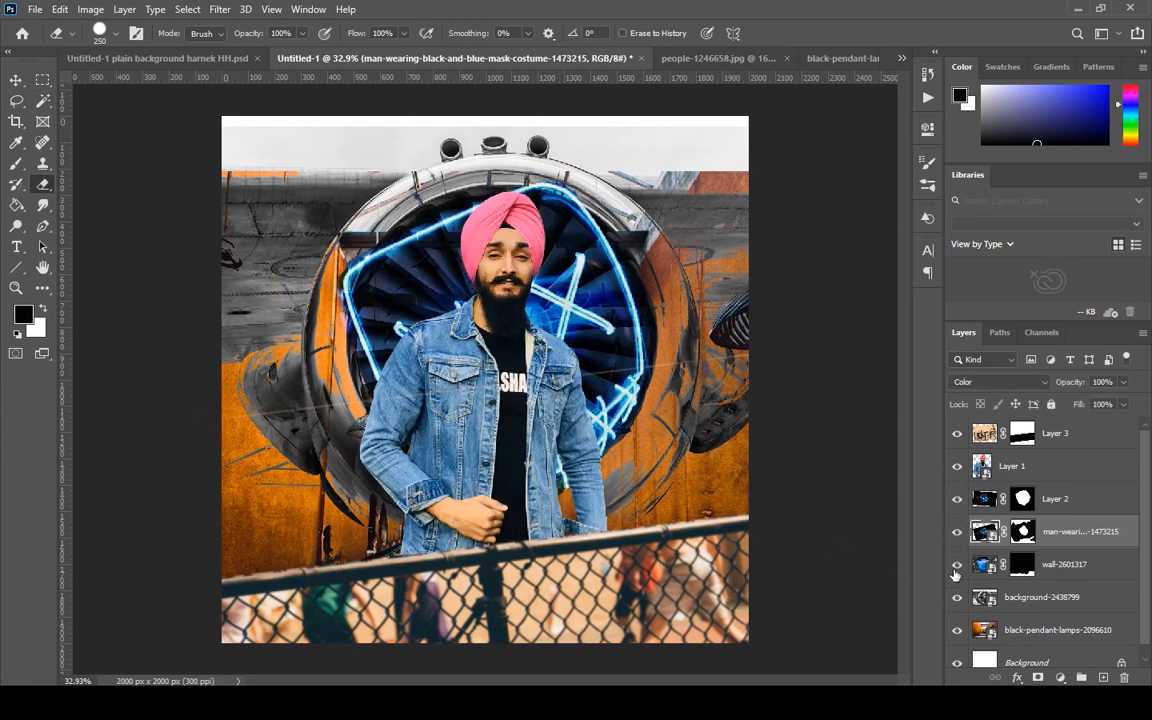
left_click(957, 630)
left_click(957, 630)
left_click(957, 630)
left_click(957, 630)
scroll(970, 645, "down", 1)
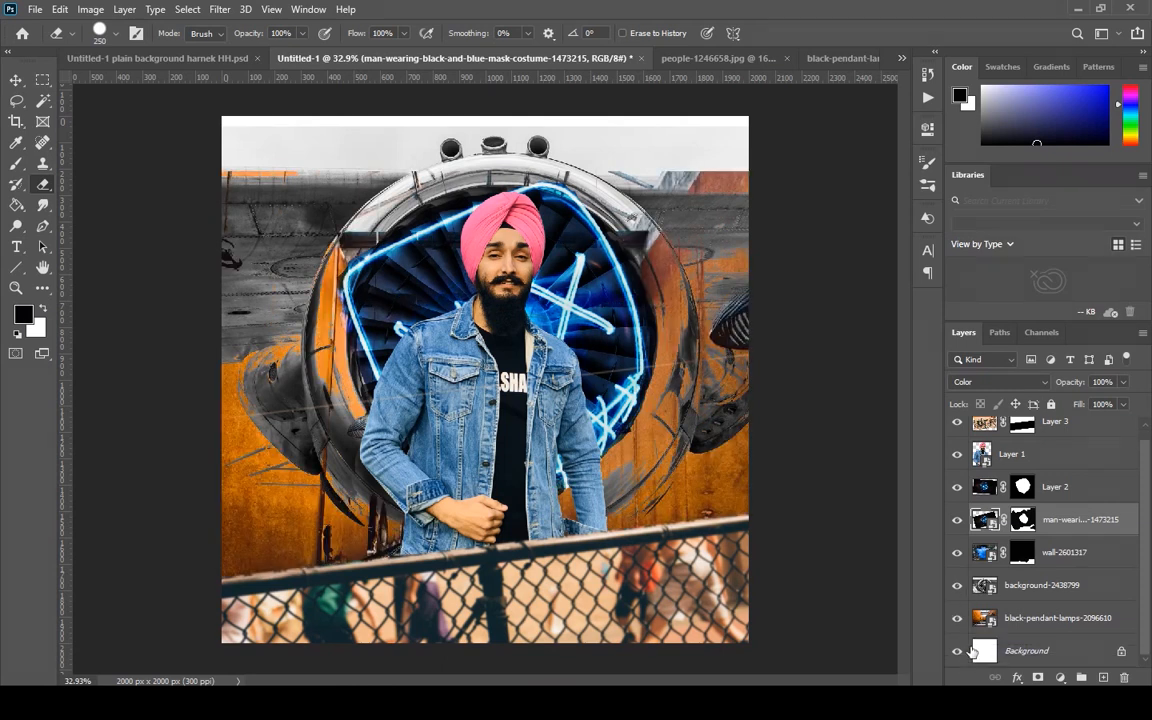
scroll(970, 645, "up", 1)
left_click(957, 466)
left_click(957, 466)
left_click(957, 466)
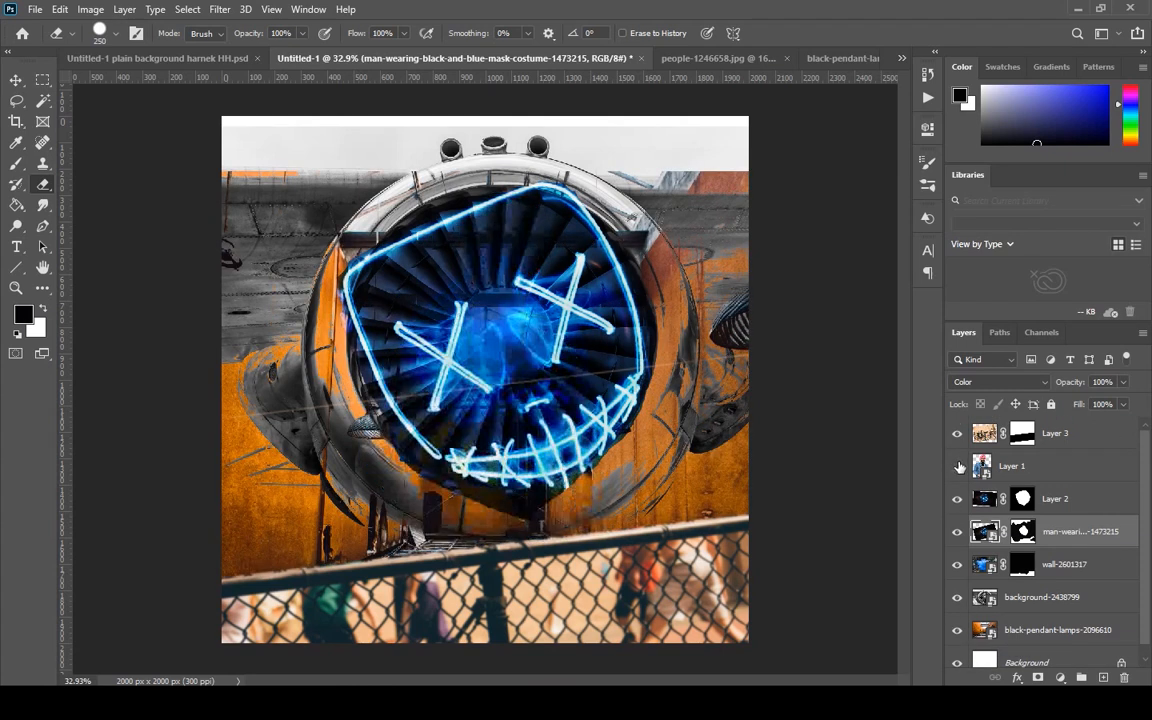
left_click(957, 466)
left_click(957, 433)
left_click(957, 433)
left_click(1021, 433)
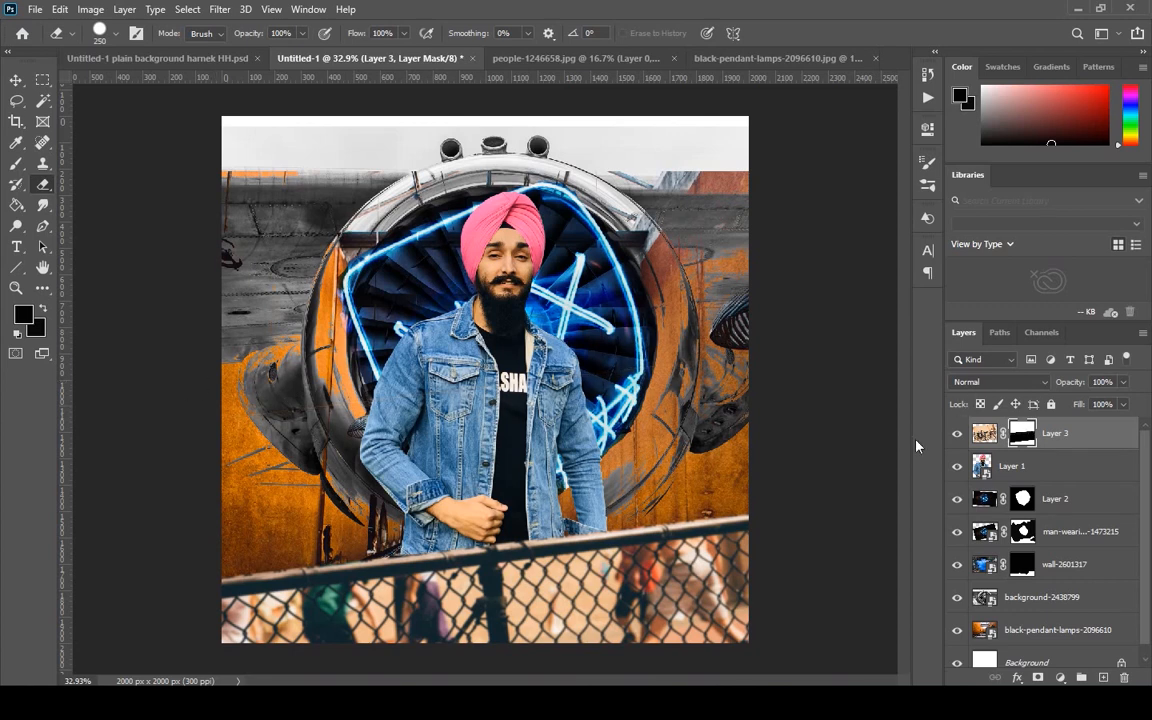
Enlarge the man-wearing-black-and-blue-mask-costume-1473215 layer to about 131.43% of its current size and reposition its blue tint over the turbine.
left_click(984, 517)
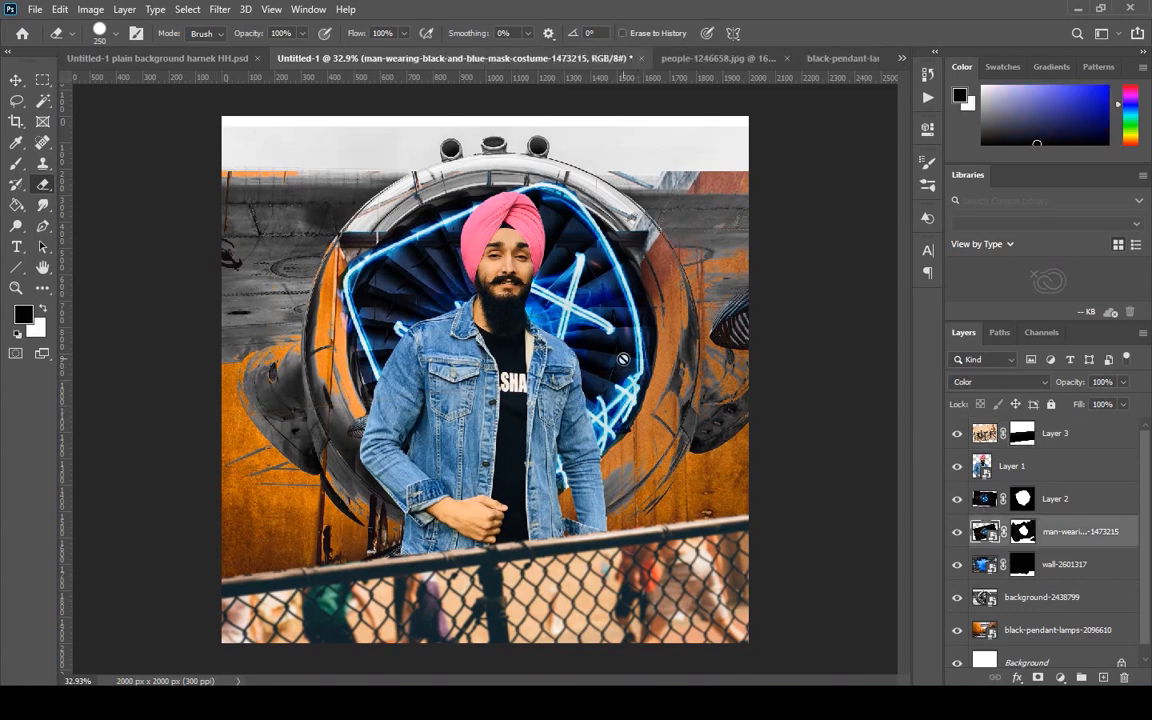
key("v")
mouse_move(532, 317)
left_mouse_down()
mouse_move(557, 293)
mouse_move(533, 312)
left_mouse_up()
left_click(1005, 535)
key("ctrl+t")
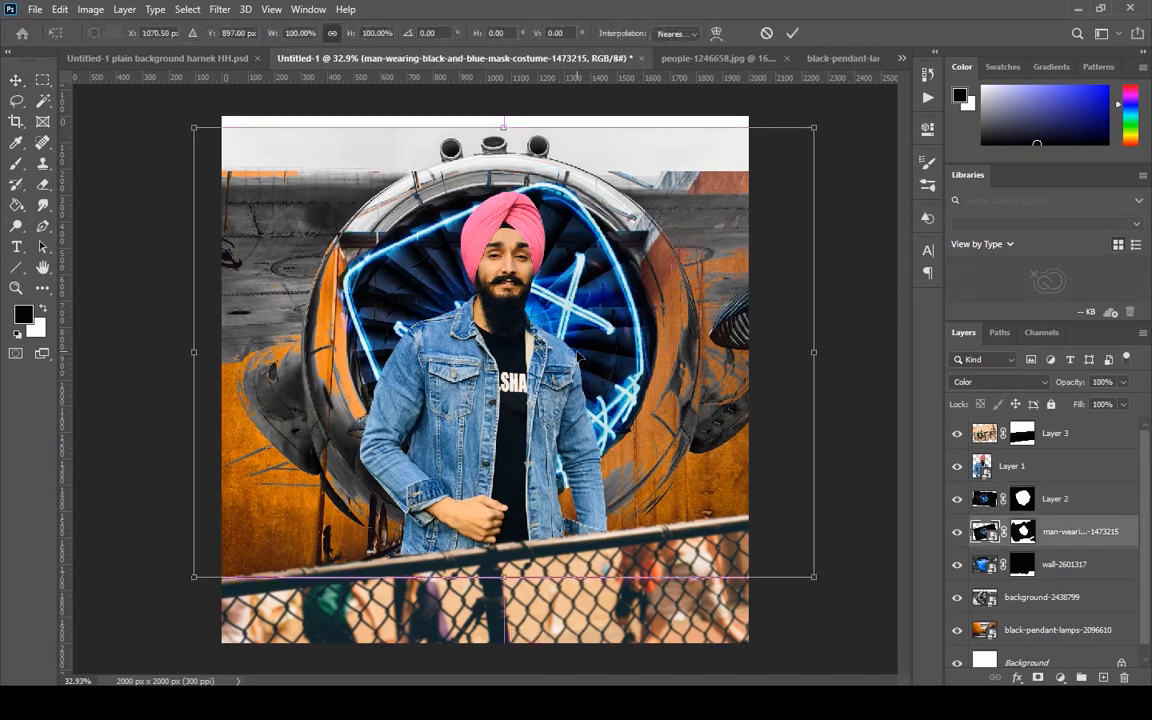
left_click_drag(813, 580, 920, 657)
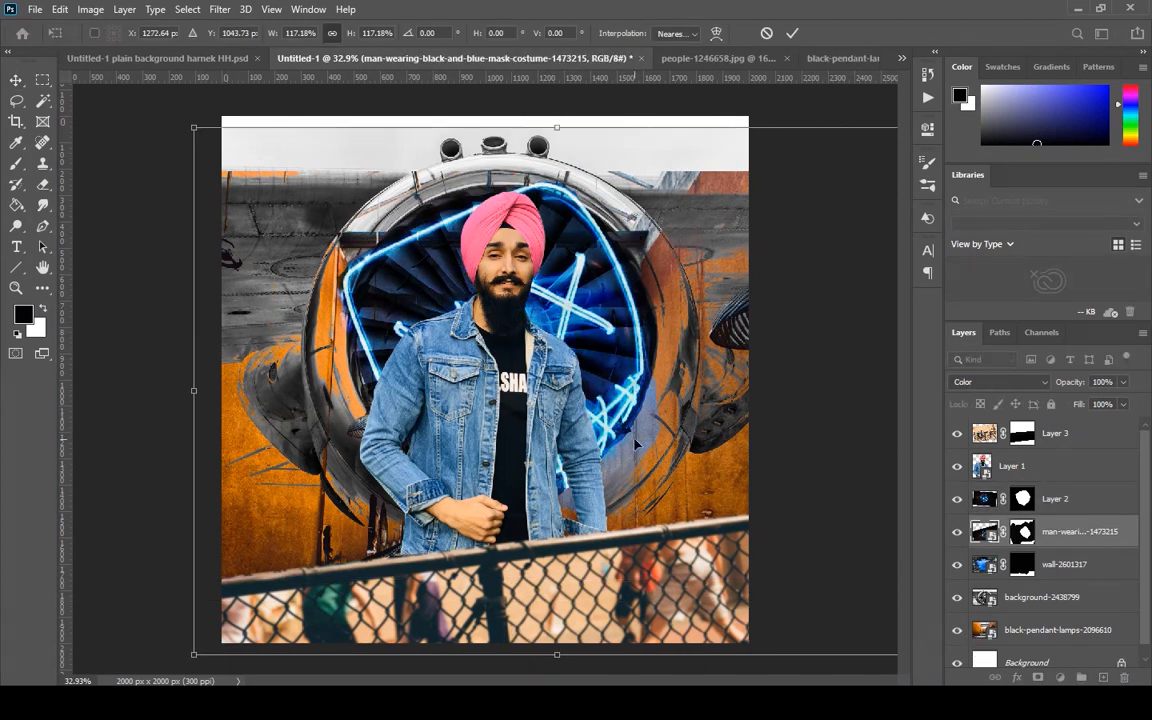
left_click_drag(642, 449, 587, 368)
left_click_drag(865, 573, 953, 636)
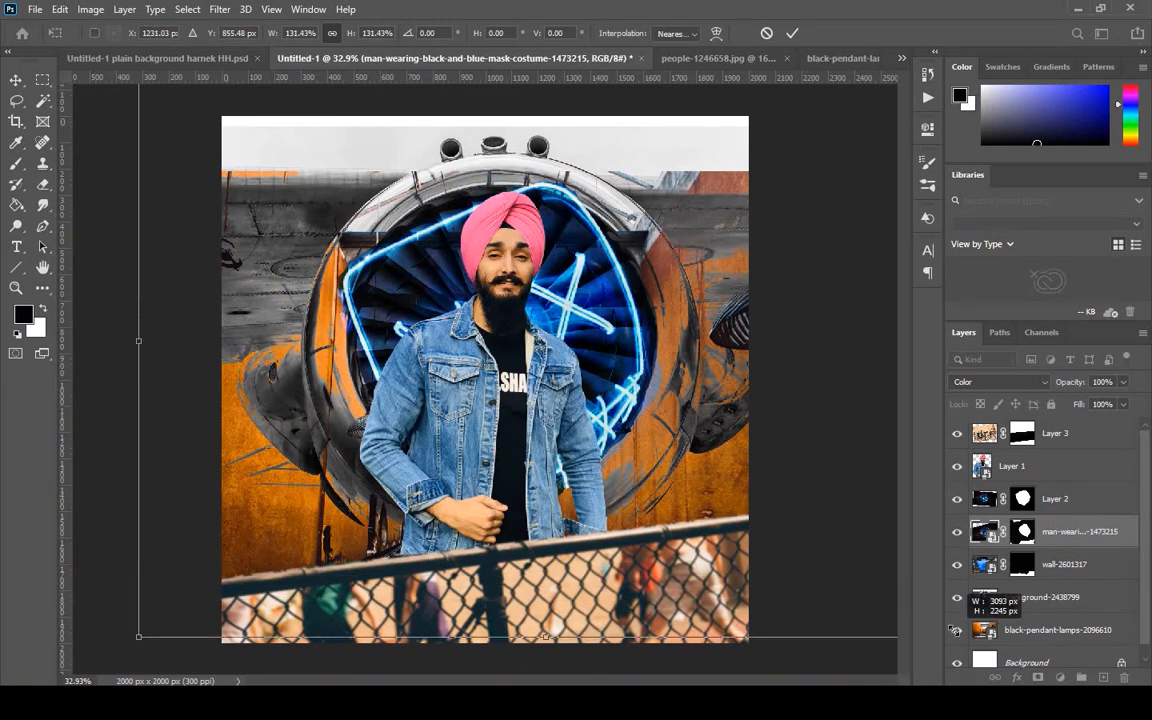
left_click_drag(617, 356, 567, 338)
key("Return")
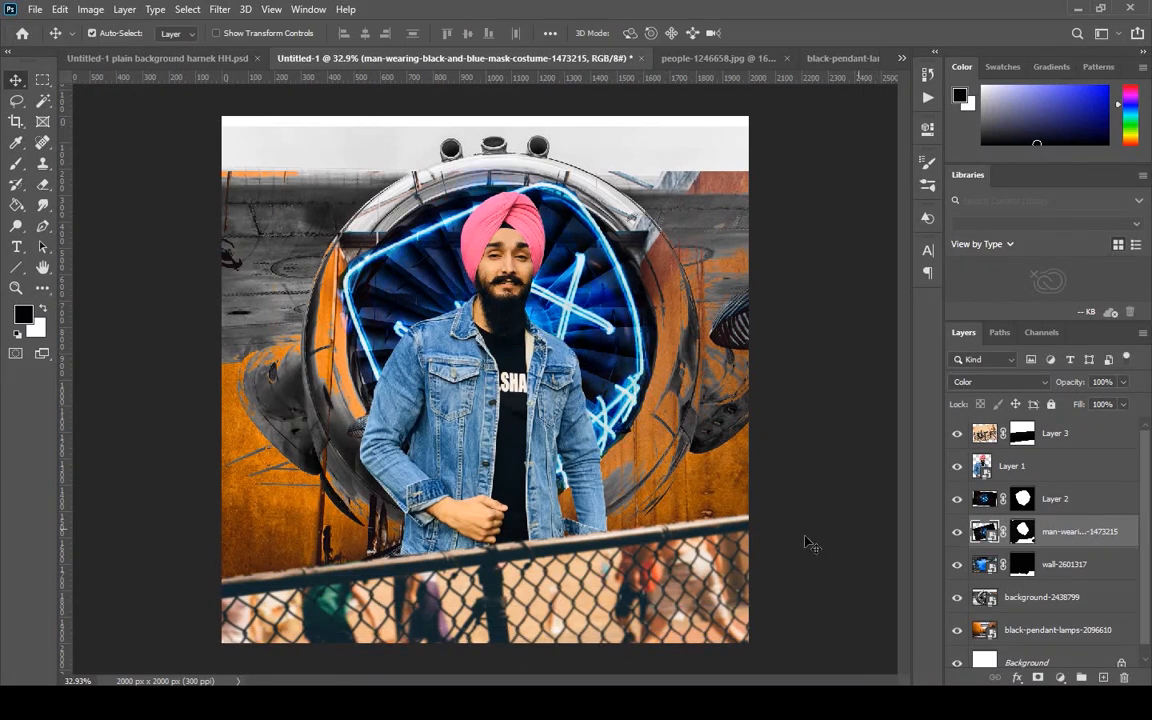
Add a layer mask to the background-2438799 turbine layer.
left_click(1022, 600)
left_click(1039, 677)
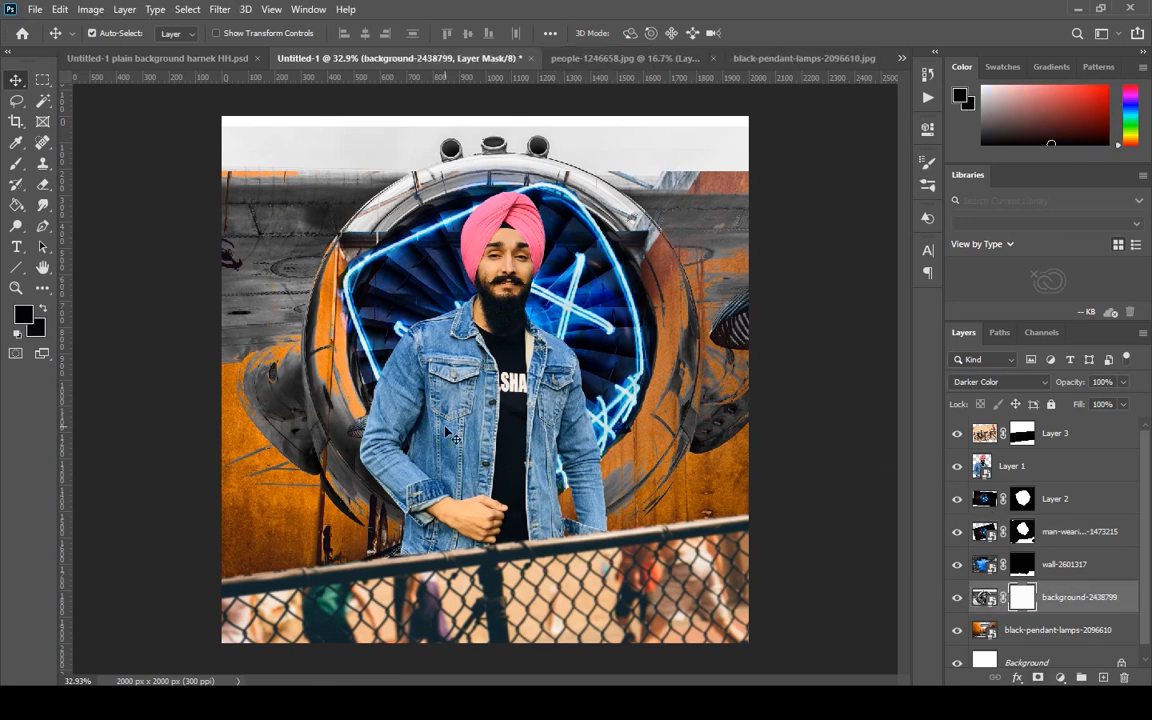
scroll(390, 193, "up", 6)
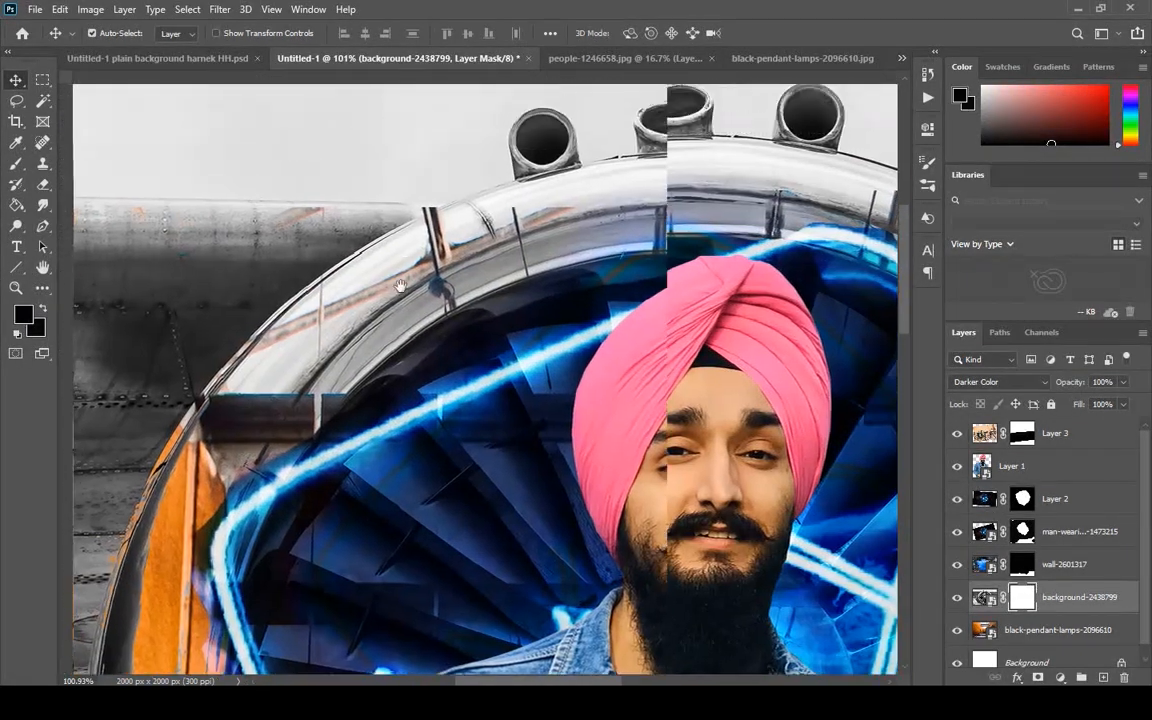
Show the rulers around the composite document.
key("ctrl+r")
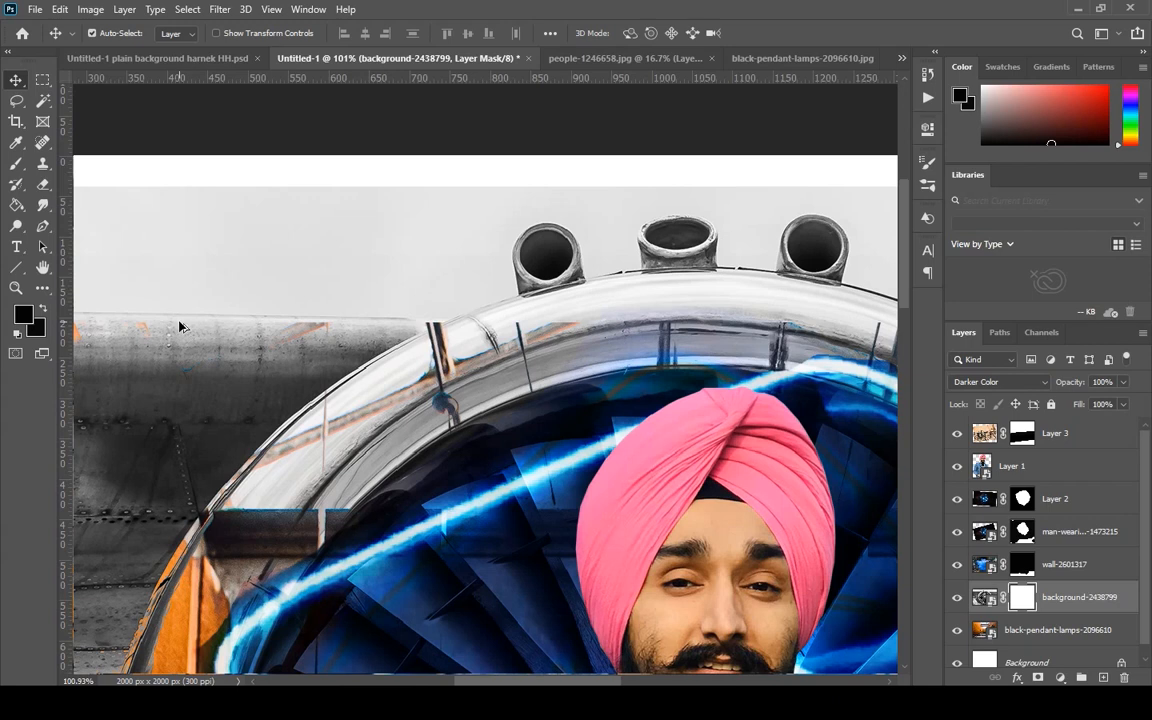
left_click_drag(180, 326, 633, 327)
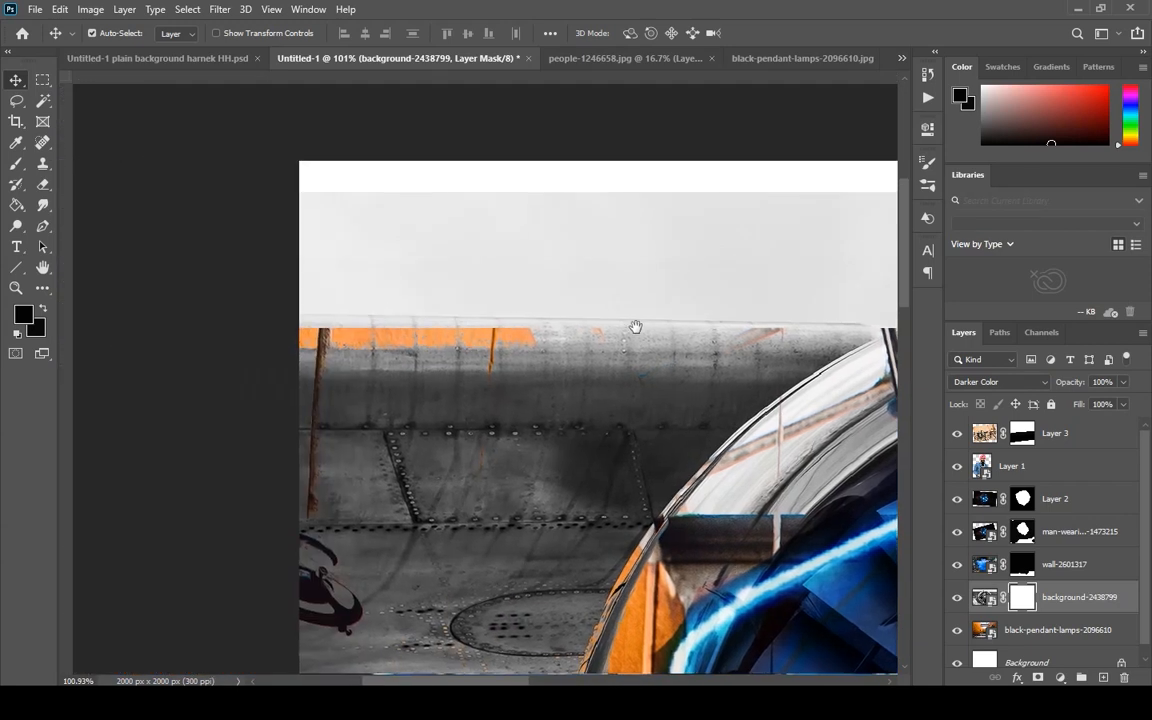
left_click(41, 123)
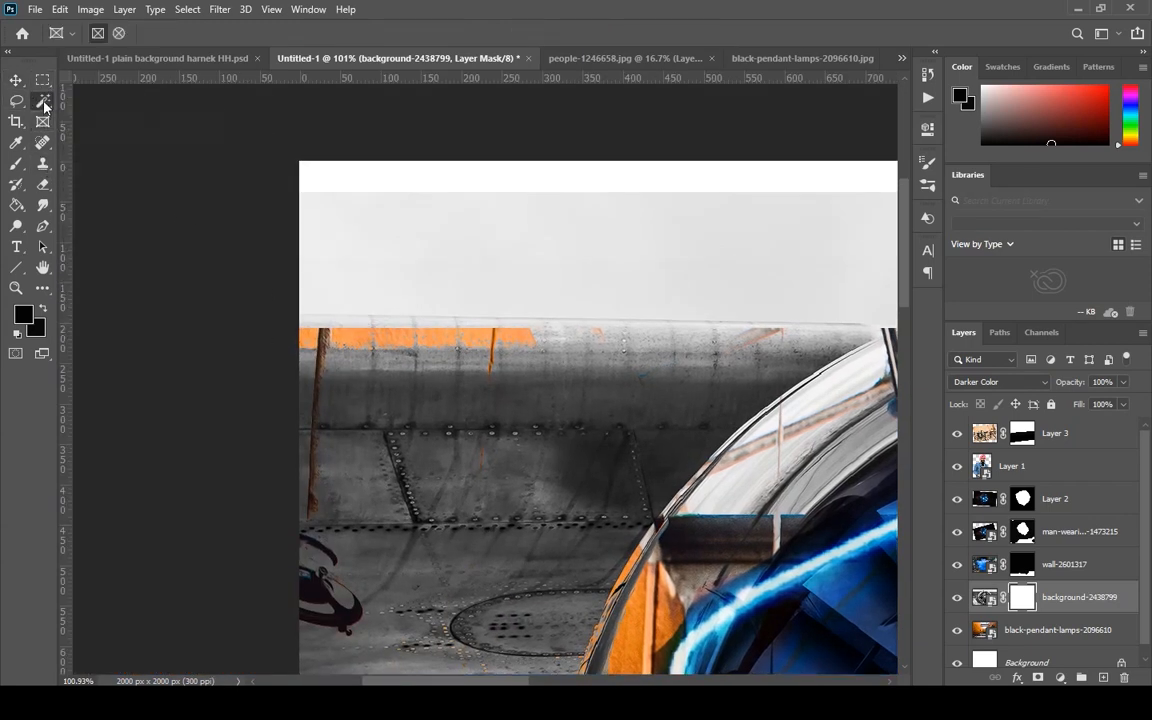
left_click(44, 102)
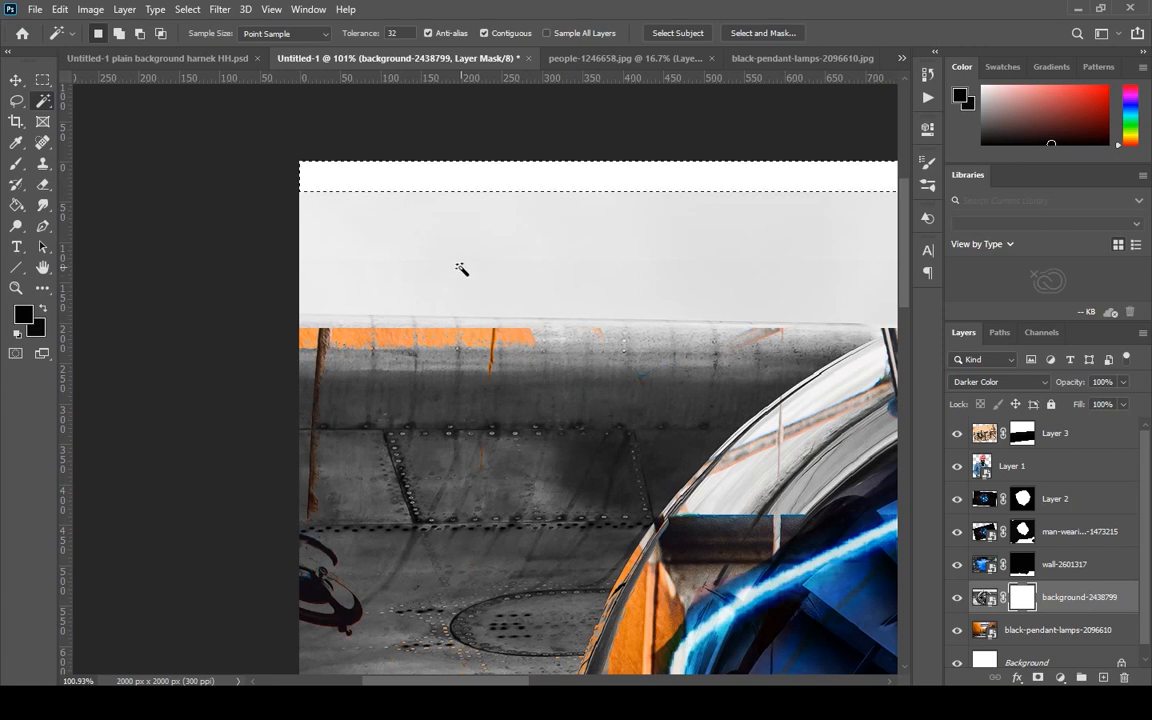
left_click_drag(321, 188, 321, 220)
key("ctrl+d")
key("ctrl+shift+d")
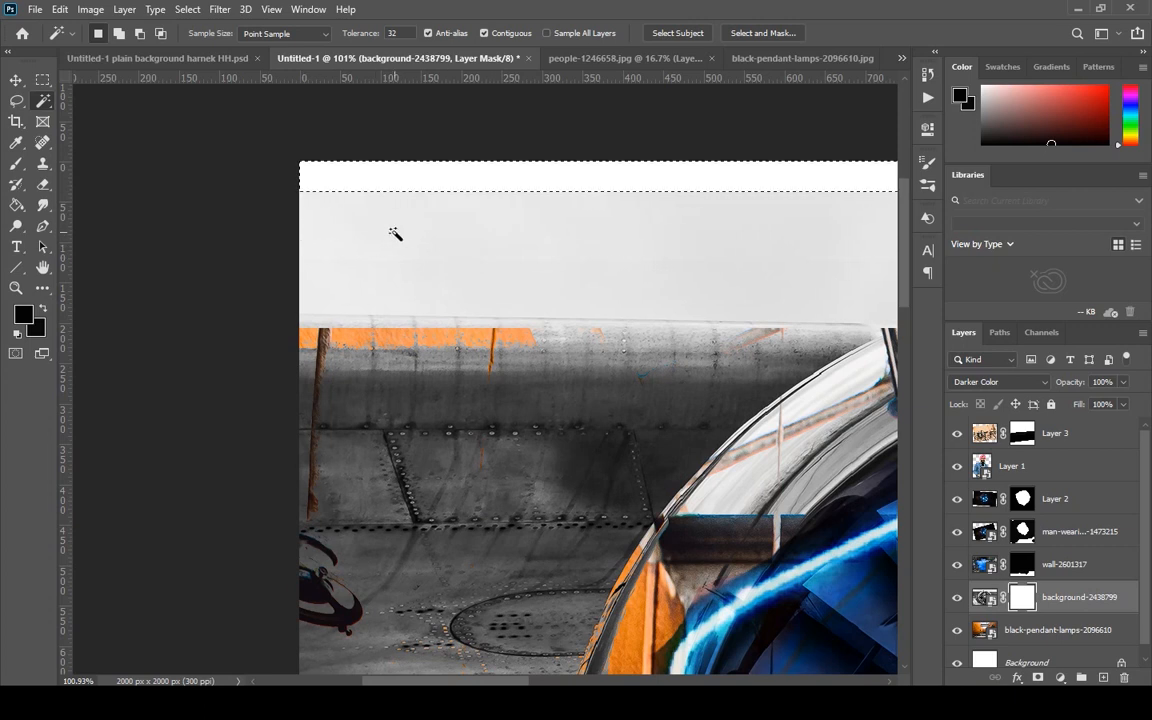
Paint black on the background-2438799 mask with brushes of 175 and 150 px to hide the grey sky above the left fuselage.
key("b")
mouse_move(355, 221)
left_mouse_down()
mouse_move(355, 198)
mouse_move(462, 222)
left_mouse_up()
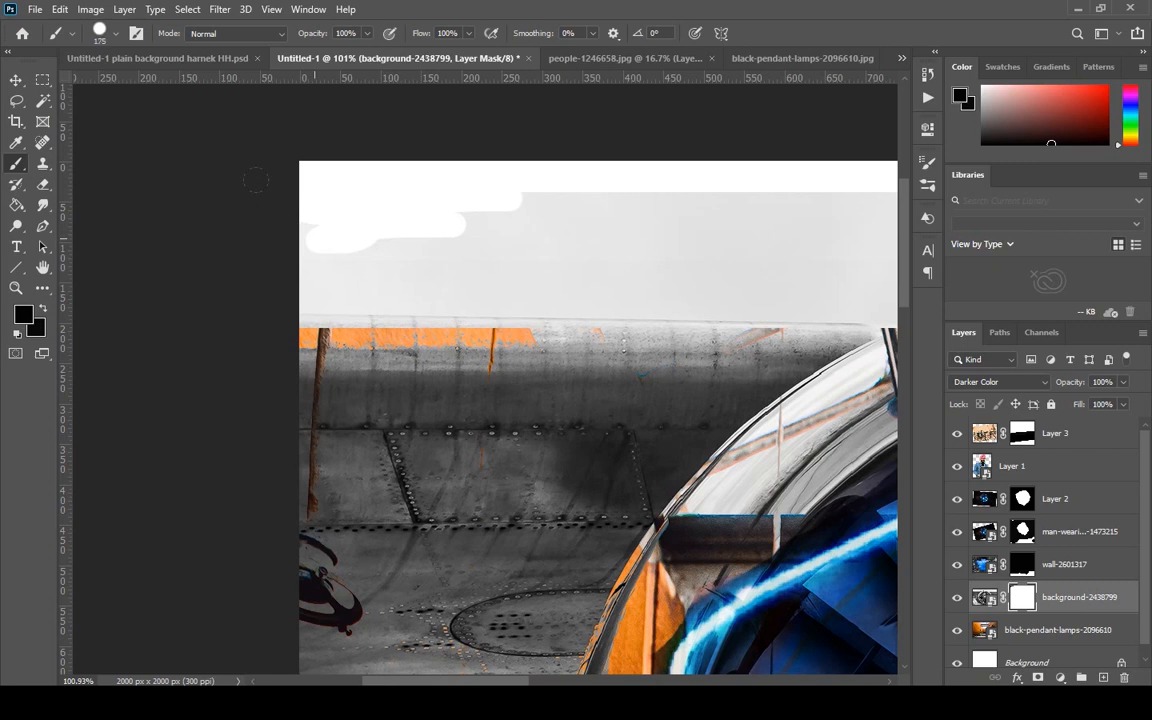
key("bracketleft")
mouse_move(255, 180)
left_mouse_down()
mouse_move(776, 158)
mouse_move(800, 203)
mouse_move(237, 208)
left_mouse_up()
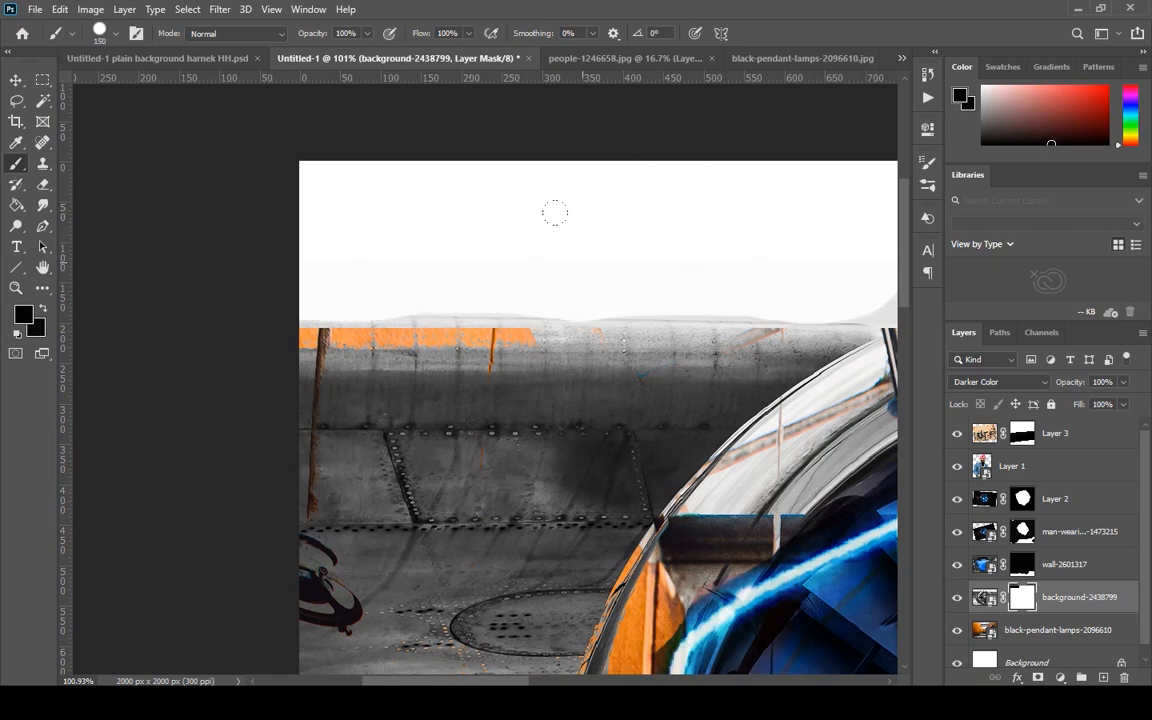
scroll(792, 206, "down", 5)
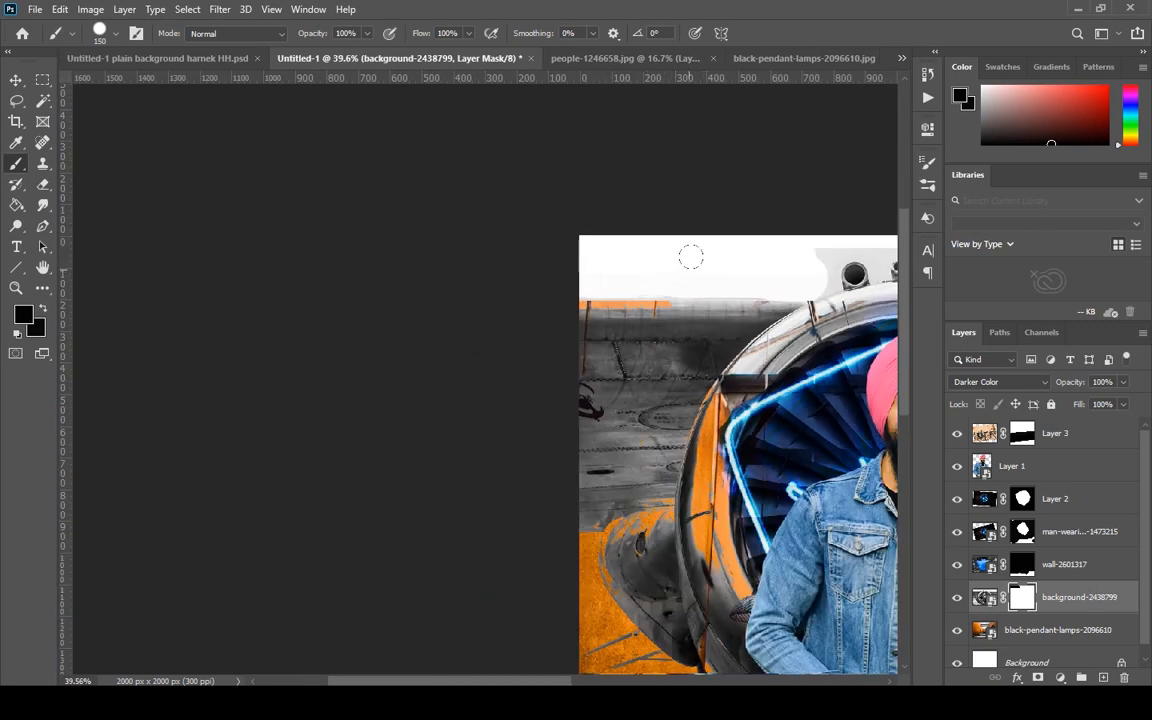
scroll(830, 246, "up", 5)
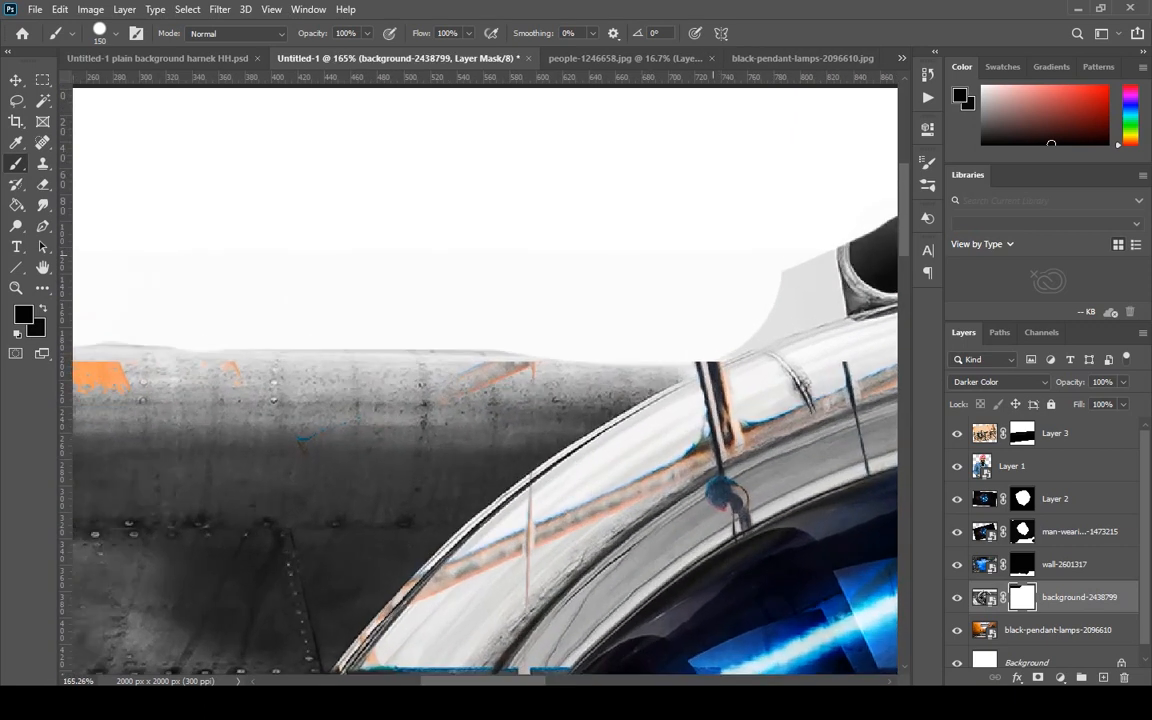
mouse_move(777, 246)
left_mouse_down()
mouse_move(822, 298)
mouse_move(764, 329)
mouse_move(780, 298)
mouse_move(618, 336)
mouse_move(622, 359)
mouse_move(540, 365)
mouse_move(699, 355)
mouse_move(677, 359)
mouse_move(658, 345)
mouse_move(95, 339)
left_mouse_up()
Paint white on the turbine mask with a 20 px brush to restore the left fuselage's upper edge.
key("x")
scroll(349, 334, "down", 5)
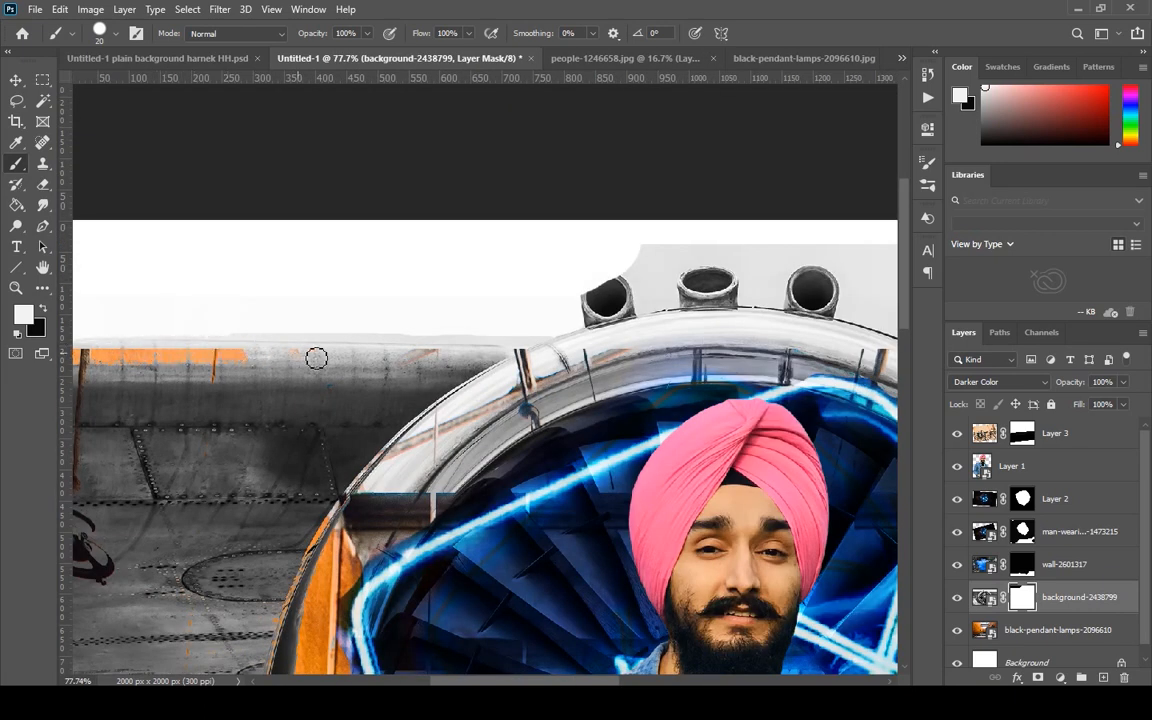
mouse_move(173, 341)
left_mouse_down()
mouse_move(113, 340)
mouse_move(419, 320)
left_mouse_up()
left_click_drag(360, 339, 203, 334)
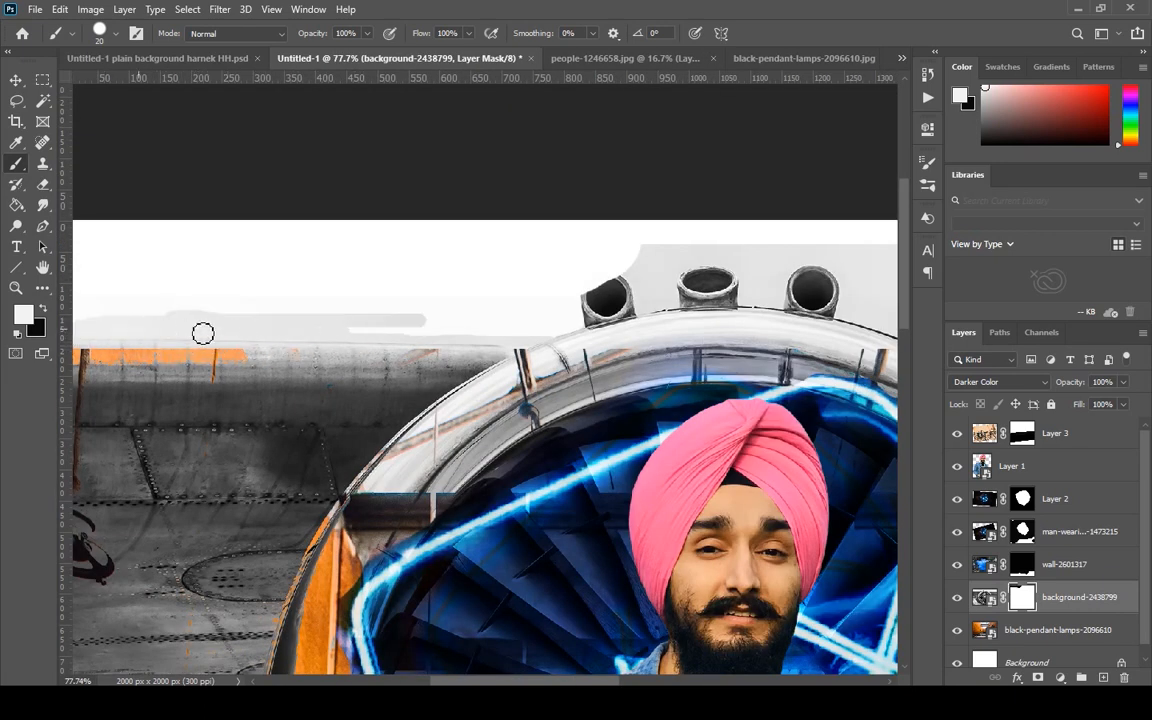
mouse_move(330, 328)
left_mouse_down()
mouse_move(572, 339)
mouse_move(573, 323)
mouse_move(533, 335)
mouse_move(113, 328)
left_mouse_up()
Paint black on the turbine mask with a 20 px Hard Round brush to remove the leftover grey strip above the left fuselage.
key("x")
scroll(100, 335, "up", 10)
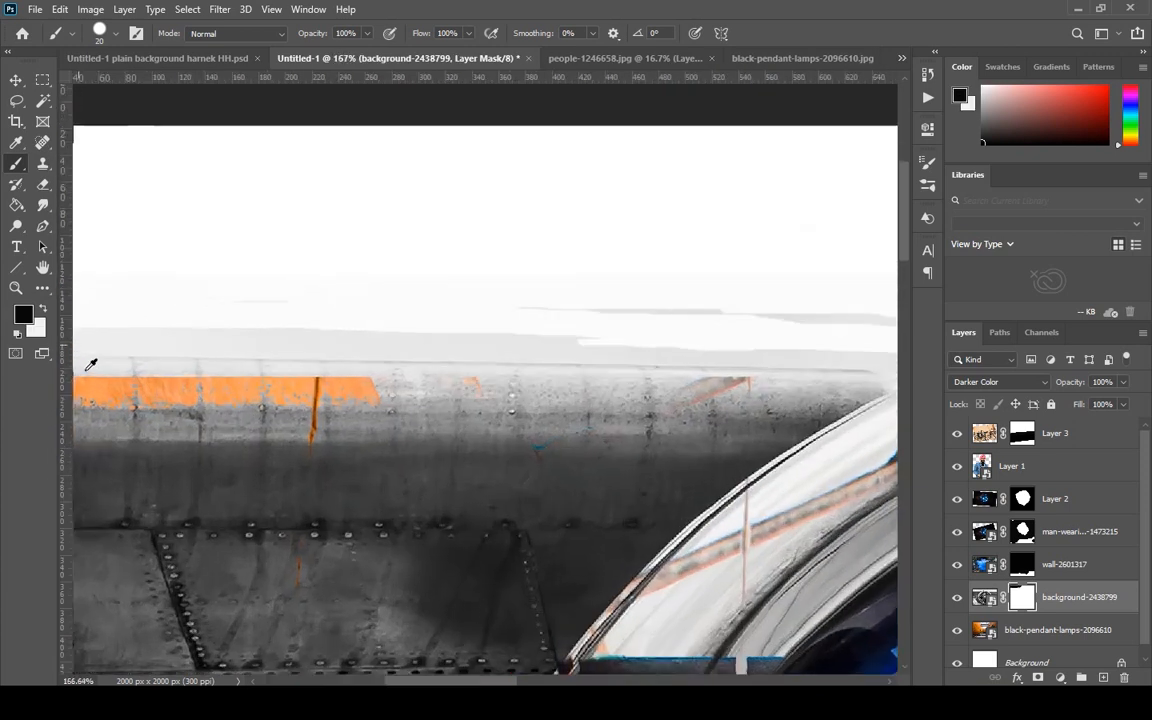
left_click_drag(280, 425, 580, 428)
right_click(297, 321)
left_click(401, 531)
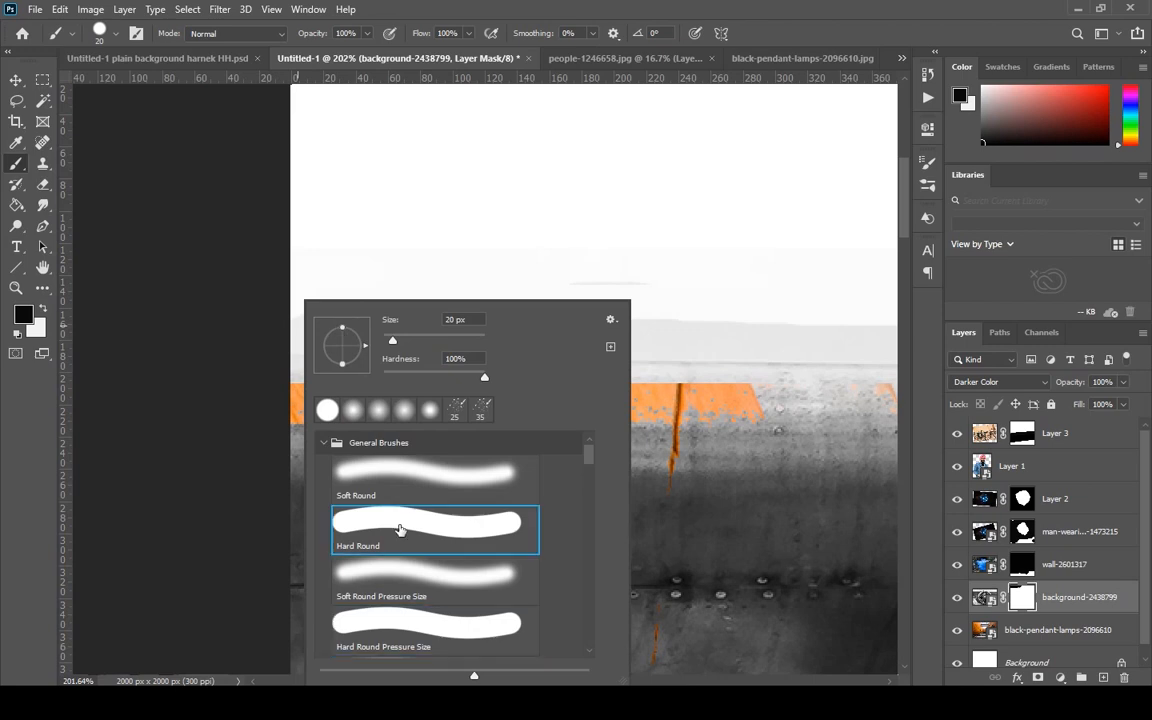
left_click(402, 253)
mouse_move(298, 327)
left_mouse_down()
mouse_move(877, 333)
mouse_move(470, 301)
mouse_move(340, 311)
mouse_move(704, 294)
left_mouse_up()
scroll(704, 250, "down", 7)
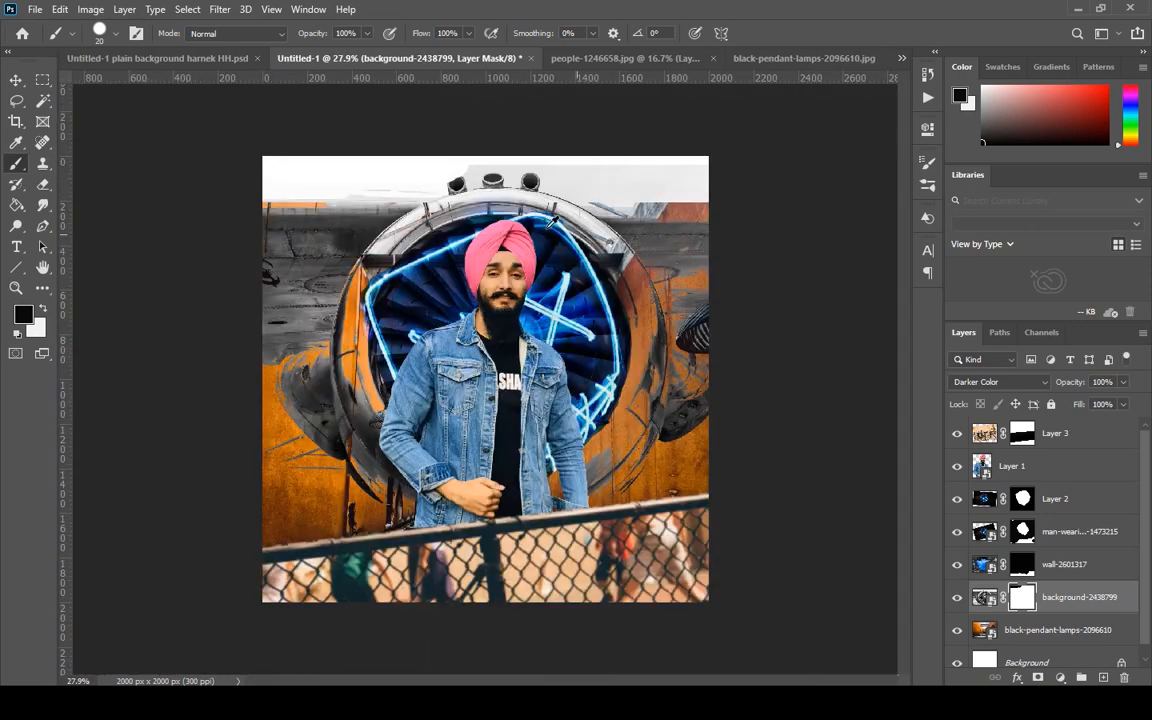
scroll(290, 150, "up", 4)
left_click_drag(242, 110, 212, 365)
mouse_move(275, 391)
left_mouse_down()
mouse_move(552, 408)
mouse_move(507, 424)
mouse_move(266, 415)
left_mouse_up()
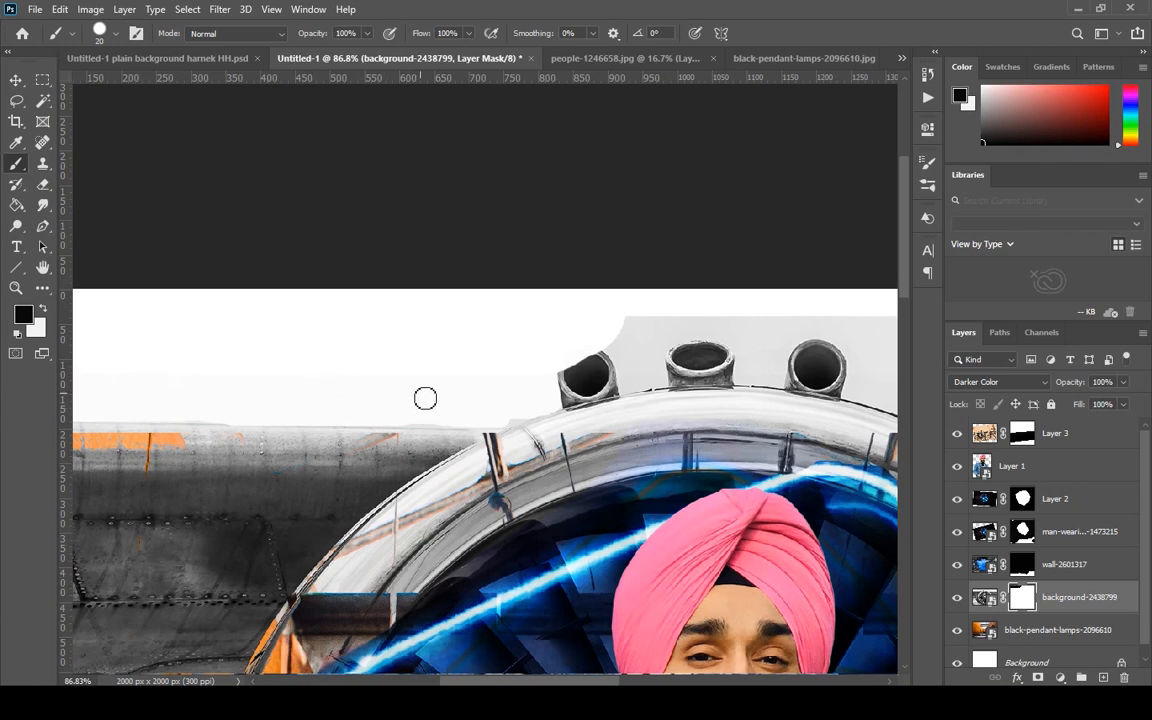
Restore the first pipe's cut-off rim on the turbine mask and hide the grey sky between the pipes.
key("x")
mouse_move(600, 370)
left_mouse_down()
mouse_move(585, 355)
mouse_move(570, 376)
left_mouse_up()
key("x")
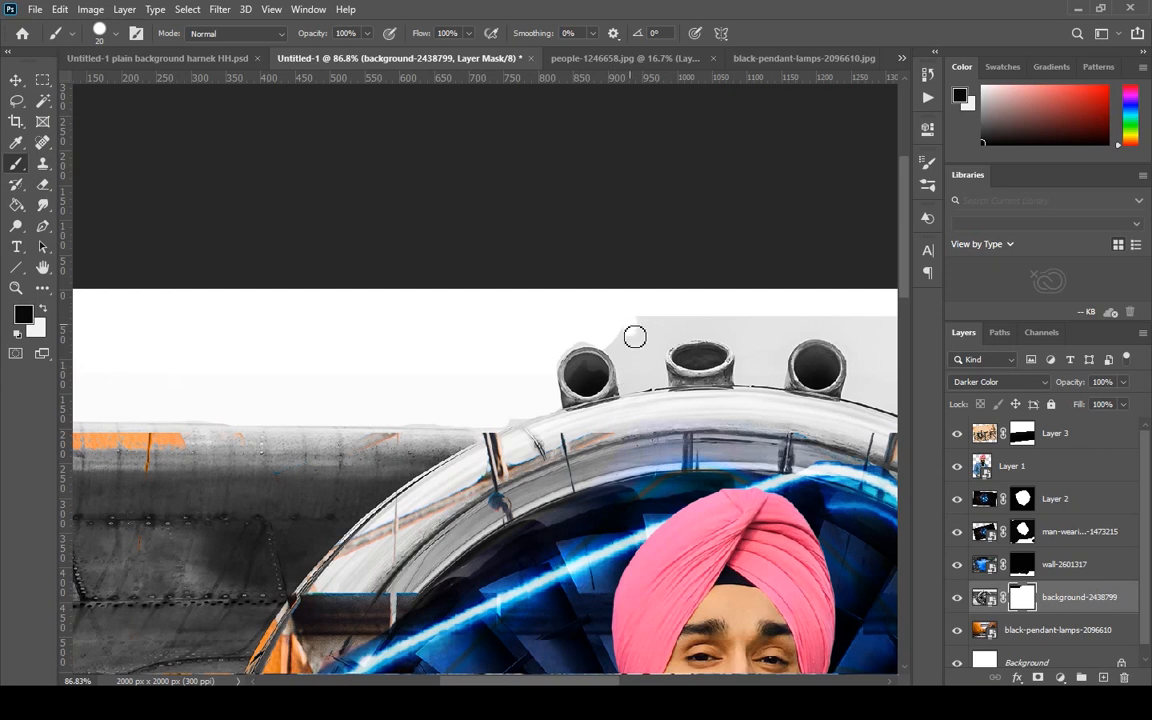
left_click_drag(634, 337, 620, 351)
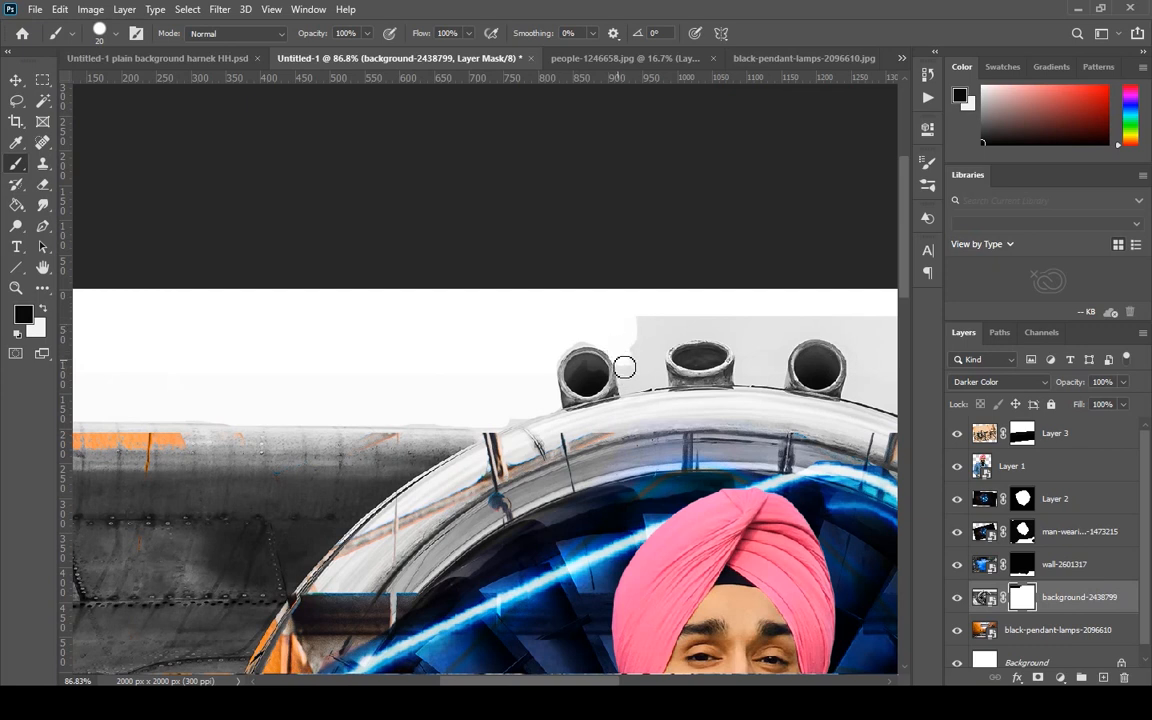
mouse_move(663, 352)
left_mouse_down()
mouse_move(674, 326)
mouse_move(745, 353)
mouse_move(782, 385)
mouse_move(787, 362)
mouse_move(828, 333)
mouse_move(719, 326)
mouse_move(658, 345)
mouse_move(635, 378)
mouse_move(636, 356)
left_mouse_up()
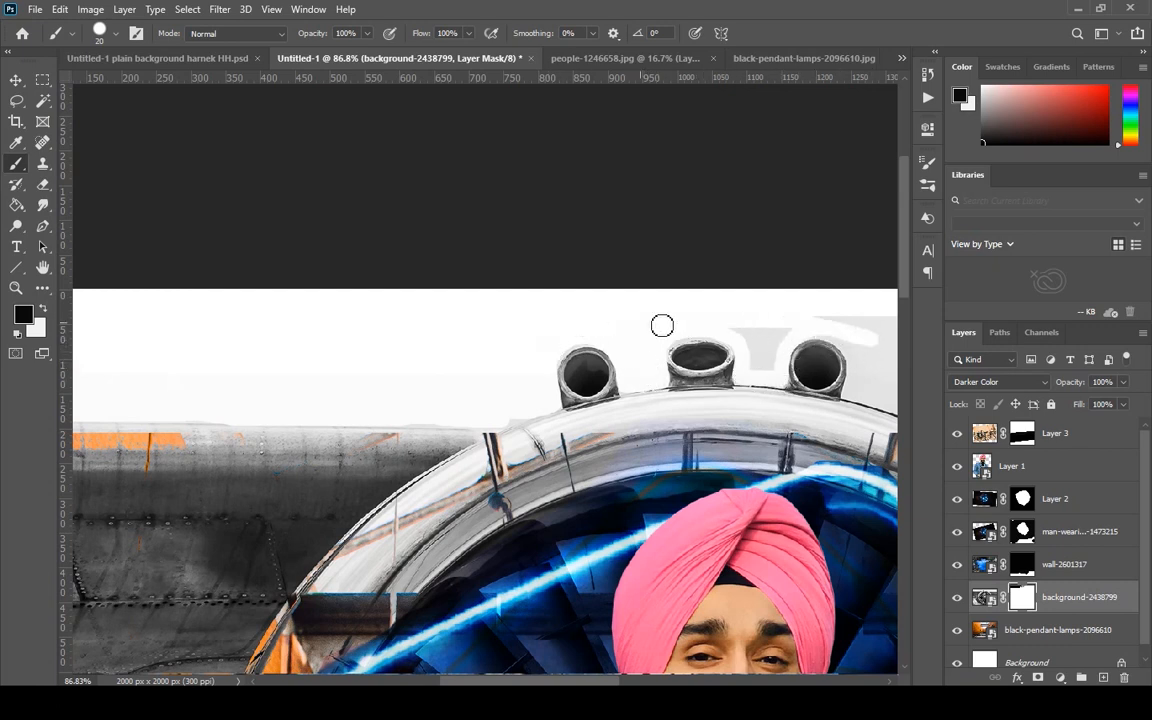
Enlarge the brush to 125 px and mask out the grey sky beyond the third pipe, above the right fuselage.
scroll(714, 465, "up", 4)
mouse_move(714, 465)
left_mouse_down()
mouse_move(663, 586)
mouse_move(365, 572)
left_mouse_up()
mouse_move(399, 373)
left_mouse_down()
mouse_move(471, 373)
mouse_move(443, 427)
mouse_move(428, 427)
left_mouse_up()
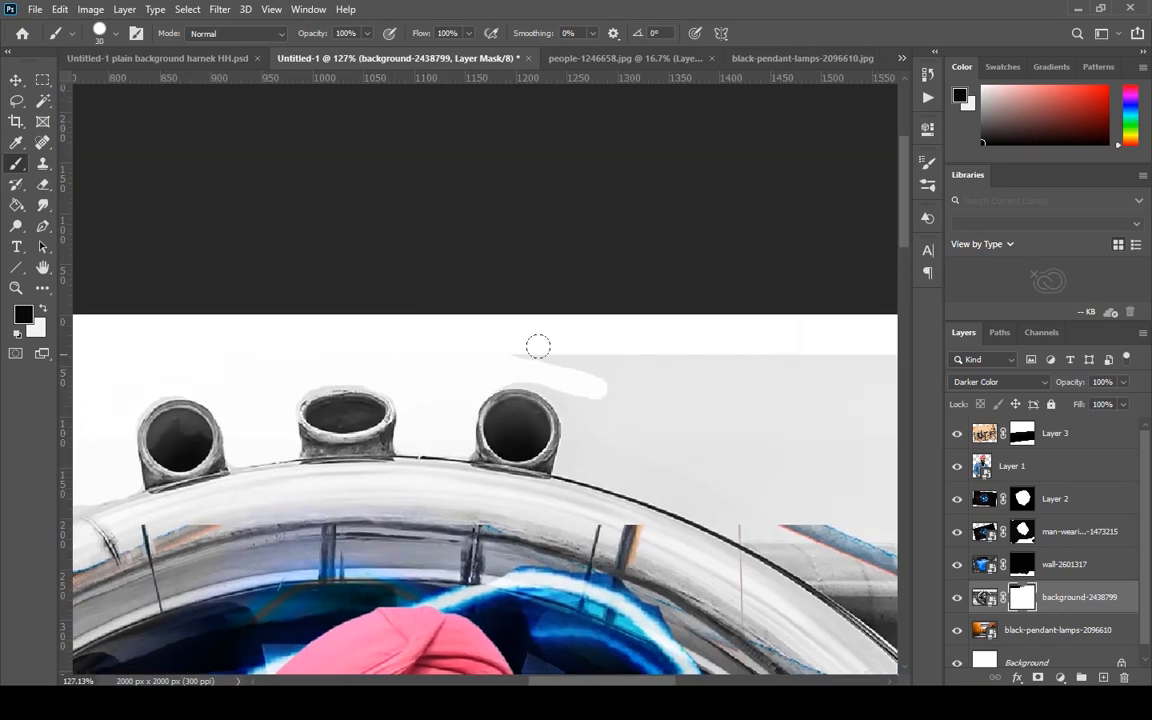
key("bracketright")
key("bracketright")
mouse_move(545, 342)
left_mouse_down()
mouse_move(700, 396)
mouse_move(484, 341)
left_mouse_up()
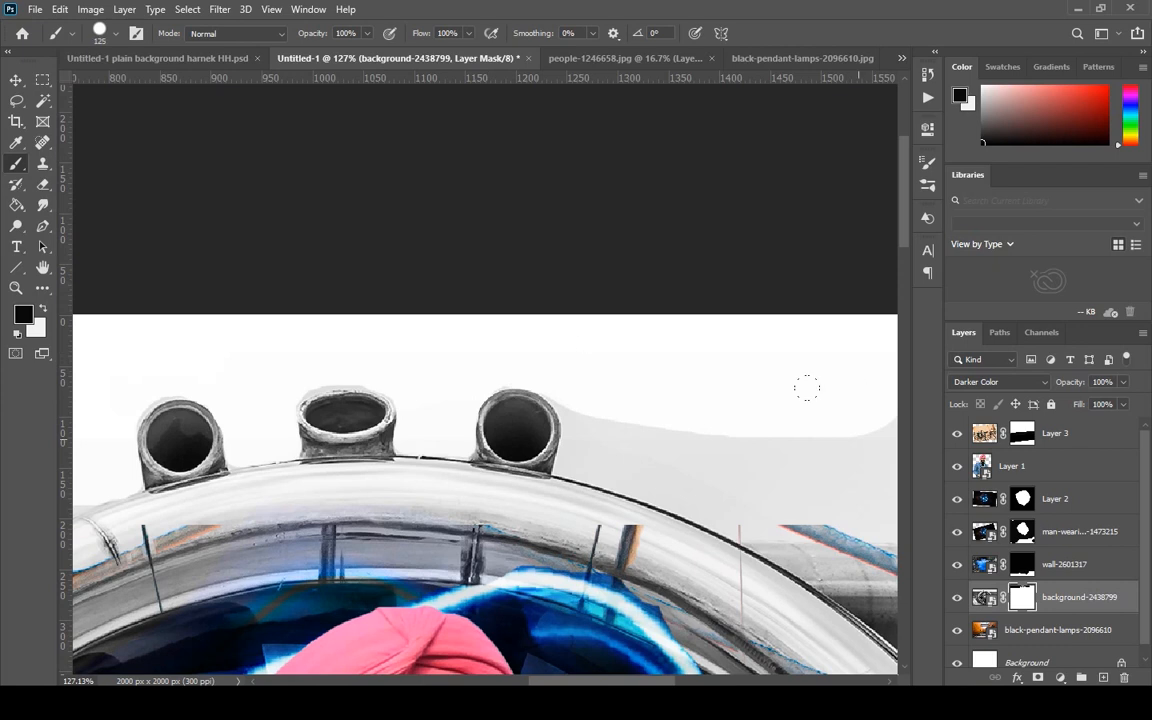
left_click_drag(759, 455, 386, 360)
mouse_move(206, 273)
left_mouse_down()
mouse_move(326, 331)
mouse_move(747, 334)
mouse_move(836, 309)
mouse_move(419, 235)
mouse_move(548, 252)
left_mouse_up()
Clean up the remaining grey patches beside the third pipe and along the turbine rim, reducing the brush from 25 to 10 px.
scroll(585, 338, "down", 5)
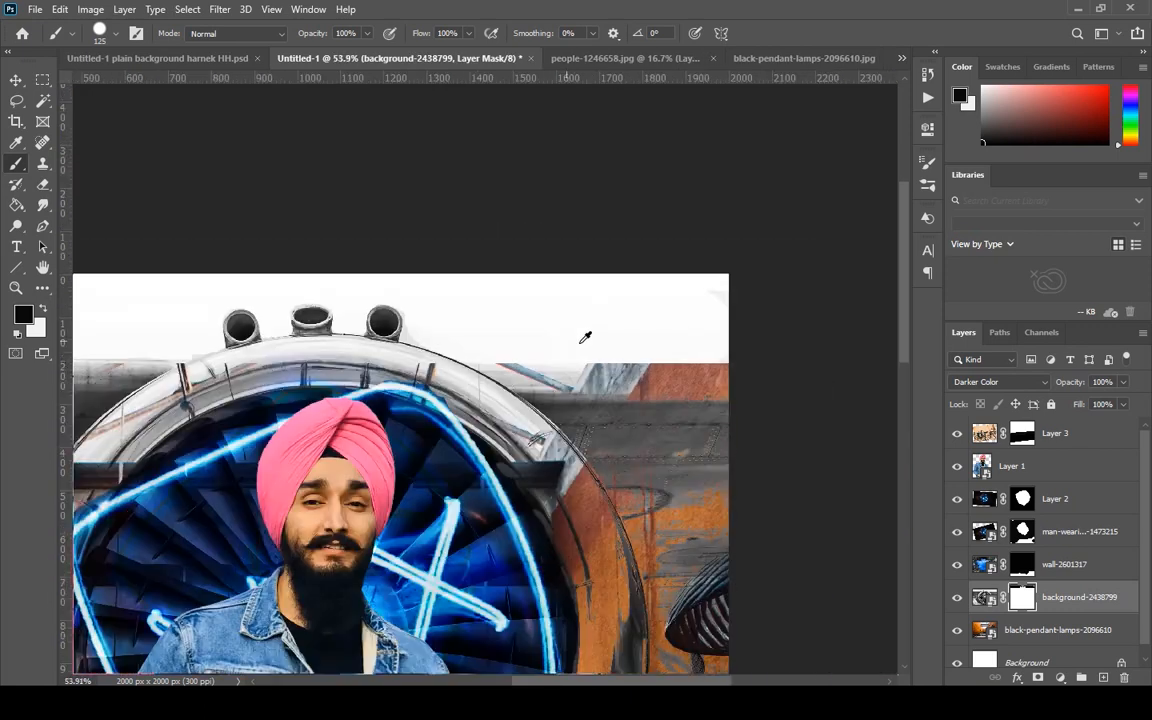
scroll(632, 327, "up", 4)
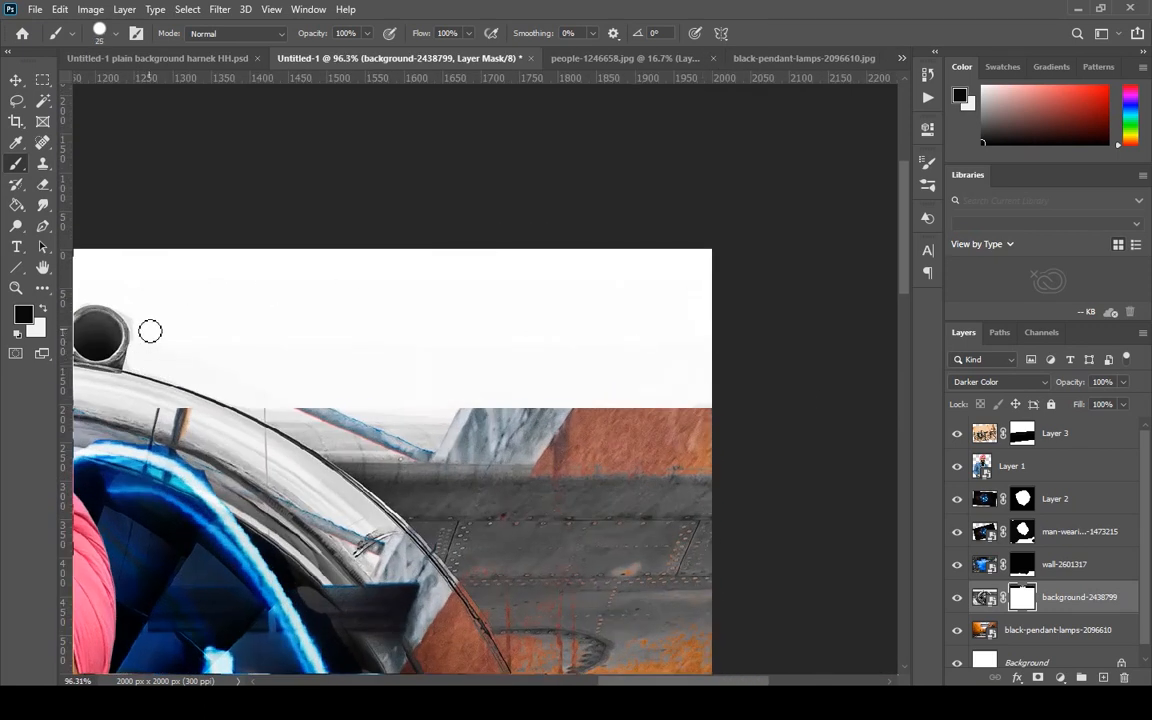
key("bracketleft")
key("bracketleft")
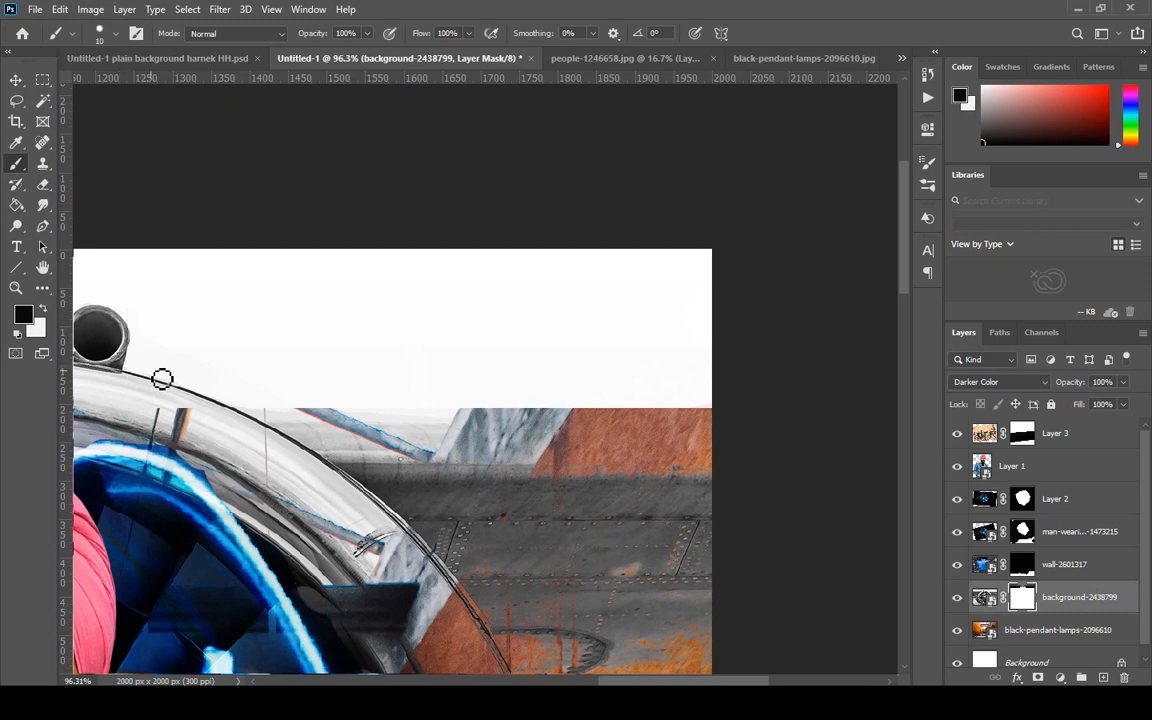
Place the photo-of-man-standing-on-desert-3822127 image from the Ill folder into the composite, above the turbine layer.
scroll(350, 300, "down", 6)
mouse_move(451, 702)
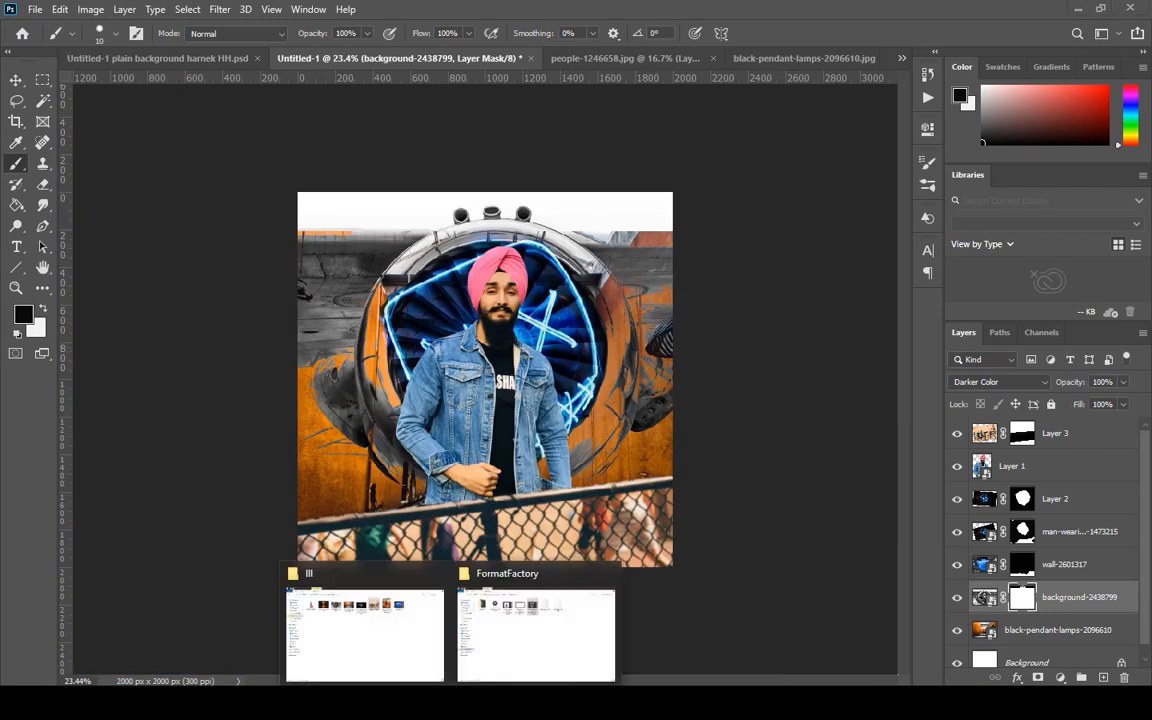
left_click(381, 672)
left_click_drag(733, 128, 569, 702)
left_click_drag(569, 650, 572, 258)
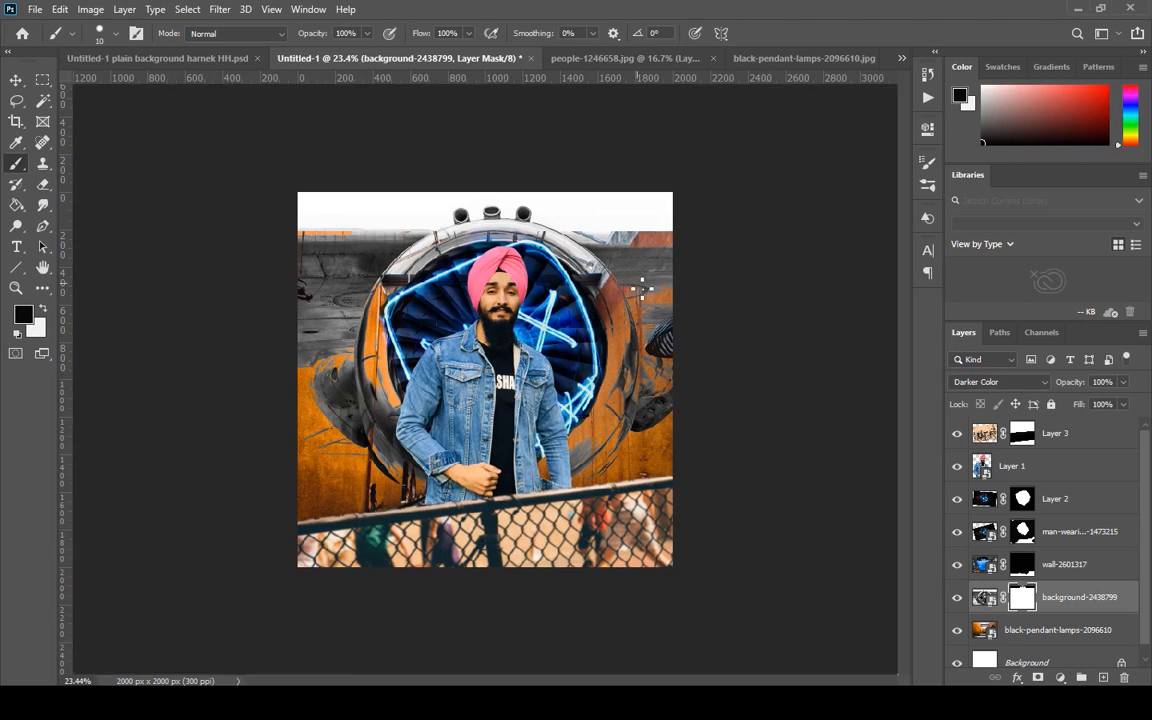
left_click_drag(635, 192, 712, 97)
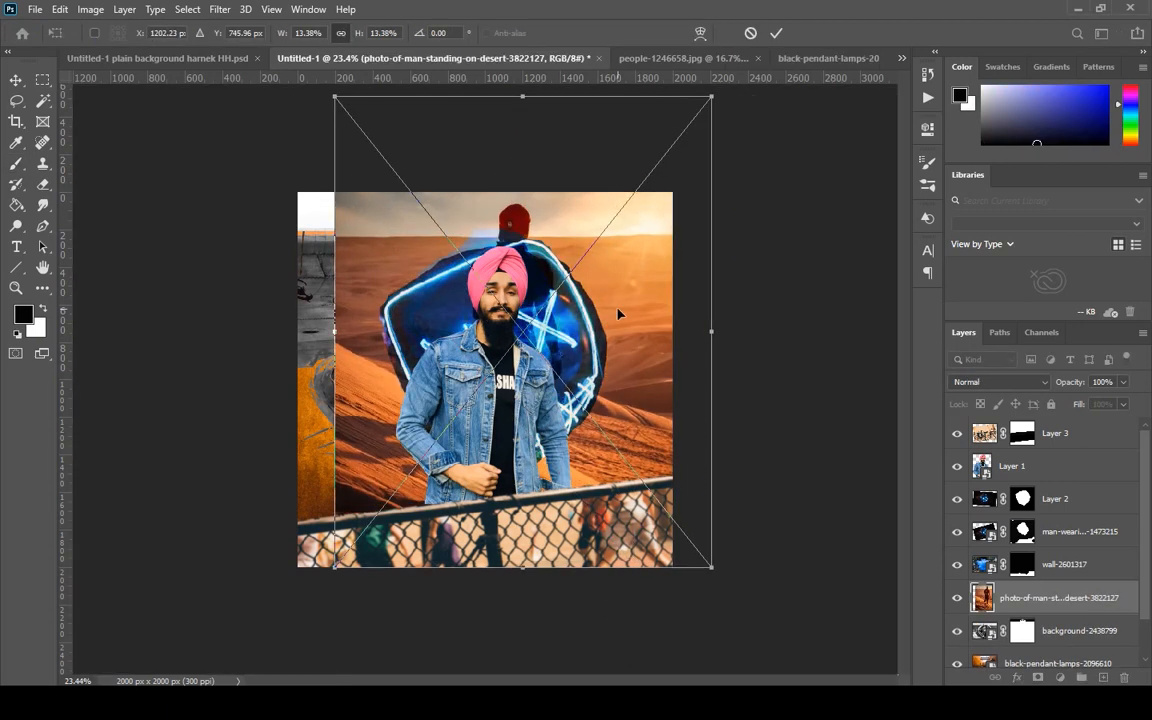
Scale the placed desert photo to 14.50% and position it so its sky fills the canvas above the turbine.
left_click_drag(617, 314, 571, 326)
left_click_drag(666, 108, 717, 87)
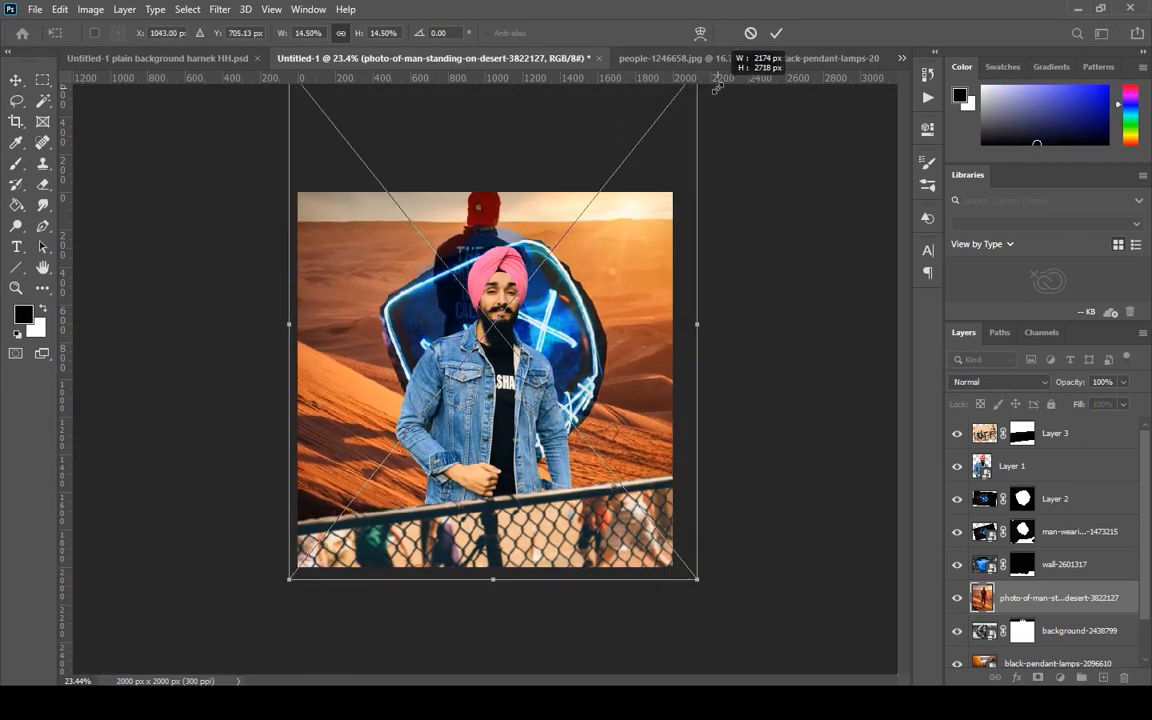
left_click_drag(617, 265, 616, 281)
key("b")
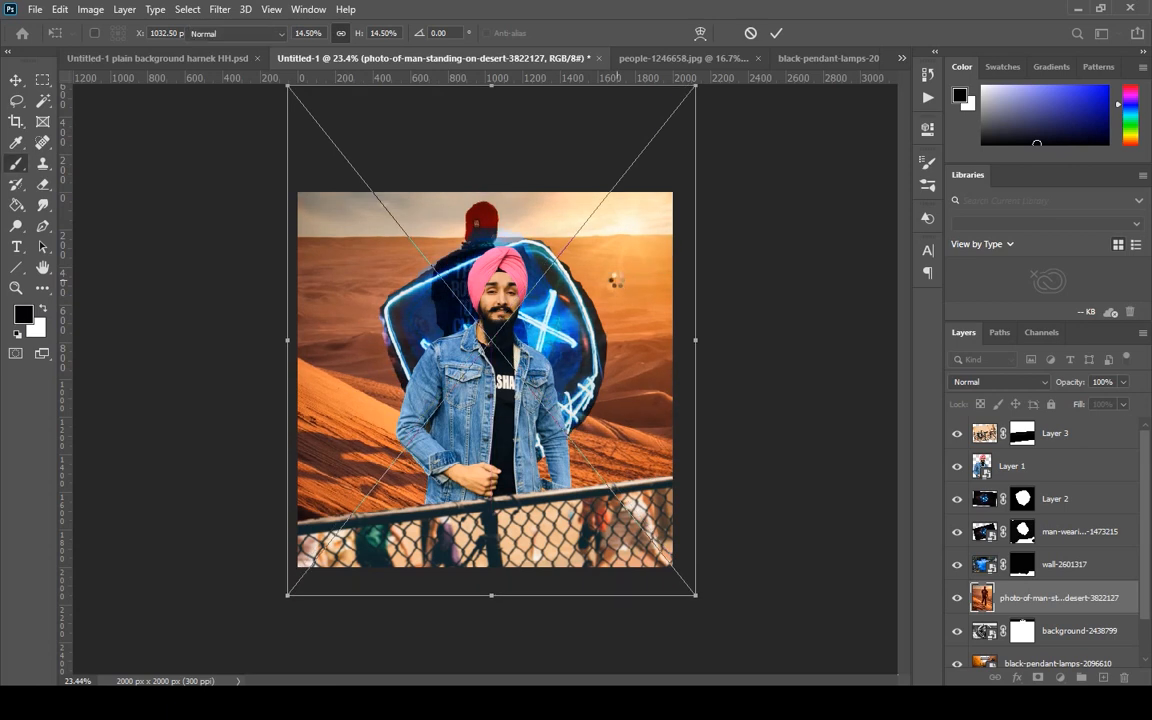
Preview other blend modes on the desert photo layer and keep it at Normal.
left_click(1012, 385)
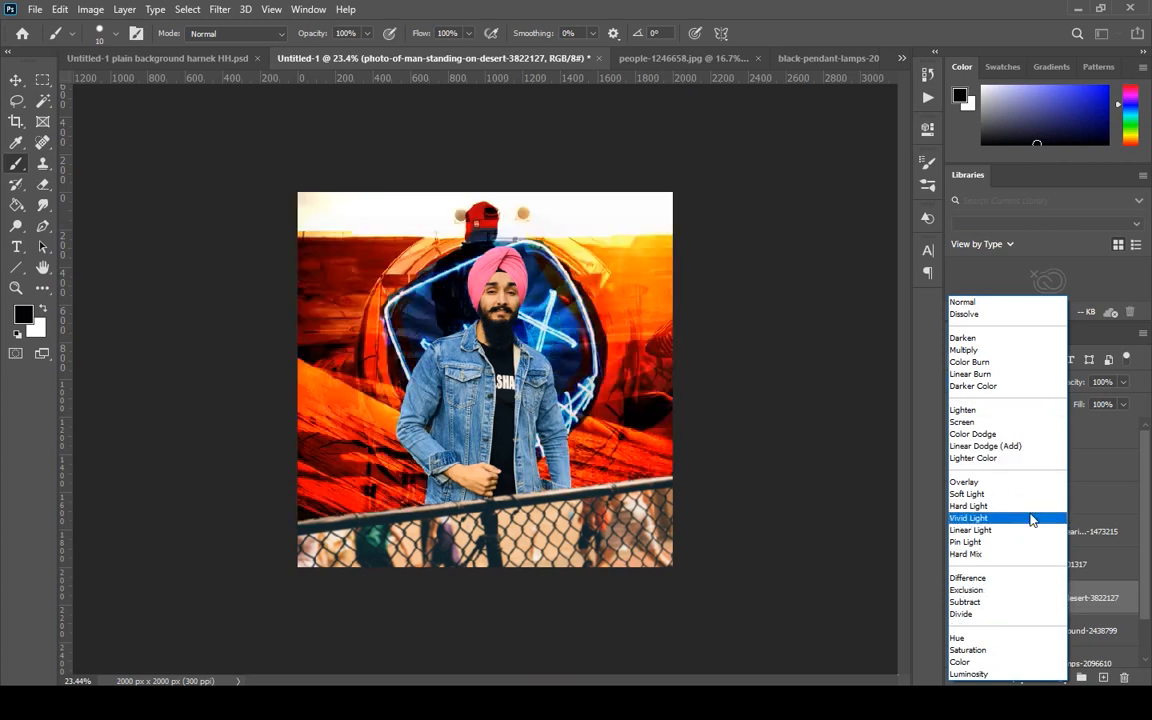
left_click(1026, 302)
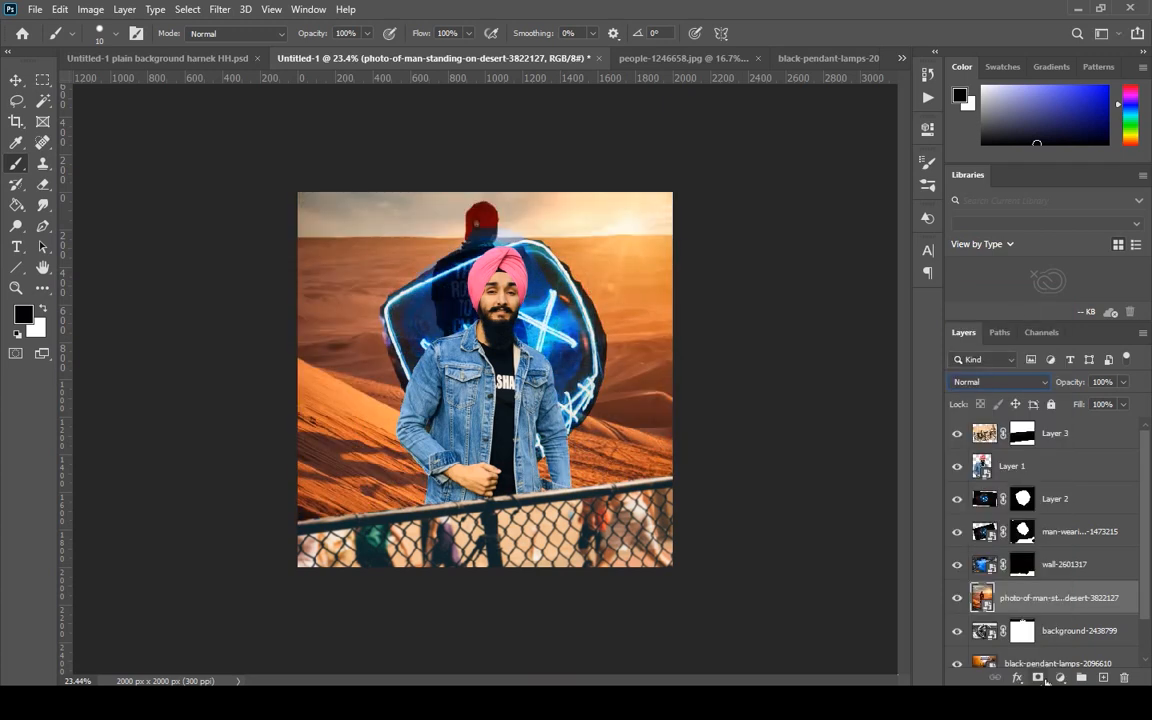
Add a layer mask to the desert photo and paint black with a 700 px brush to hide everything below its sky.
left_click(1040, 678)
key("bracketright")
key("bracketright")
key("bracketright")
key("bracketright")
key("bracketright")
key("bracketright")
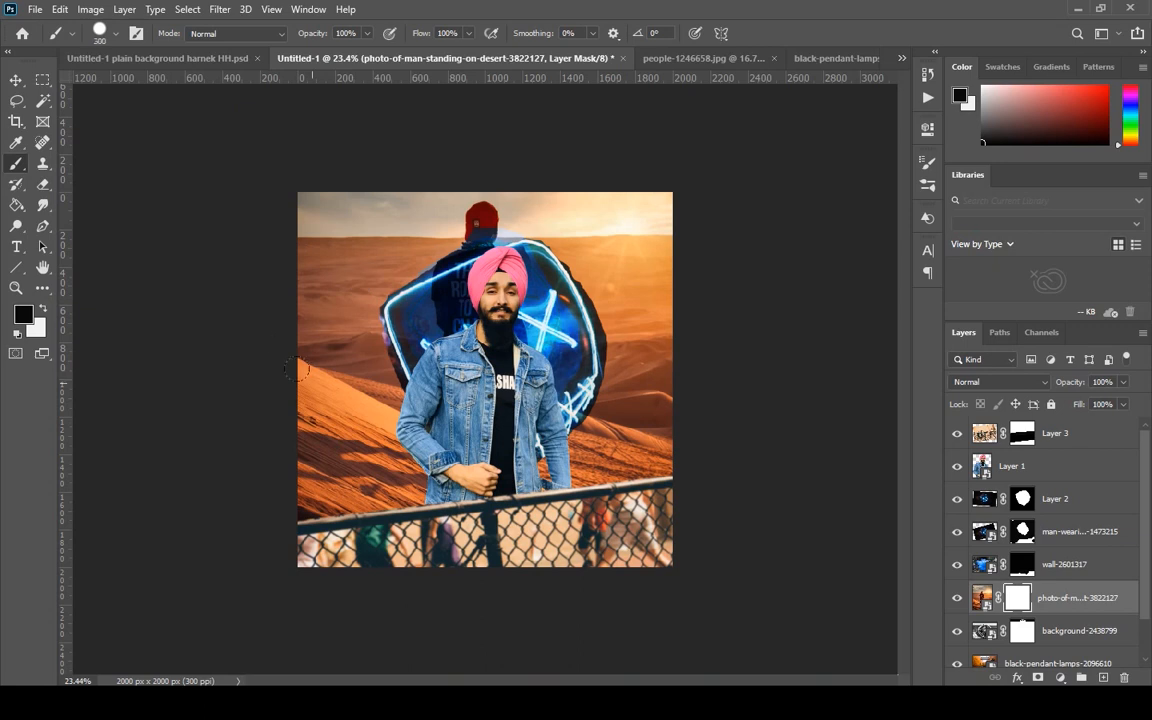
key("bracketright")
key("bracketright")
key("bracketright")
key("bracketright")
key("bracketright")
key("bracketright")
key("bracketright")
key("bracketright")
mouse_move(297, 370)
left_mouse_down()
mouse_move(484, 378)
mouse_move(458, 374)
mouse_move(643, 362)
mouse_move(289, 357)
left_mouse_up()
Enlarge the masked desert photo with Free Transform and reposition its sky behind the turbine's upper edge.
left_click(988, 598)
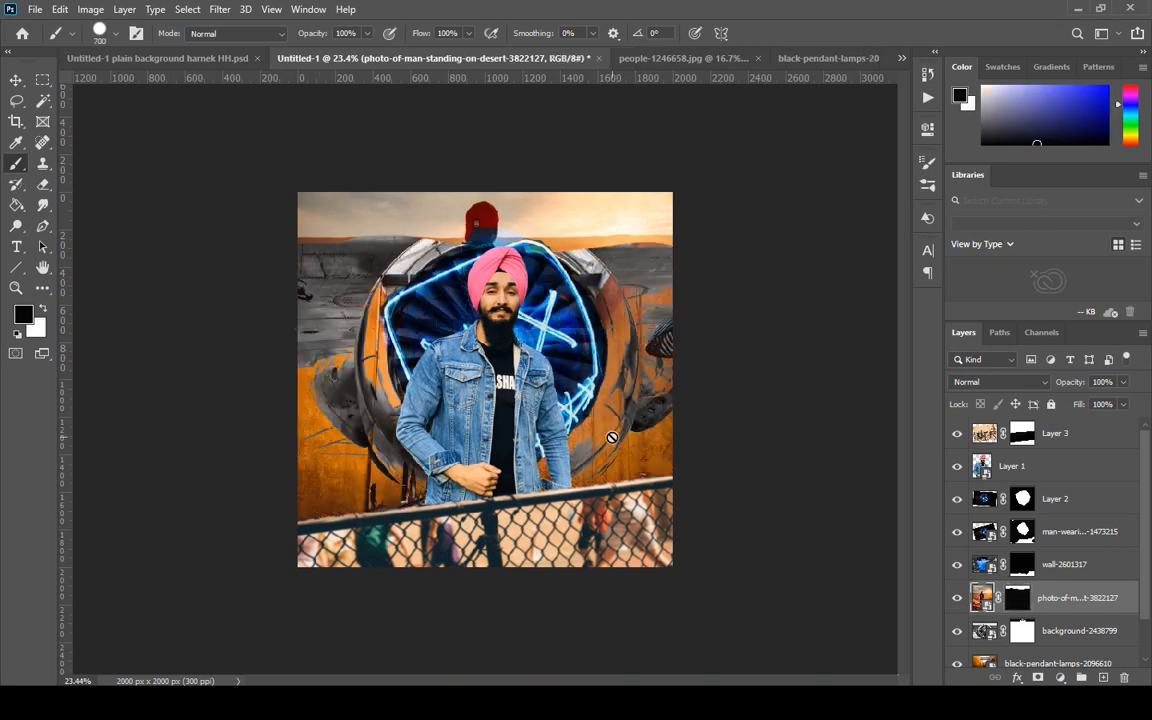
key("ctrl+t")
scroll(570, 372, "up", 2)
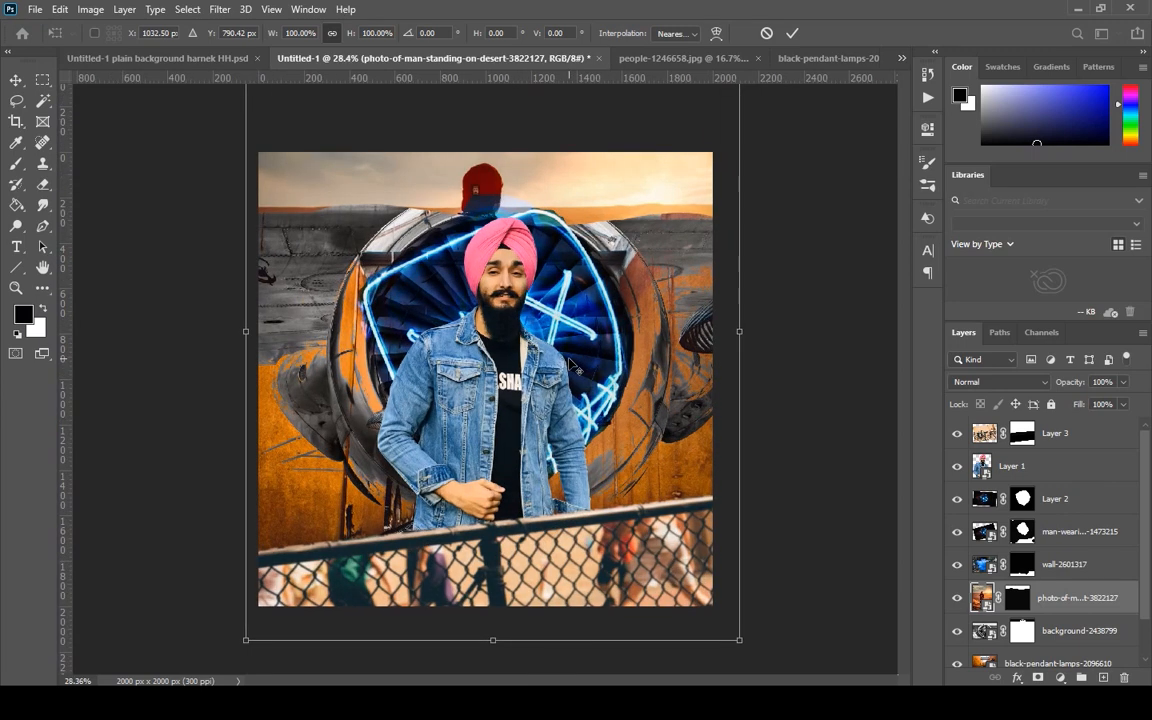
left_click_drag(693, 345, 682, 470)
left_click_drag(736, 148, 793, 60)
mouse_move(702, 326)
left_mouse_down()
mouse_move(690, 158)
mouse_move(689, 180)
left_mouse_up()
left_click(15, 163)
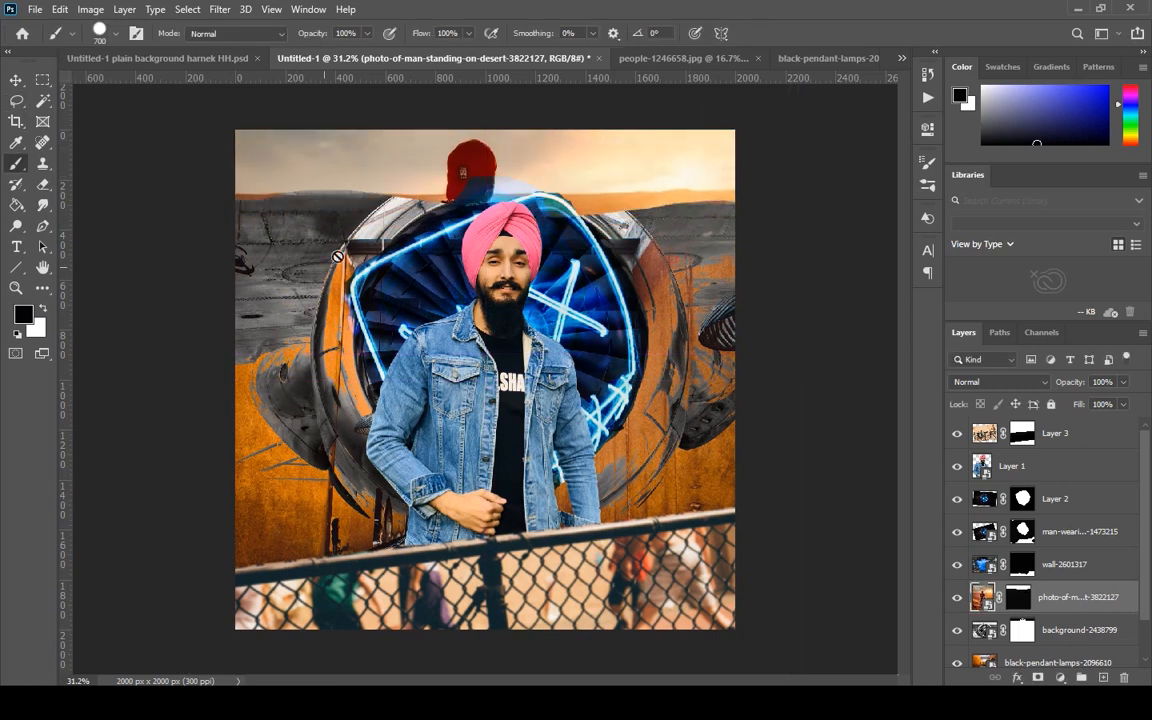
left_click(46, 122)
mouse_move(441, 141)
left_mouse_down()
mouse_move(512, 200)
mouse_move(514, 171)
mouse_move(527, 175)
mouse_move(444, 174)
left_mouse_up()
right_click(446, 172)
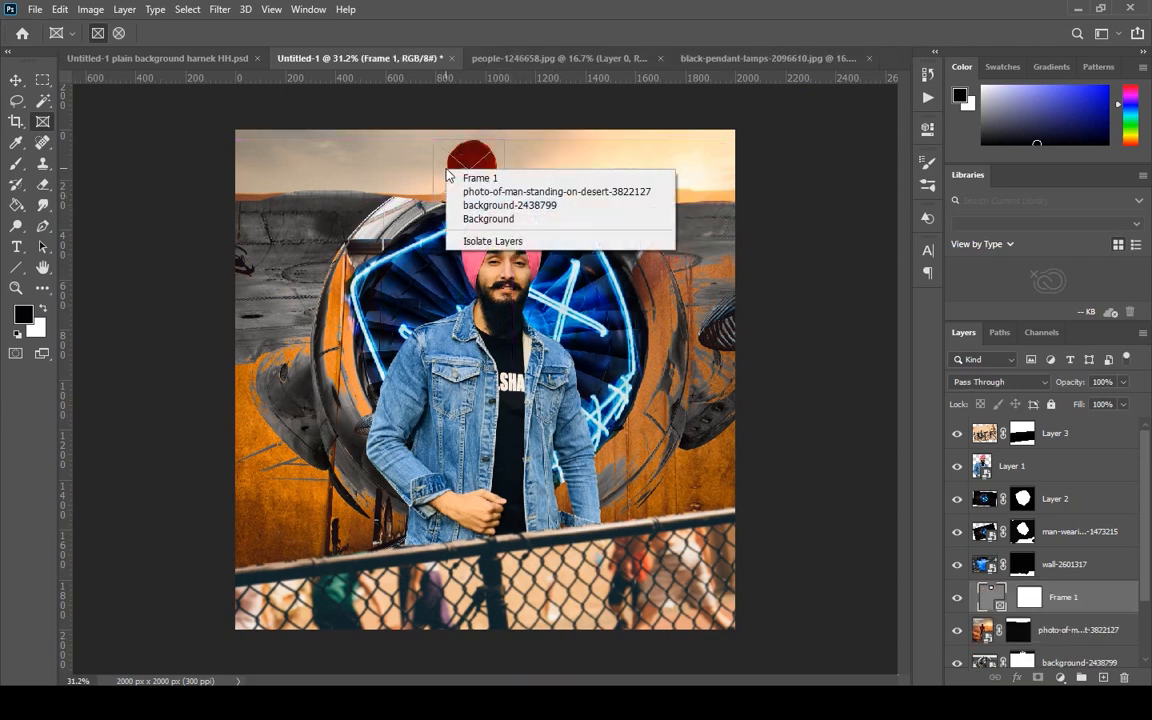
left_click(508, 302)
key("ctrl+z")
key("ctrl+z")
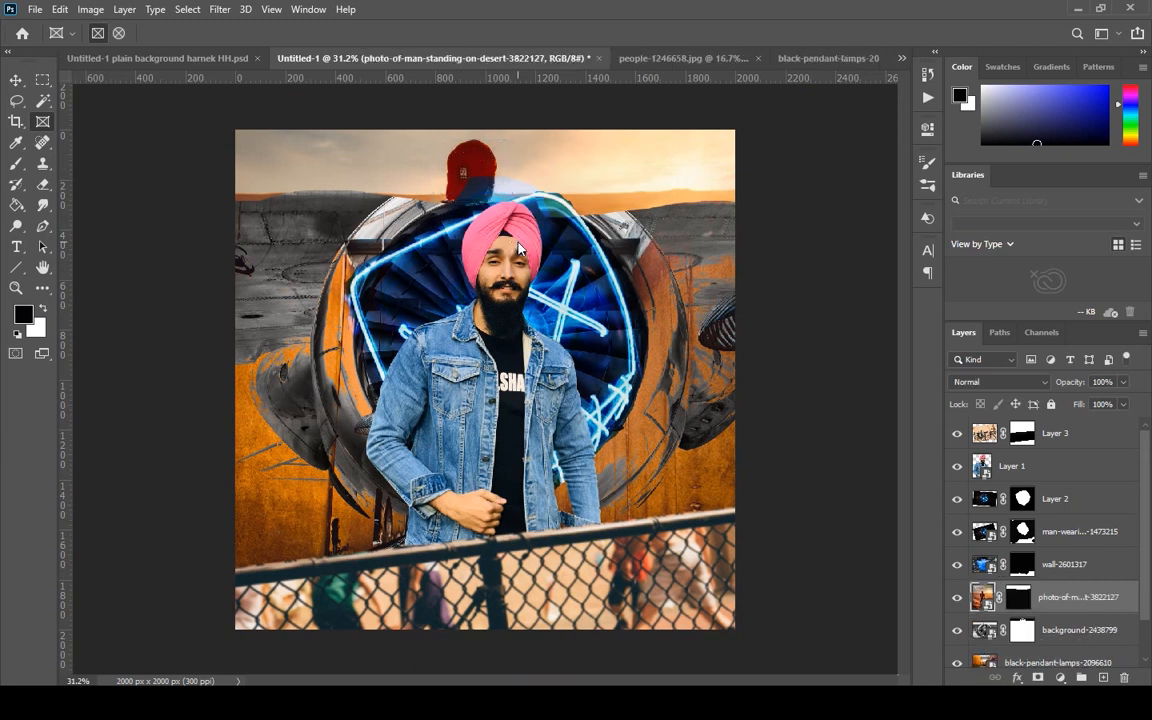
Try to isolate the red cap in the desert photo with a rectangular selection and invert it.
left_click(43, 104)
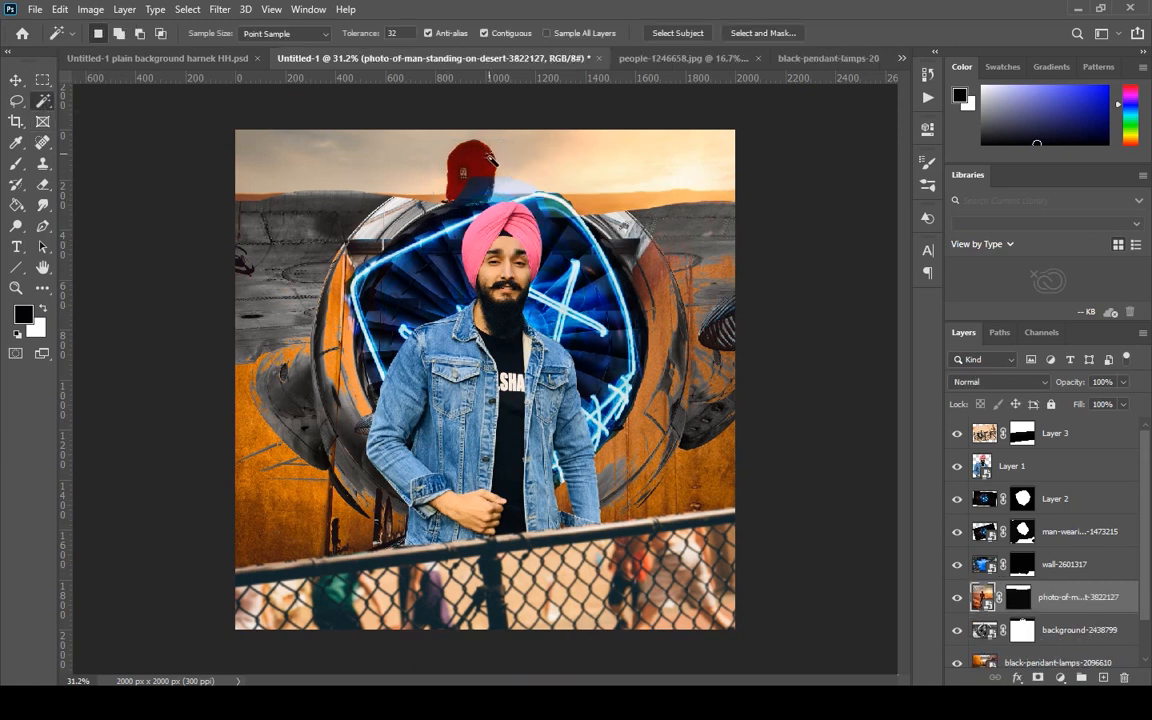
left_click(42, 80)
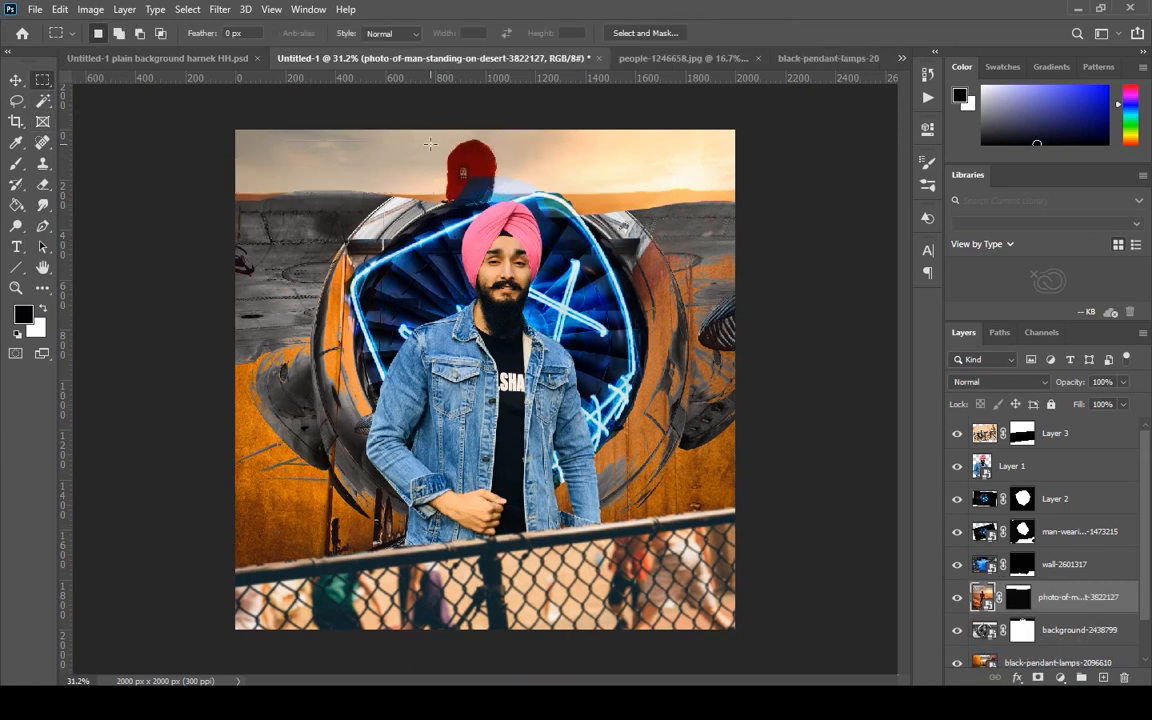
left_click_drag(441, 141, 508, 187)
right_click(485, 164)
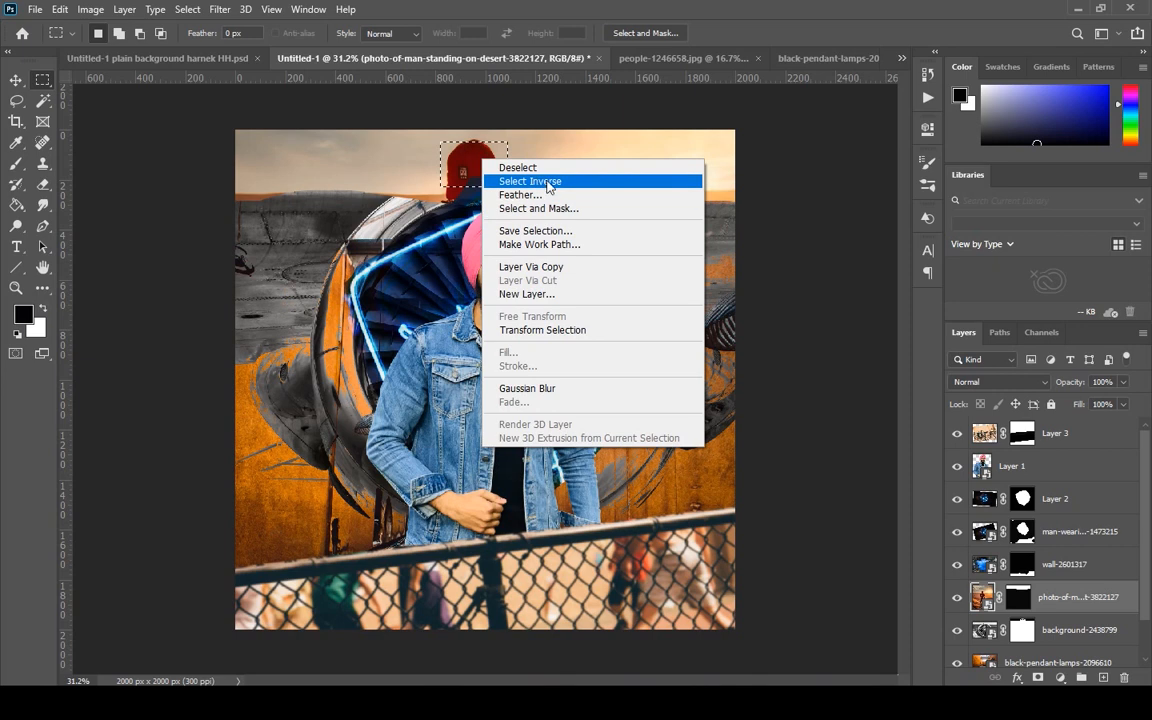
left_click(512, 181)
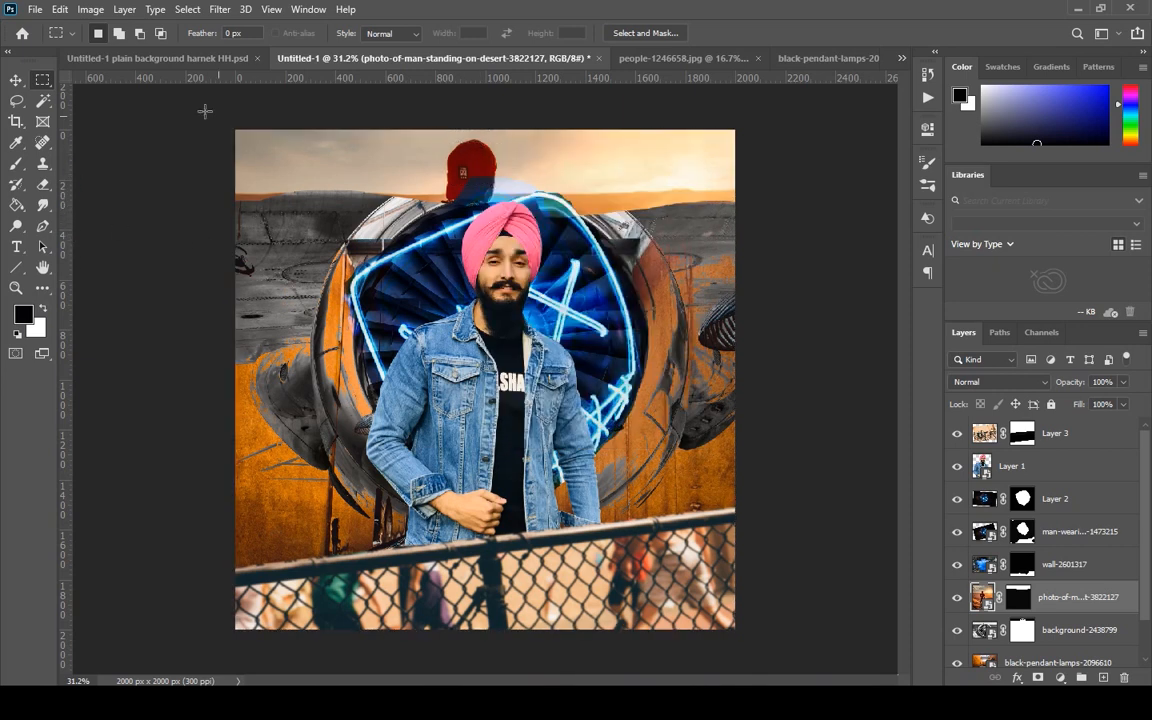
Try to remove the red cap by spot healing on the desert photo's mask, and undo the stroke.
left_click(43, 142)
left_click(1020, 600)
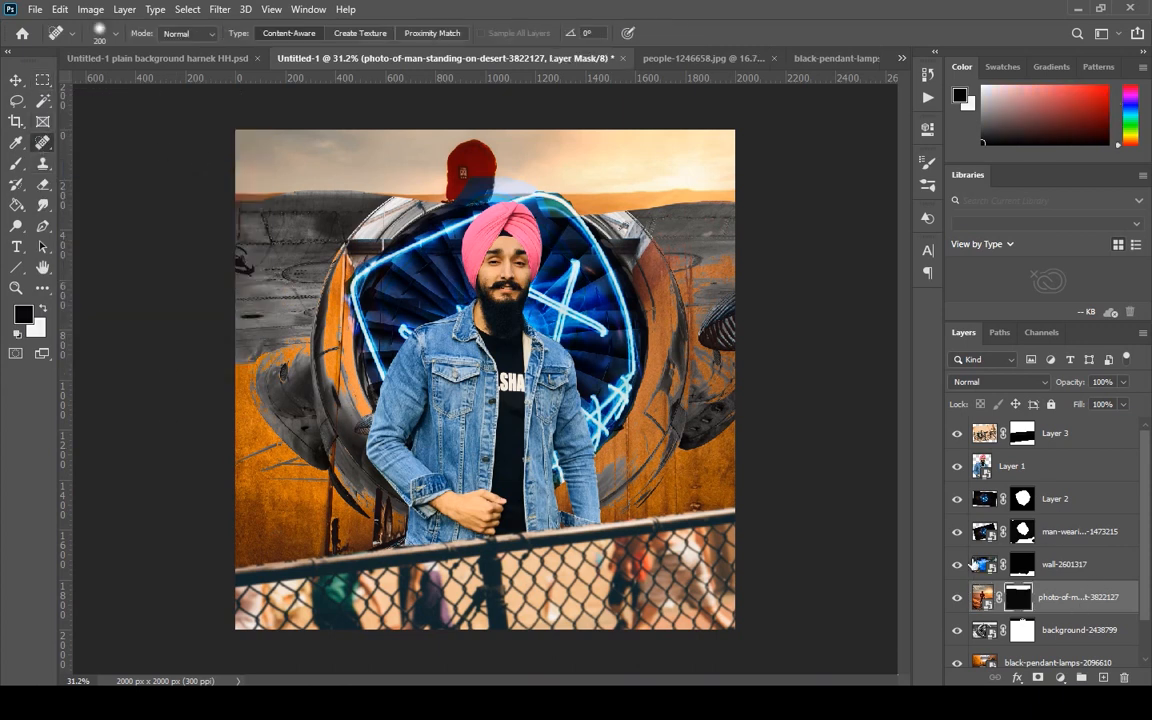
mouse_move(455, 164)
left_mouse_down()
mouse_move(458, 180)
mouse_move(440, 184)
mouse_move(488, 182)
mouse_move(486, 163)
mouse_move(538, 180)
mouse_move(492, 150)
mouse_move(390, 182)
left_mouse_up()
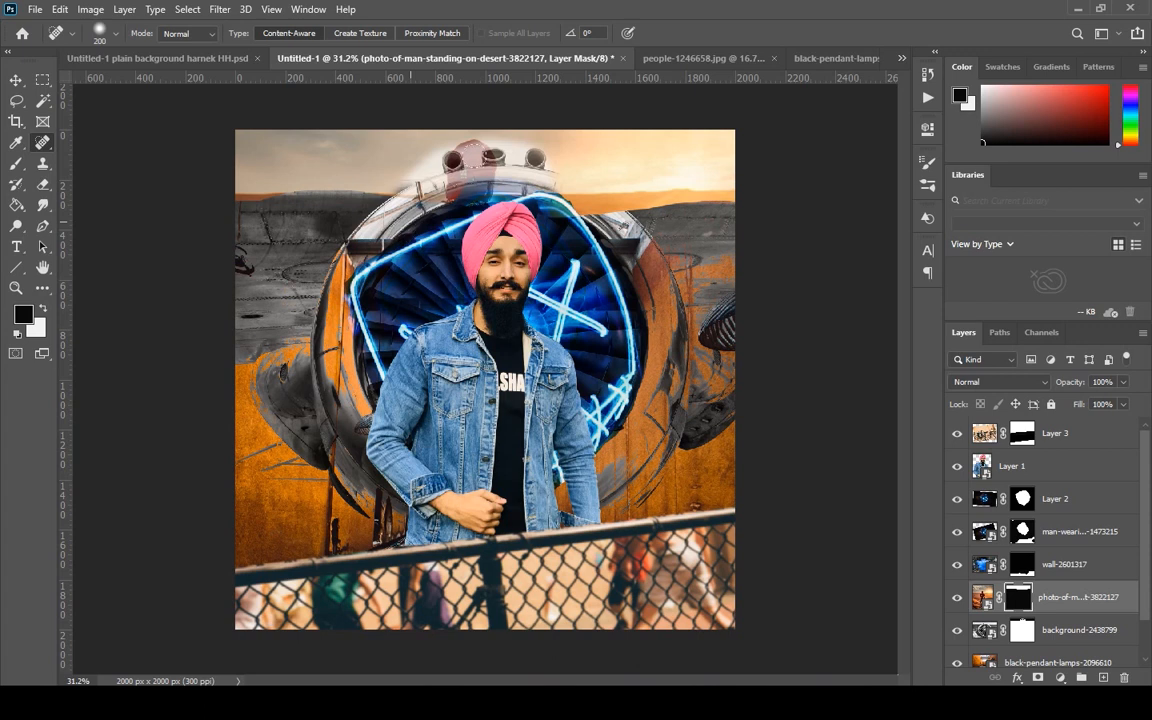
key("ctrl+z")
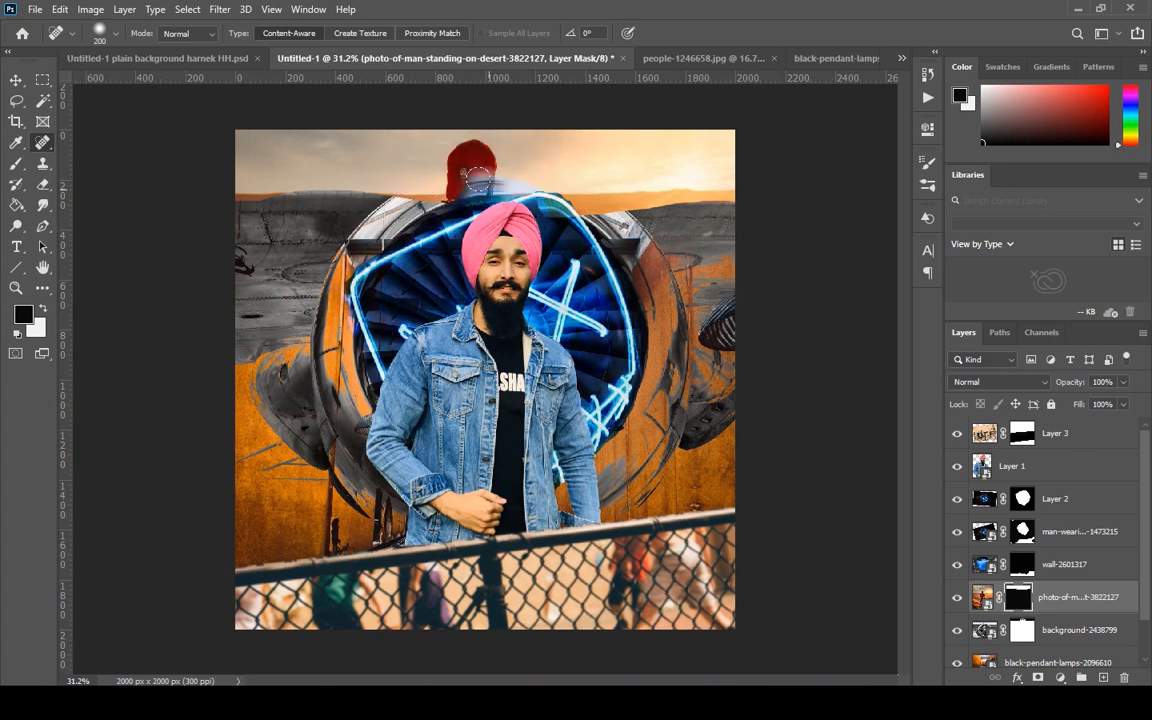
left_click(42, 100)
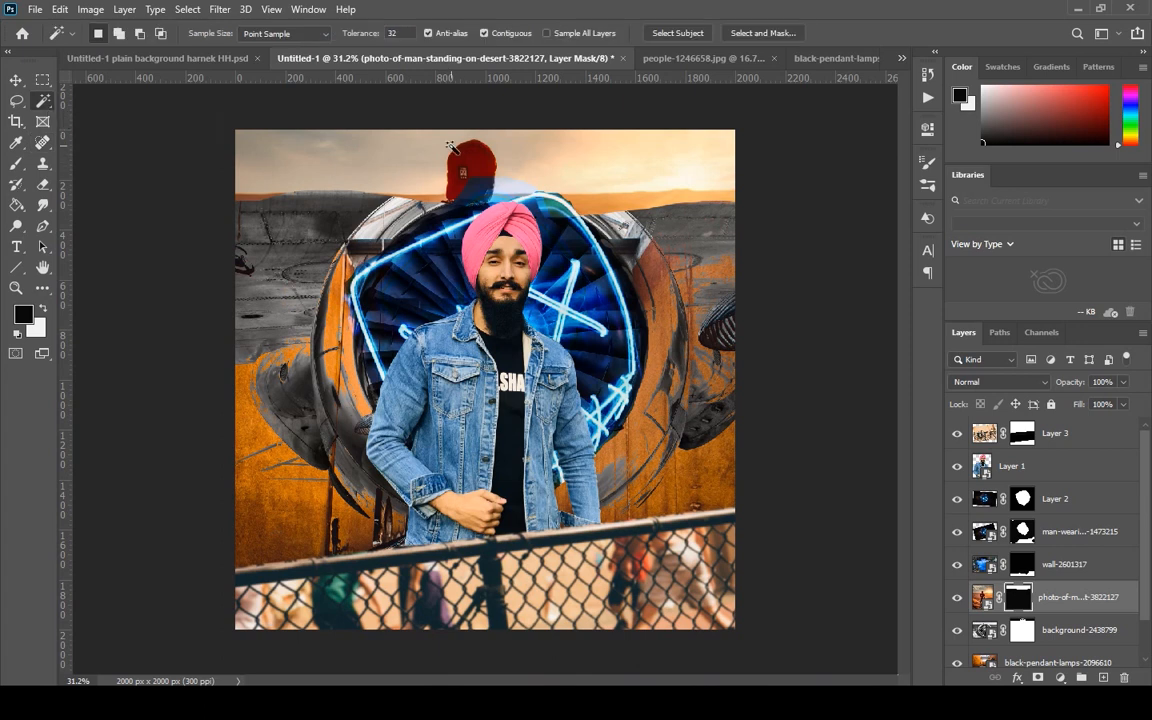
left_click(520, 185)
left_click(42, 184)
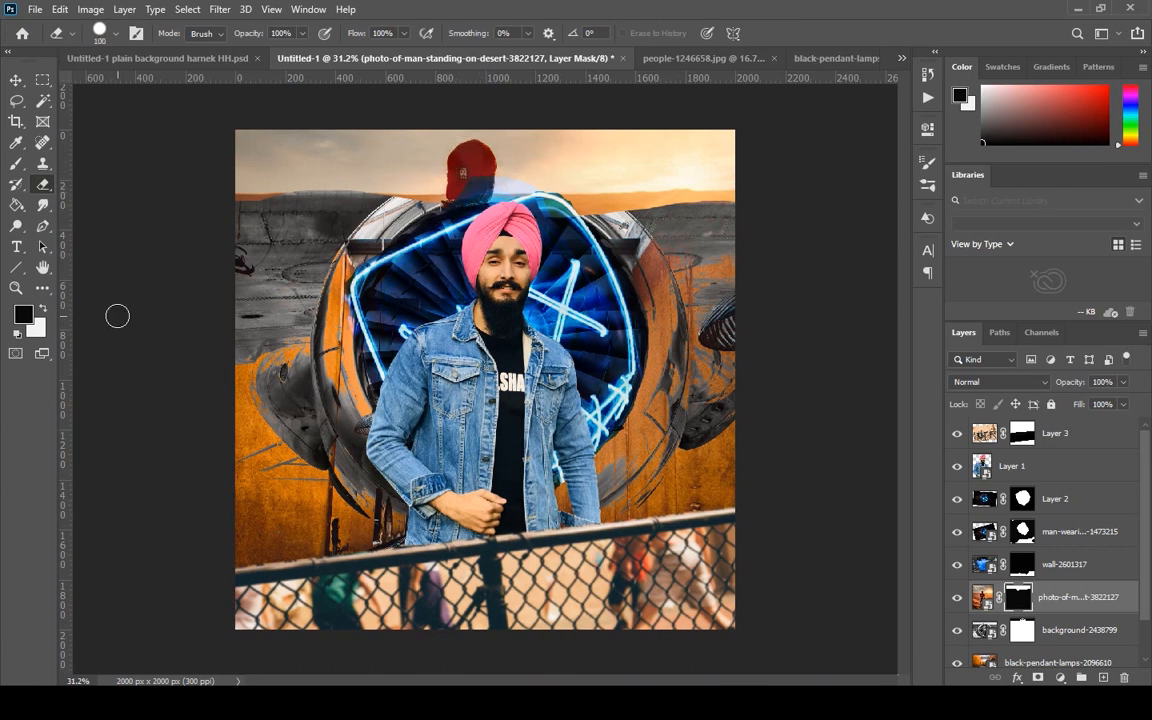
Reposition the desert photo so its sky extends lower behind the man, and keep its blend mode at Normal.
left_click(16, 80)
left_click(1007, 638)
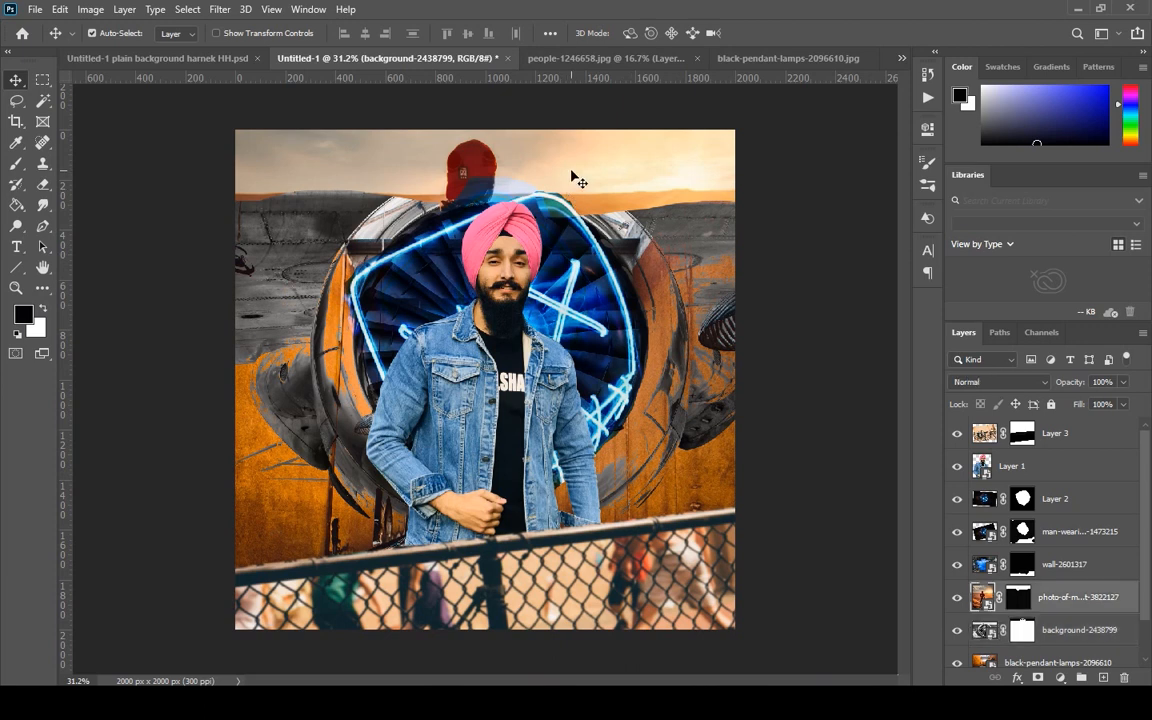
left_click_drag(578, 178, 543, 264)
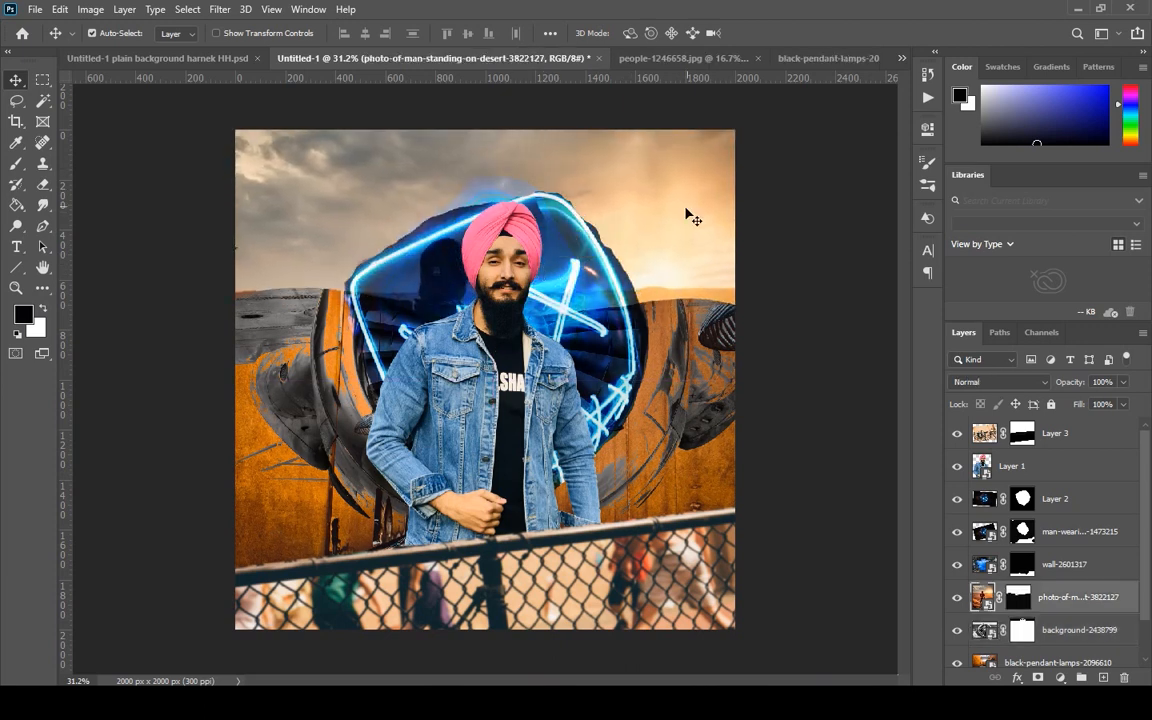
key("ctrl+t")
left_click_drag(687, 233, 681, 145)
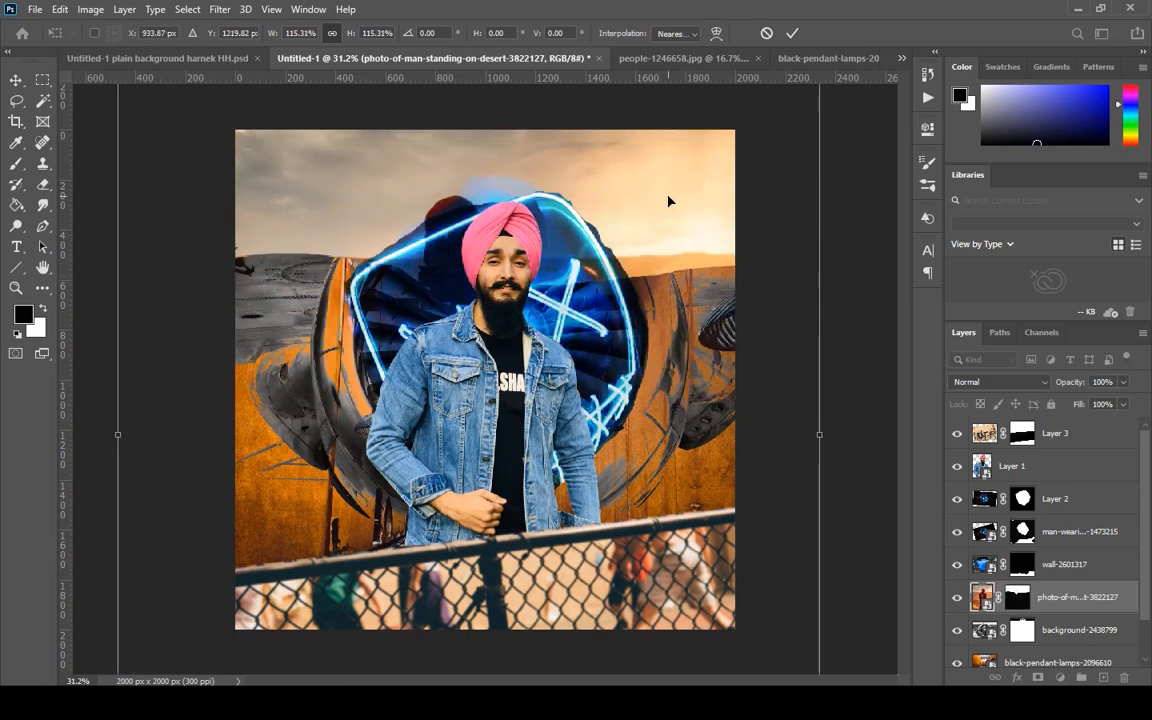
key("Return")
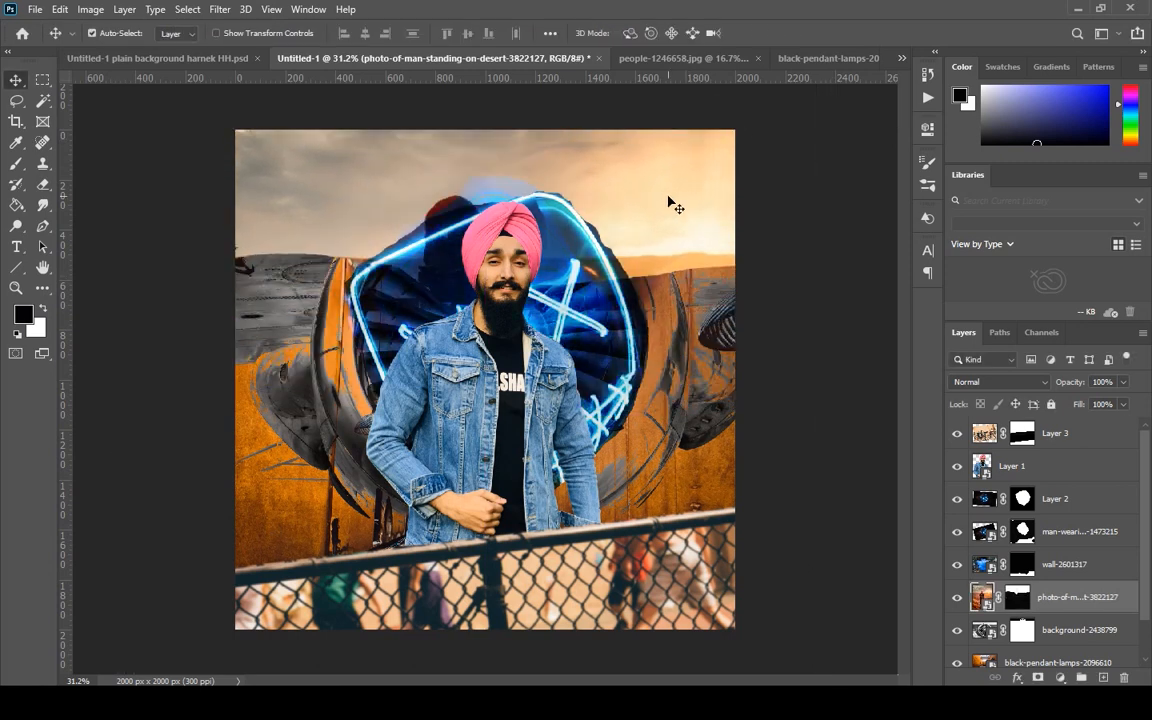
left_click(963, 386)
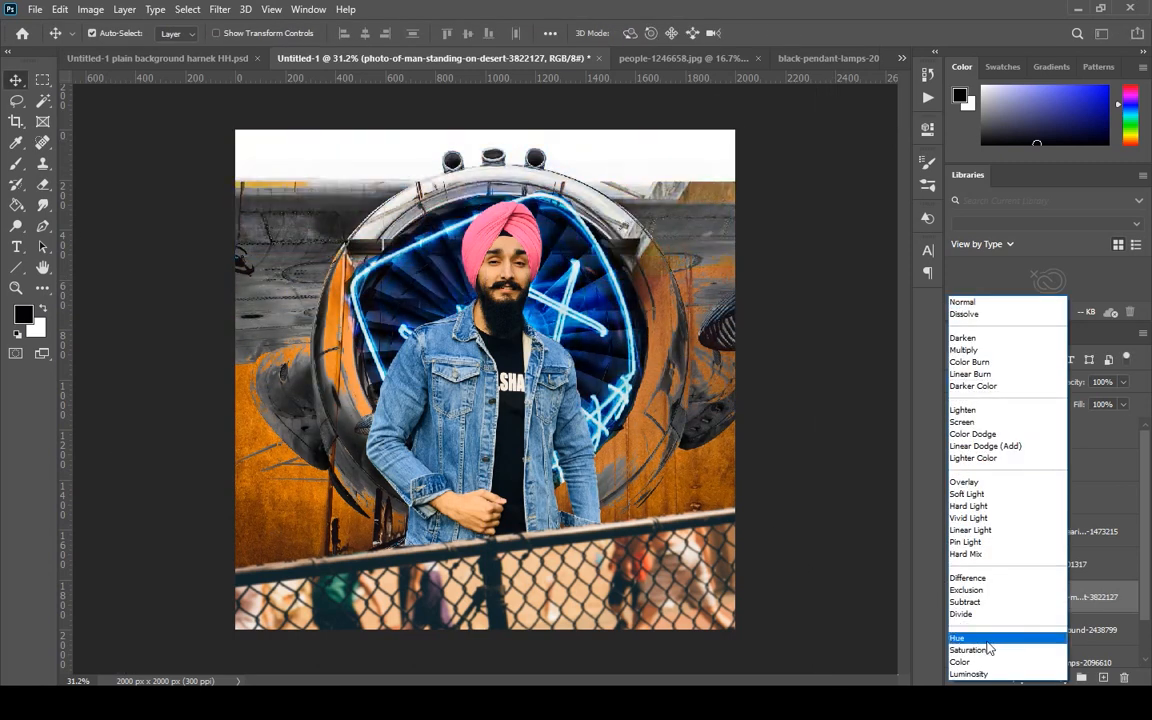
left_click(1039, 302)
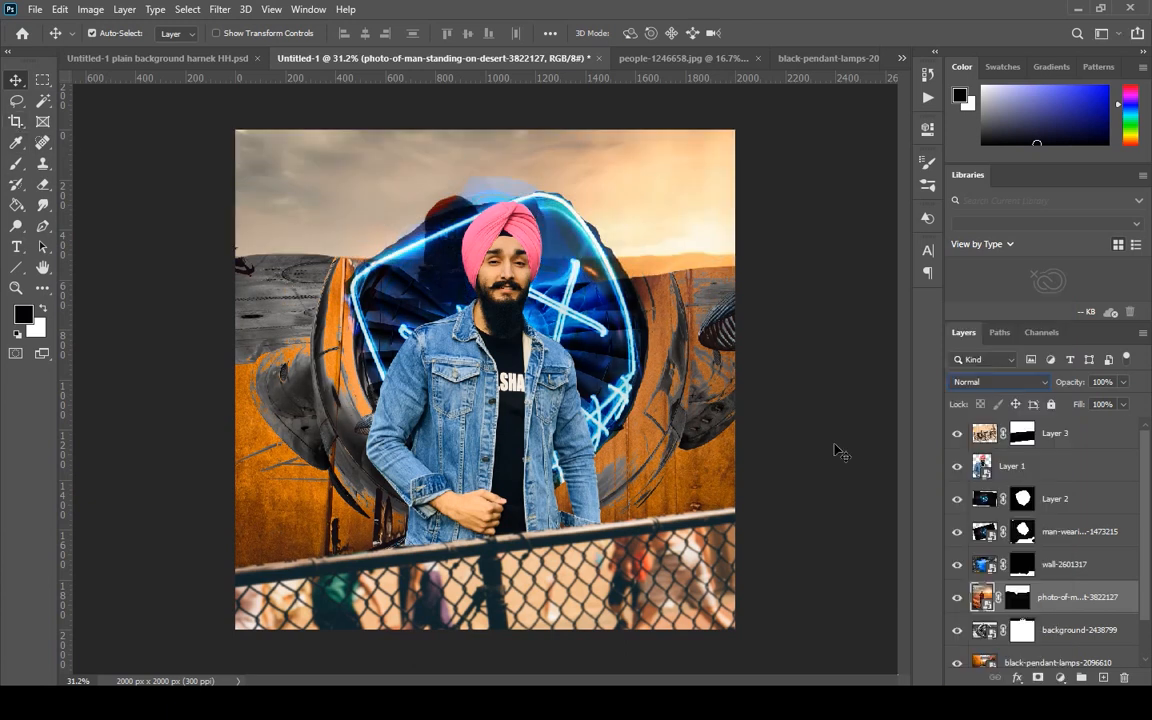
Paint black on the desert photo's mask with 700 px and 60 px brushes to uncover the turbine and its three top pipes.
left_click(1018, 597)
left_click(16, 163)
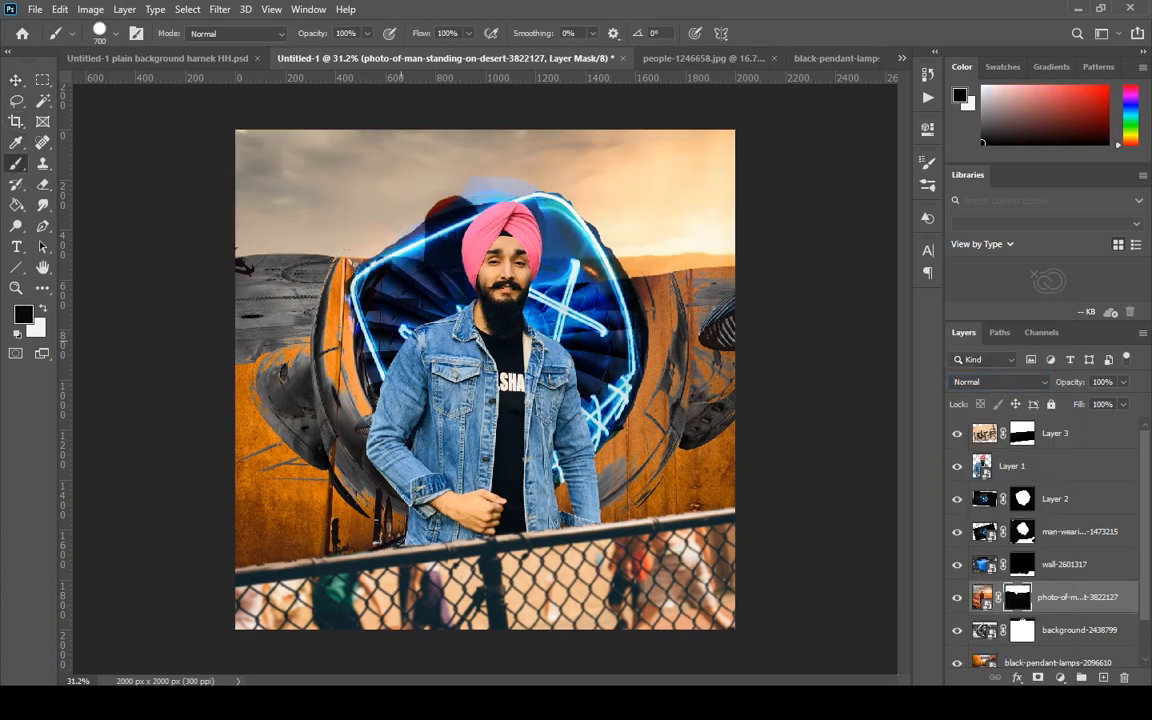
mouse_move(400, 195)
left_mouse_down()
mouse_move(505, 190)
mouse_move(640, 215)
mouse_move(610, 195)
mouse_move(420, 152)
mouse_move(345, 188)
mouse_move(203, 195)
mouse_move(265, 183)
mouse_move(310, 197)
left_mouse_up()
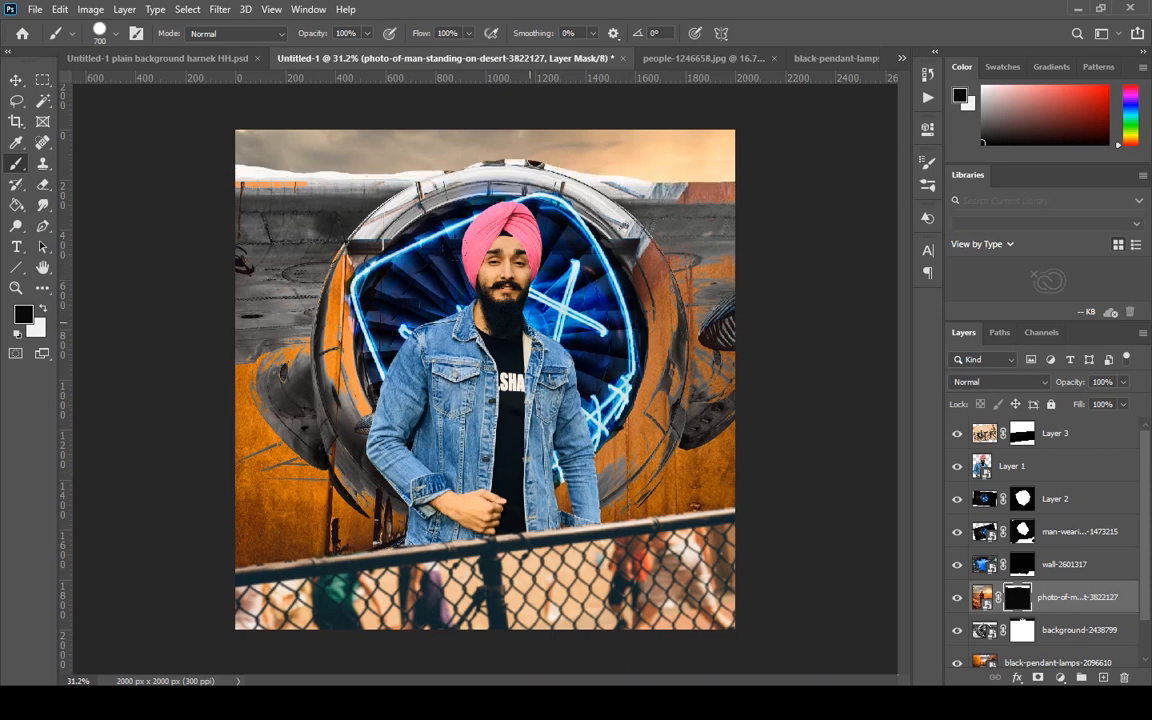
left_click_drag(504, 166, 500, 166)
left_click_drag(452, 171, 453, 161)
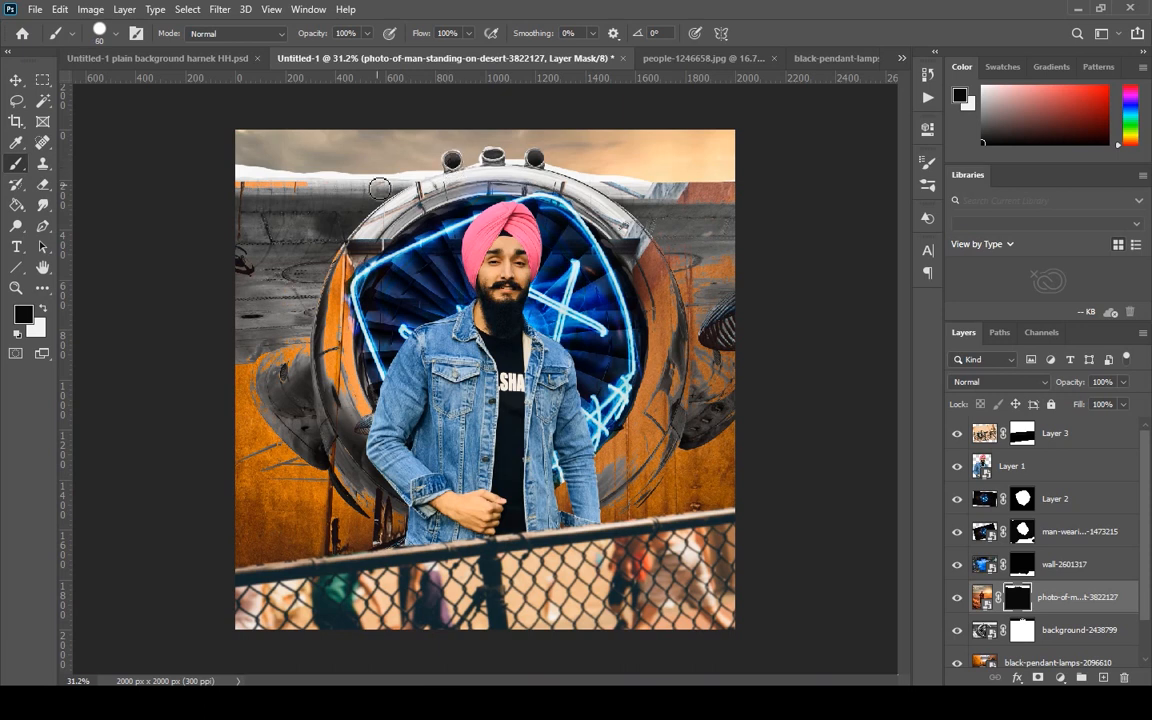
Paint white on the mask with a 60 px brush to bring the sky down to the fuselage's upper edge beside the turbine.
key("x")
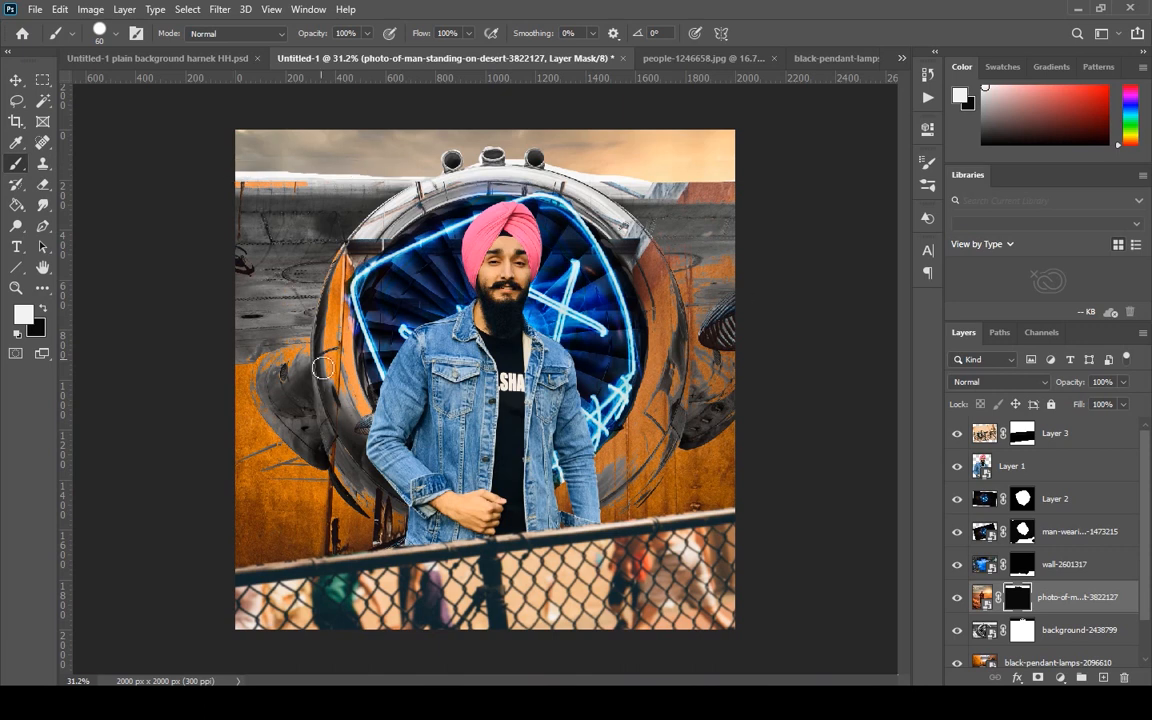
scroll(340, 361, "up", 10)
mouse_move(200, 135)
left_mouse_down()
mouse_move(308, 395)
mouse_move(216, 383)
left_mouse_up()
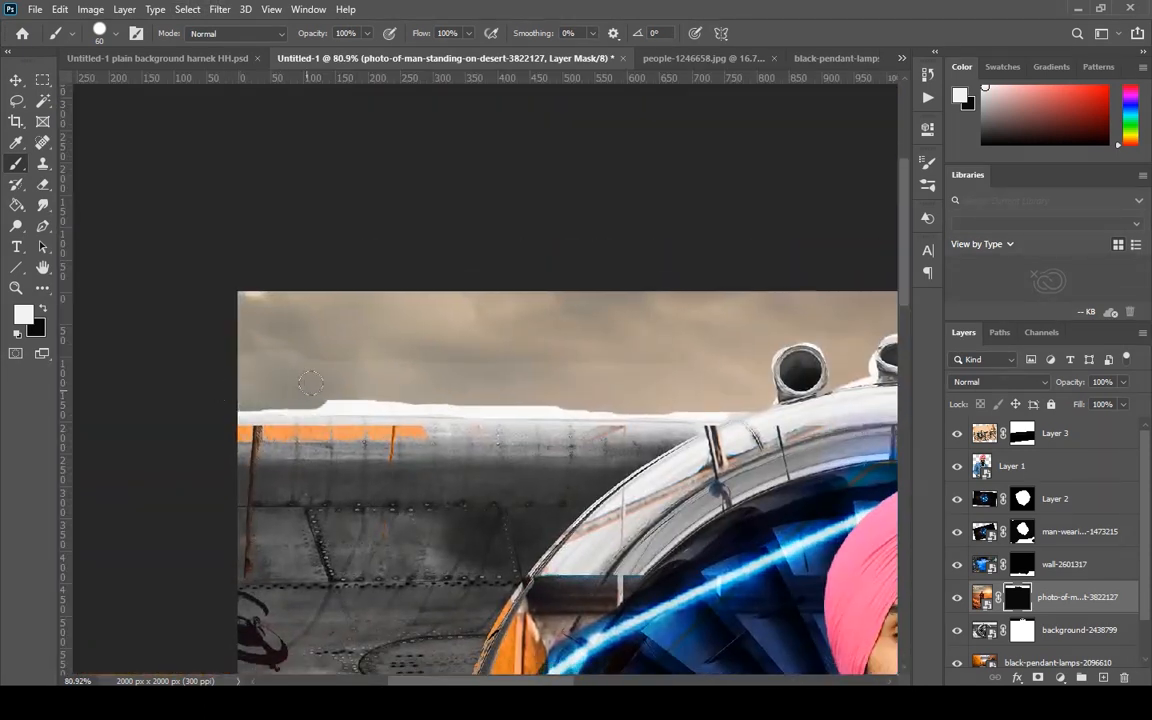
left_click_drag(310, 383, 742, 387)
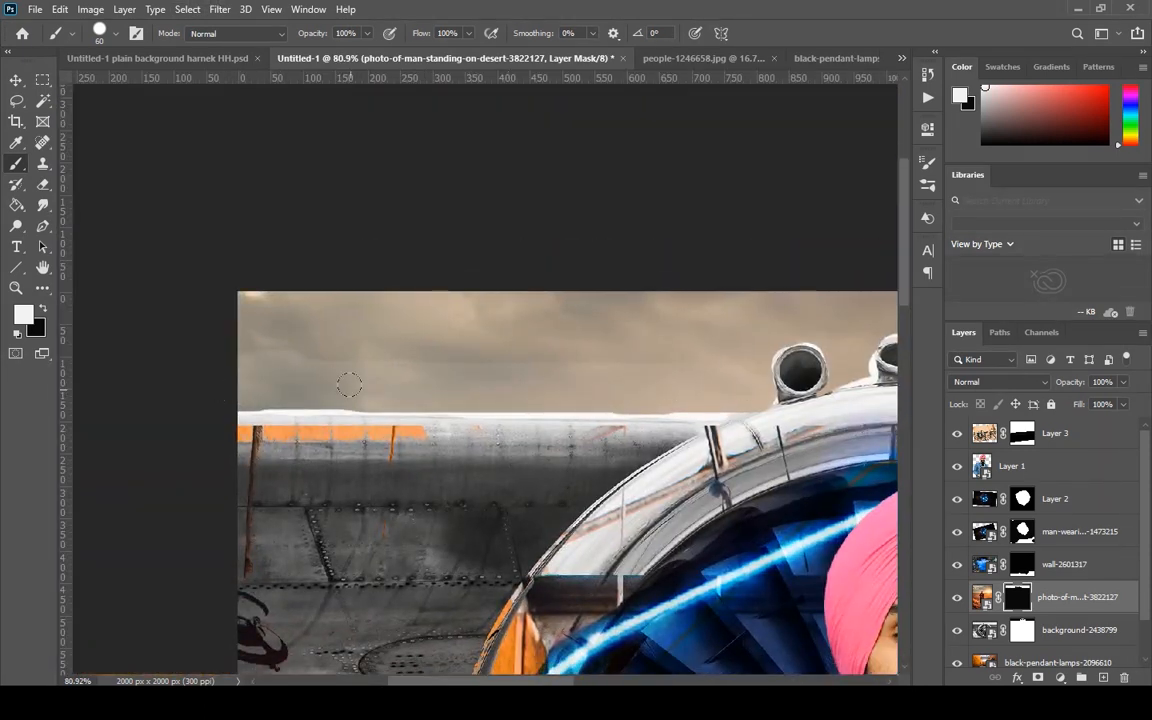
left_click_drag(349, 385, 258, 390)
mouse_move(386, 390)
left_mouse_down()
mouse_move(686, 386)
mouse_move(343, 403)
left_mouse_up()
Paint black on the mask along the far left of the fuselage's upper edge to uncover the metal surface.
key("x")
scroll(365, 404, "up", 5)
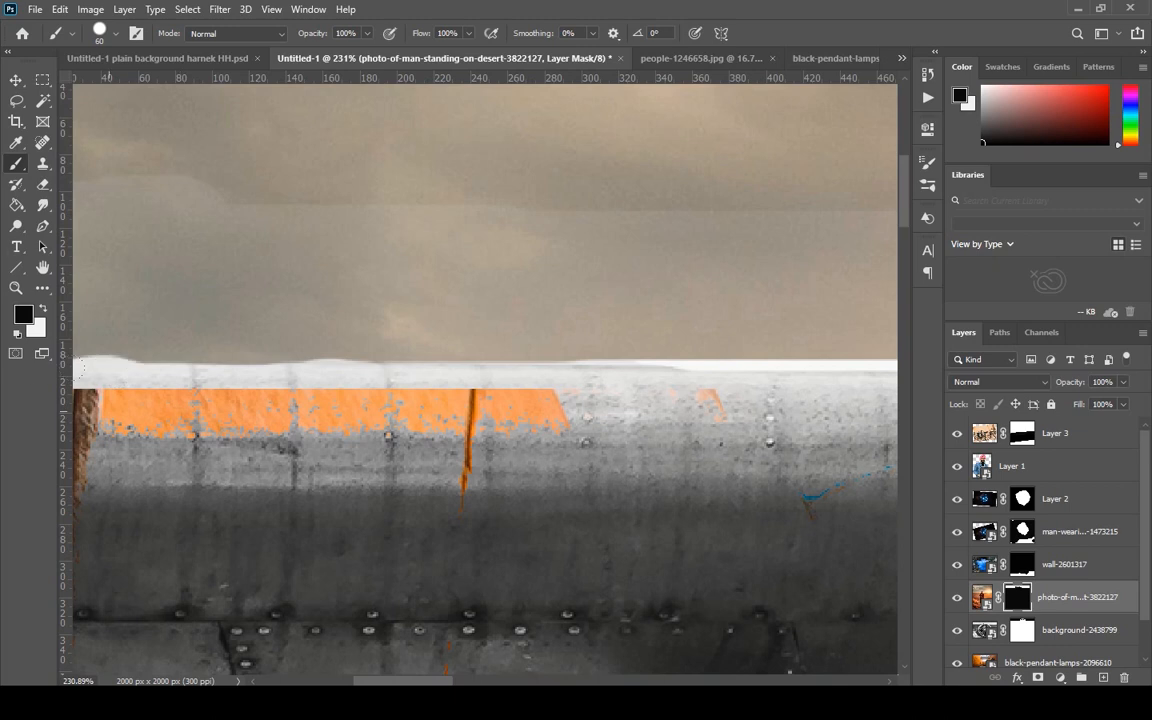
left_click_drag(80, 367, 178, 373)
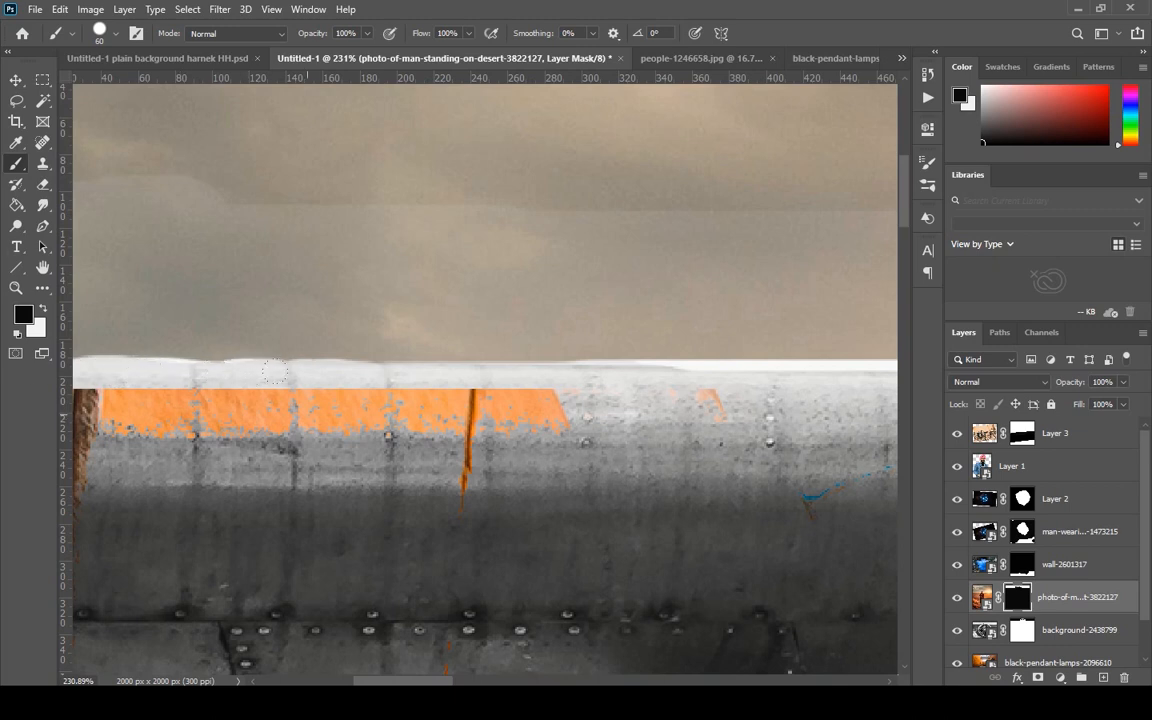
Smooth the left end of the fuselage's upper edge by painting white on the mask with a 20 px brush.
key("x")
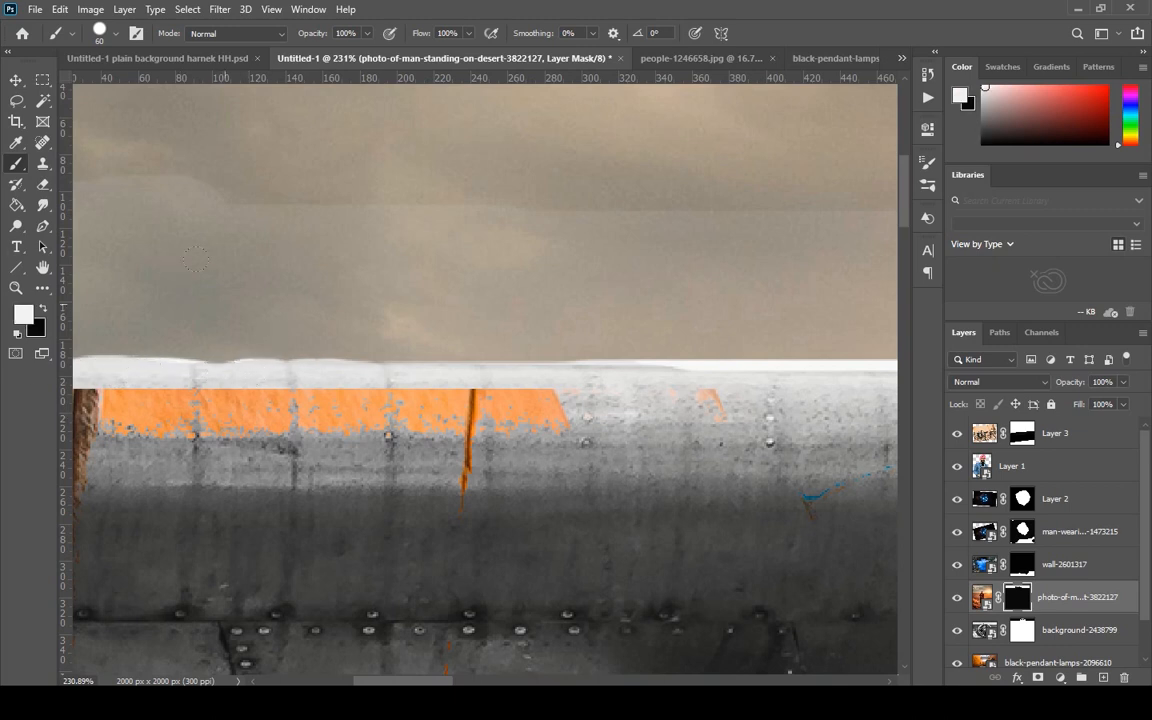
scroll(286, 238, "down", 8)
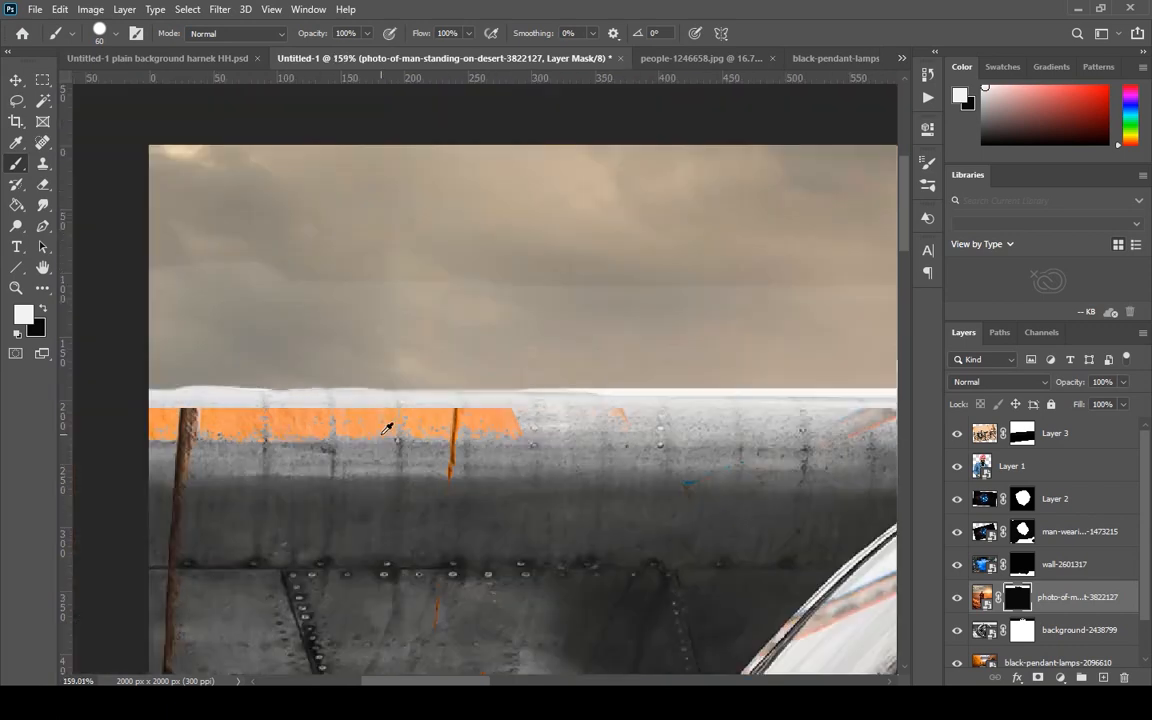
scroll(212, 122, "up", 7)
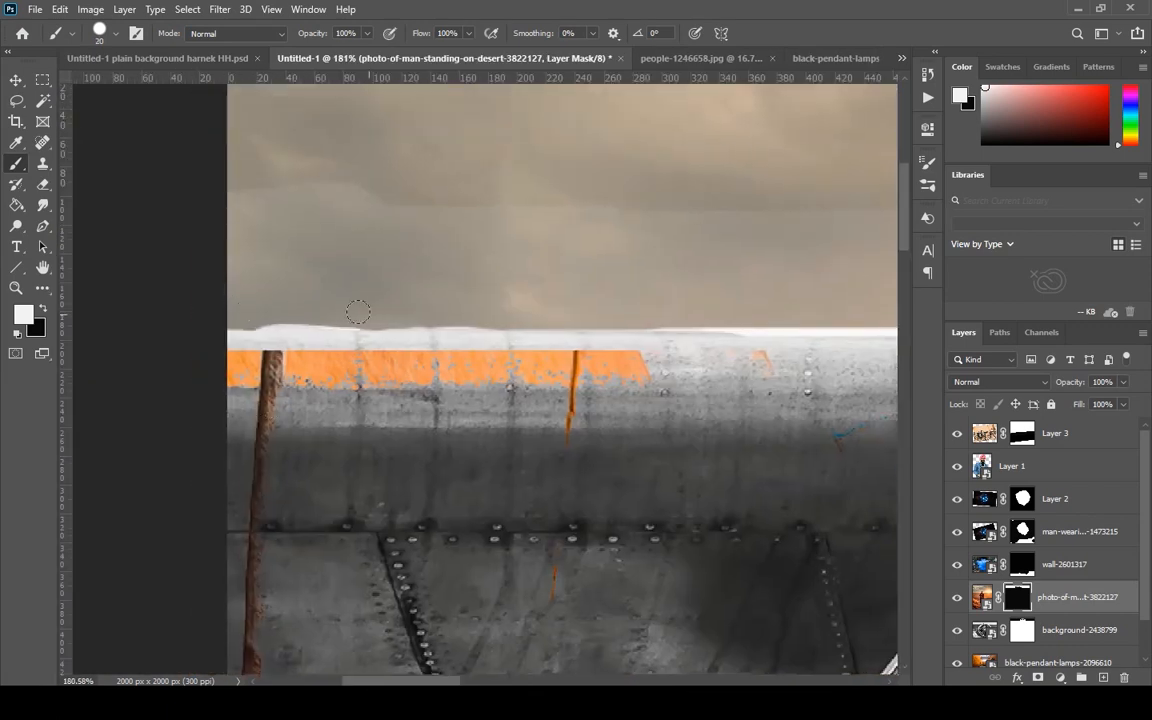
left_click_drag(358, 312, 267, 315)
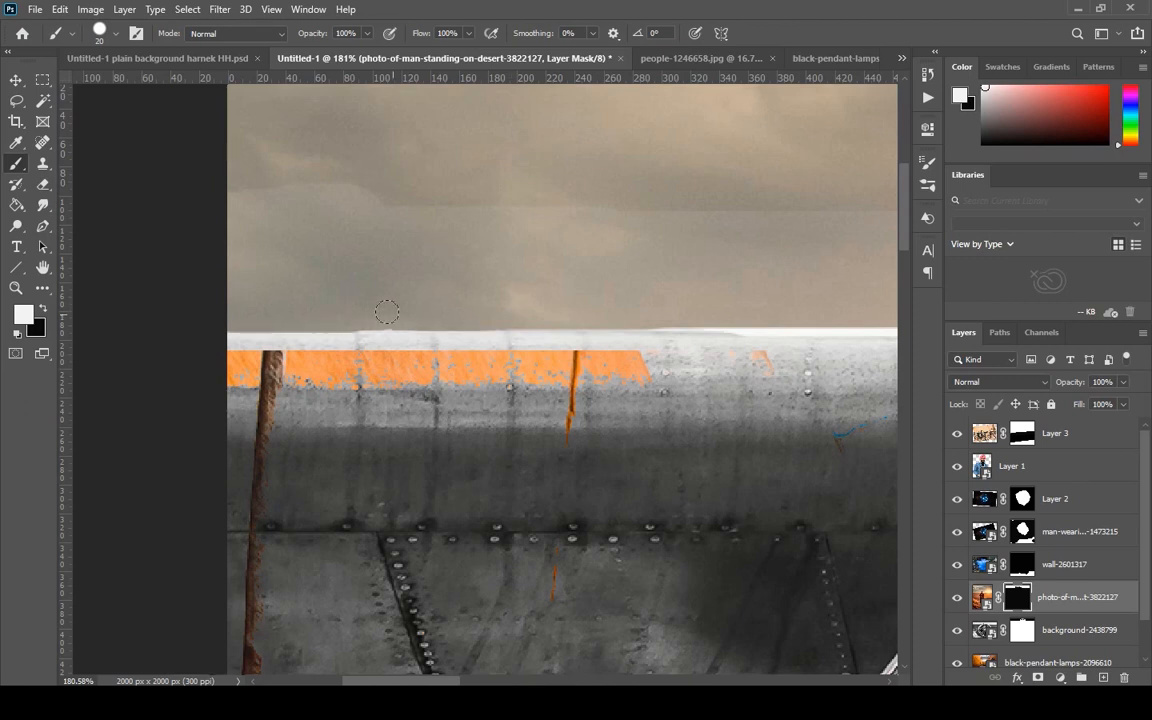
Paint away the remaining white fringe along the fuselage's upper edge toward the turbine ring with the white 20 px brush.
left_click_drag(668, 452, 383, 483)
left_click_drag(842, 421, 449, 407)
left_click_drag(645, 329, 66, 342)
mouse_move(516, 333)
left_mouse_down()
mouse_move(358, 328)
mouse_move(416, 336)
mouse_move(342, 339)
left_mouse_up()
key("ctrl+z")
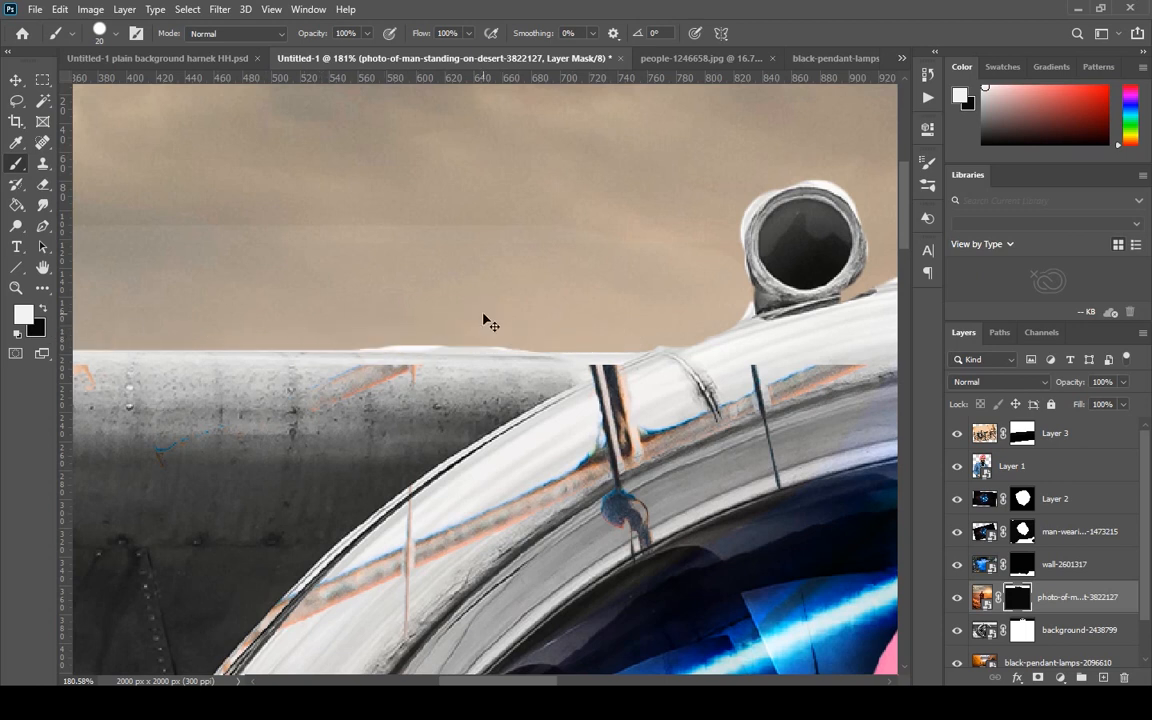
left_click_drag(540, 336, 355, 336)
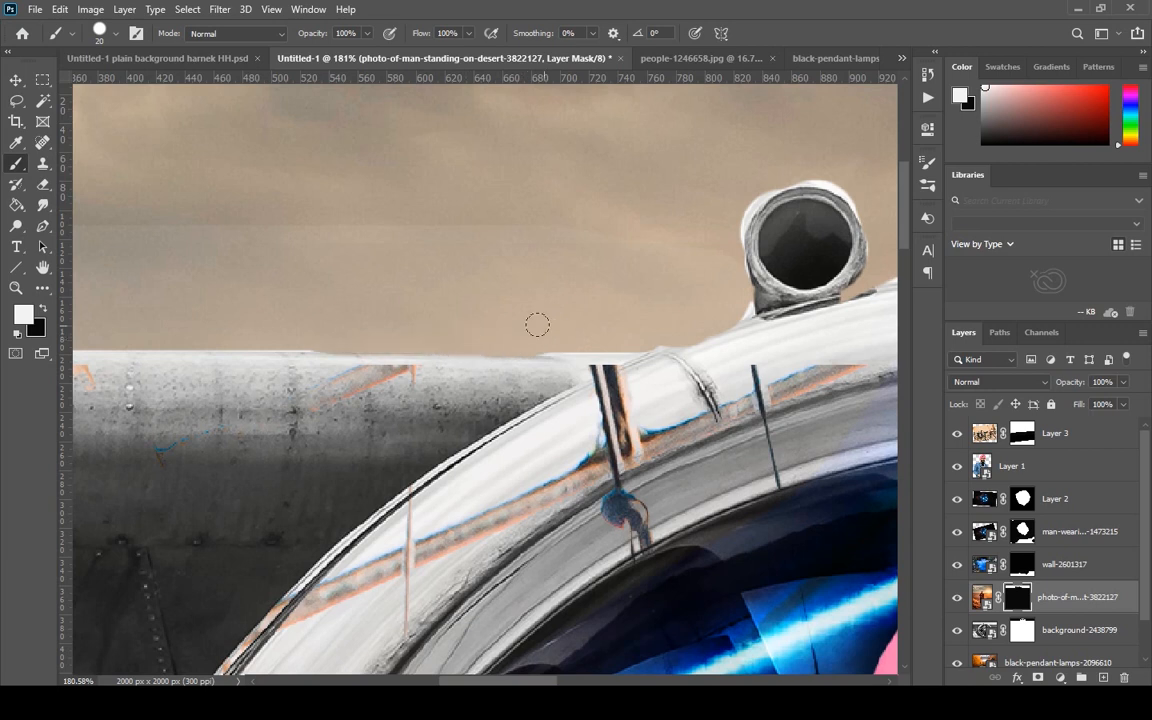
scroll(535, 334, "down", 5)
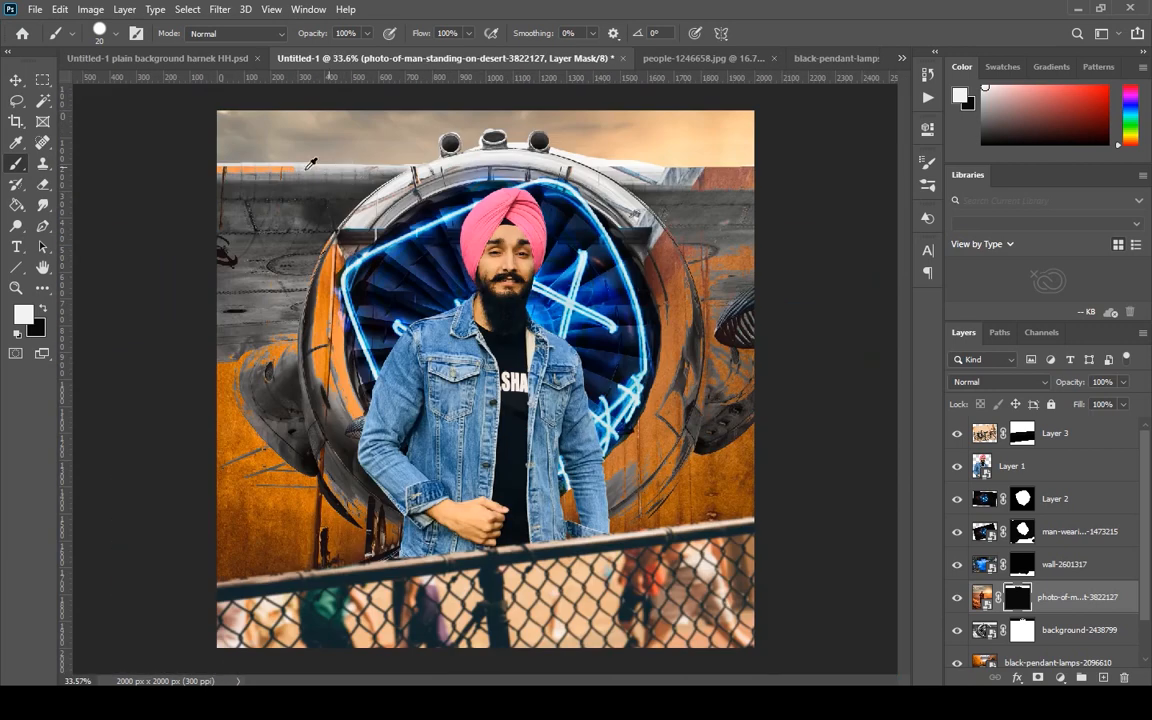
scroll(378, 160, "up", 3)
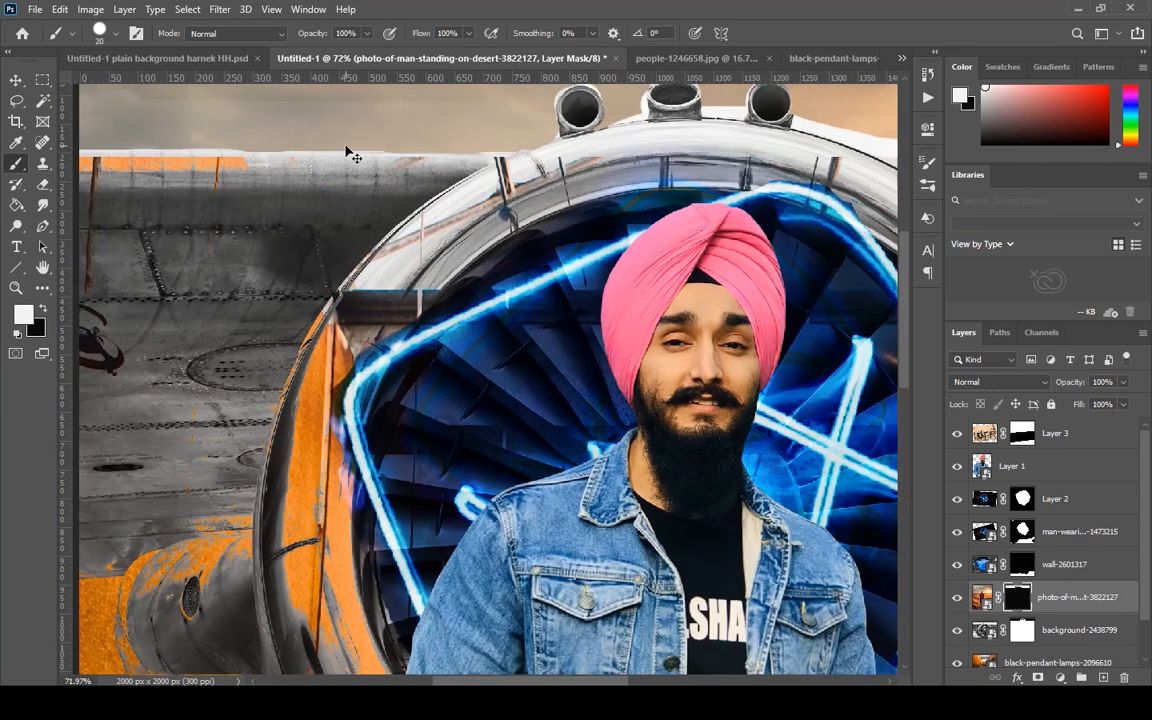
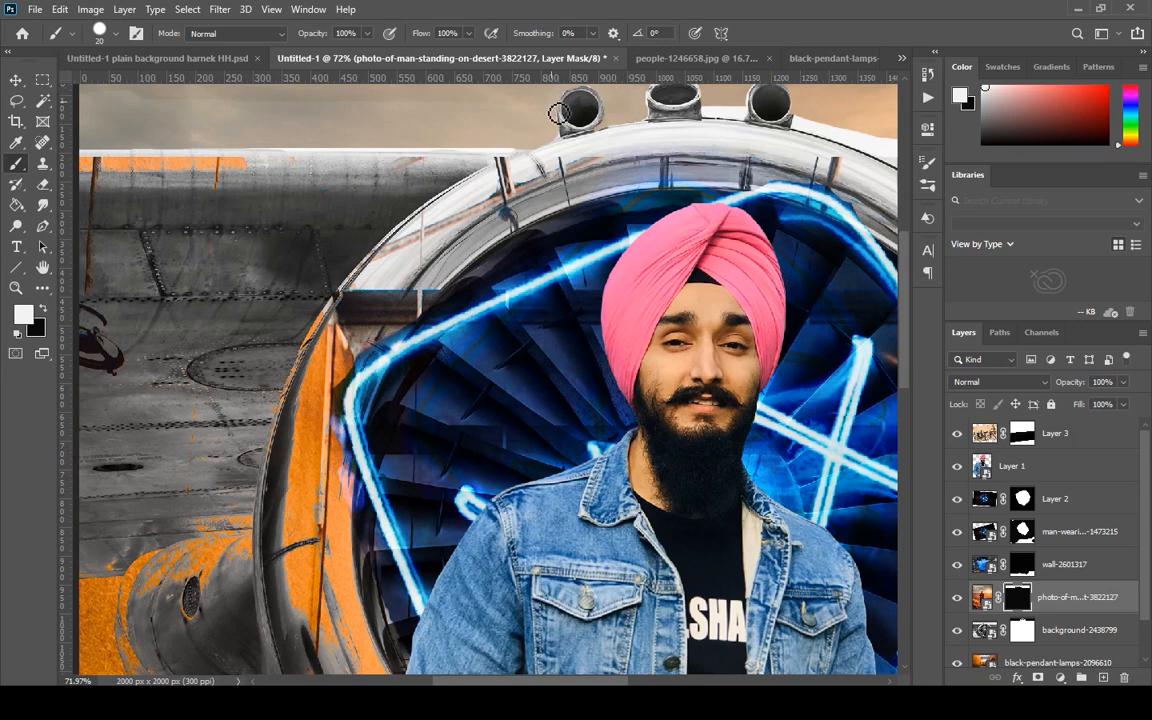
Paint white on the sky mask with the 20 px brush to cover the white area beyond the rightmost pipe along the turbine ring's upper edge.
scroll(805, 197, "down", 5)
scroll(568, 197, "up", 2)
scroll(568, 197, "up", 8)
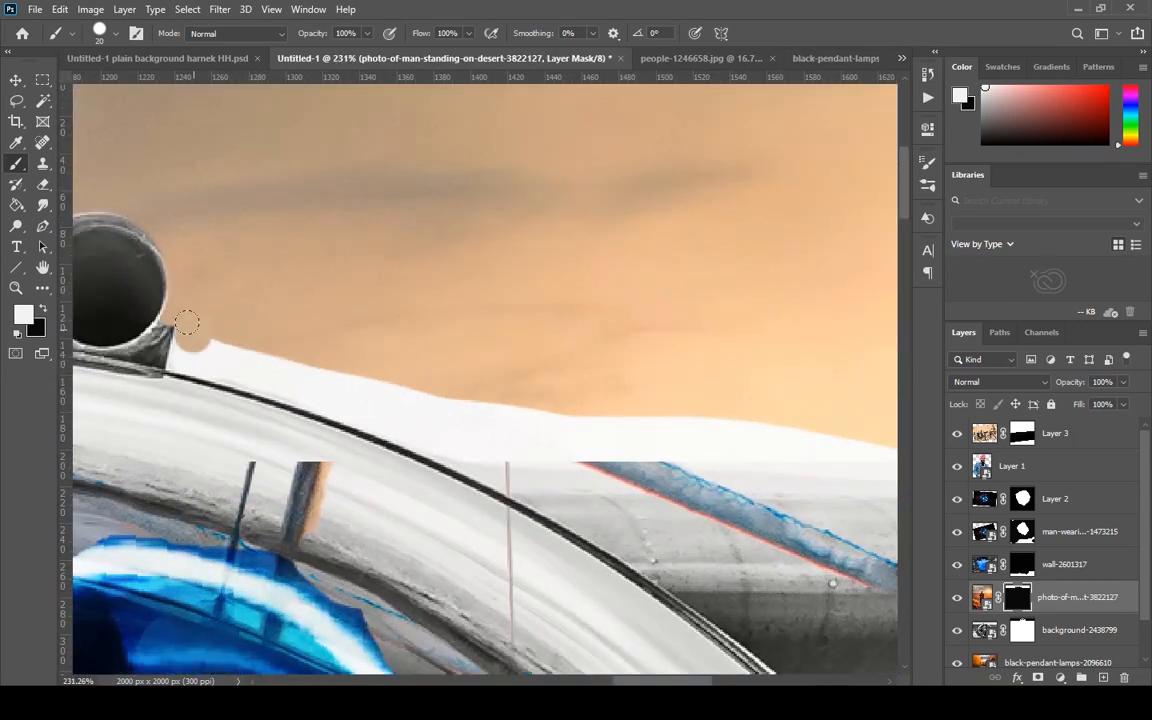
mouse_move(186, 322)
left_mouse_down()
mouse_move(195, 336)
mouse_move(450, 433)
mouse_move(676, 445)
mouse_move(755, 400)
mouse_move(404, 391)
mouse_move(210, 300)
left_mouse_up()
scroll(706, 371, "down", 8)
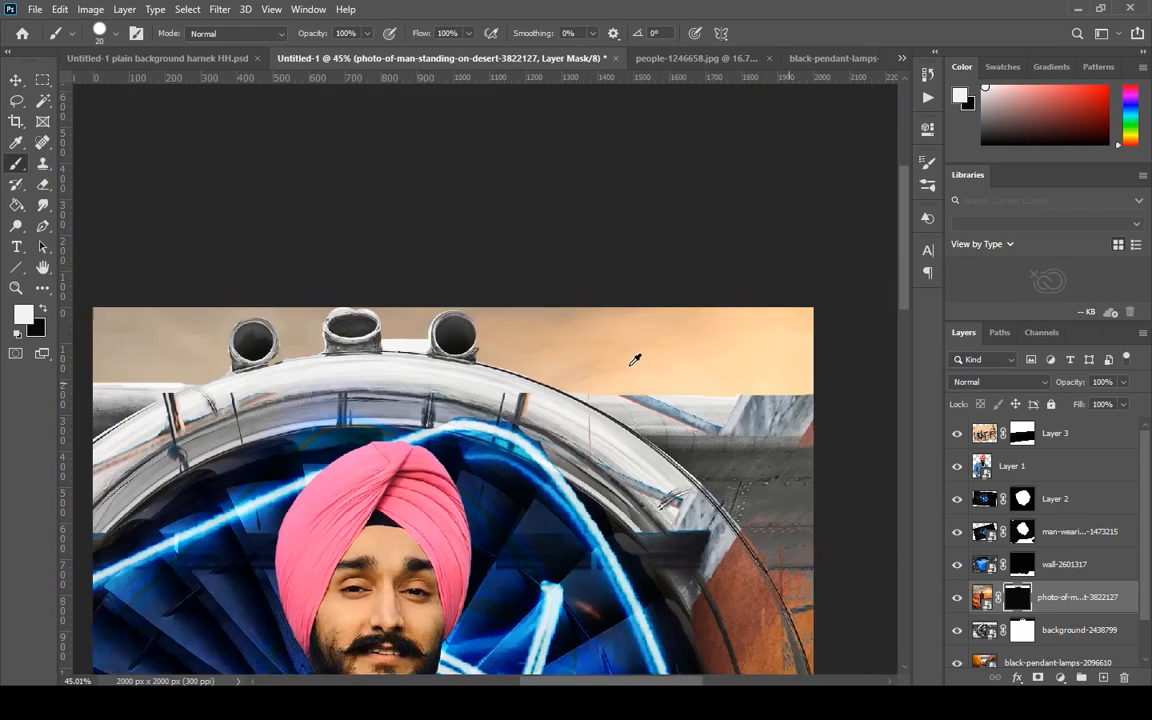
Paint the sky over the white gap between the middle and rightmost pipes on the mask, and enlarge the brush to 70 px.
scroll(522, 201, "up", 8)
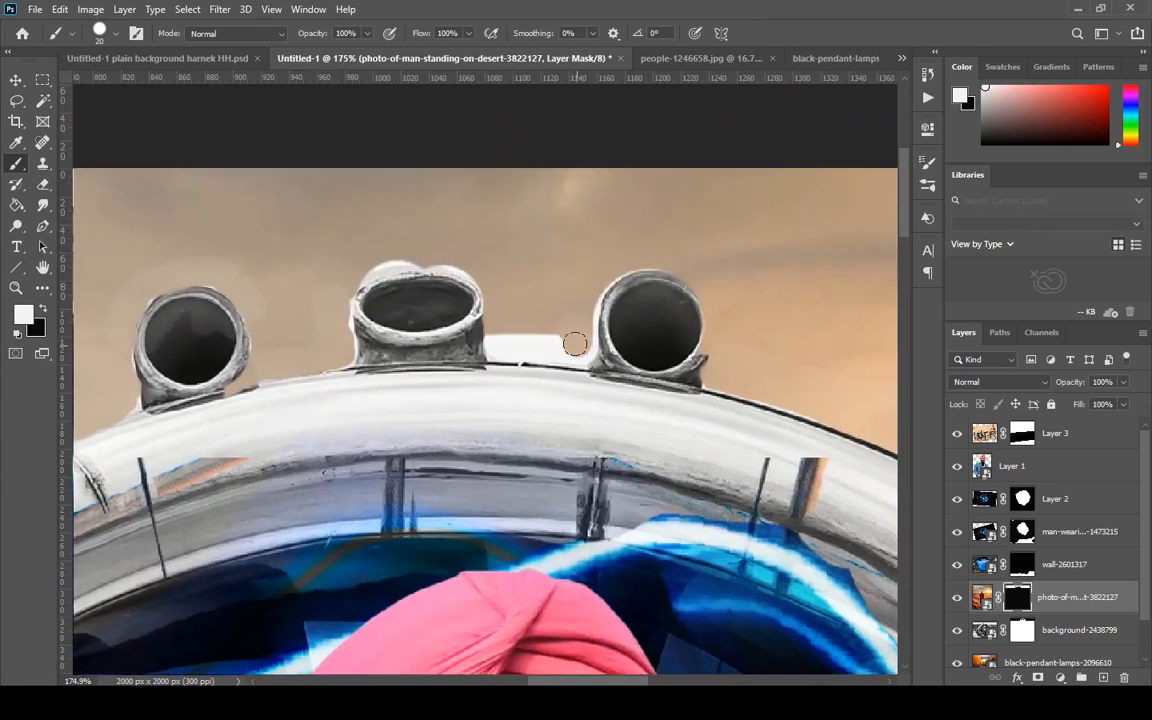
left_click_drag(575, 344, 489, 328)
mouse_move(501, 263)
left_mouse_down()
mouse_move(378, 249)
mouse_move(347, 272)
mouse_move(410, 254)
mouse_move(455, 260)
mouse_move(504, 287)
mouse_move(394, 257)
mouse_move(361, 271)
mouse_move(340, 346)
left_mouse_up()
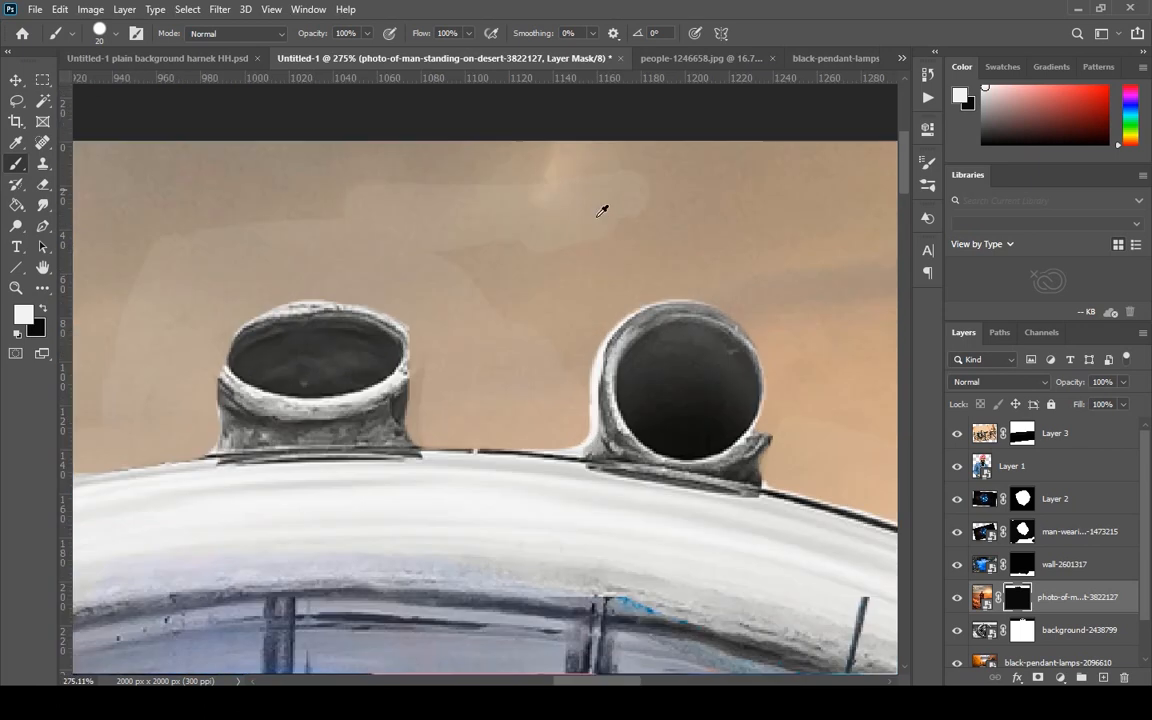
scroll(604, 213, "down", 6)
key("bracketright")
key("bracketright")
key("bracketright")
key("bracketright")
key("bracketright")
key("bracketright")
key("bracketright")
key("bracketright")
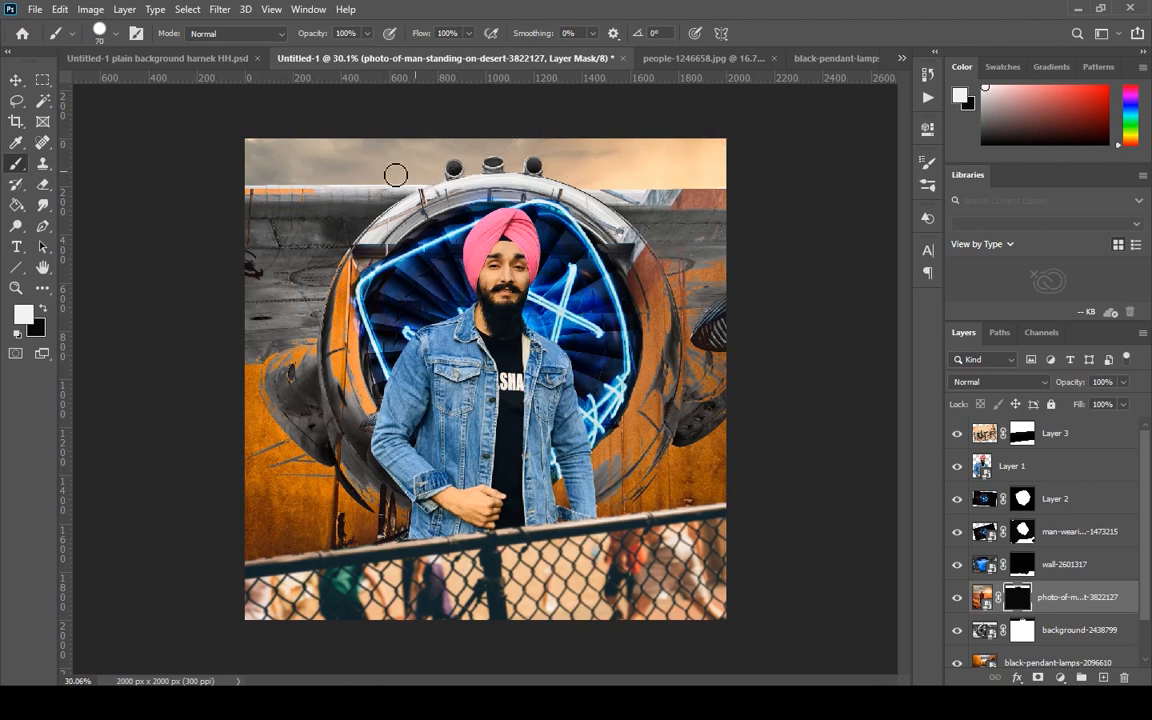
key("alt+space")
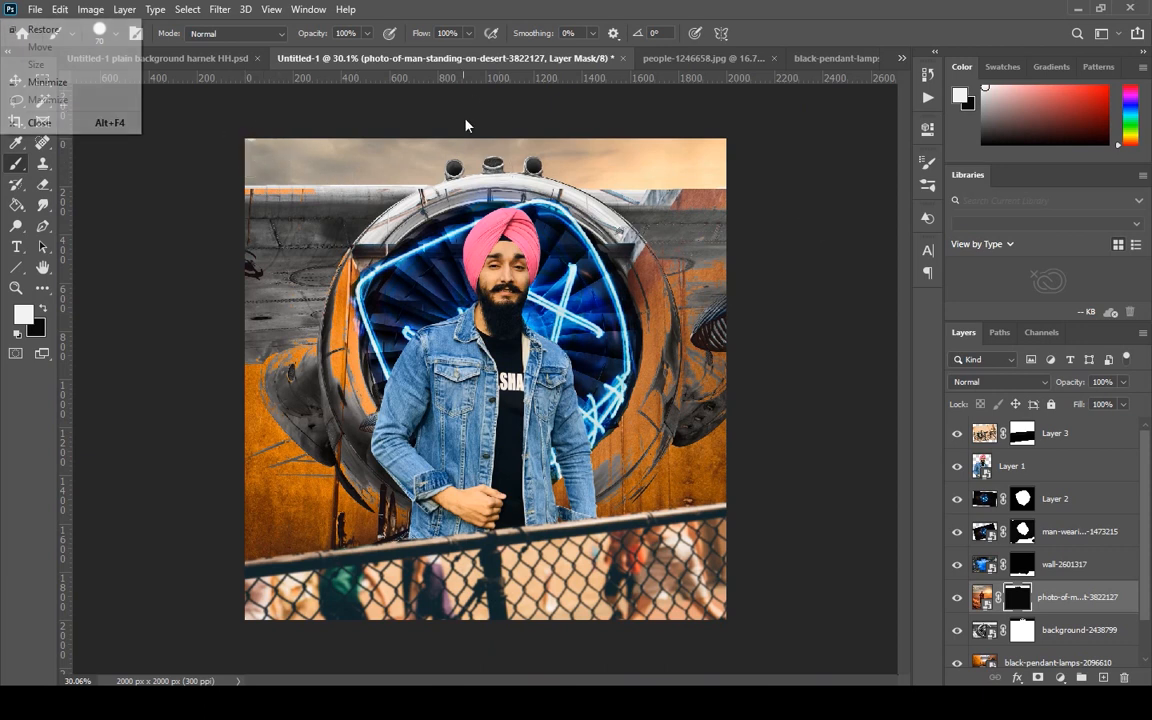
left_click(86, 80)
left_click(611, 702)
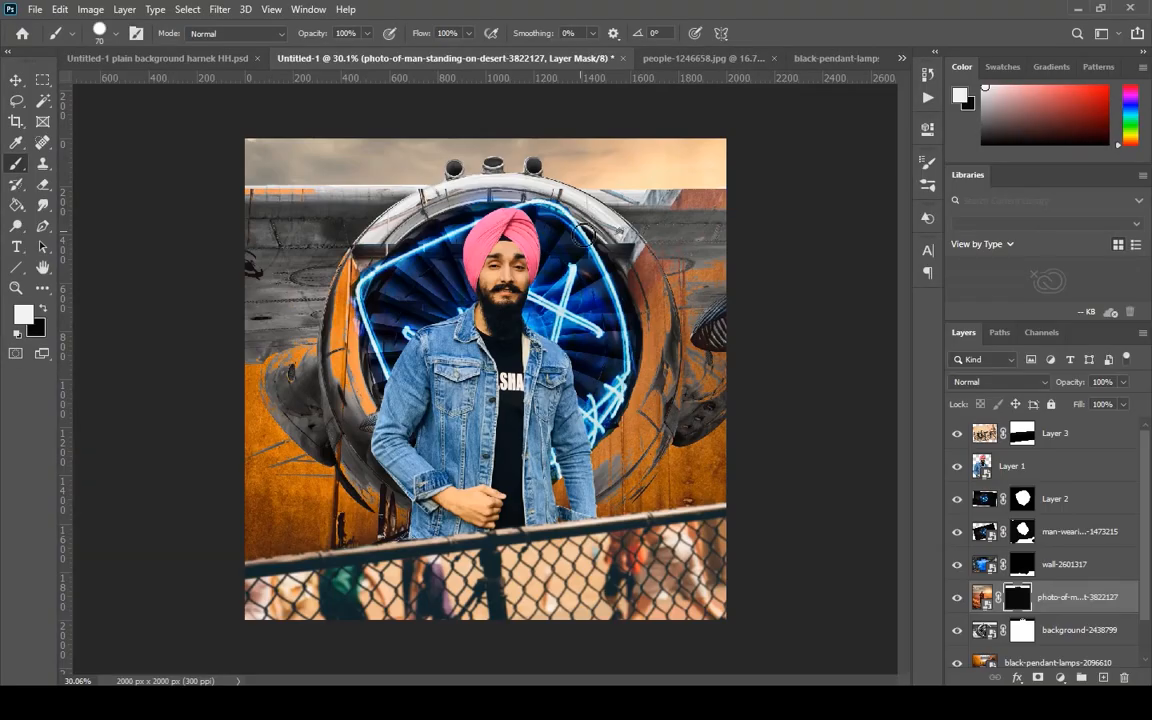
Rework the ring's upper edge beyond the rightmost pipe, uncovering metal with black and restoring sky with white using the 70 px brush.
scroll(524, 279, "up", 8)
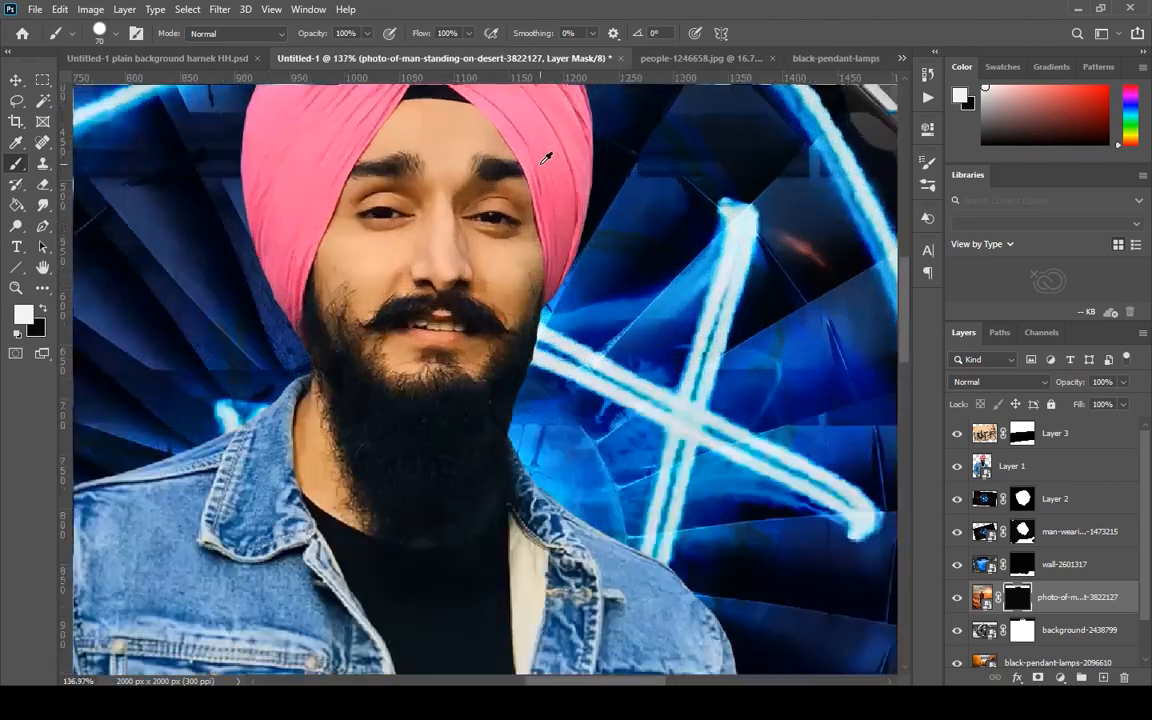
left_click_drag(545, 157, 477, 503)
left_click_drag(537, 386, 527, 461)
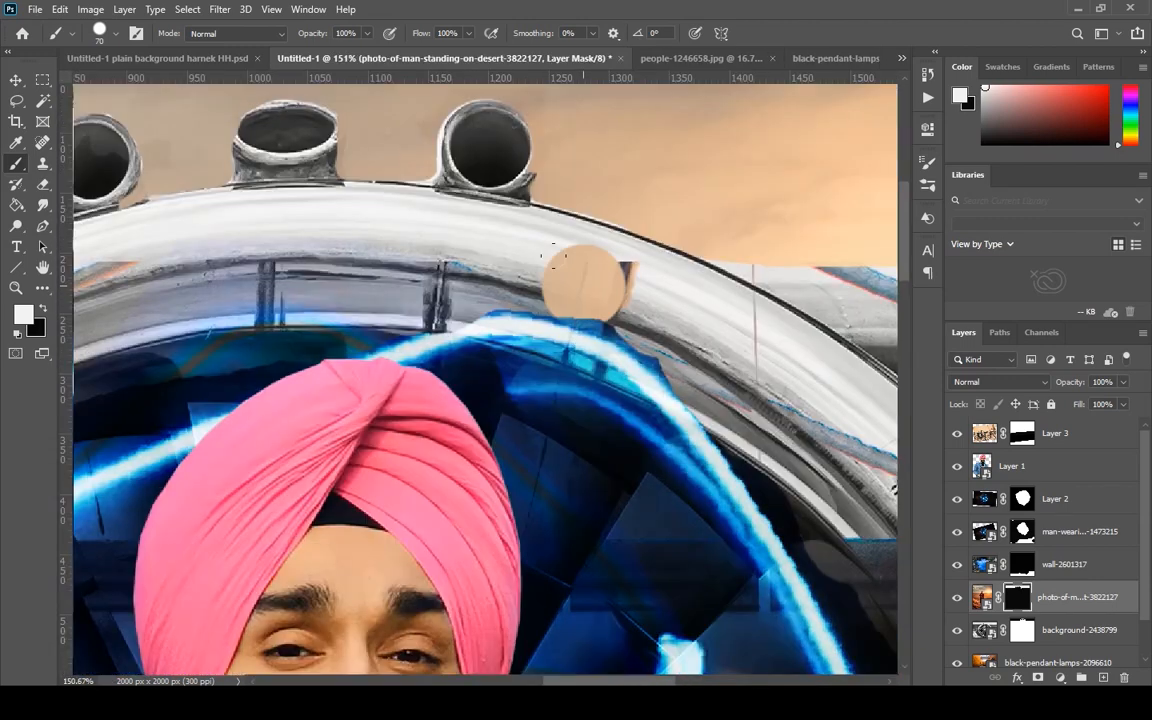
key("x")
left_click_drag(567, 240, 692, 256)
key("x")
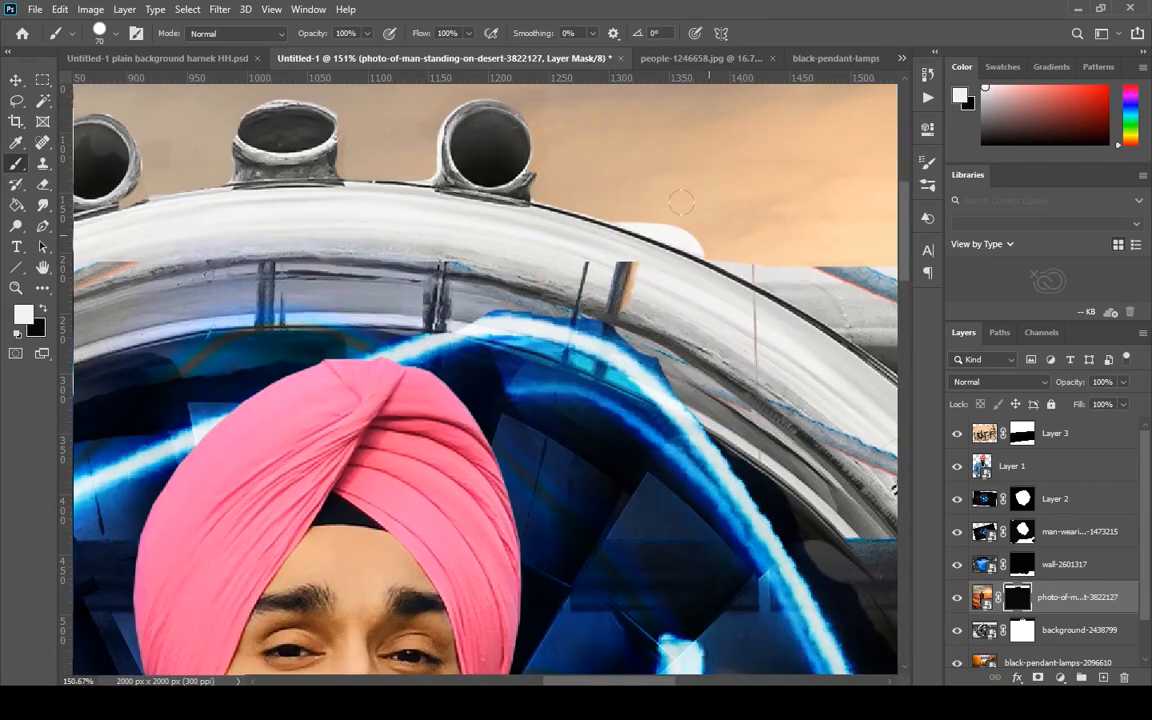
mouse_move(655, 193)
left_mouse_down()
mouse_move(616, 157)
mouse_move(680, 187)
mouse_move(579, 146)
mouse_move(641, 307)
left_mouse_up()
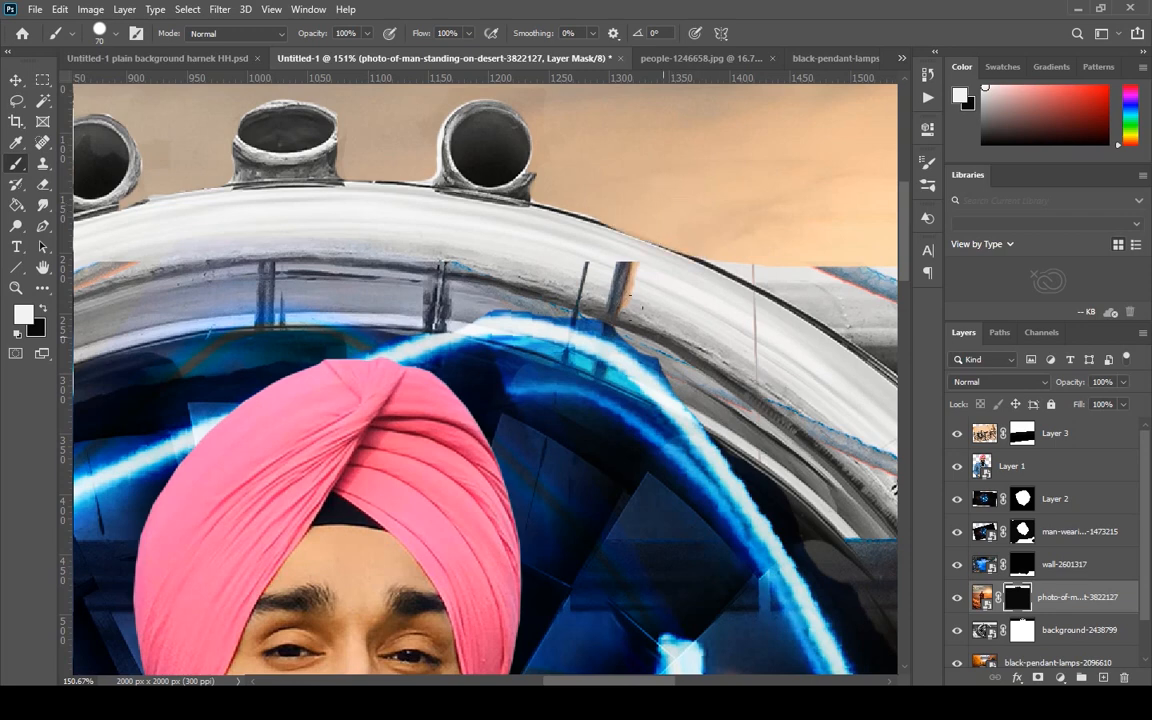
scroll(546, 207, "down", 5)
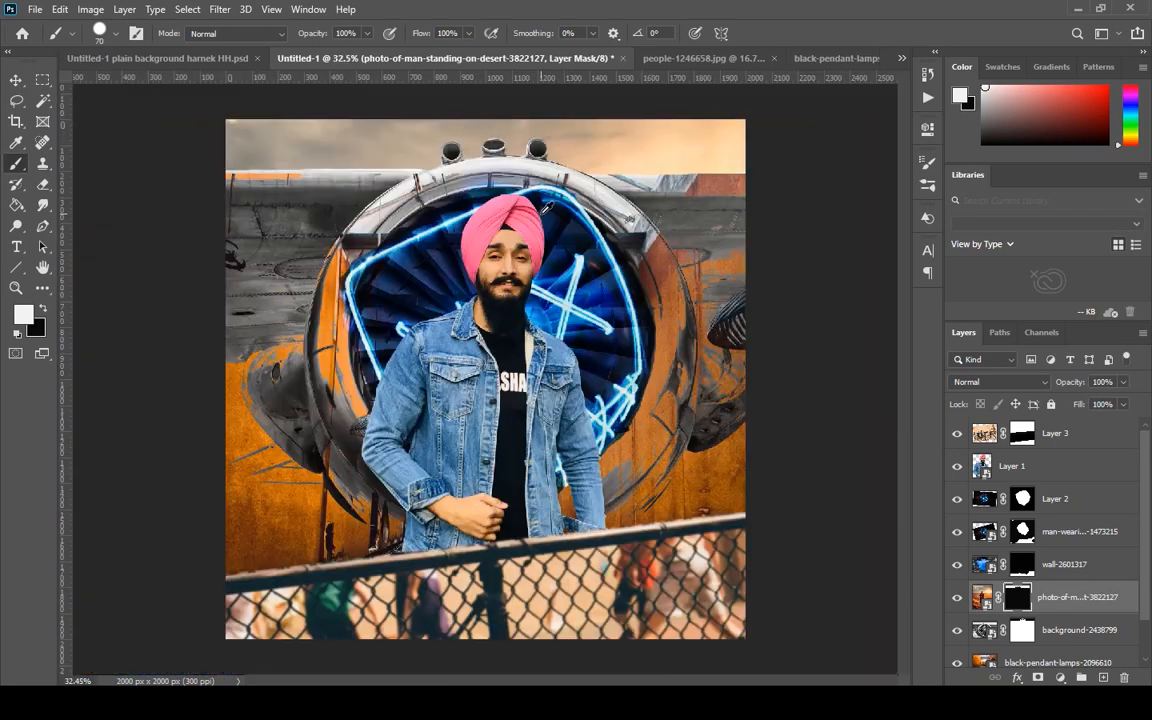
Trim the protruding notch at the right base of the rightmost pipe by painting white on the mask with a 4 px brush.
scroll(551, 212, "up", 8)
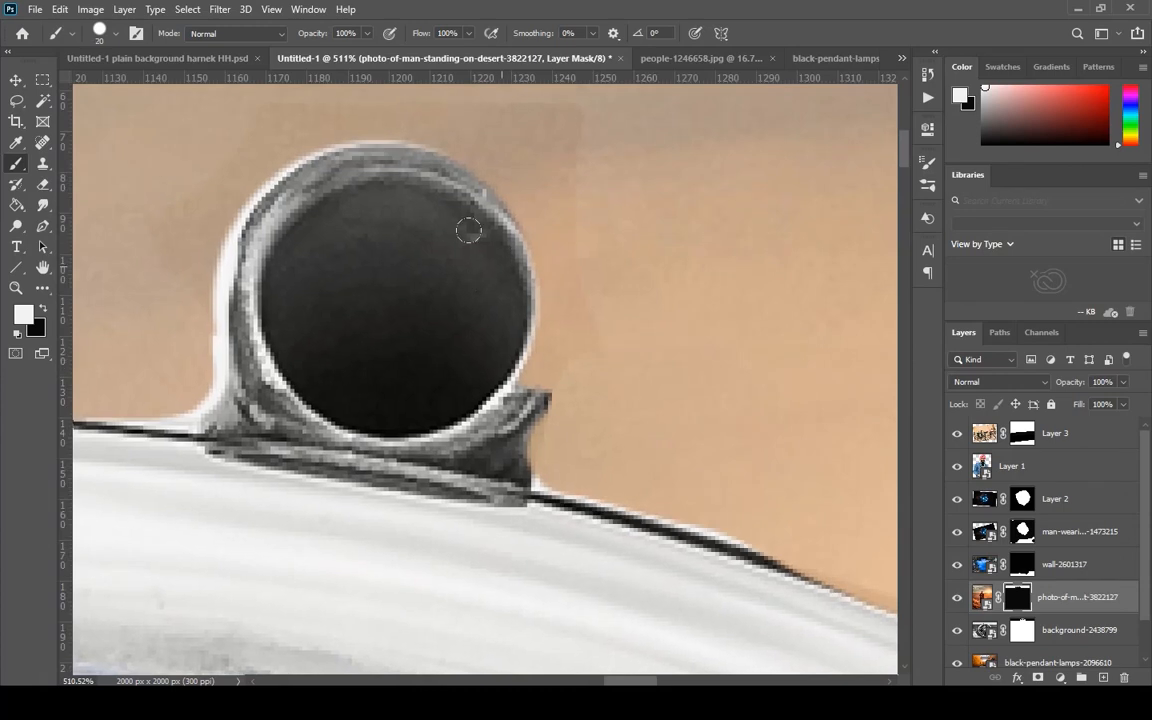
mouse_move(463, 180)
left_mouse_down()
mouse_move(433, 177)
mouse_move(458, 179)
mouse_move(516, 230)
mouse_move(543, 305)
mouse_move(543, 370)
mouse_move(527, 362)
mouse_move(587, 393)
mouse_move(566, 390)
mouse_move(581, 328)
left_mouse_up()
key("x")
key("x")
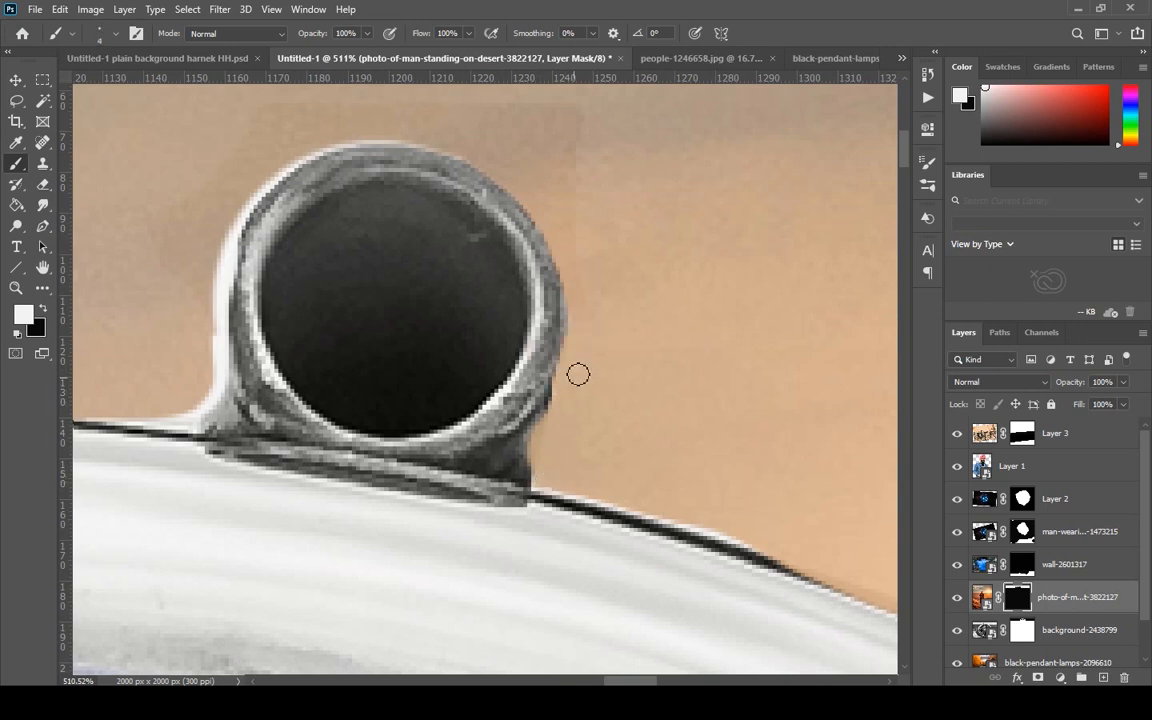
scroll(578, 373, "down", 1)
Paint away the white fringe around the left side and top of the rightmost pipe with the white 4 px brush.
mouse_move(222, 152)
left_mouse_down()
mouse_move(231, 170)
mouse_move(218, 318)
mouse_move(183, 369)
left_mouse_up()
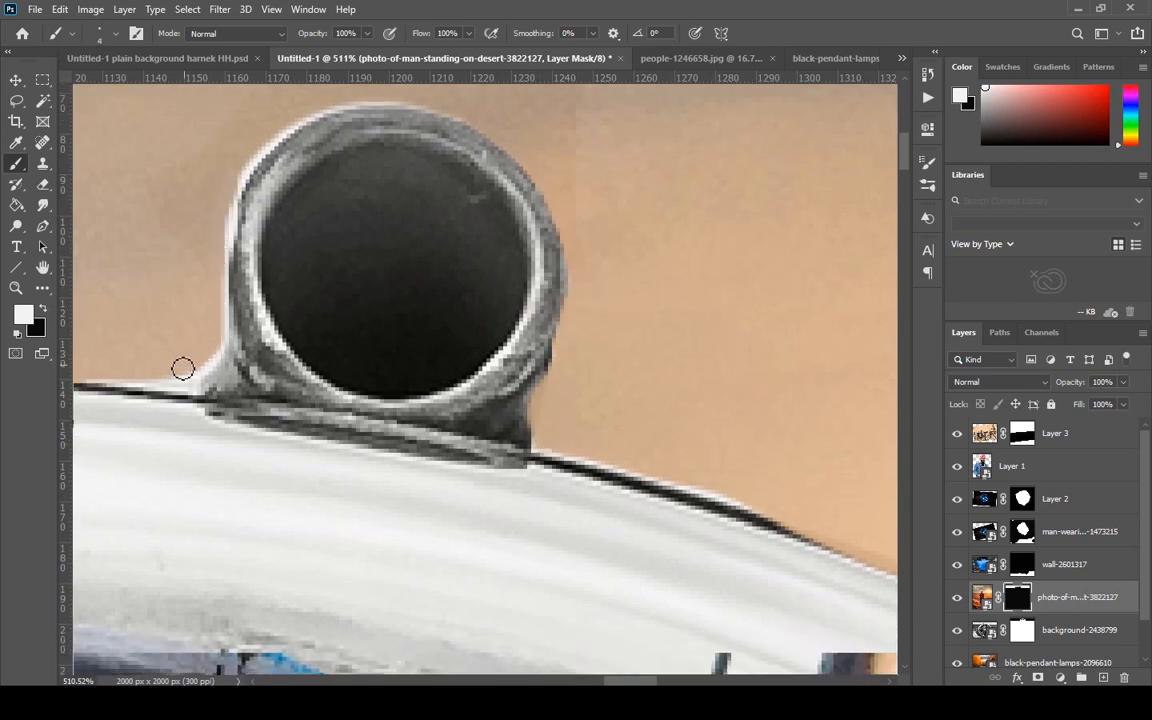
mouse_move(290, 120)
left_mouse_down()
mouse_move(240, 187)
mouse_move(219, 348)
left_mouse_up()
mouse_move(393, 98)
left_mouse_down()
mouse_move(282, 141)
mouse_move(215, 195)
left_mouse_up()
scroll(614, 229, "down", 8)
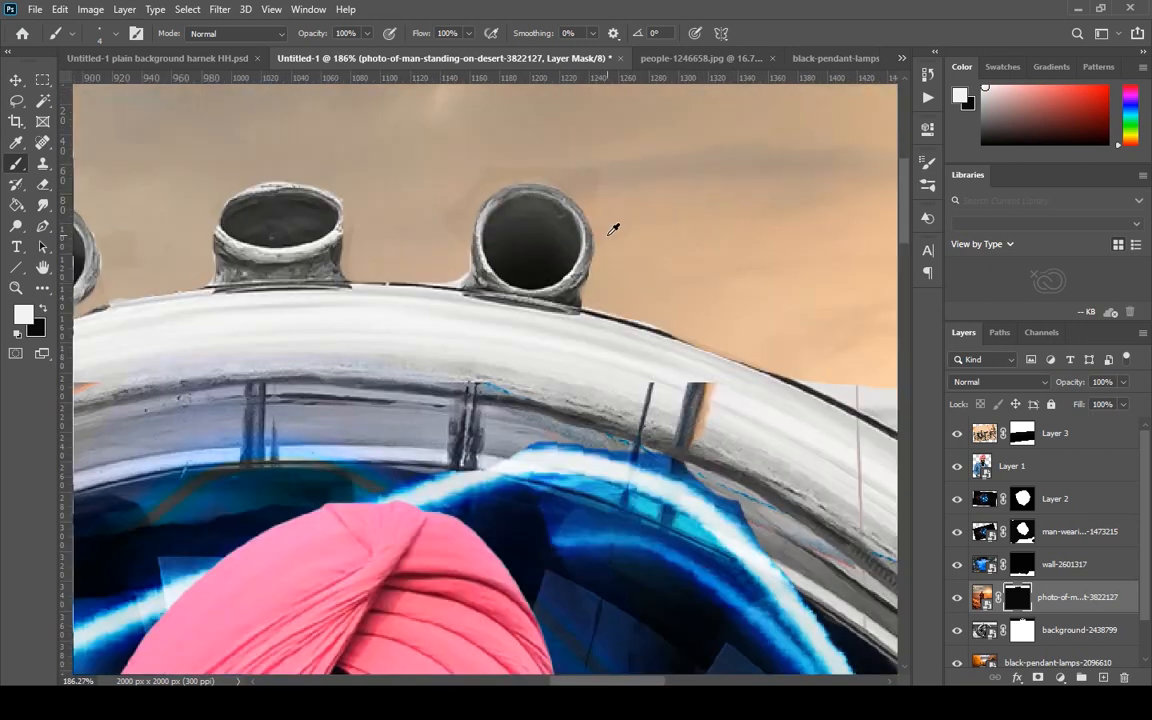
Uncover the middle pipe's right rim and side by painting black on the mask with the 4 px brush, then switch to white.
scroll(367, 233, "up", 10)
key("x")
mouse_move(393, 312)
left_mouse_down()
mouse_move(398, 239)
mouse_move(423, 156)
mouse_move(473, 126)
mouse_move(371, 202)
mouse_move(364, 269)
mouse_move(390, 335)
mouse_move(392, 191)
mouse_move(374, 193)
mouse_move(408, 139)
mouse_move(460, 108)
mouse_move(540, 94)
left_mouse_up()
scroll(441, 373, "down", 5)
scroll(668, 278, "up", 7)
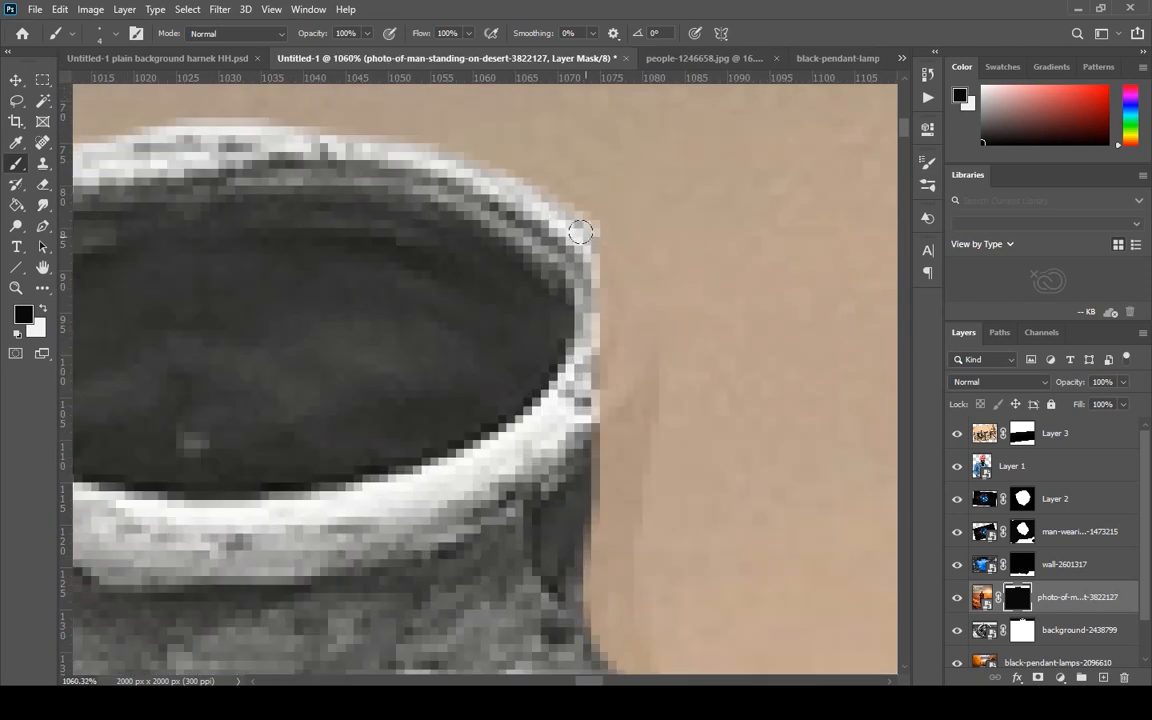
mouse_move(600, 228)
left_mouse_down()
mouse_move(640, 351)
mouse_move(606, 626)
mouse_move(574, 557)
mouse_move(611, 342)
mouse_move(588, 384)
mouse_move(590, 538)
mouse_move(582, 491)
mouse_move(541, 455)
mouse_move(551, 556)
mouse_move(577, 441)
mouse_move(570, 237)
mouse_move(641, 337)
mouse_move(606, 312)
mouse_move(599, 441)
mouse_move(588, 427)
mouse_move(615, 294)
mouse_move(593, 430)
left_mouse_up()
scroll(583, 487, "down", 6)
scroll(622, 560, "up", 6)
key("x")
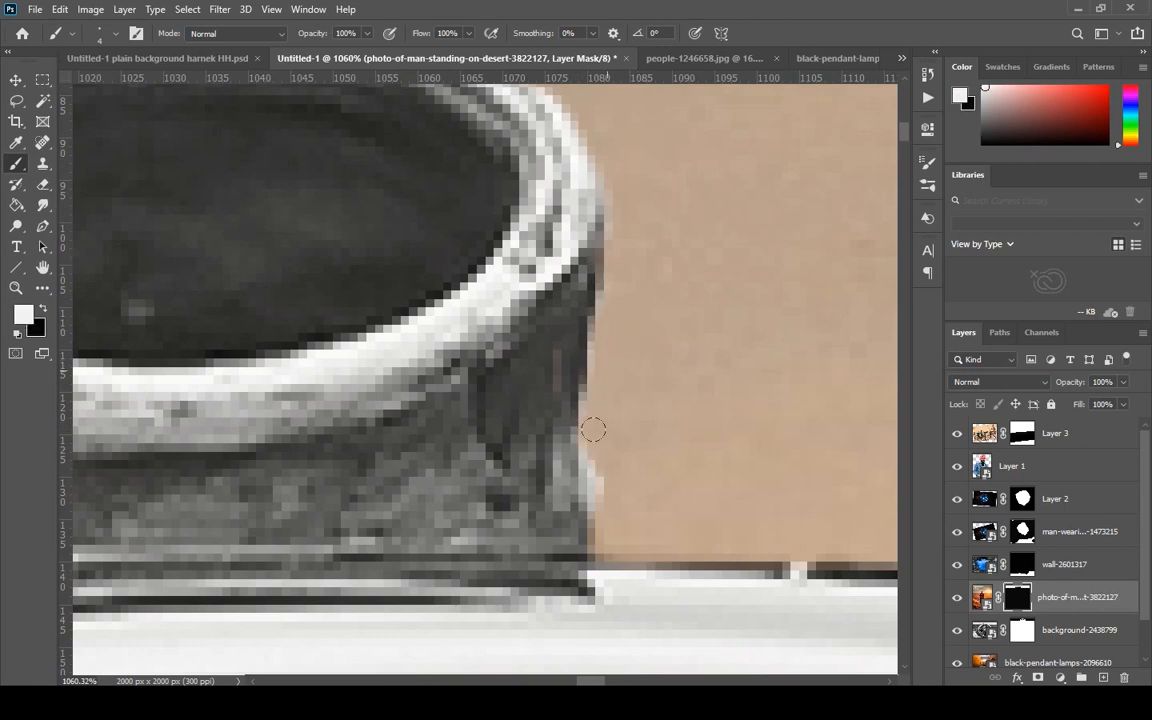
Refine the right side and base corner of the leftmost pipe on the mask with black and white 4 px strokes.
scroll(686, 406, "down", 10)
scroll(686, 390, "up", 8)
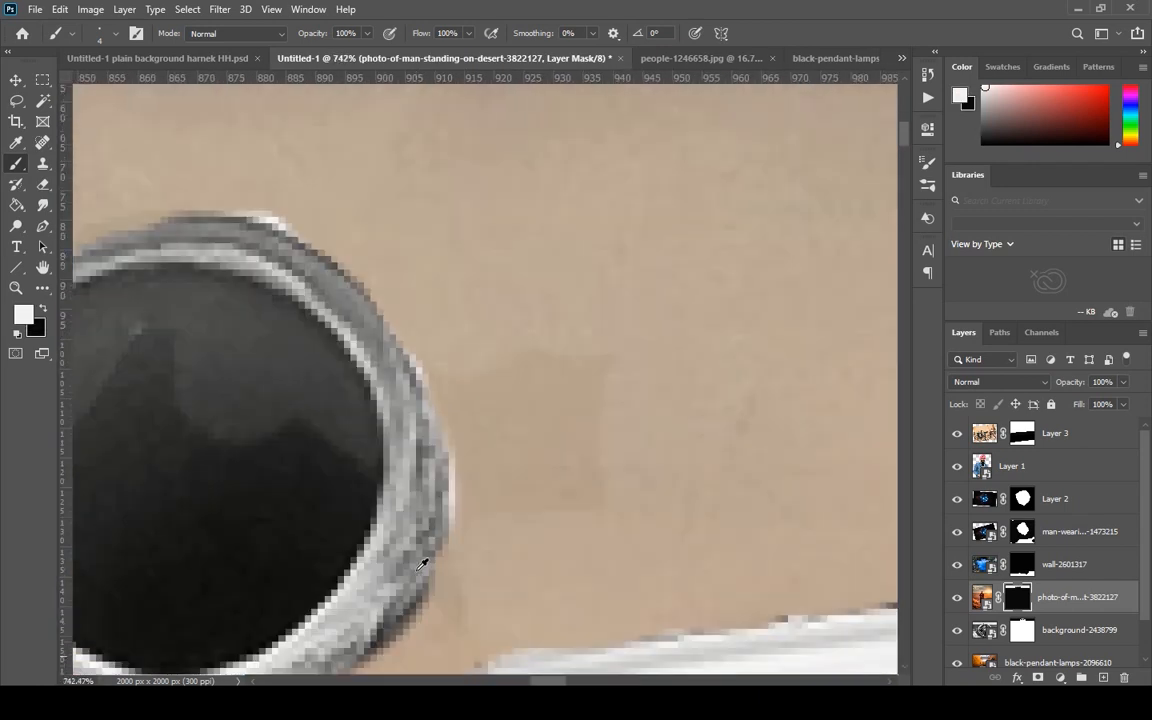
scroll(420, 565, "down", 3)
key("x")
mouse_move(432, 362)
left_mouse_down()
mouse_move(450, 332)
mouse_move(472, 282)
mouse_move(468, 360)
left_mouse_up()
key("x")
left_click_drag(517, 327, 504, 326)
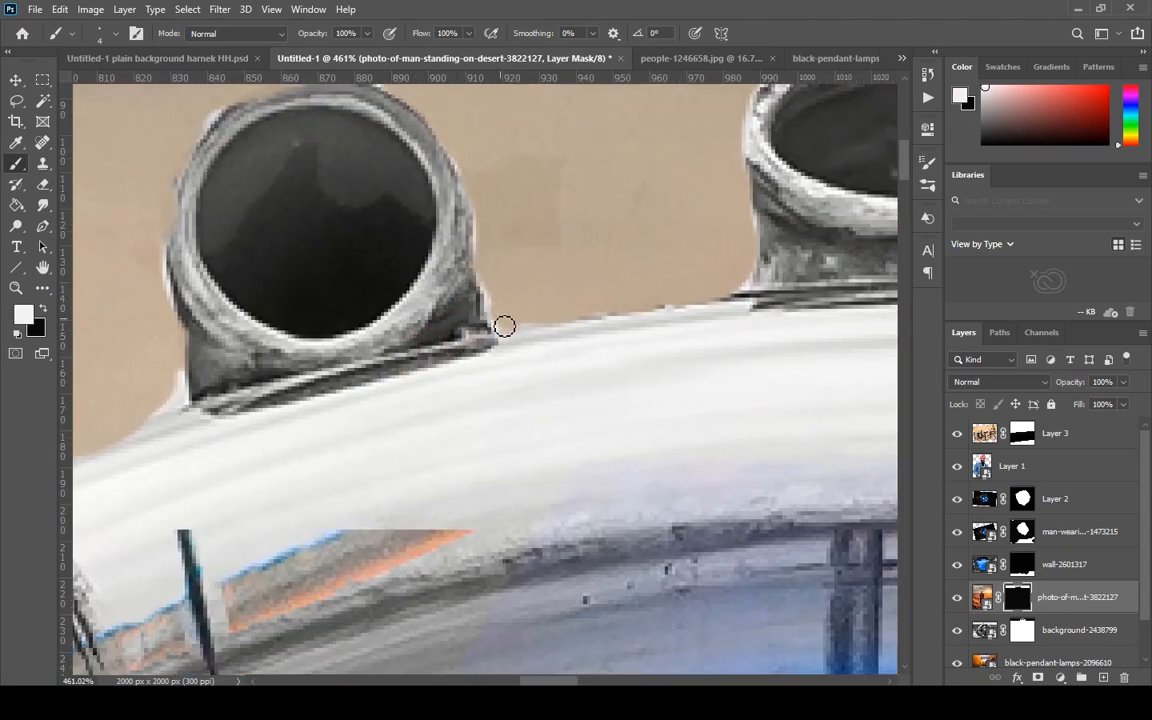
Paint black on the mask with the 4 px brush to uncover the leftmost pipe's top, left rim and lower-left side.
key("x")
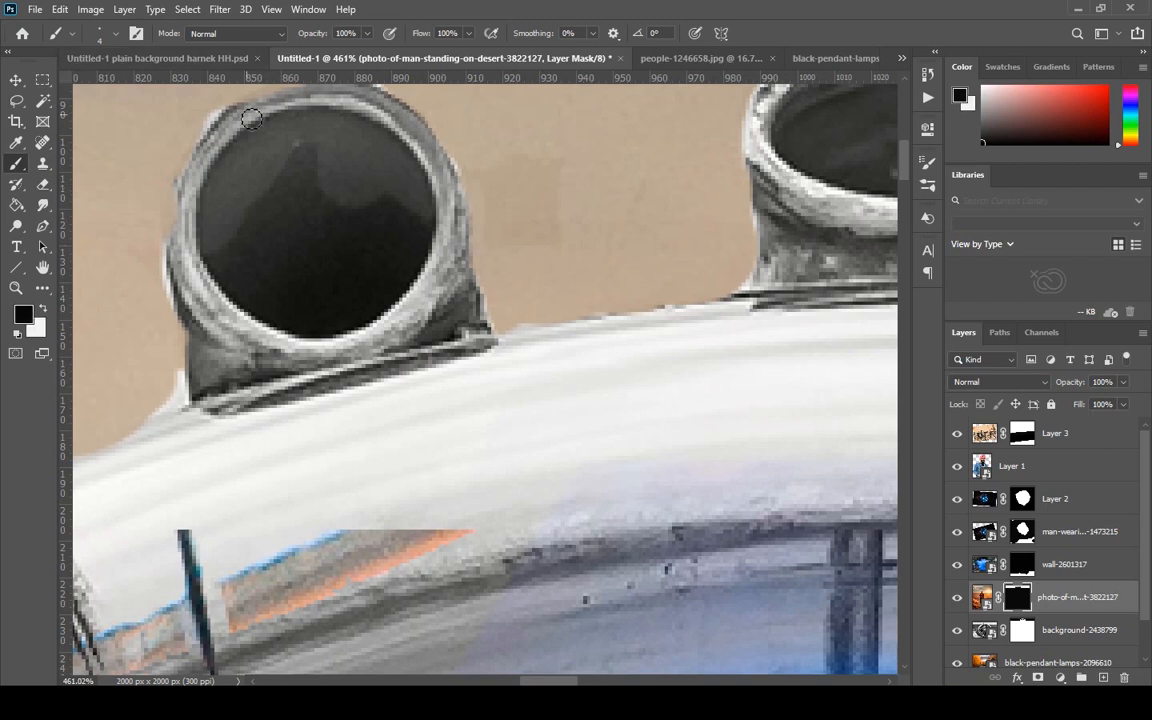
mouse_move(236, 115)
left_mouse_down()
mouse_move(184, 170)
mouse_move(168, 222)
mouse_move(178, 262)
left_mouse_up()
left_click_drag(256, 99, 310, 91)
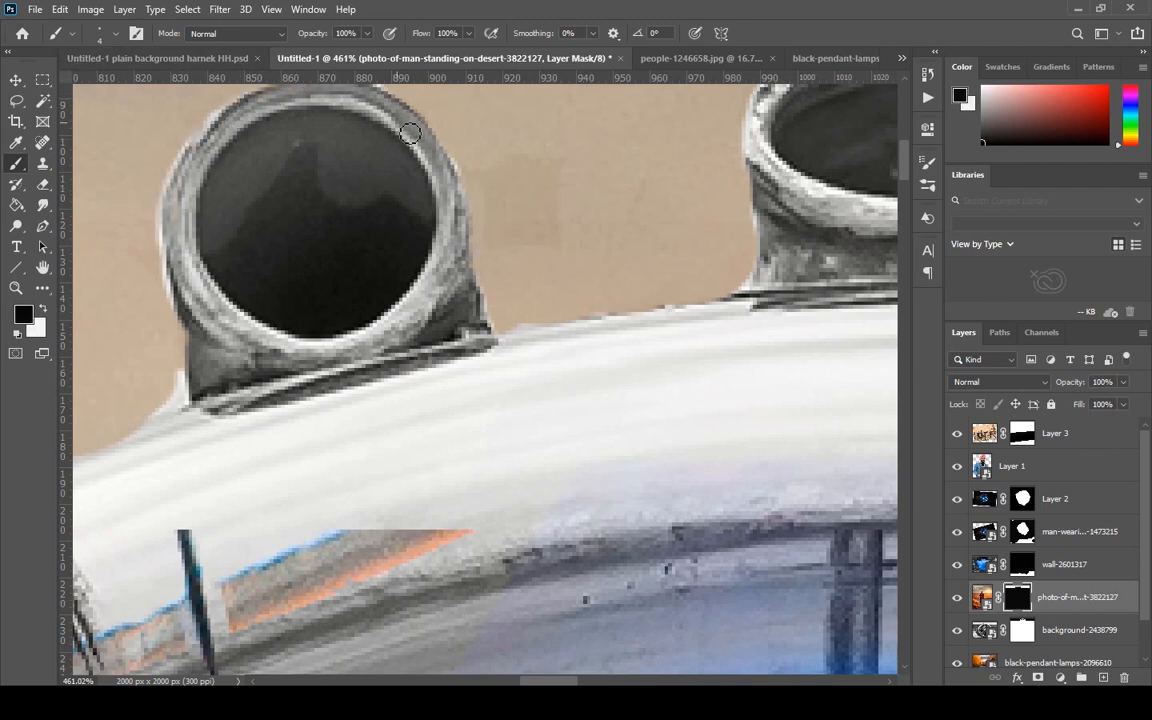
left_click_drag(193, 316, 188, 305)
left_click_drag(200, 405, 186, 396)
Paint white on the mask with the 4 px brush to clear the fringe at the leftmost pipe's lower-left base corner.
key("x")
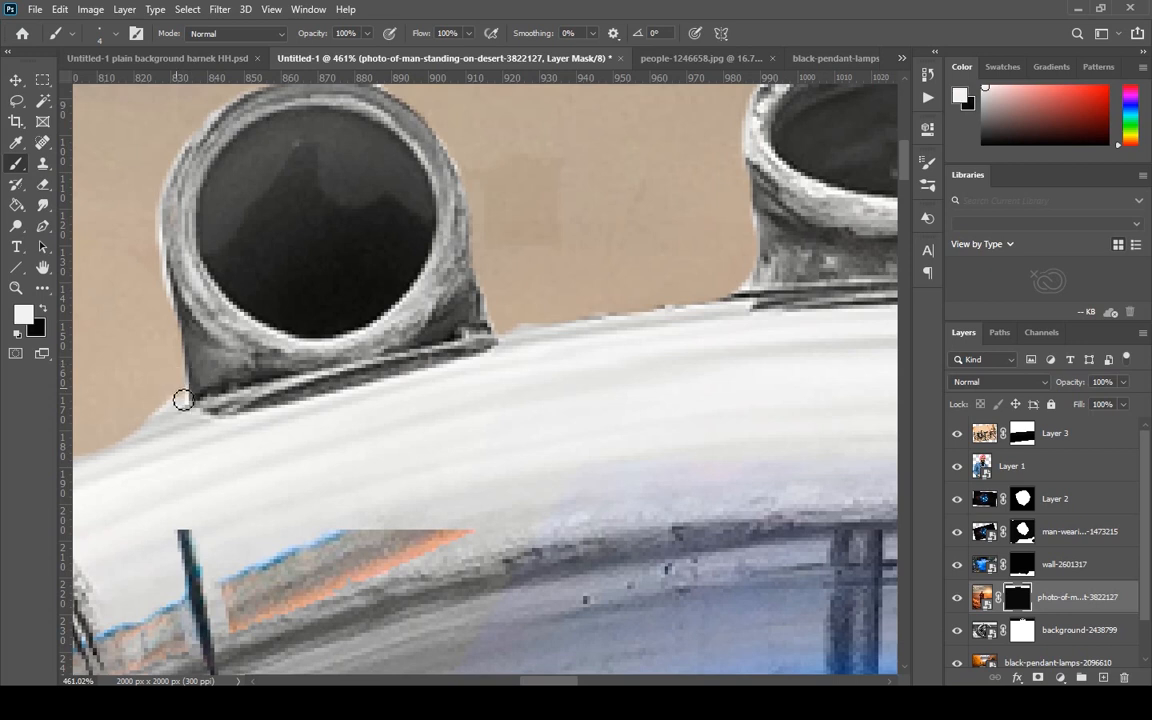
scroll(200, 395, "down", 5)
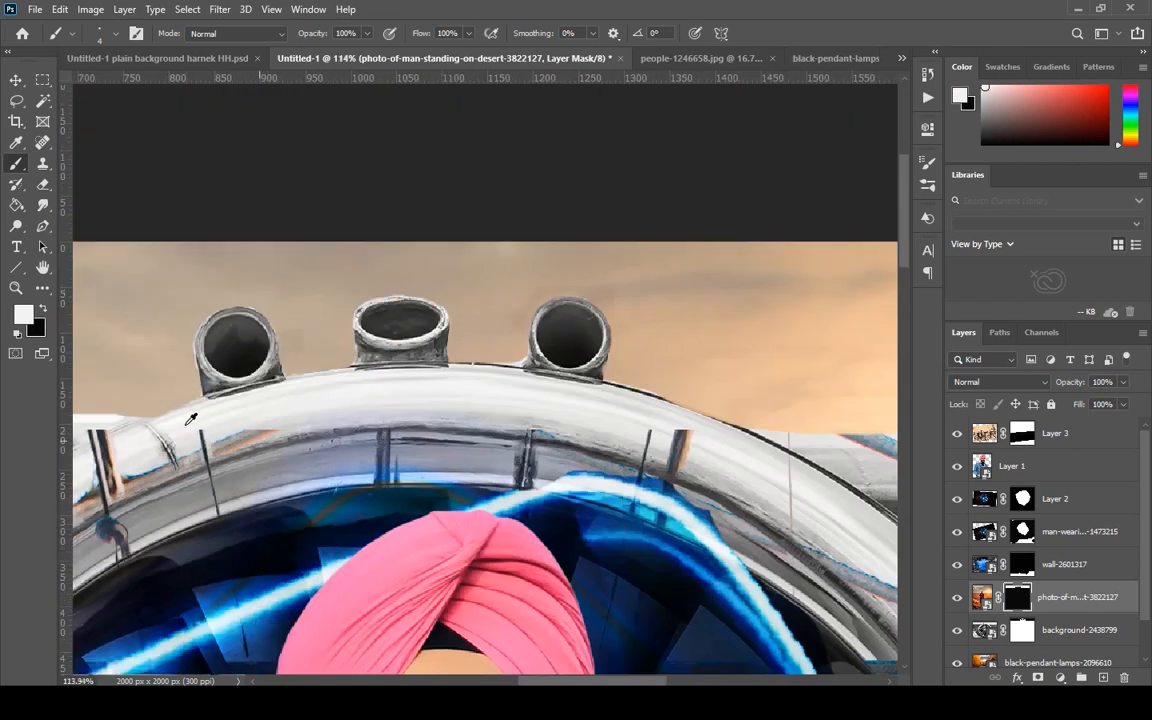
scroll(229, 388, "up", 6)
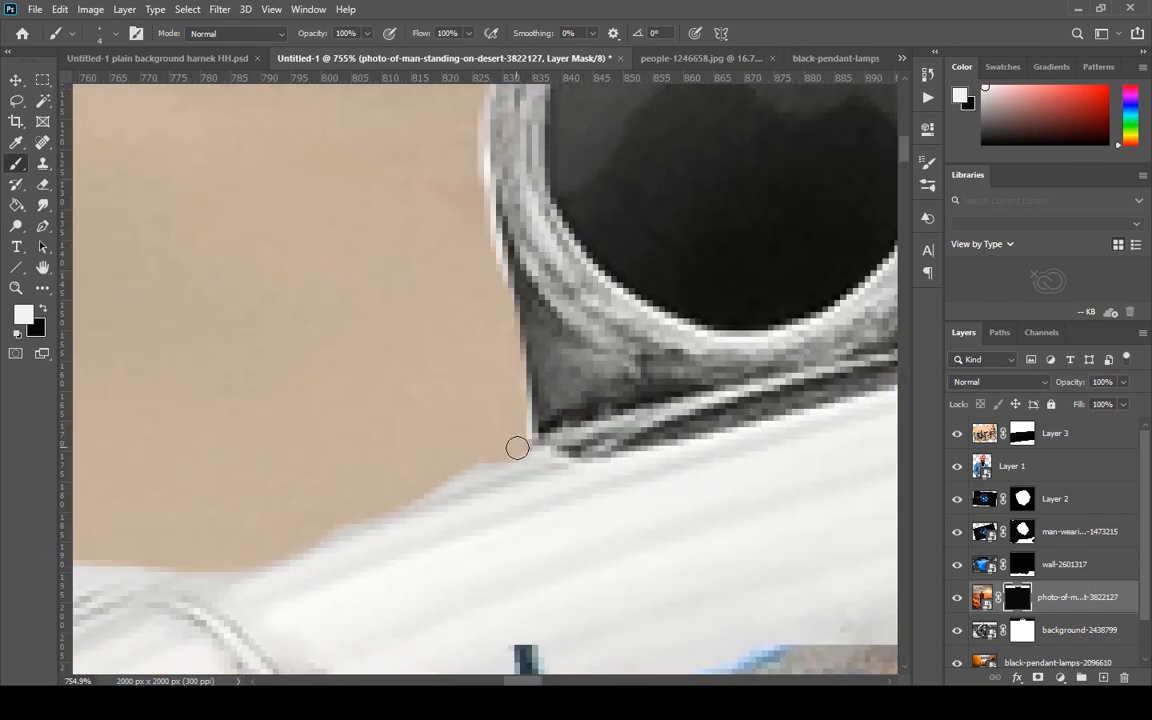
scroll(466, 427, "down", 4)
scroll(466, 427, "down", 3)
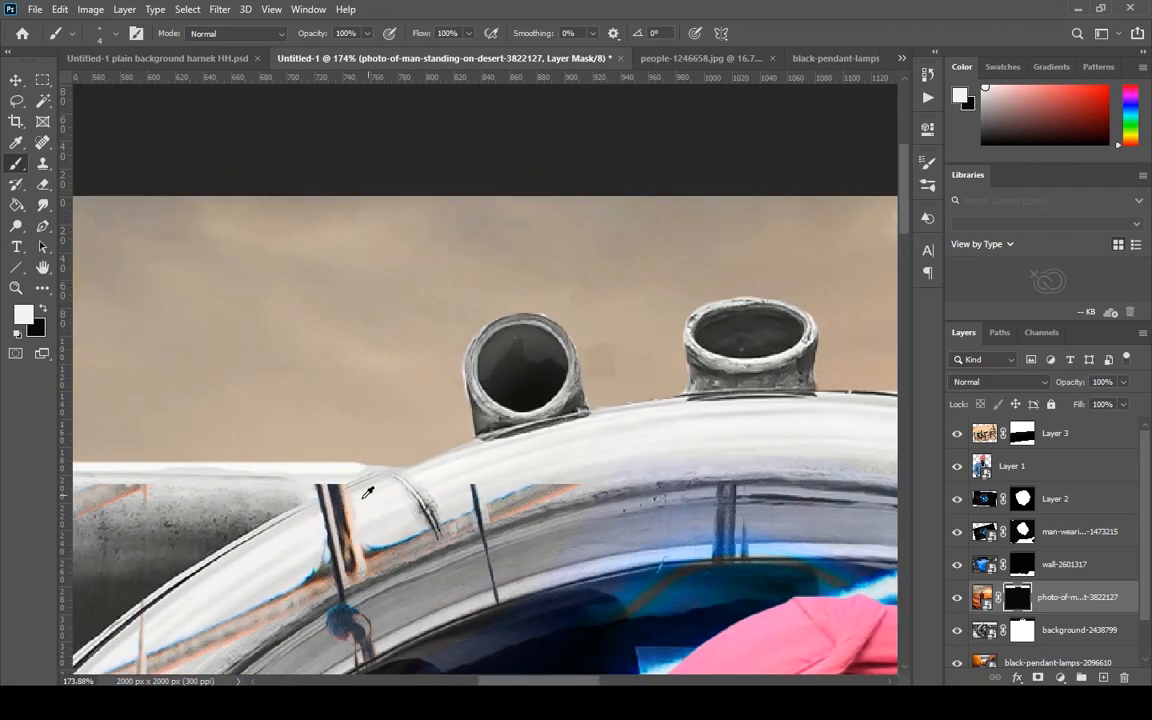
Paint black on the mask to uncover the ring's upper edge from the leftmost pipe's base toward the fuselage.
scroll(291, 398, "up", 6)
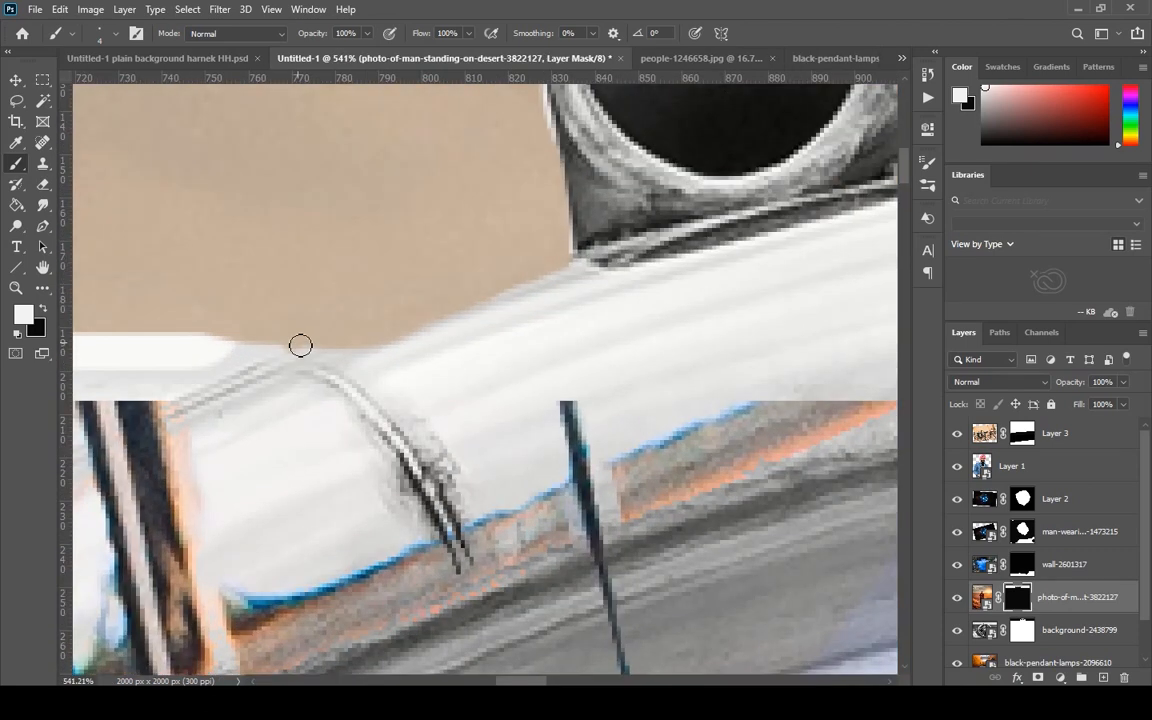
key("x")
mouse_move(249, 352)
left_mouse_down()
mouse_move(421, 338)
mouse_move(520, 306)
mouse_move(209, 349)
mouse_move(580, 276)
left_mouse_up()
mouse_move(352, 324)
left_mouse_down()
mouse_move(559, 280)
mouse_move(569, 264)
mouse_move(352, 311)
mouse_move(253, 309)
mouse_move(259, 326)
mouse_move(316, 325)
mouse_move(249, 332)
left_mouse_up()
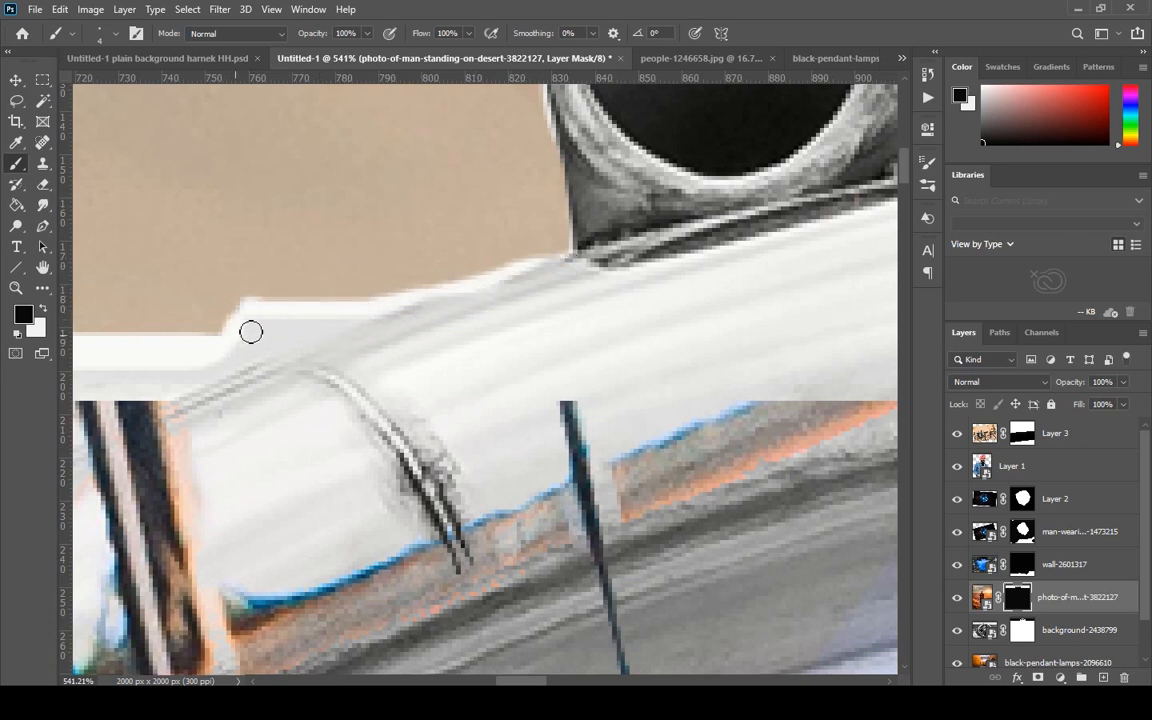
Smooth the stepped edge where the fuselage meets the turbine ring by painting sky back with the white 4 px brush.
scroll(373, 366, "down", 10)
scroll(176, 414, "down", 4)
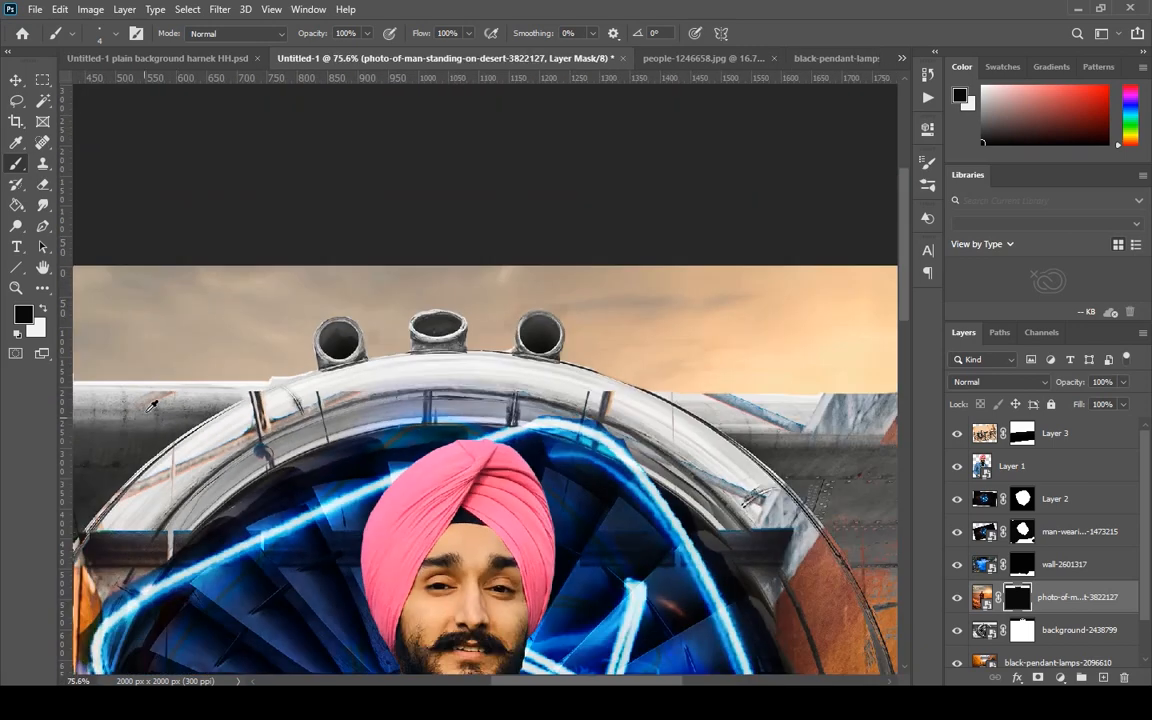
scroll(533, 147, "up", 10)
scroll(533, 147, "up", 6)
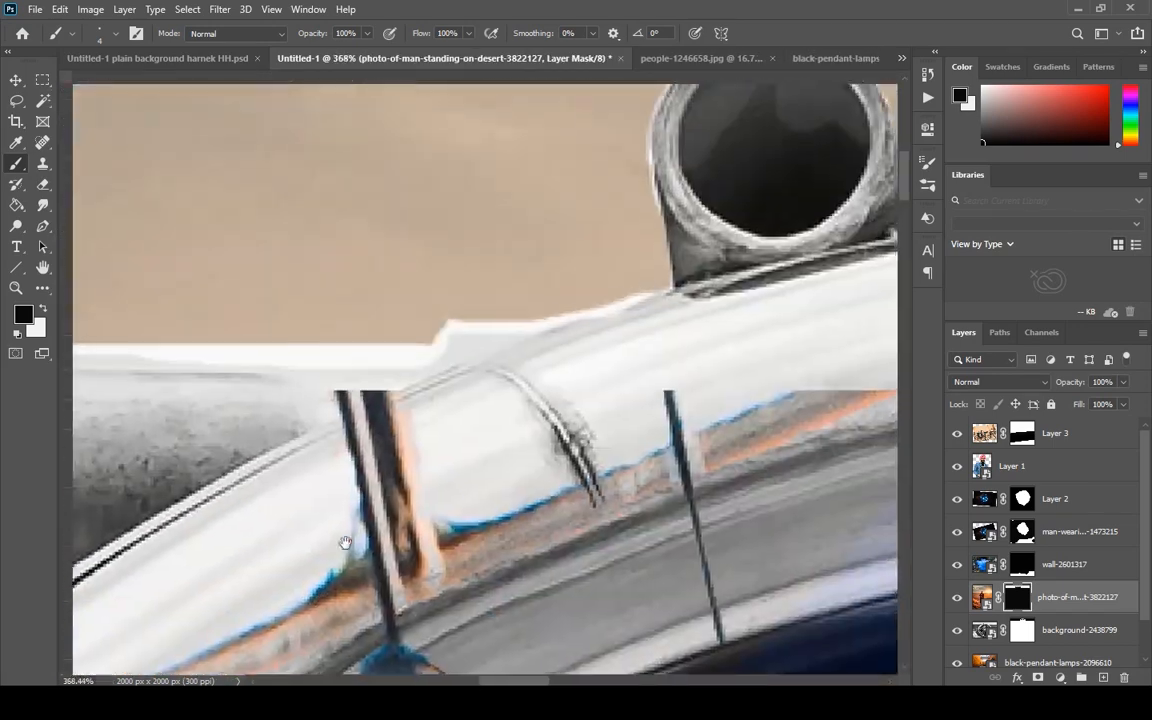
mouse_move(450, 278)
left_mouse_down()
mouse_move(442, 320)
mouse_move(484, 293)
mouse_move(564, 294)
mouse_move(429, 316)
mouse_move(469, 316)
mouse_move(439, 327)
mouse_move(750, 258)
mouse_move(856, 240)
mouse_move(873, 251)
mouse_move(742, 281)
mouse_move(486, 311)
mouse_move(537, 321)
mouse_move(417, 349)
mouse_move(566, 309)
left_mouse_up()
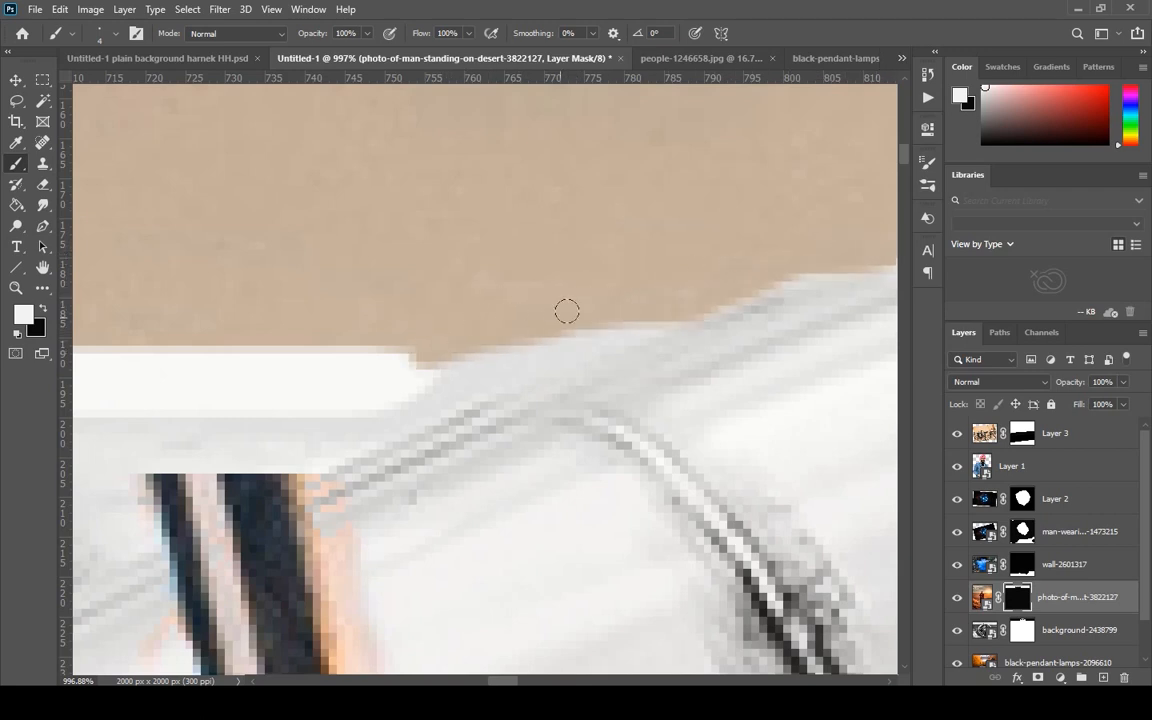
scroll(751, 262, "down", 5)
scroll(810, 249, "up", 1)
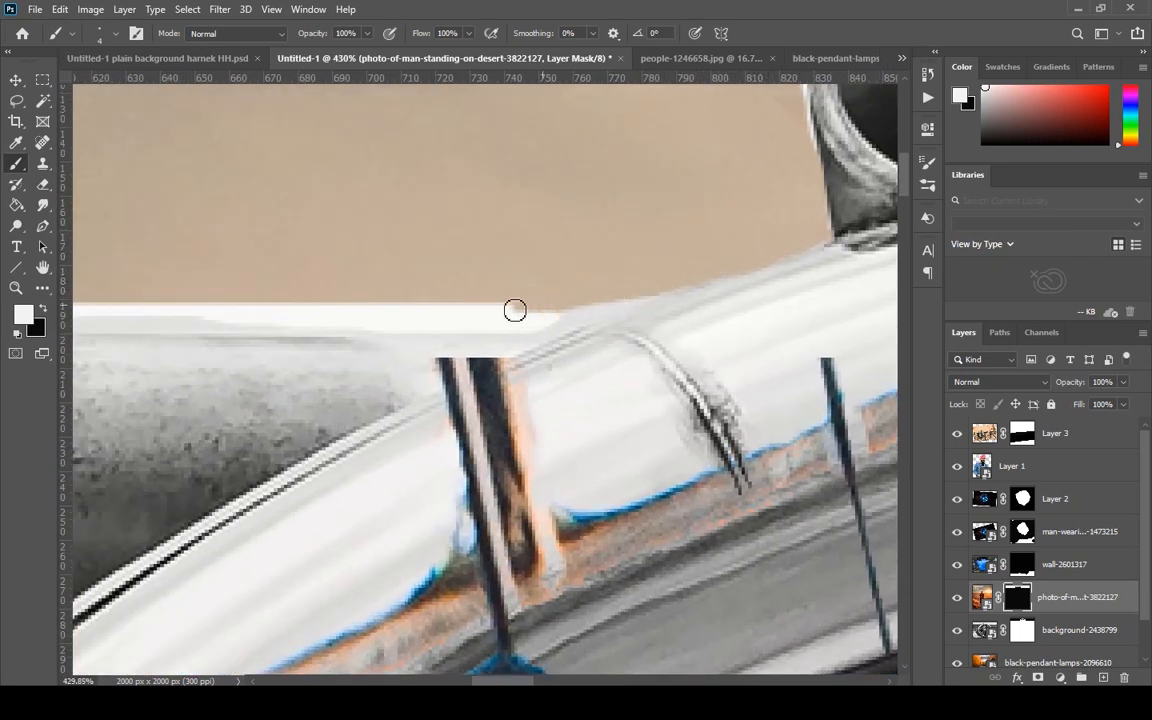
Add a new empty layer above the fence layer at the top of the layer stack.
scroll(571, 273, "down", 8)
scroll(553, 302, "down", 3)
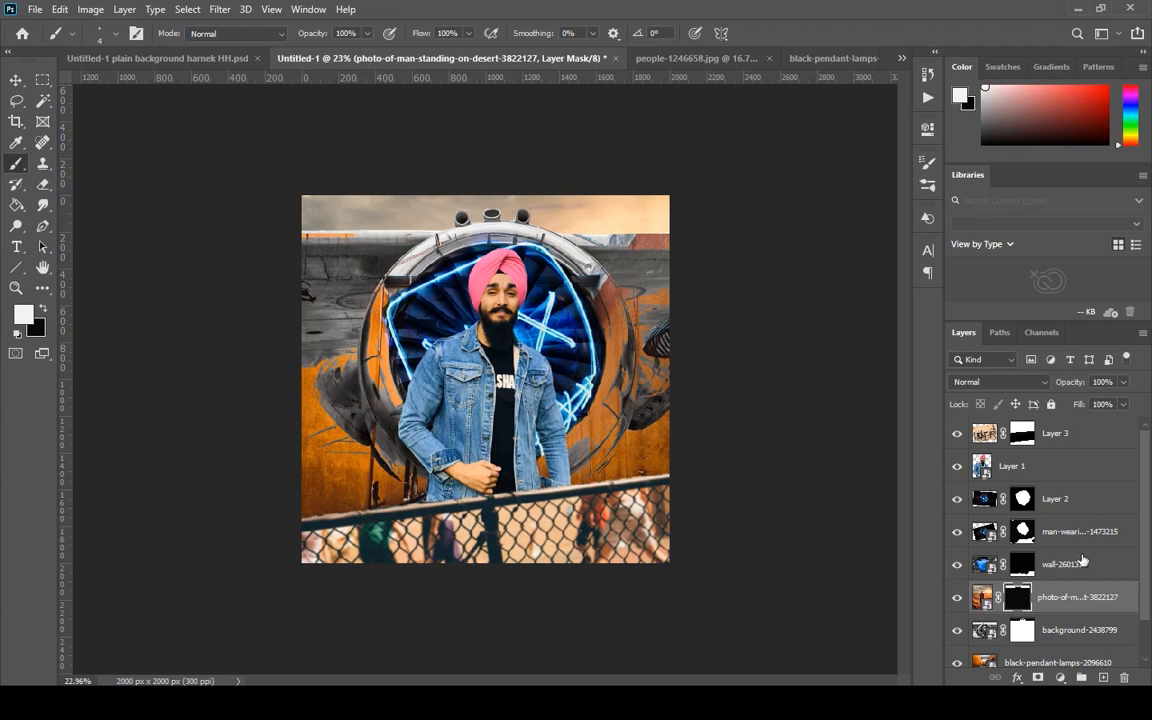
left_click(983, 430)
left_click(1104, 678)
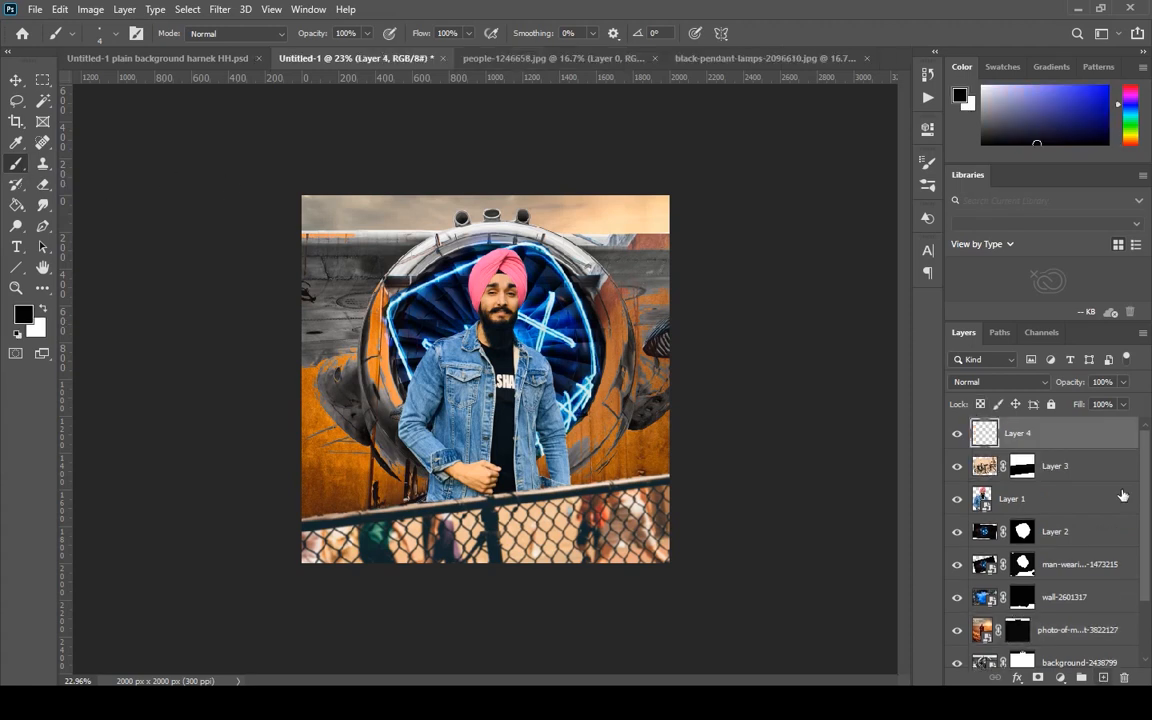
Choose the 25 px spatter brush tip for painting on the new empty layer.
right_click(18, 160)
left_click(60, 160)
right_click(450, 333)
left_click(621, 409)
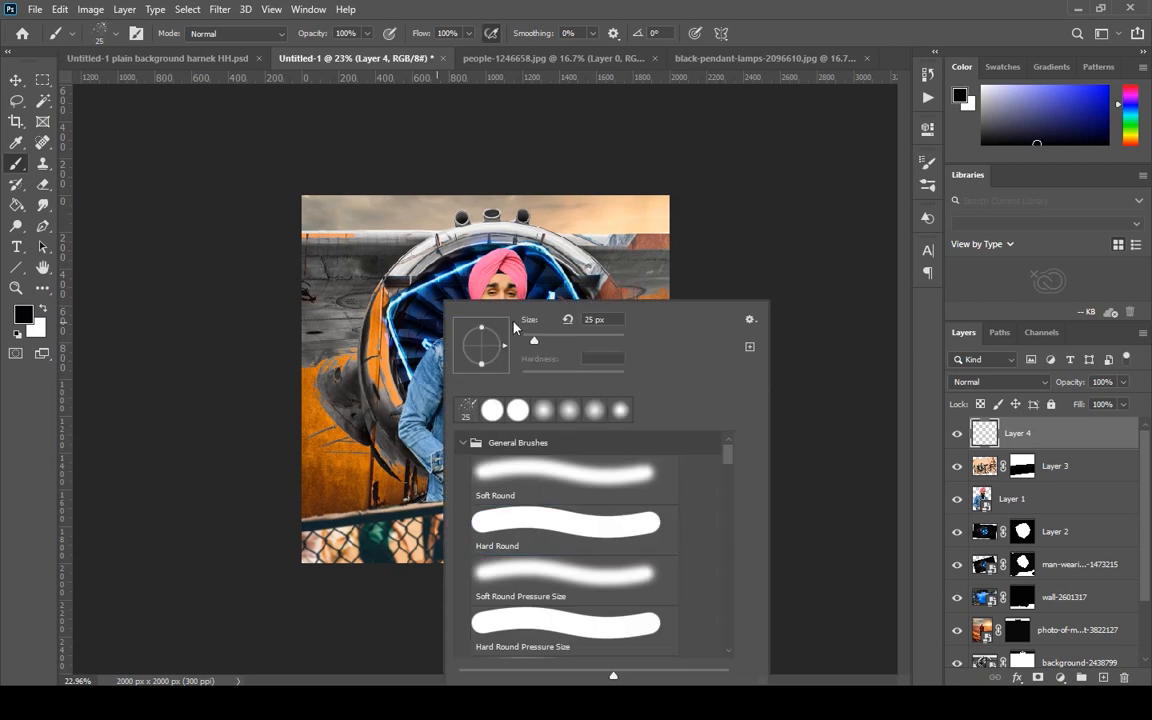
left_click(411, 318)
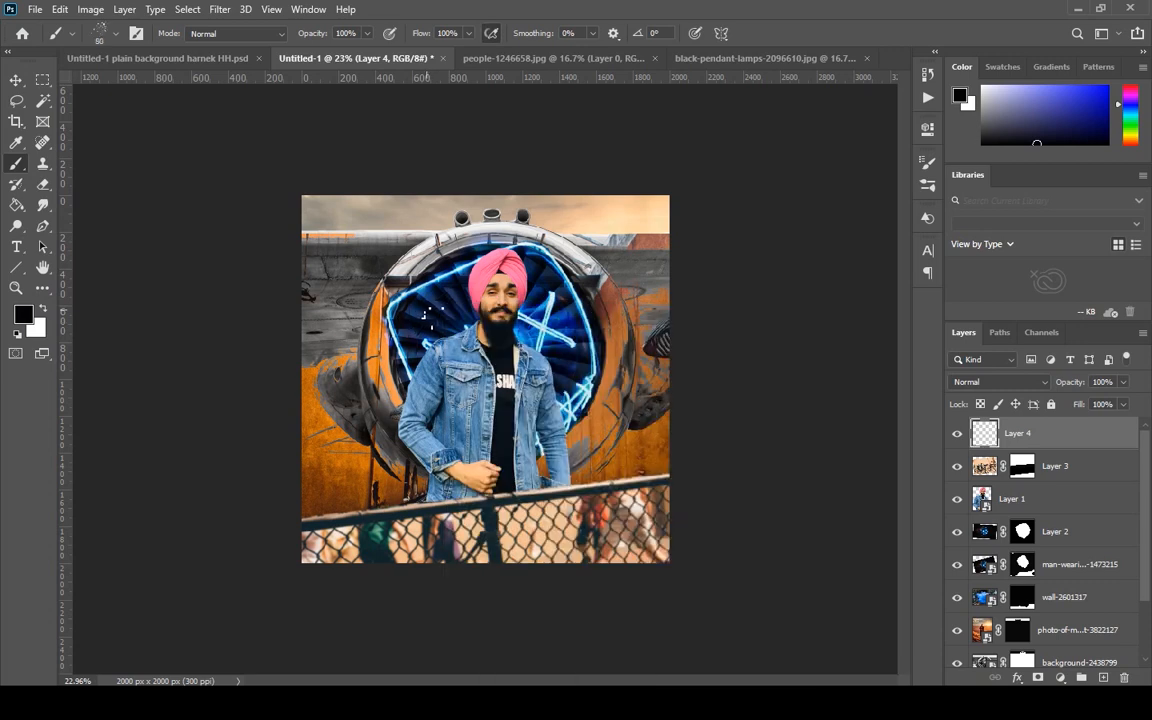
Sample a bright blue from the neon outline on the turbine as the foreground colour.
key("i")
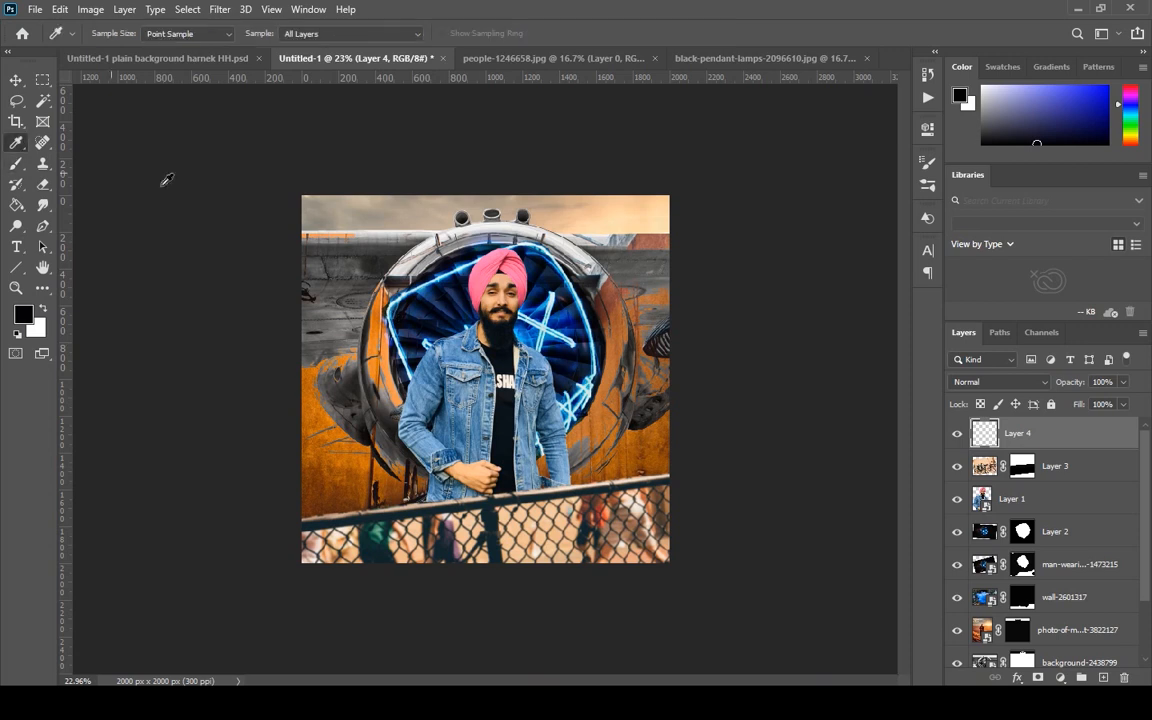
scroll(548, 297, "up", 5)
left_click(604, 282)
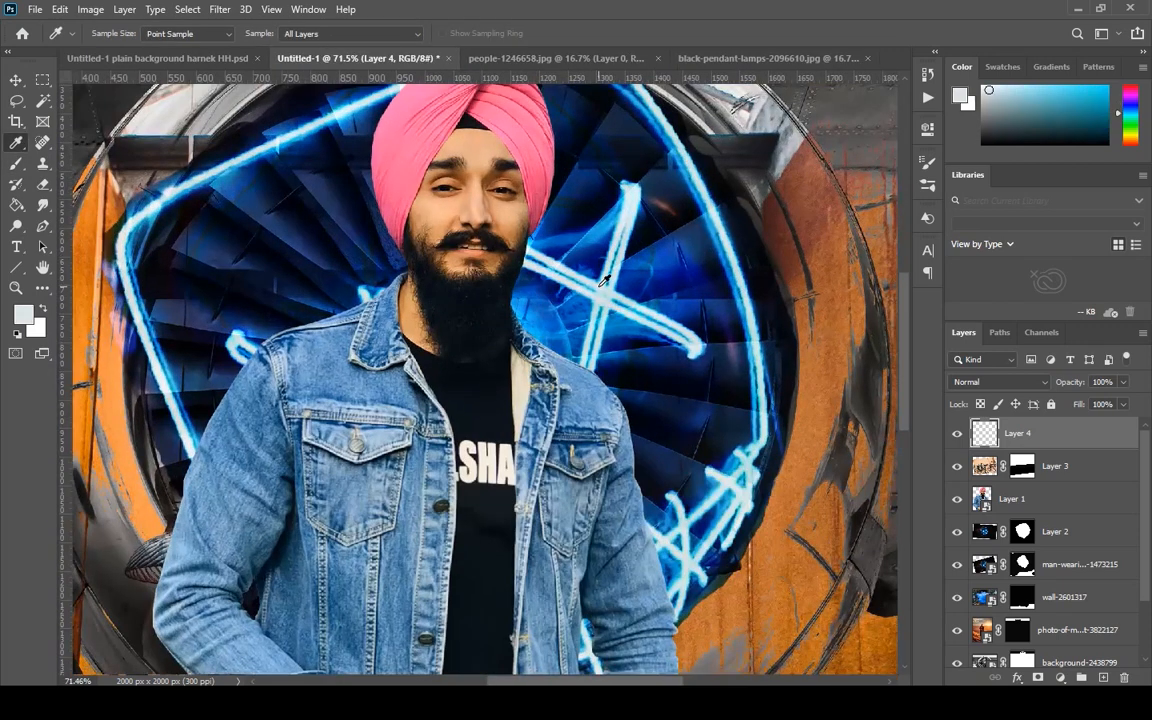
left_click(600, 280)
left_click(602, 290)
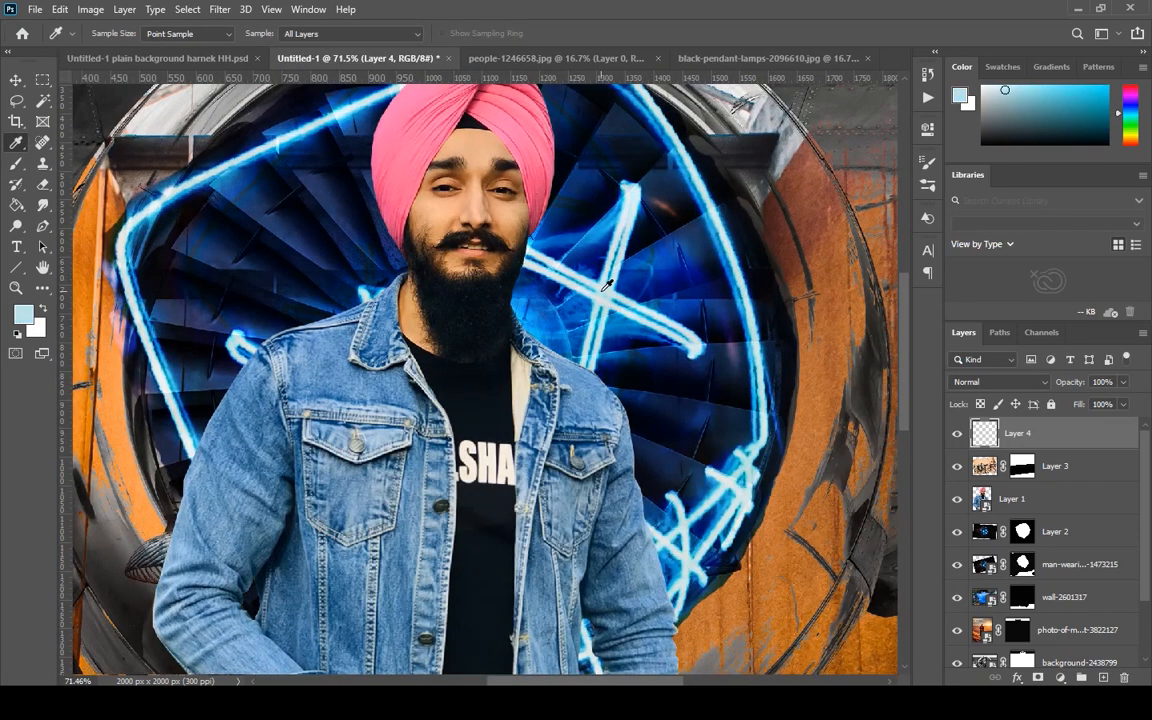
left_click(169, 364)
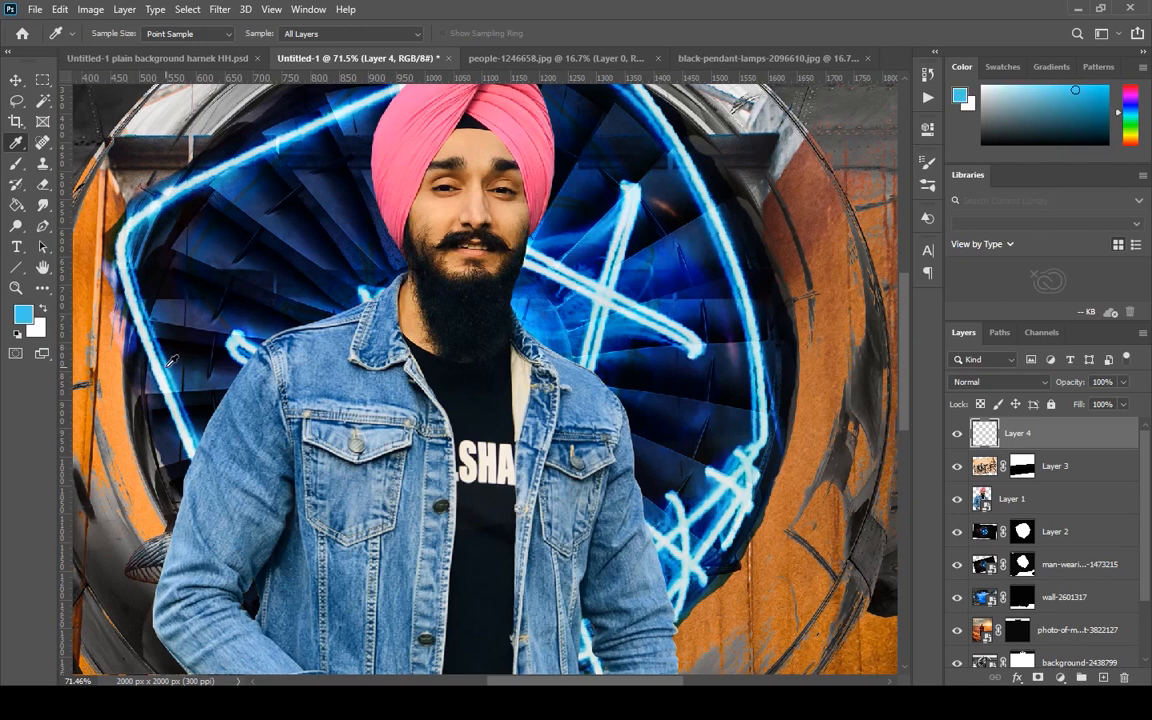
Stamp blue specks over the upper-left turbine blades with the spatter brush reduced to 125 px.
key("b")
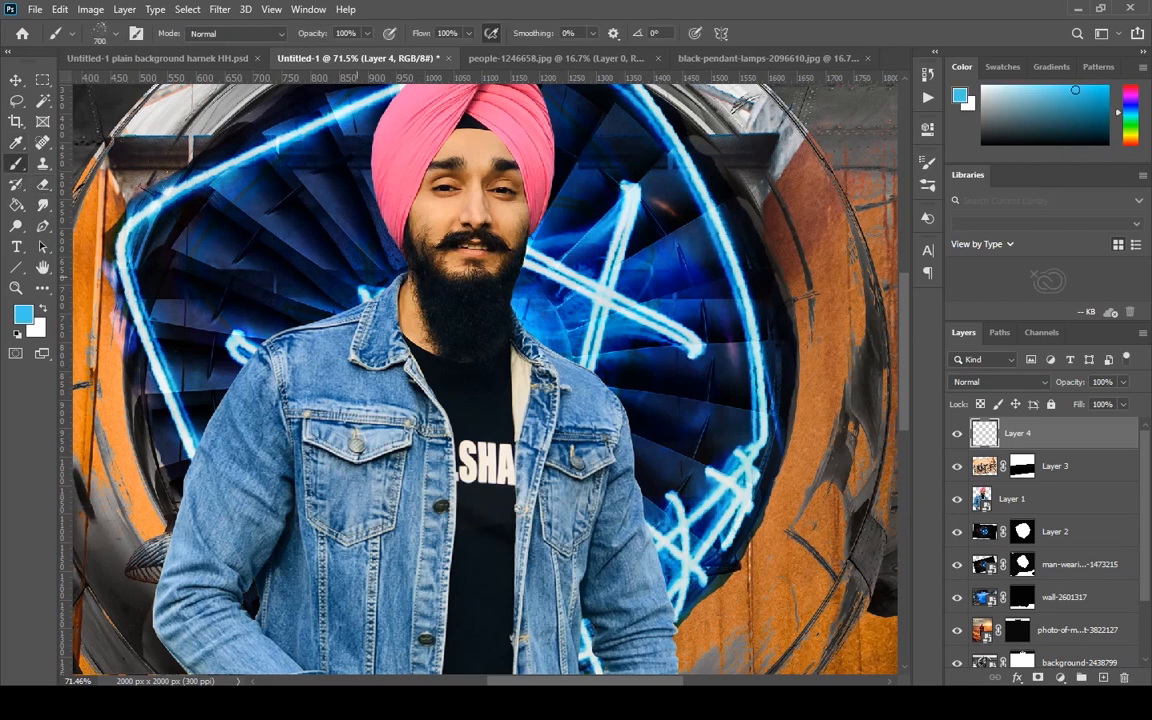
key("bracketleft")
key("bracketleft")
key("bracketleft")
key("bracketleft")
key("bracketleft")
key("bracketleft")
key("bracketleft")
key("bracketleft")
key("bracketleft")
left_click(249, 233)
left_click(292, 212)
scroll(270, 257, "down", 4)
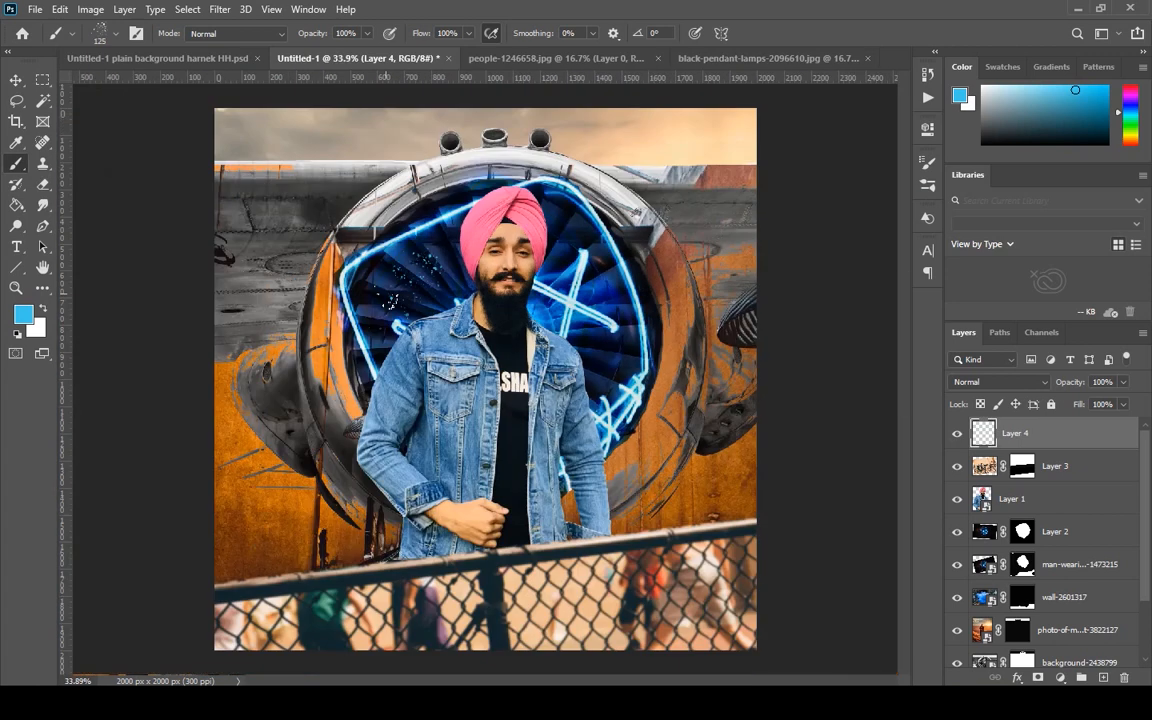
Add more blue specks over the turbine blades beside the man's left shoulder area and around the neon star.
left_click(386, 293)
left_click(376, 273)
left_click(588, 272)
key("bracketleft")
key("bracketleft")
left_click(566, 245)
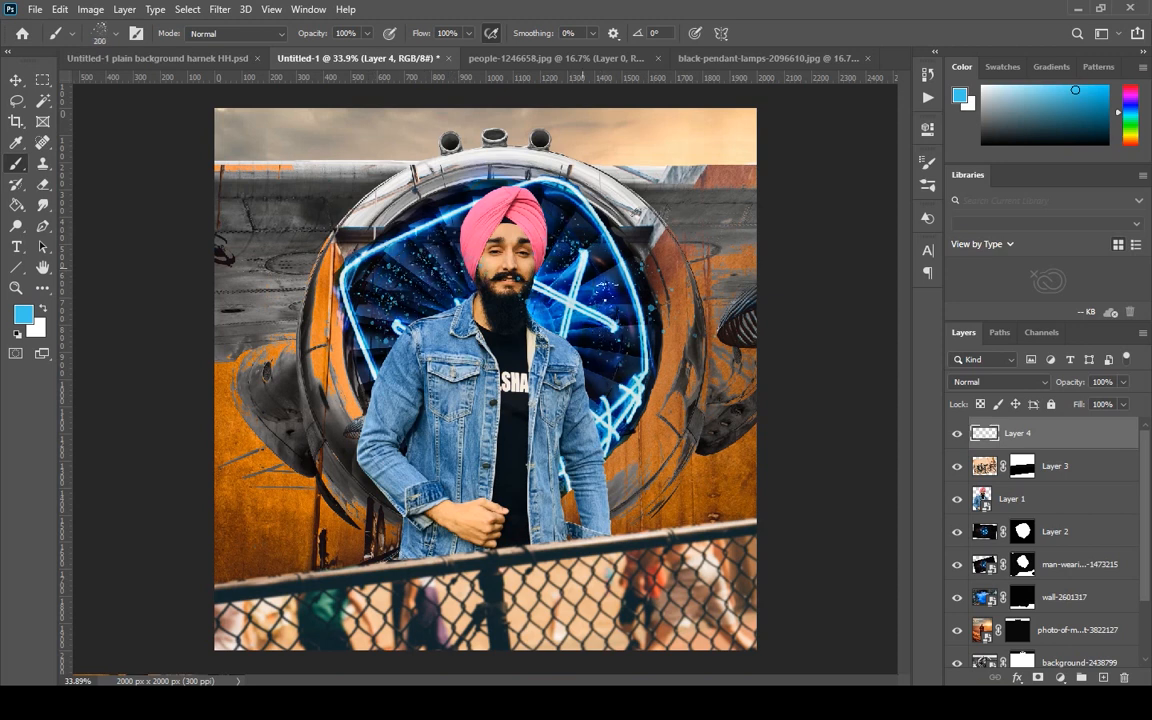
Stamp larger blue splatter near the neon star with an enlarged brush, and erase the specks landing on the man's beard.
key("bracketright")
key("bracketright")
key("bracketright")
key("bracketright")
key("bracketright")
left_click(586, 316)
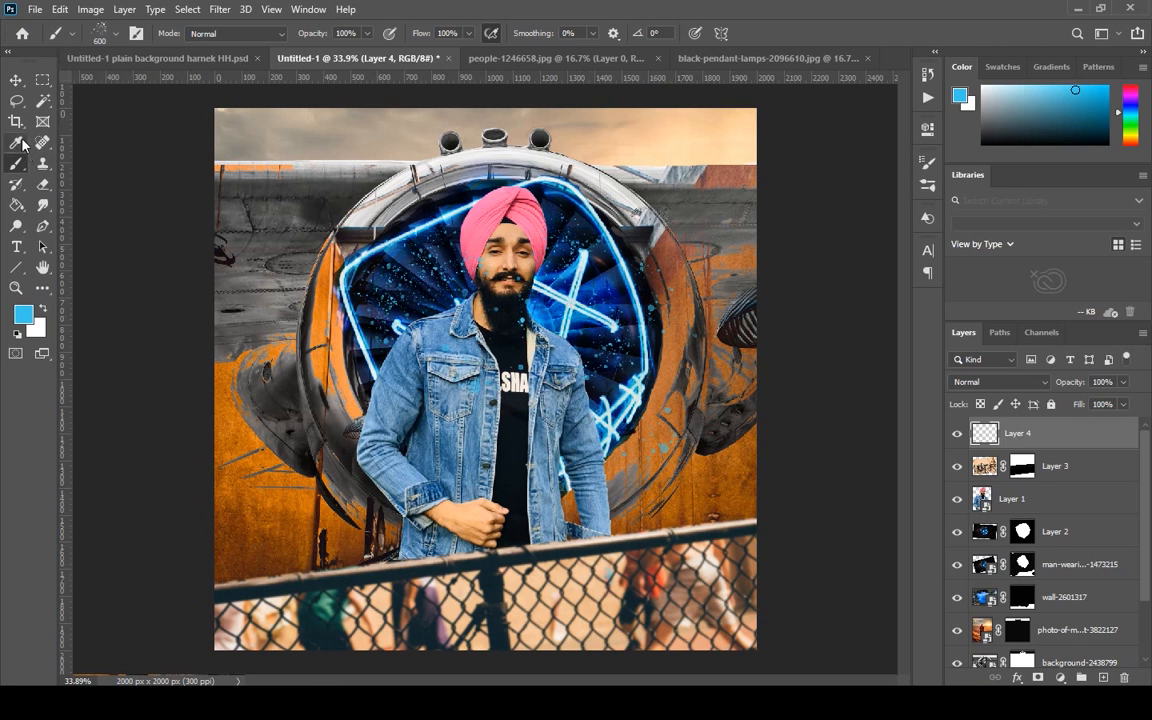
left_click(43, 184)
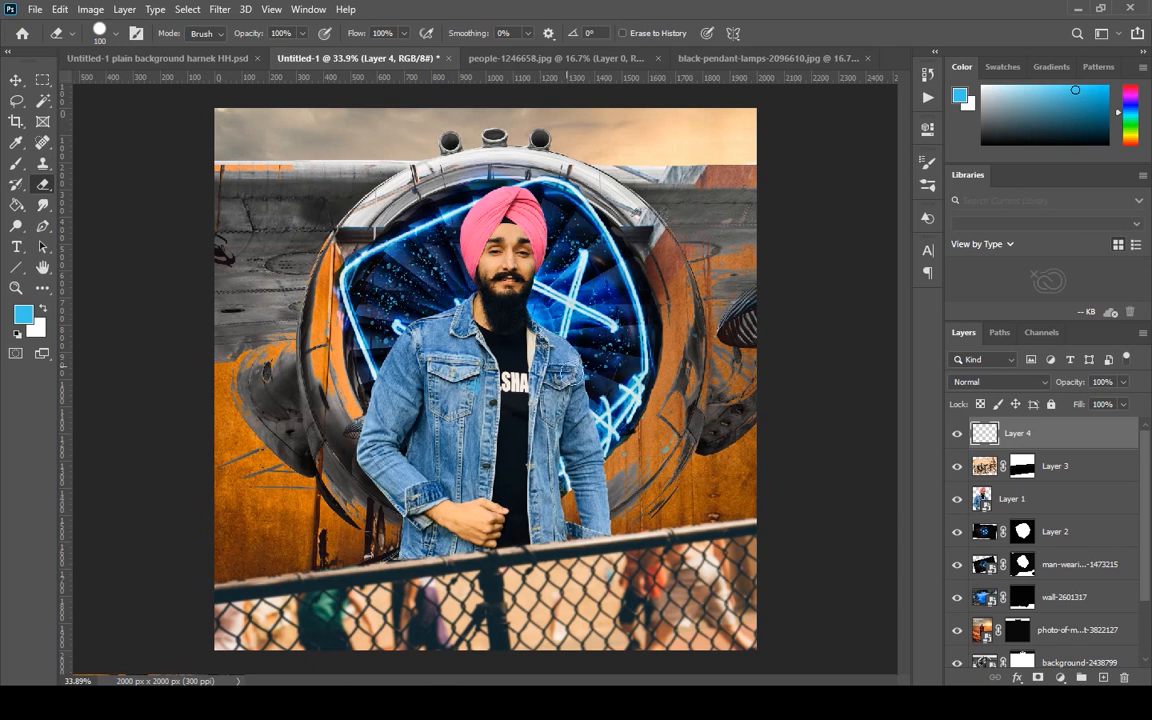
key("v")
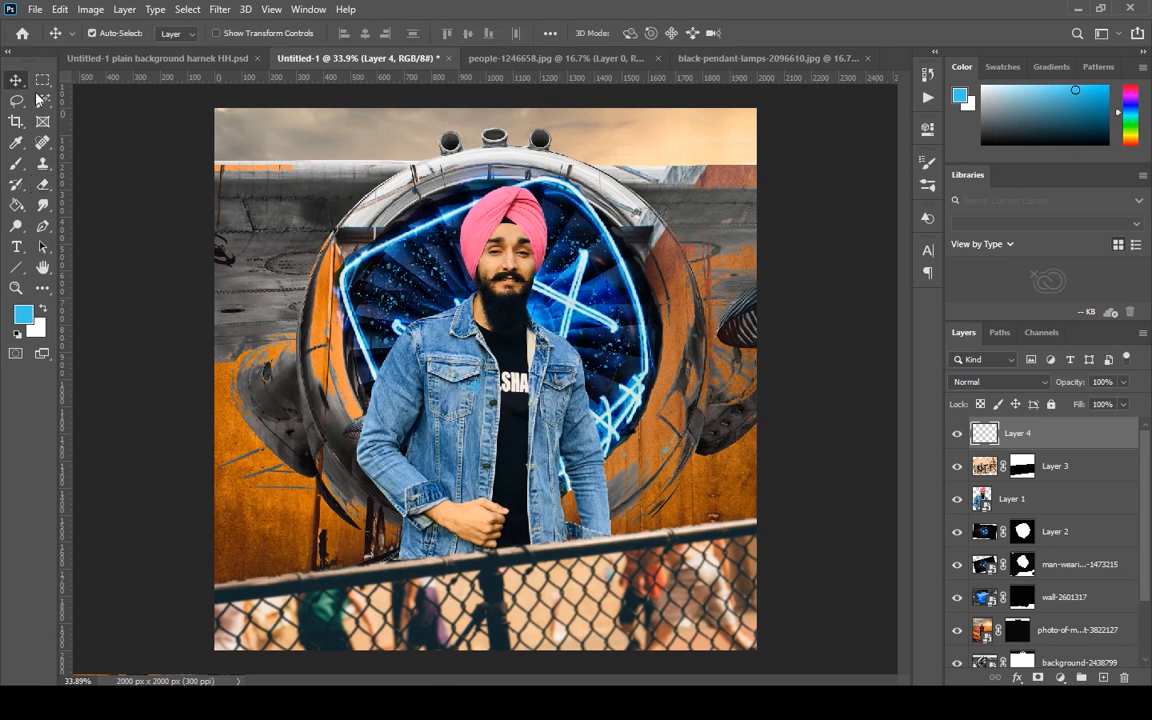
scroll(502, 346, "down", 3)
scroll(502, 346, "up", 3)
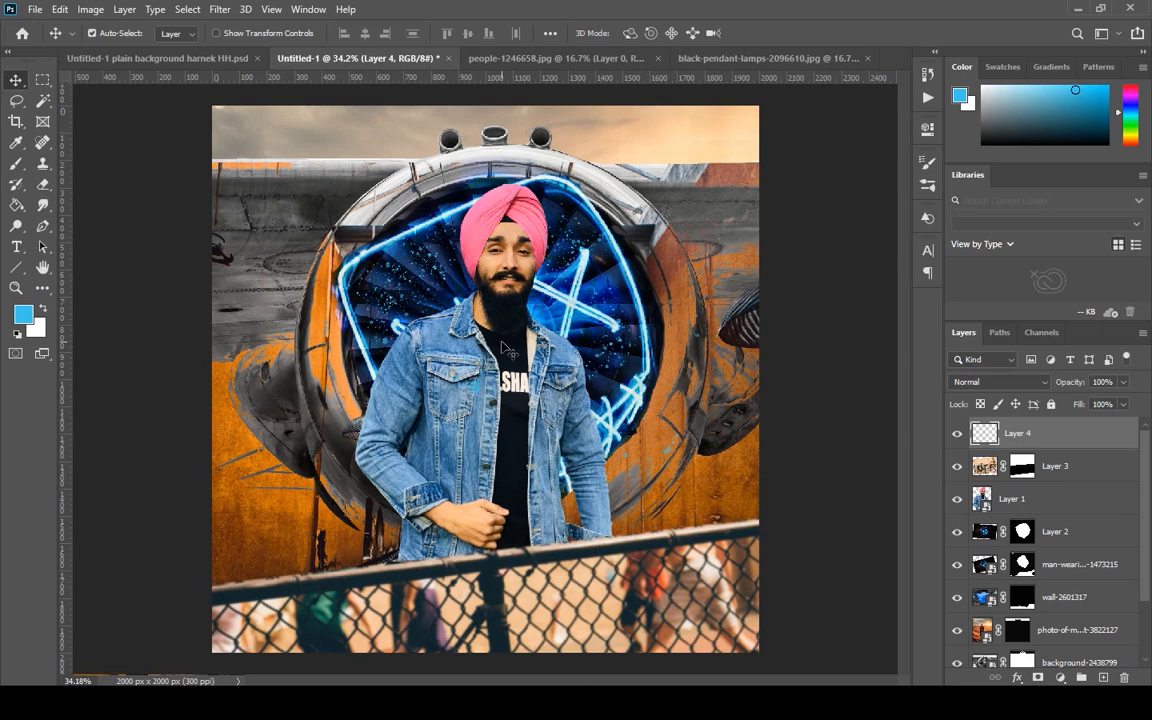
Export the composite as a 2000 x 2000 px JPG at 100% quality, converted to sRGB.
left_click(35, 8)
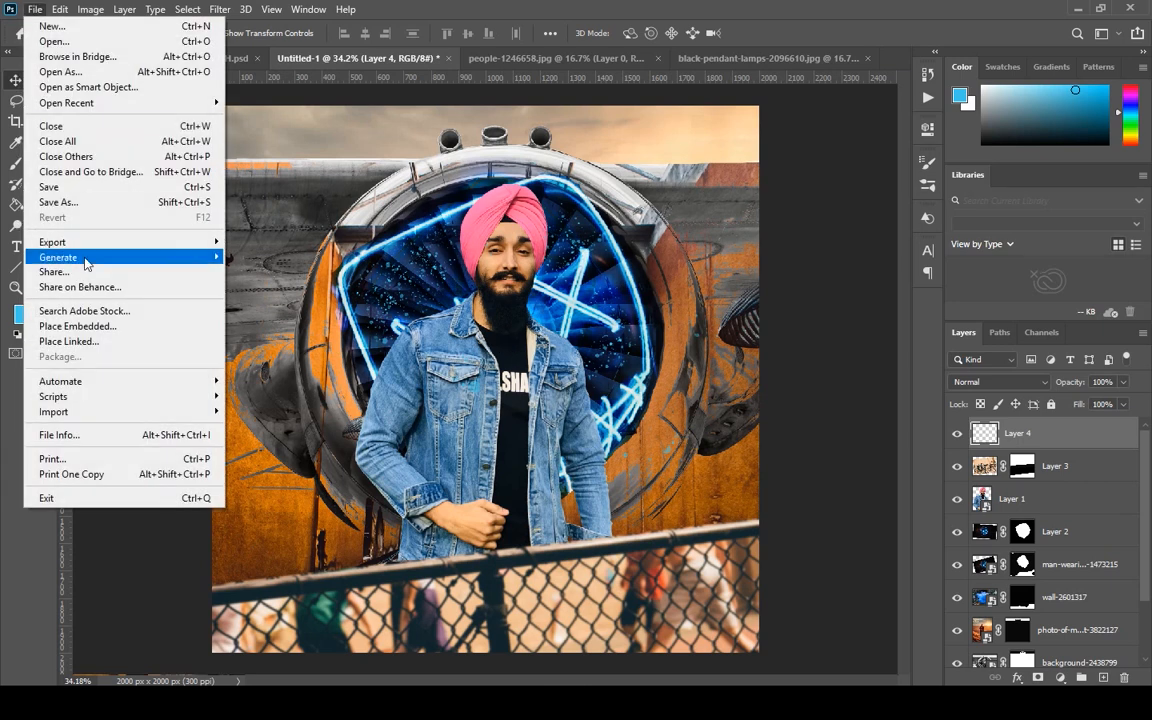
mouse_move(92, 238)
left_click(292, 240)
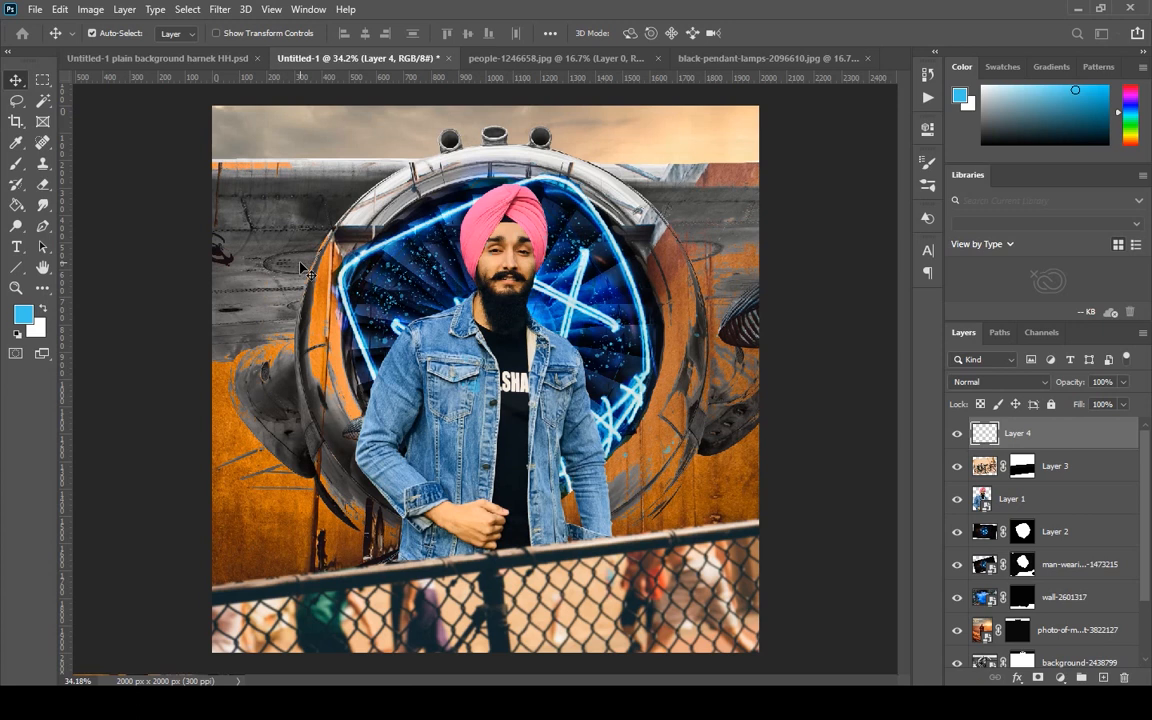
key("ctrl+alt+shift+w")
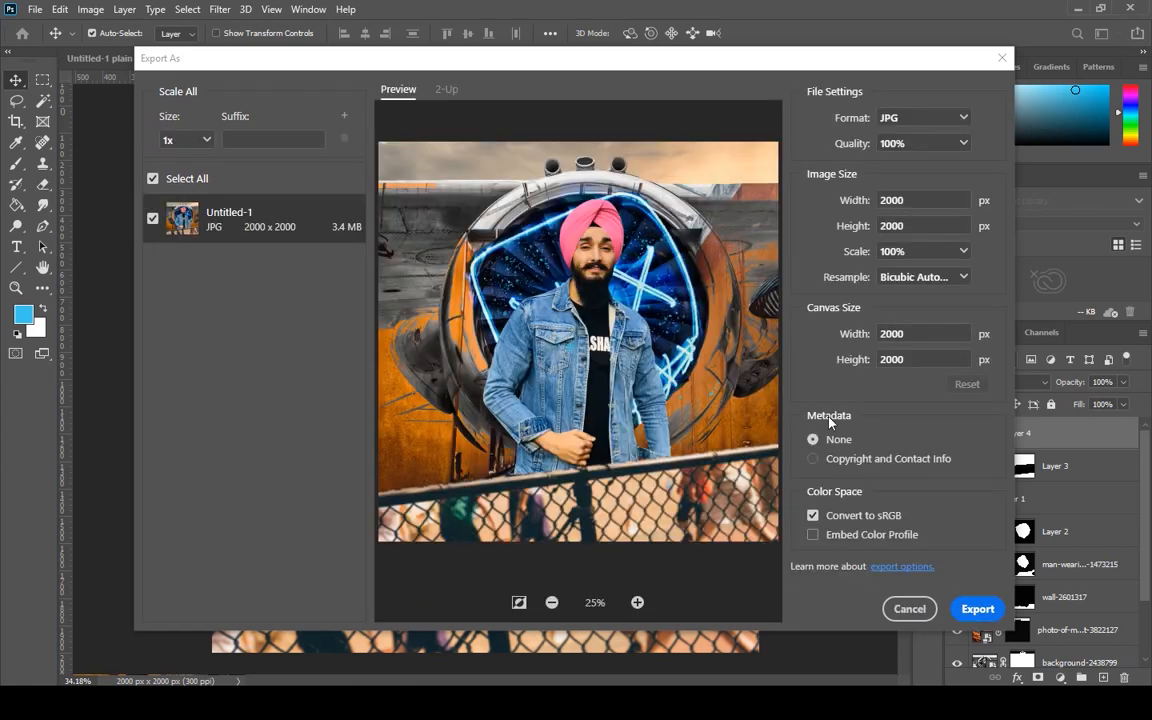
left_click(978, 608)
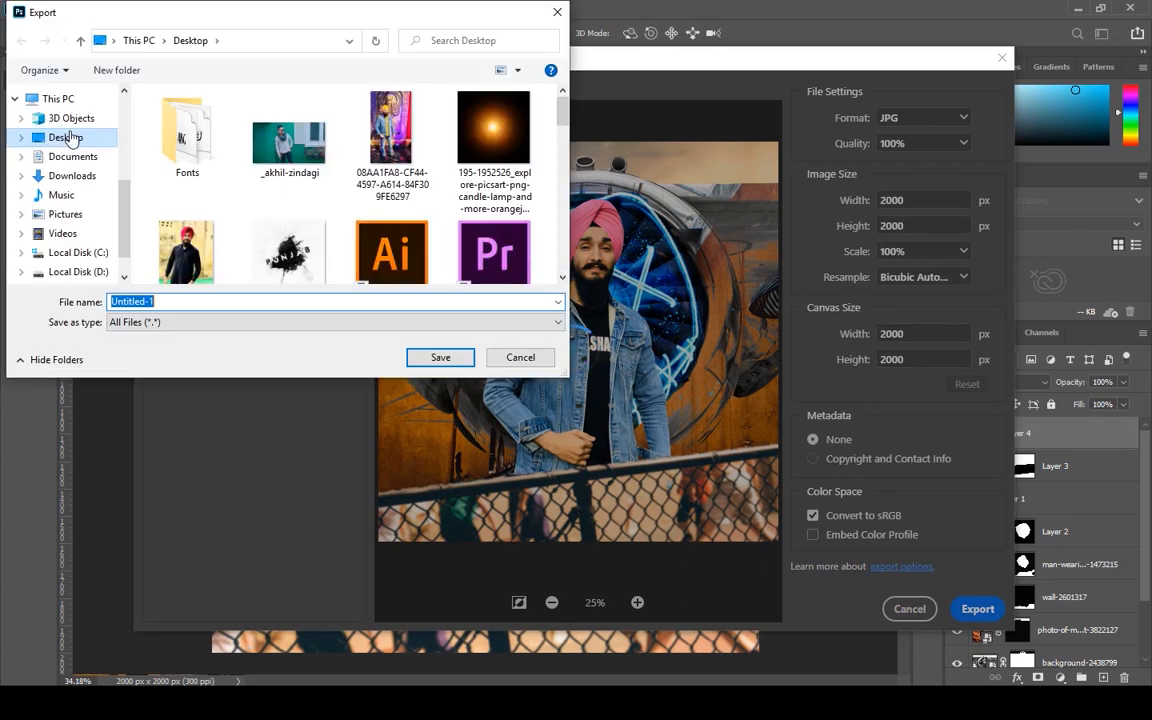
Save the exported image as Untitled-1 under the my pics > my photoshop folder on Local Disk (D:).
left_click(82, 271)
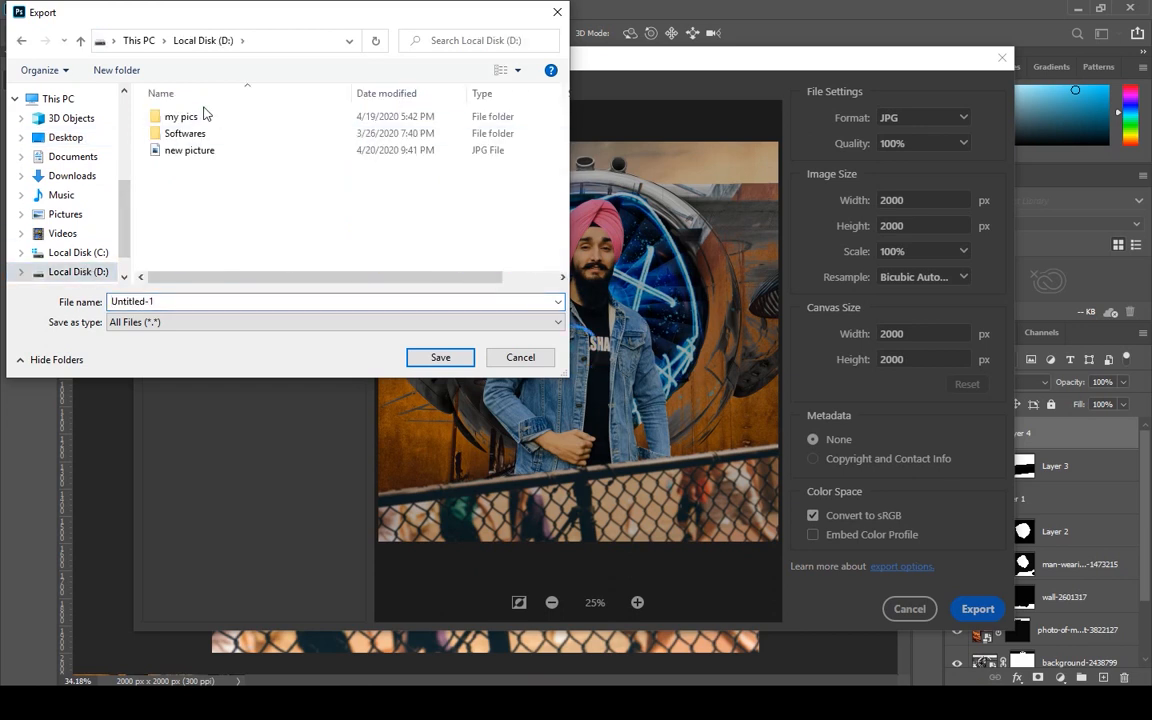
double_click(203, 115)
double_click(185, 140)
scroll(252, 125, "down", 3)
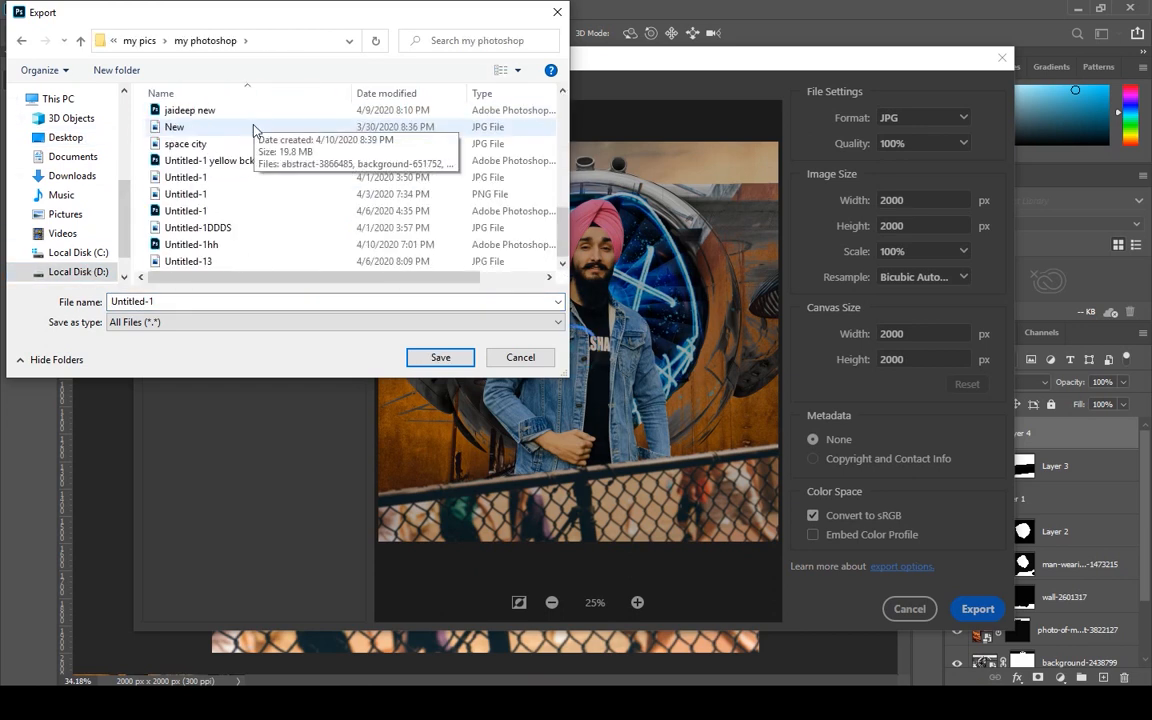
scroll(256, 131, "up", 4)
double_click(262, 117)
left_click(445, 359)
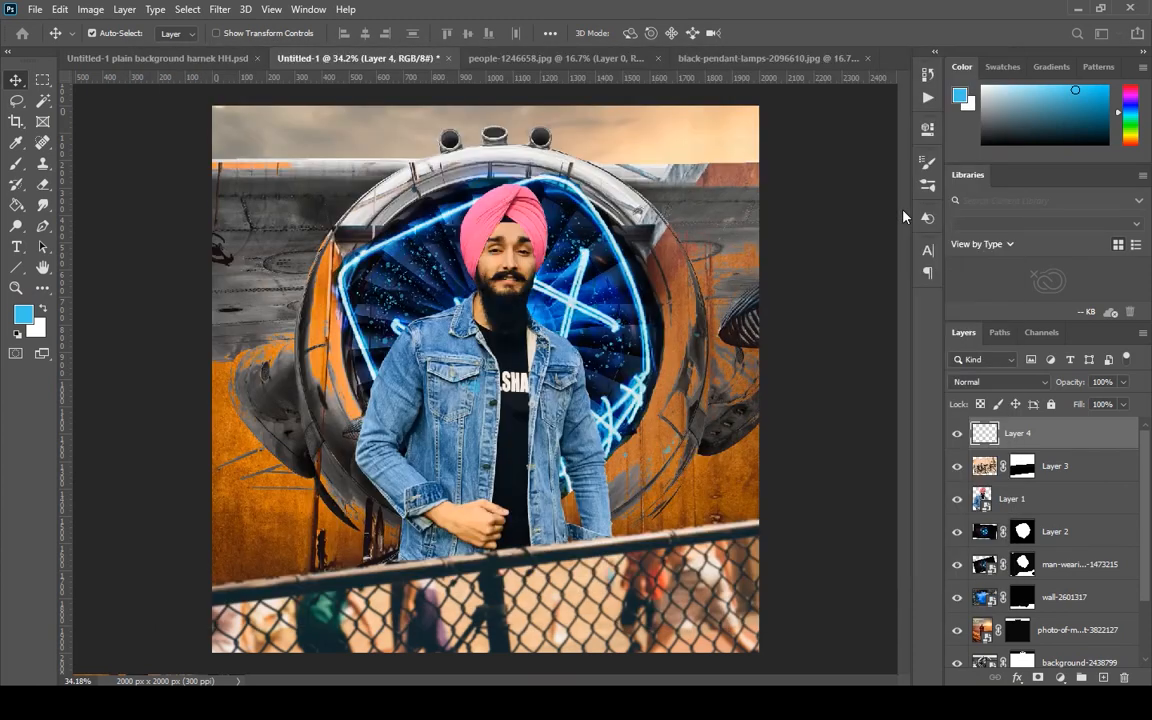
Switch to the plain background PSD and show Layer 4, the black-pendant-lamps layer and the photo-of-m...t-3822127 layer.
left_click(157, 58)
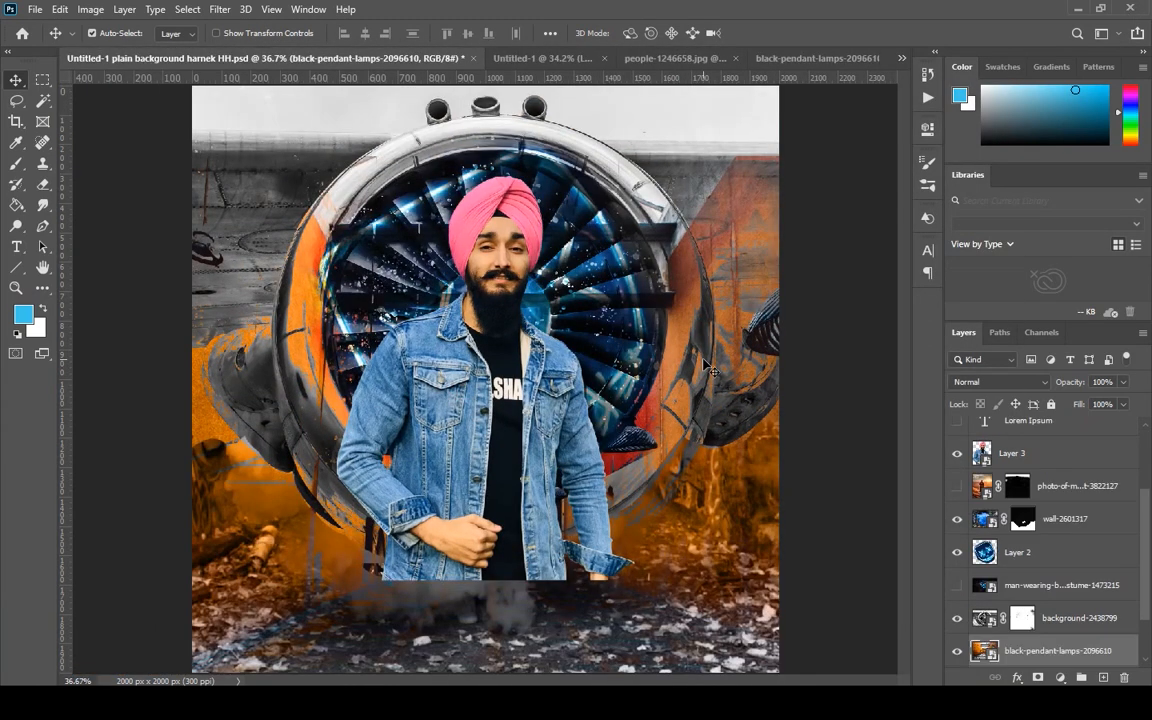
scroll(1013, 497, "up", 3)
left_click(959, 434)
left_click(957, 467)
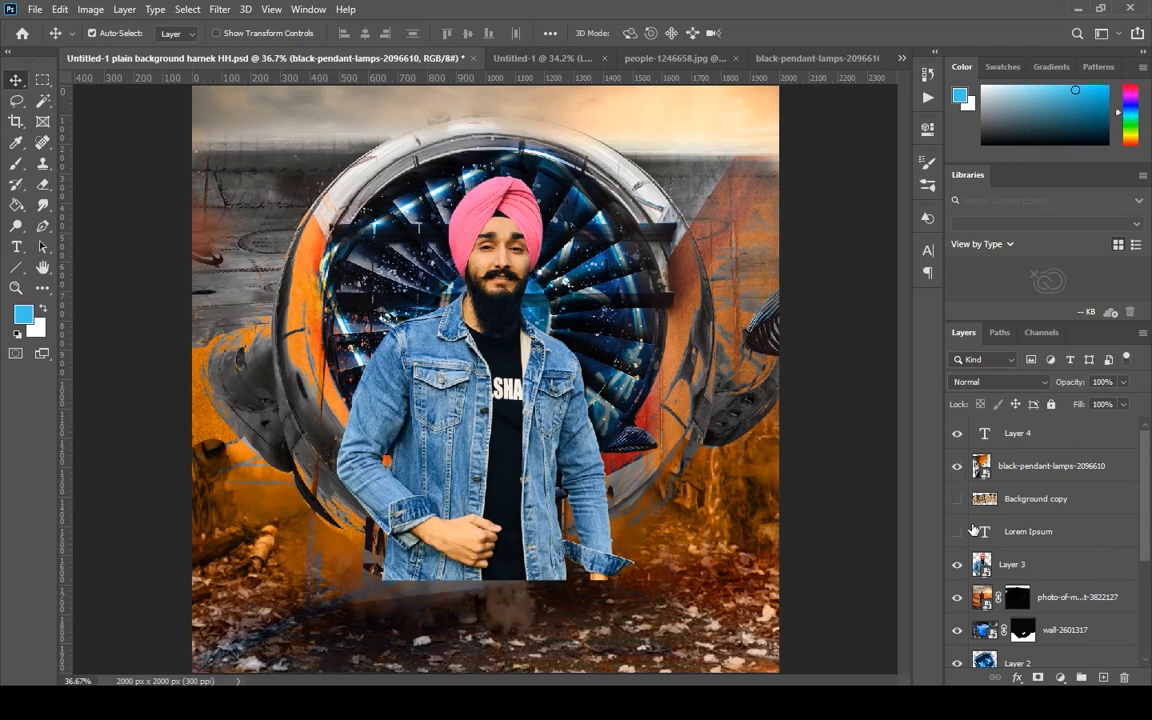
Show the Lorem Ipsum and Background copy layers, and examine the composite around the man's jacket and the fence.
scroll(970, 532, "down", 2)
left_click(959, 469)
scroll(990, 437, "up", 2)
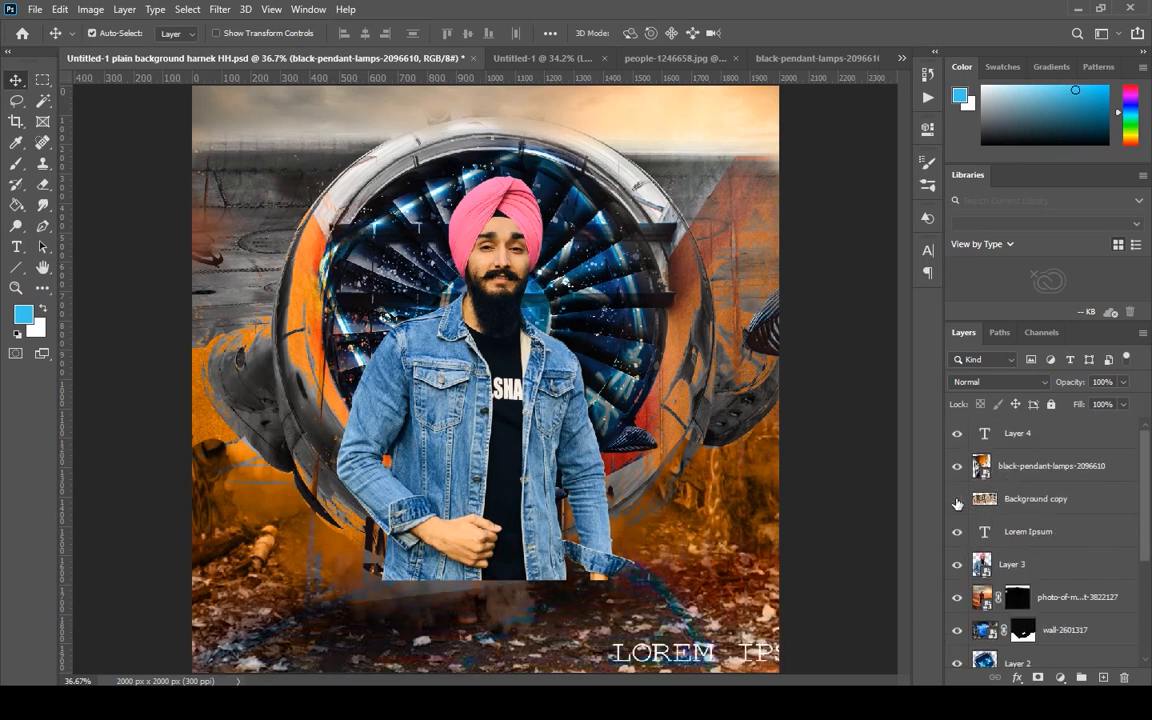
left_click(958, 501)
scroll(1005, 590, "down", 5)
scroll(958, 501, "up", 3)
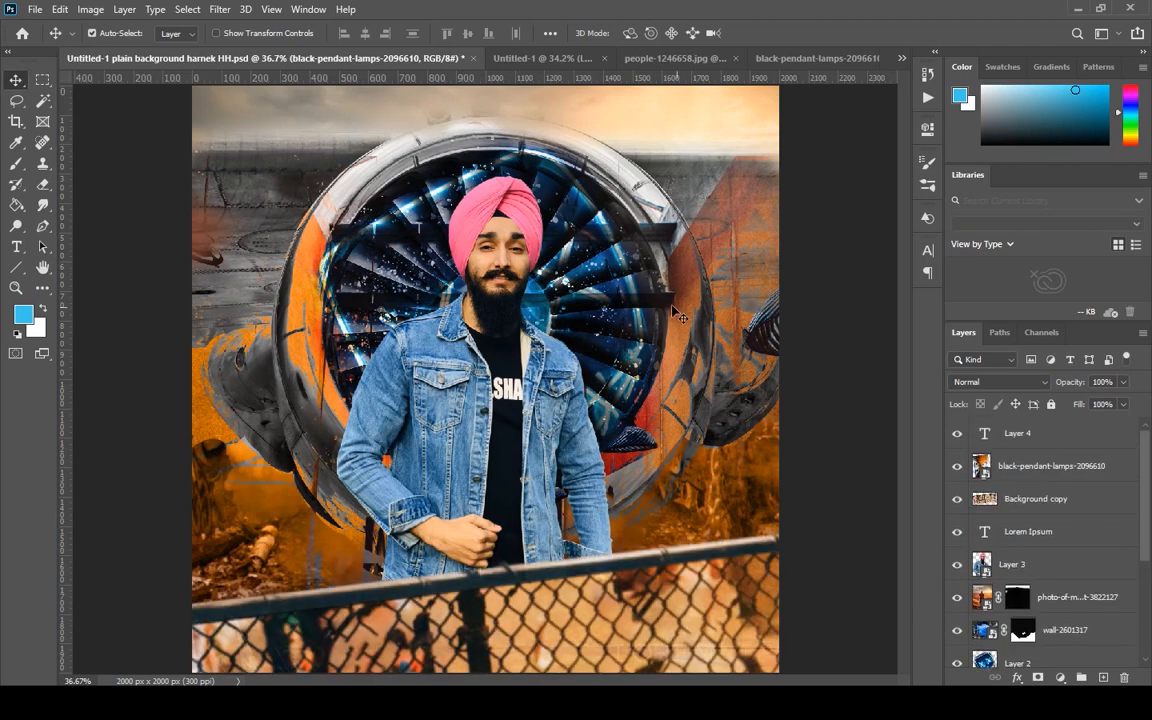
scroll(368, 485, "up", 2)
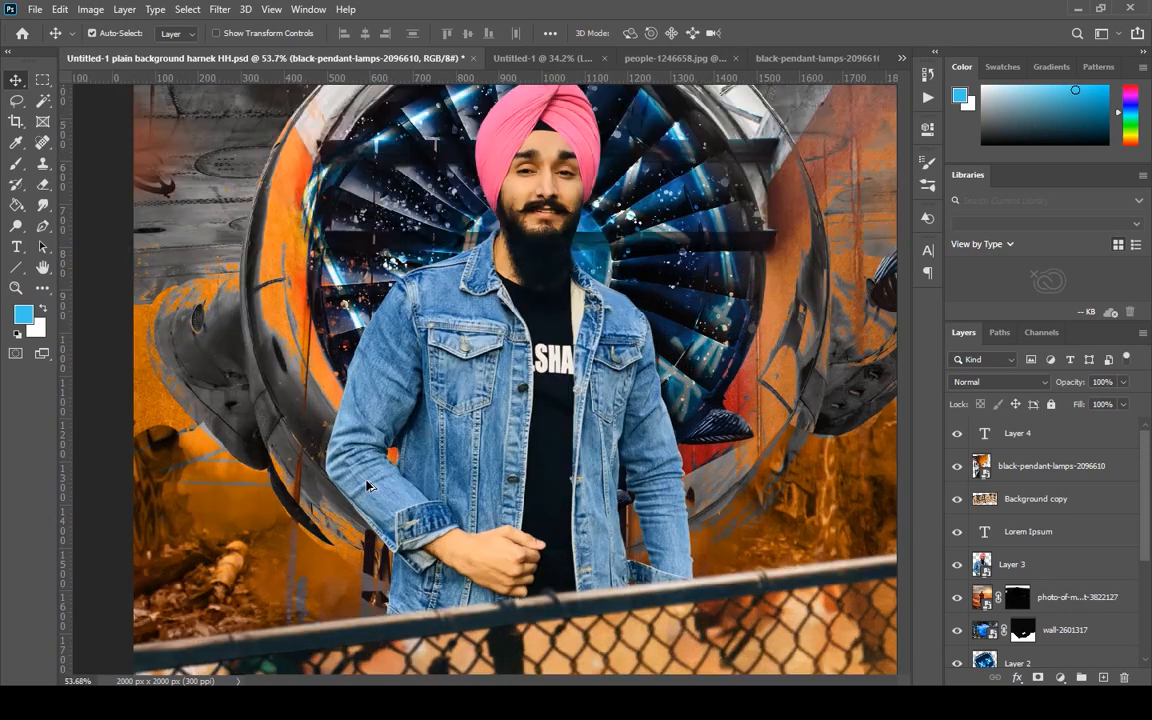
scroll(548, 397, "down", 2)
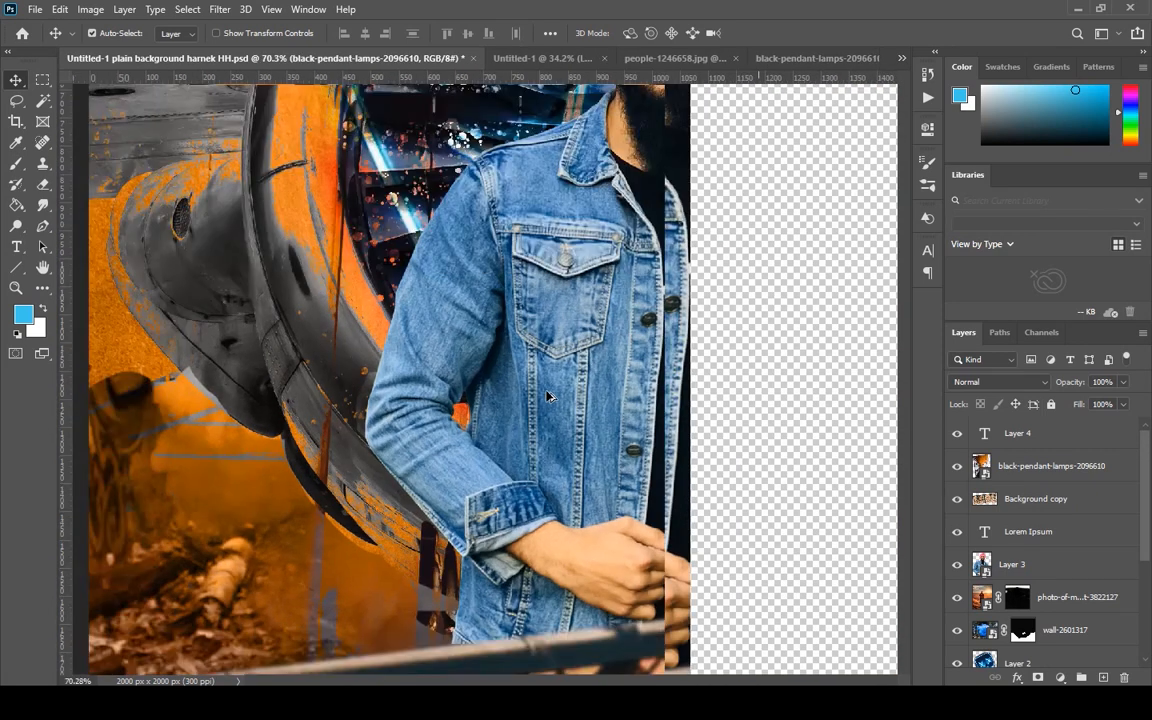